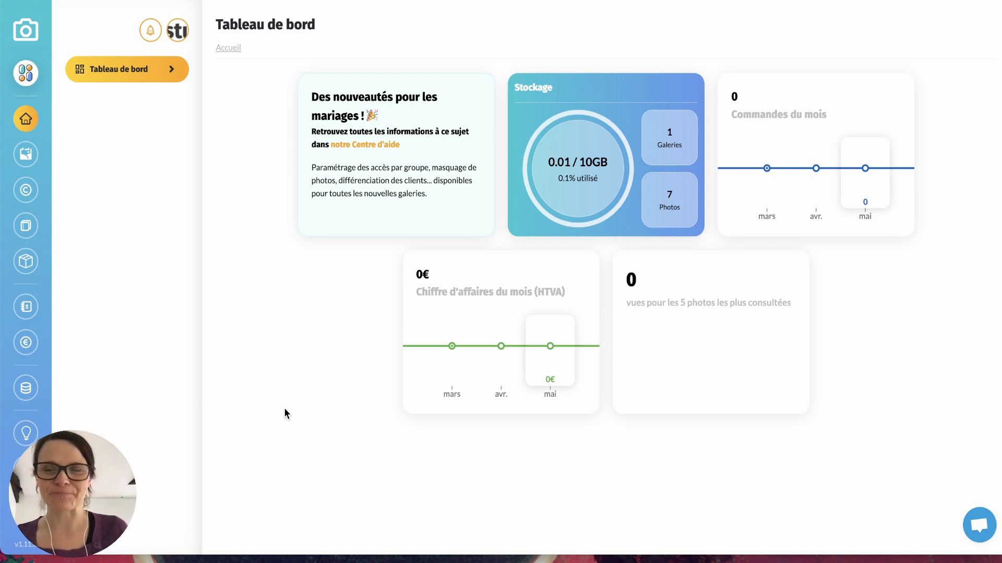
# - Review the contents of the catalogue "Catalogue vide" and return to the catalogue list
pyautogui.click(25, 226)
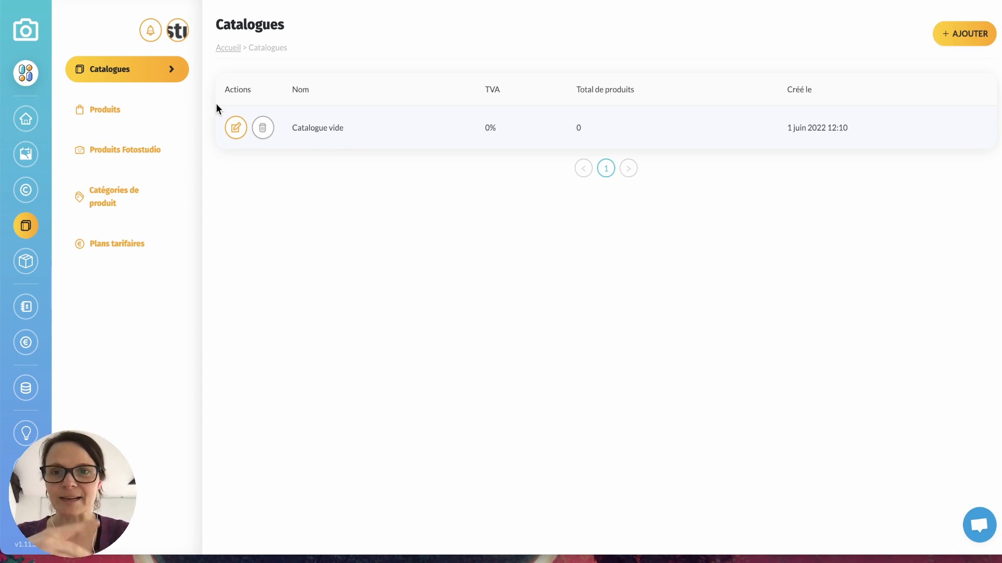
pyautogui.click(235, 128)
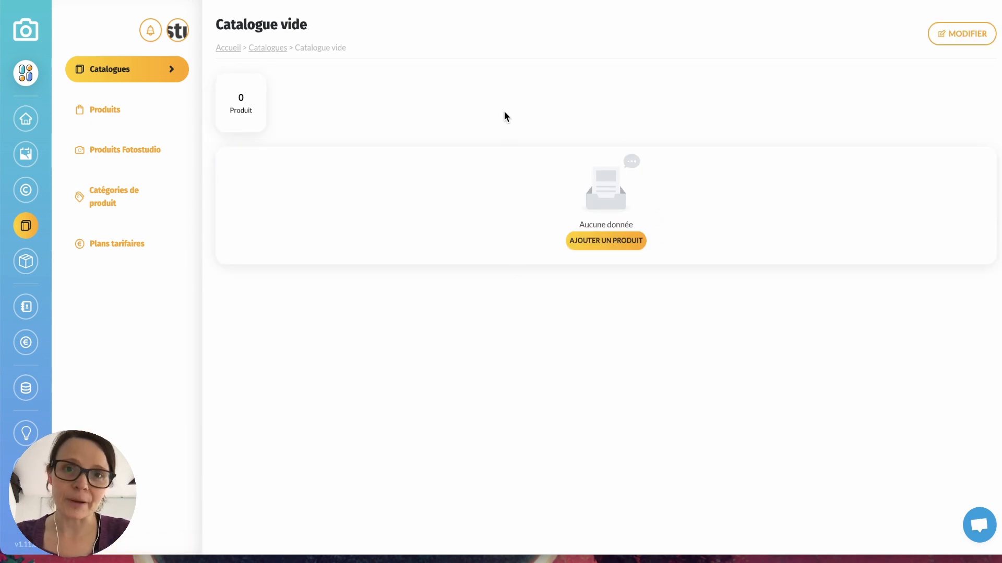
pyautogui.click(263, 48)
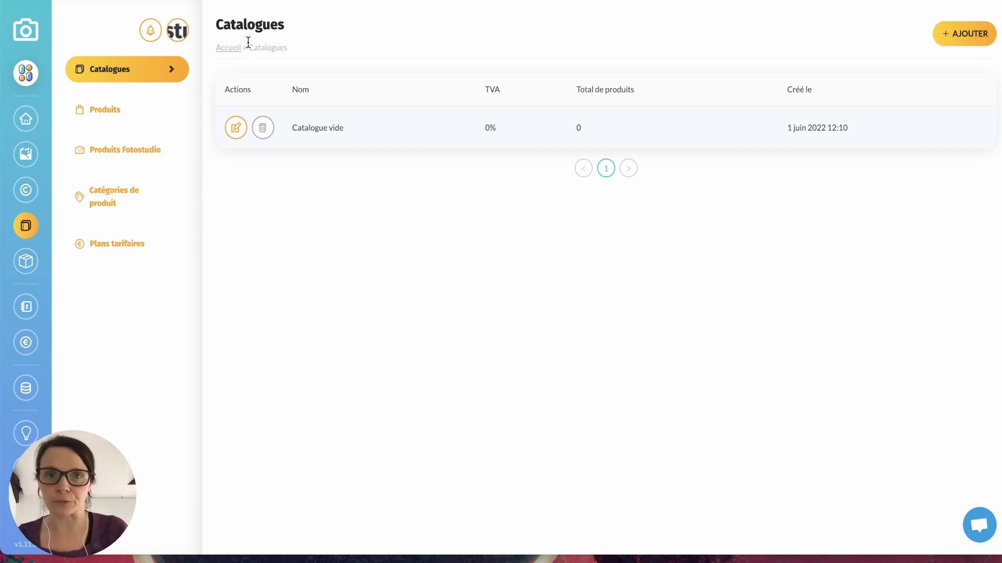
# - Start a new gallery and name it "Galerie Visualisation"
pyautogui.click(26, 154)
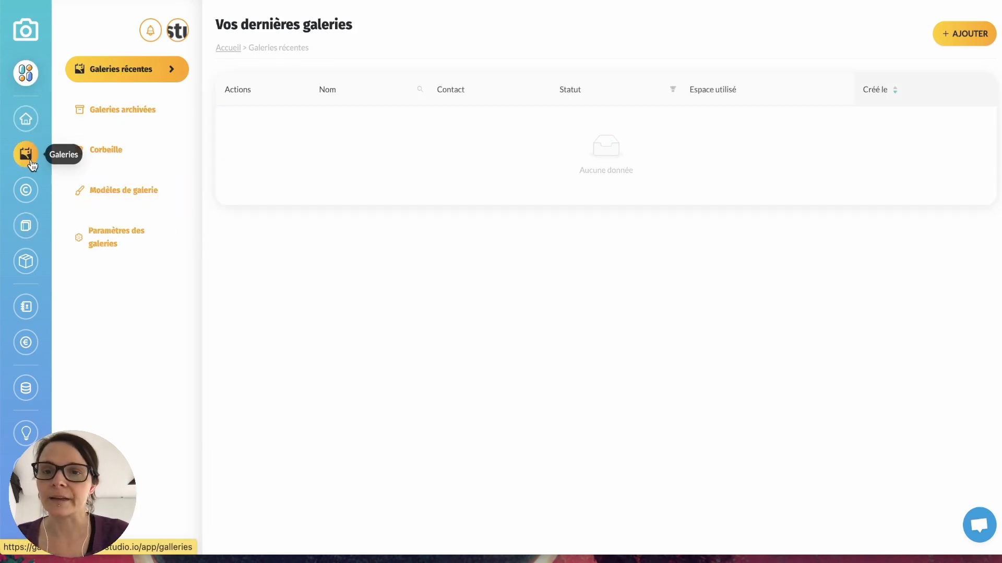
pyautogui.click(950, 33)
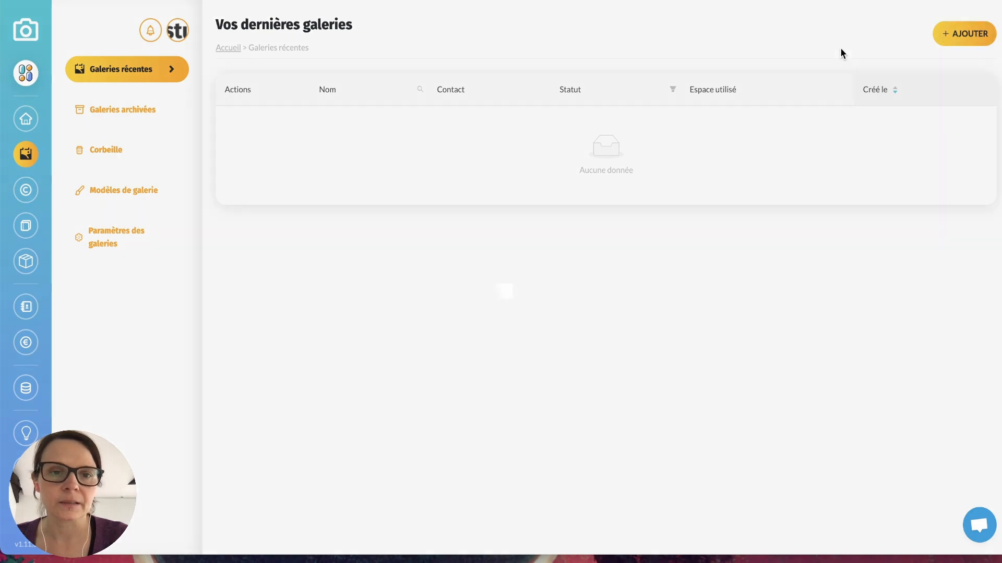
pyautogui.click(525, 146)
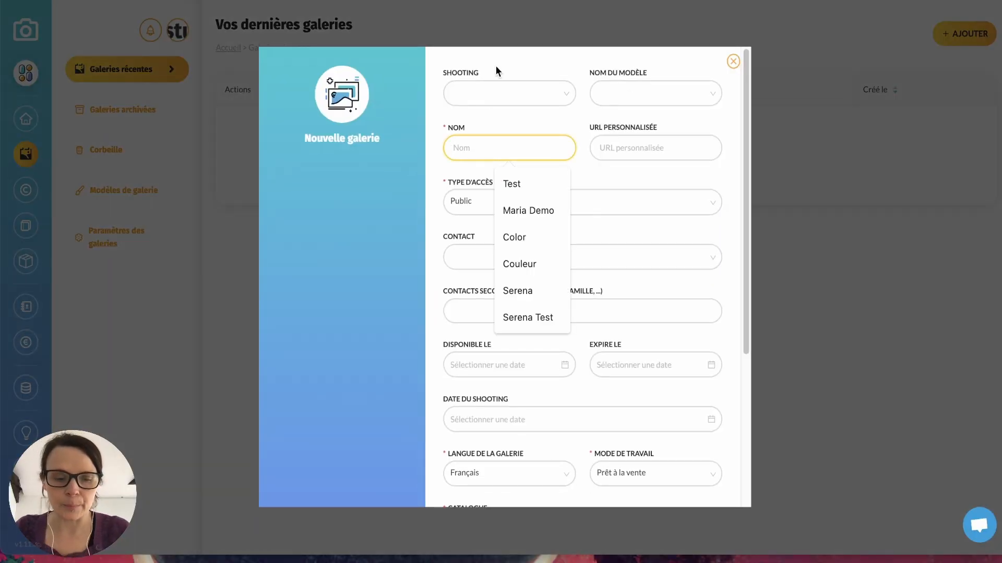
pyautogui.write('Galeri')
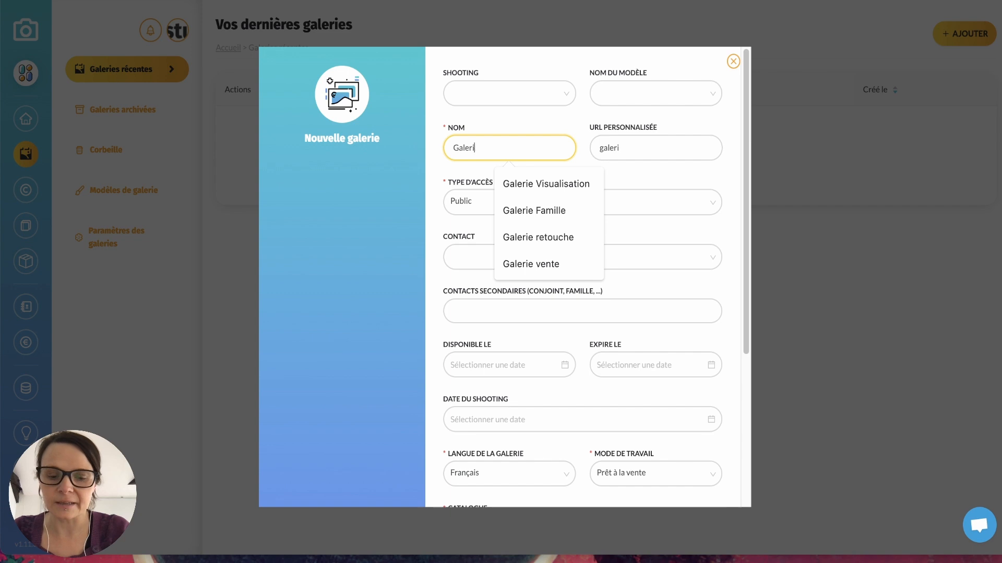
pyautogui.write('e Visuali')
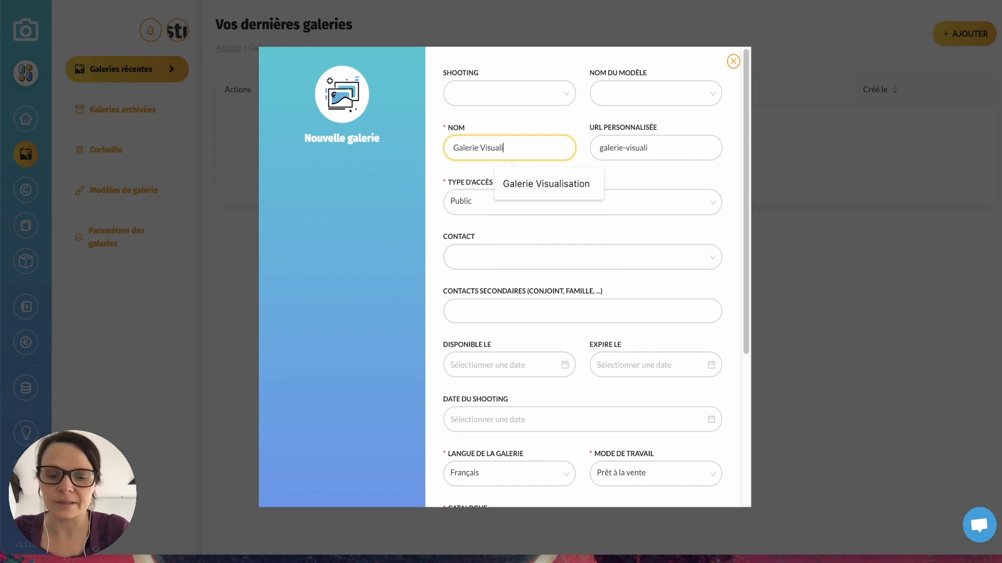
pyautogui.write('sation')
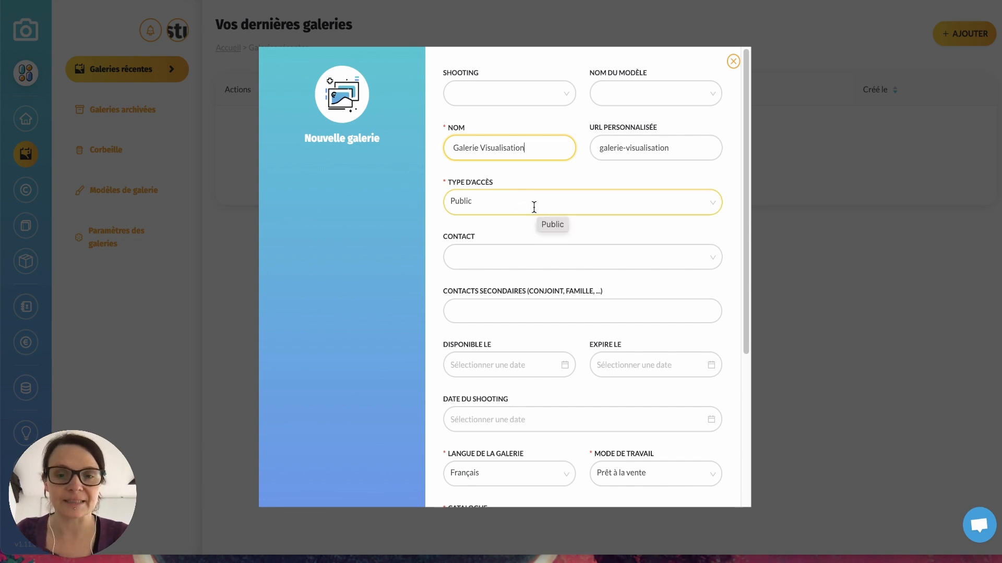
# - Assign "Catalogue vide" as the new gallery's catalogue
pyautogui.scroll(-3, 533, 216)
pyautogui.scroll(-2, 536, 219)
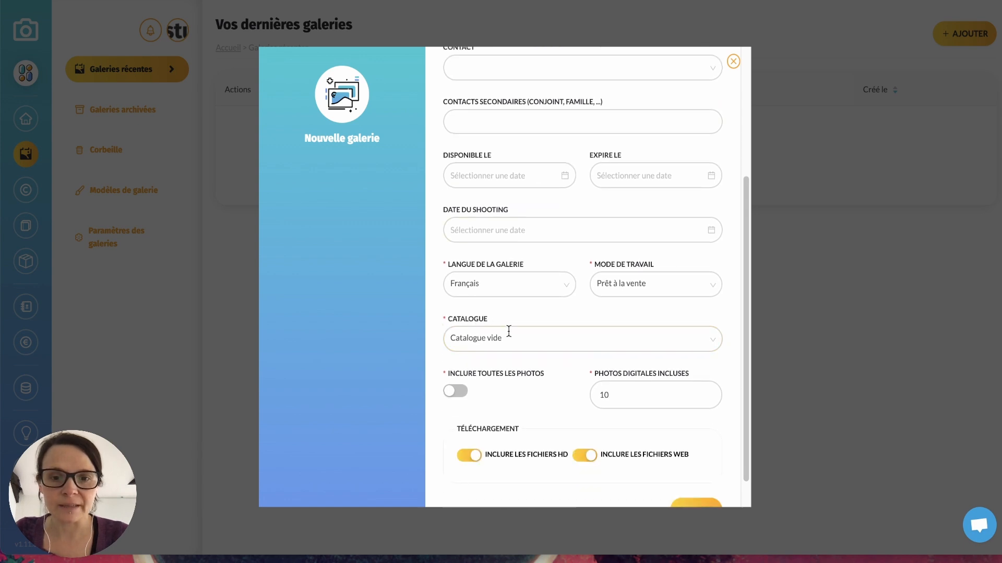
pyautogui.click(508, 336)
pyautogui.click(496, 365)
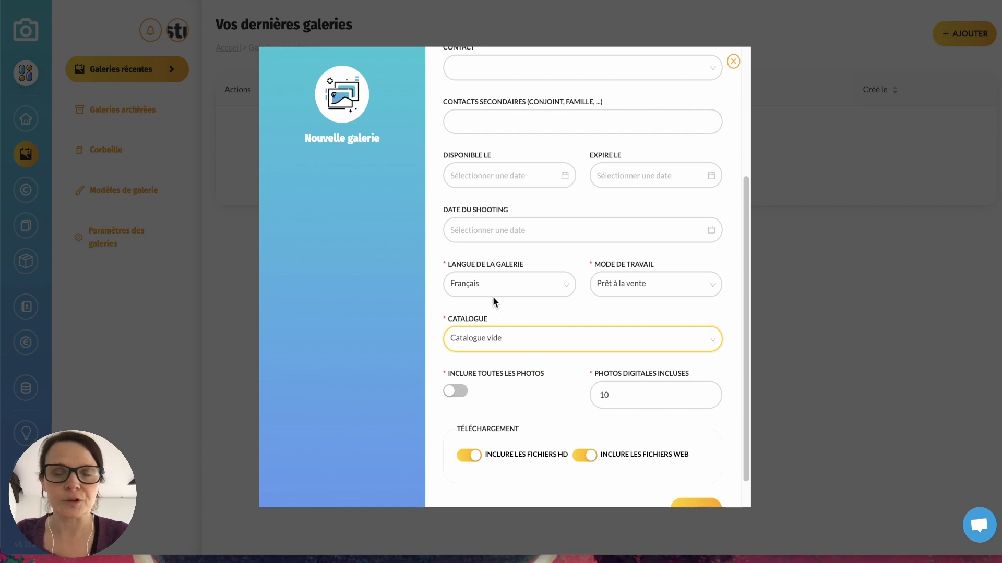
# - Set the number of included digital photos to 0 and create the gallery
pyautogui.scroll(-1, 493, 296)
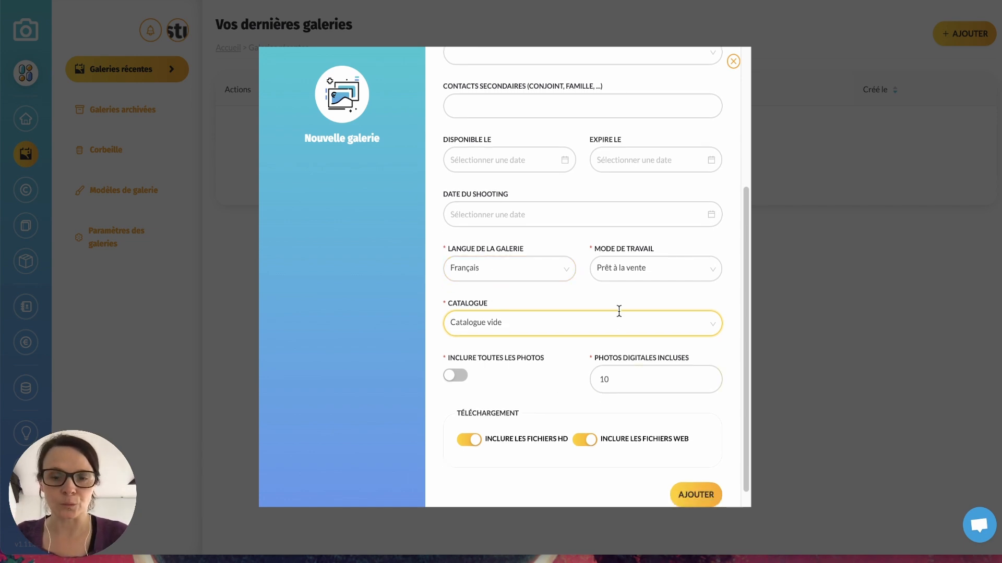
pyautogui.scroll(-1, 619, 312)
pyautogui.doubleClick(628, 362)
pyautogui.write('0')
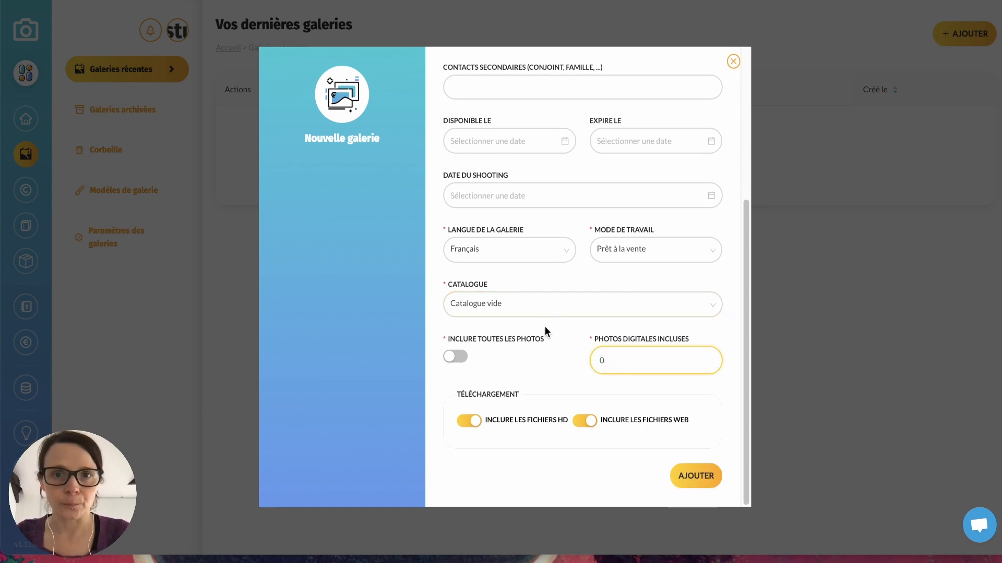
pyautogui.click(502, 353)
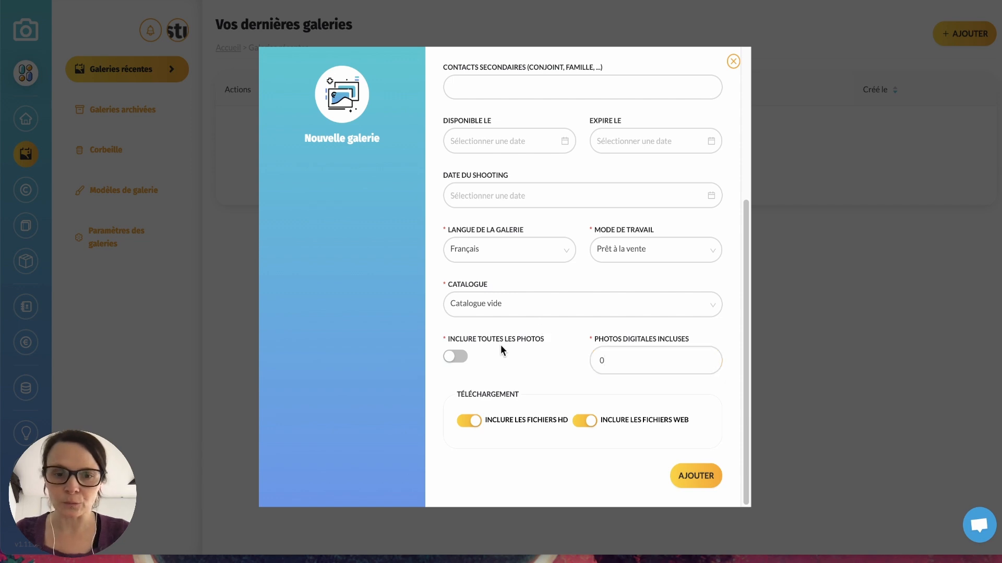
pyautogui.click(689, 475)
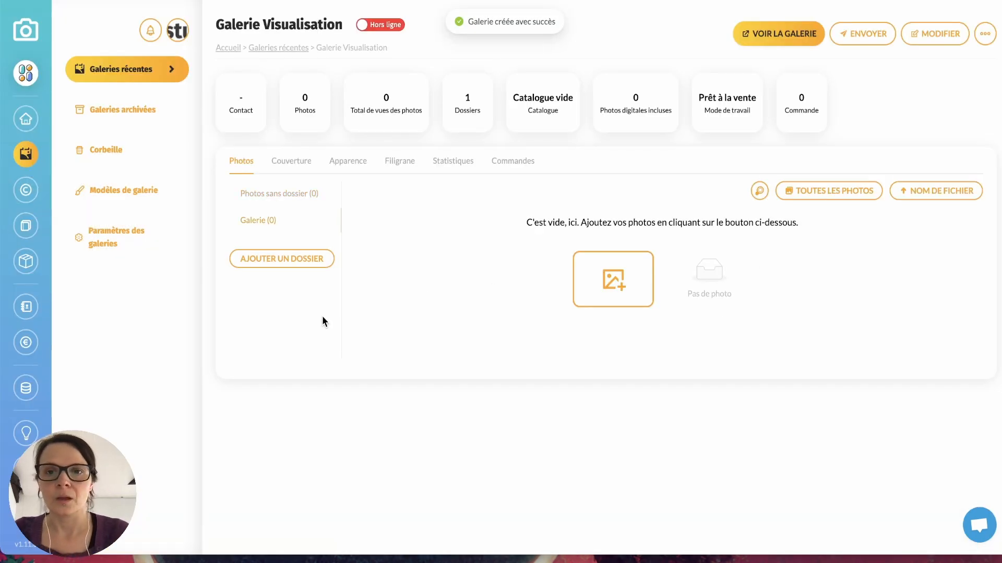
# - Upload the nine family photos to the gallery's Galerie folder and dismiss the upload summary
pyautogui.click(612, 280)
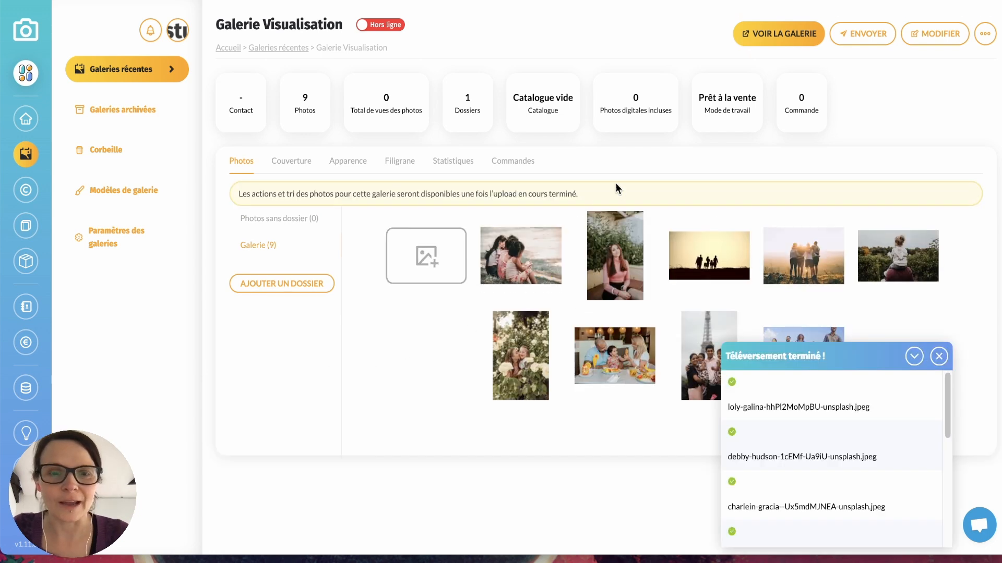
pyautogui.click(939, 357)
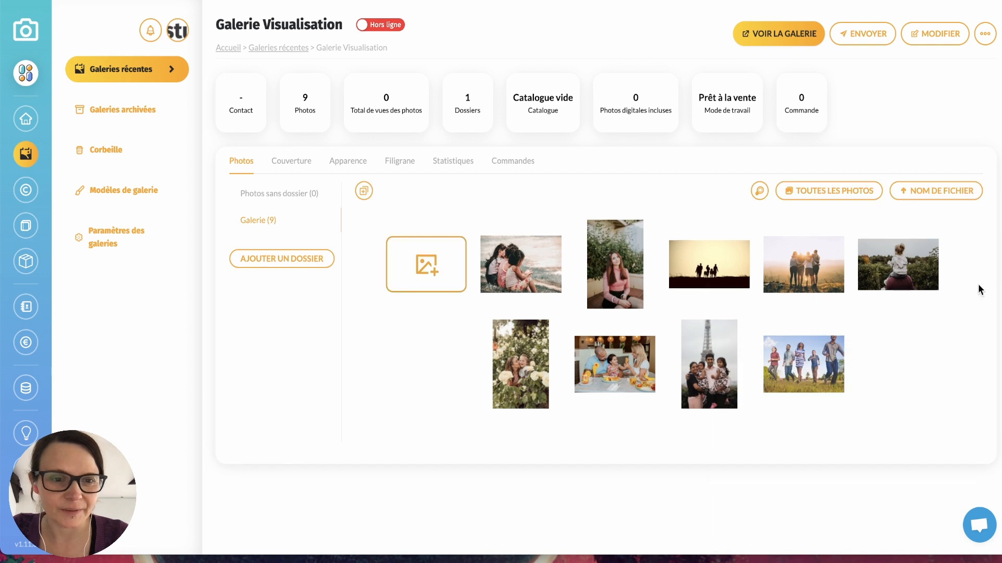
# - Choose the sunset photo of four friends embracing as the gallery's cover photo
pyautogui.click(289, 166)
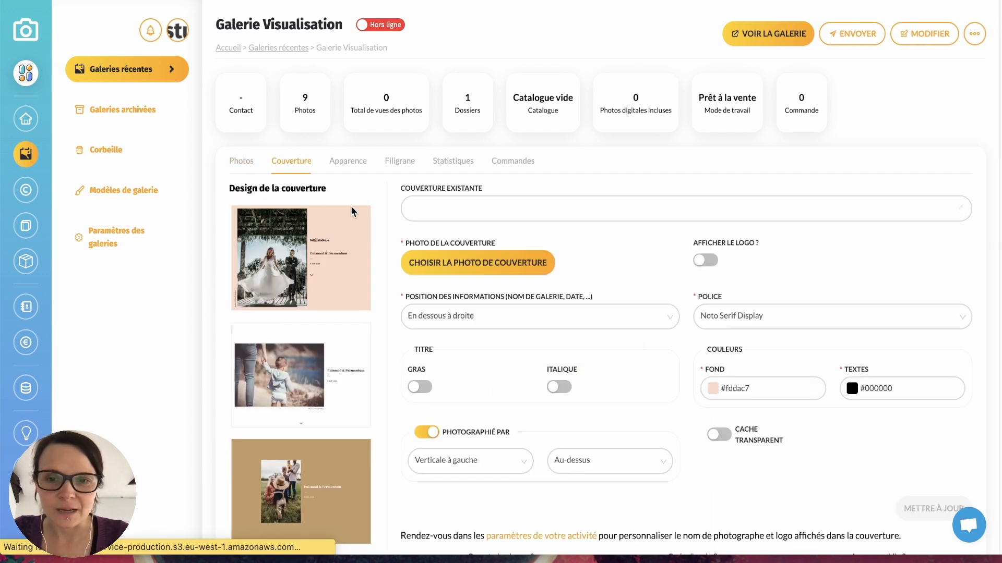
pyautogui.click(463, 266)
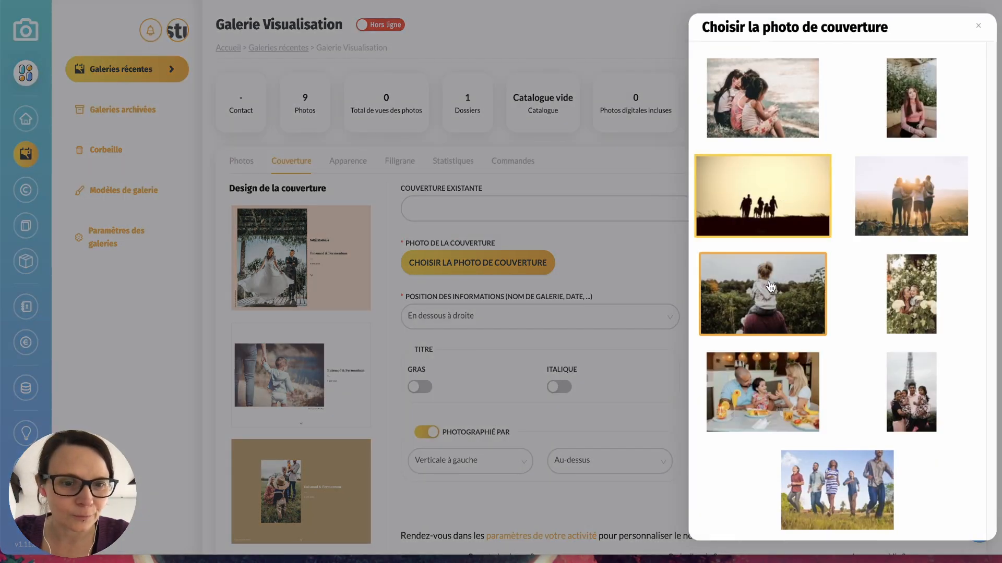
pyautogui.click(772, 301)
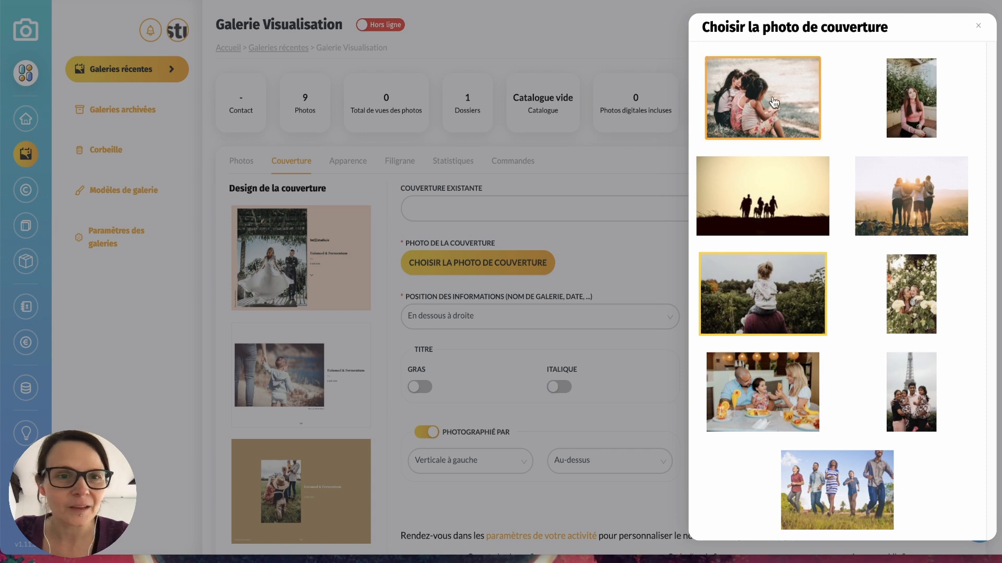
pyautogui.click(977, 26)
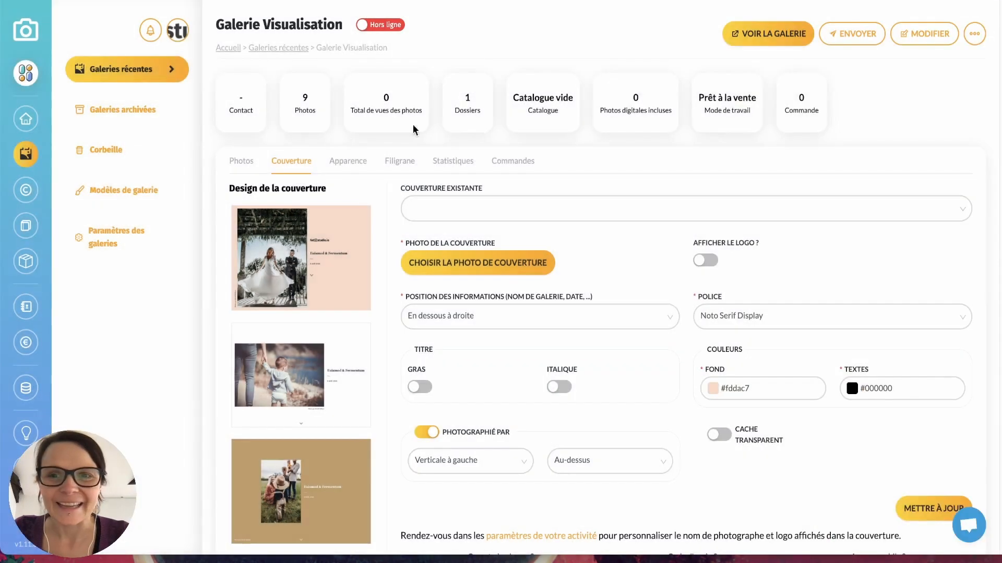
# - Put the gallery online and open its public page as a regular visitor instead of as the photographer
pyautogui.click(241, 162)
pyautogui.click(389, 24)
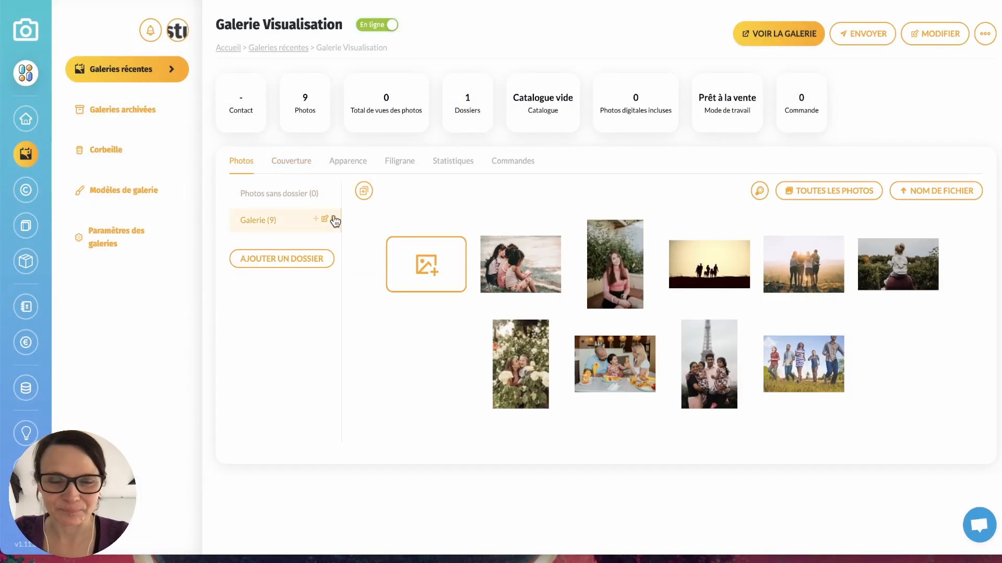
pyautogui.click(770, 34)
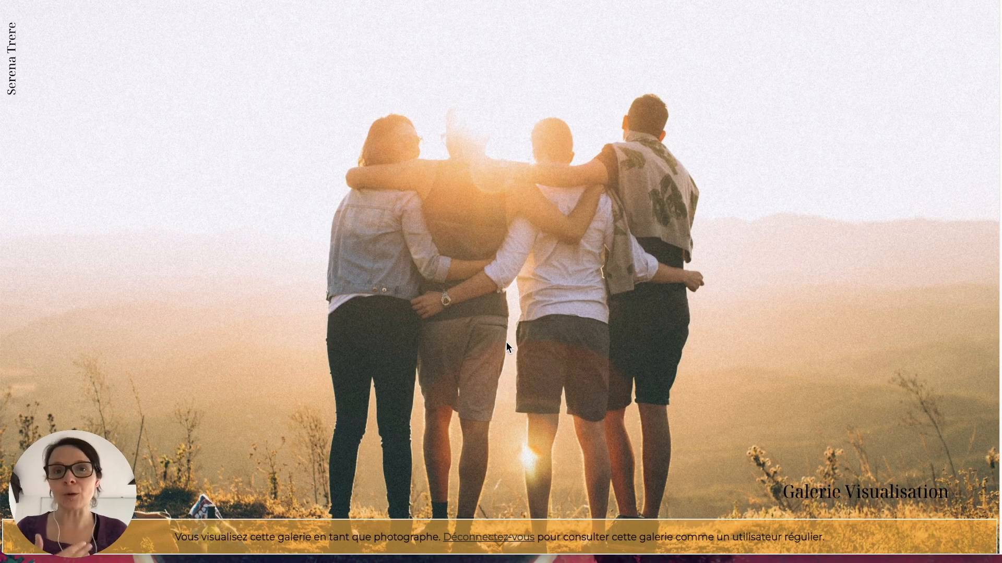
pyautogui.click(488, 537)
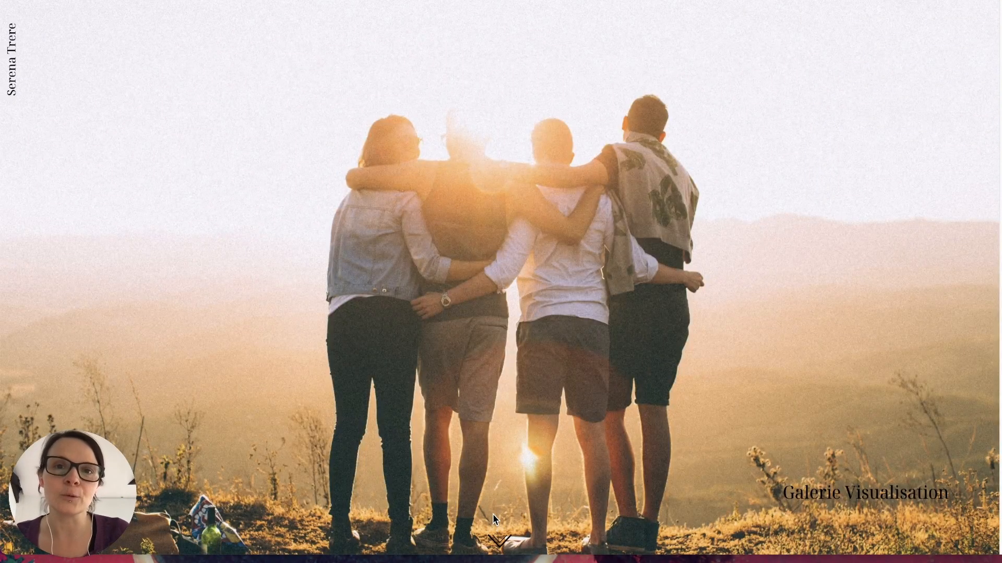
# - Open the photo of the woman in the pink top and check which products and categories its add-to-cart window offers
pyautogui.scroll(-2, 499, 419)
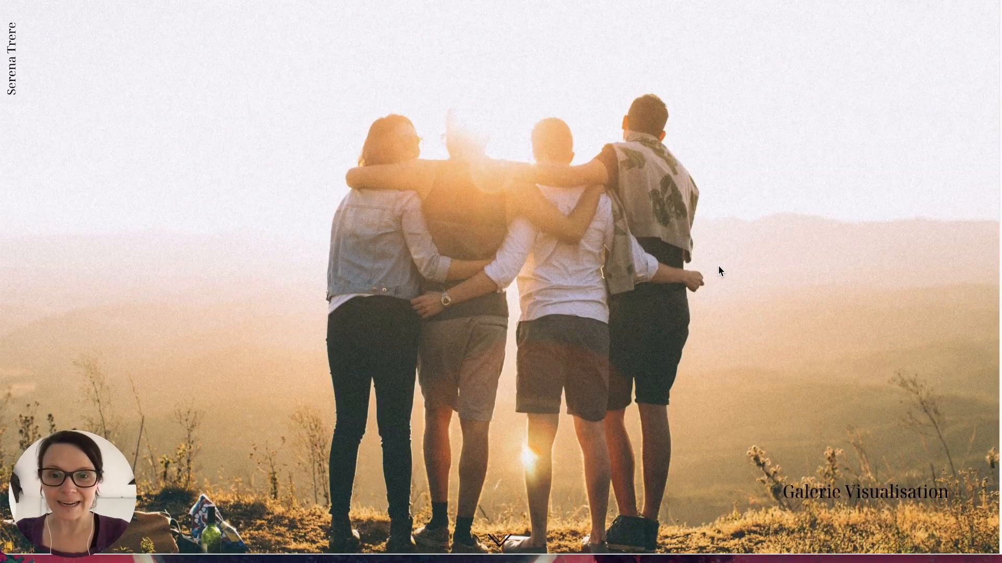
pyautogui.scroll(-6, 718, 265)
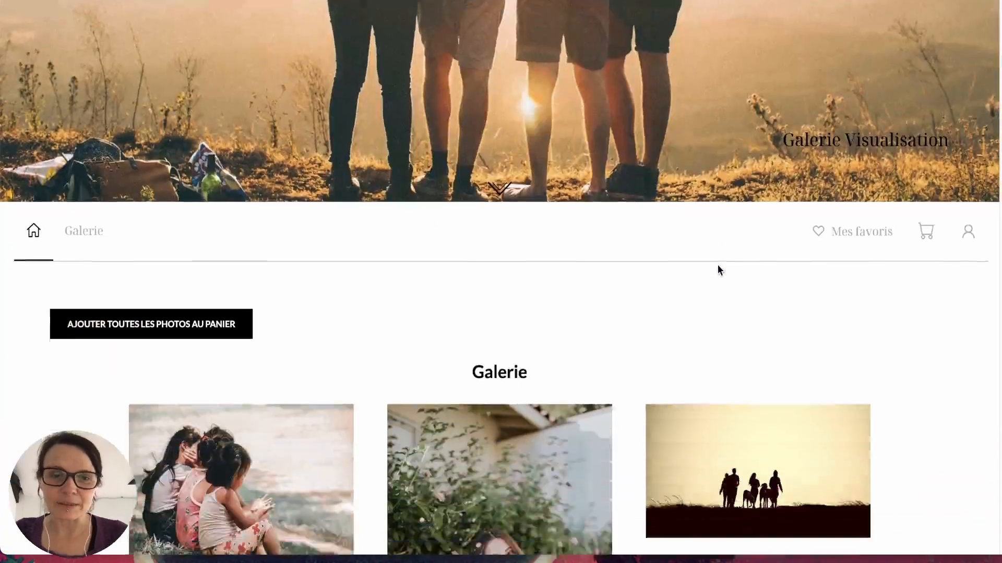
pyautogui.scroll(-8, 718, 265)
pyautogui.scroll(1, 649, 268)
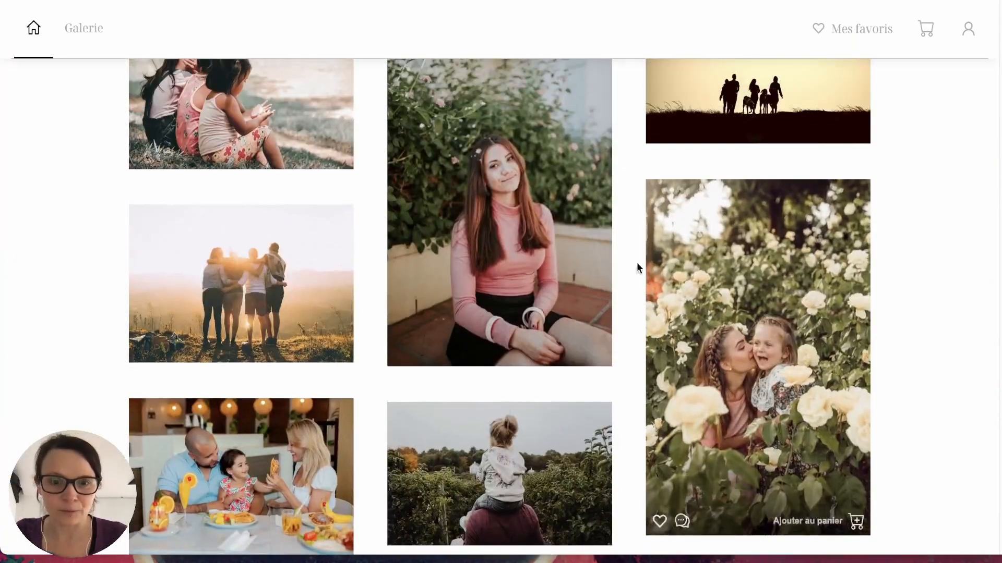
pyautogui.click(507, 233)
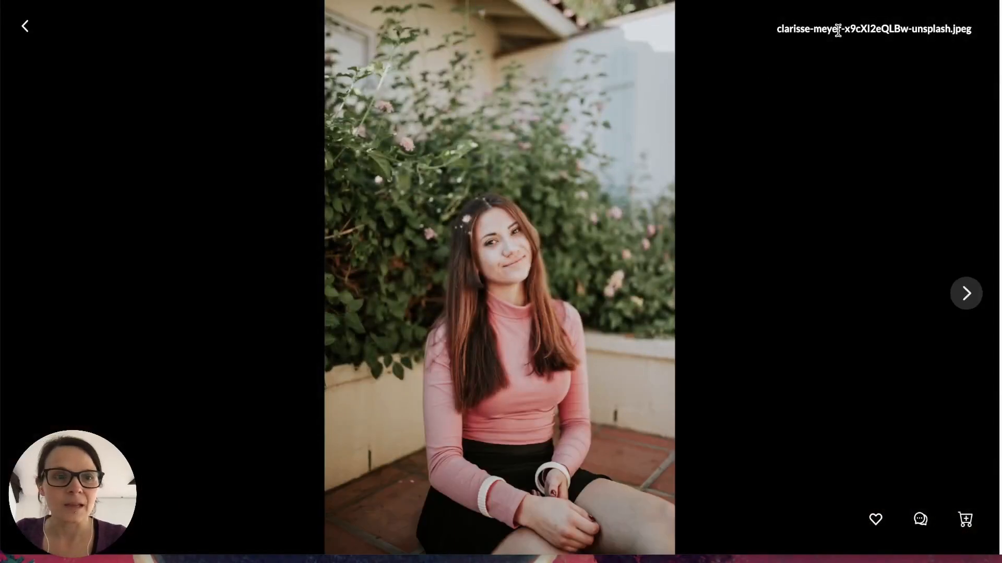
pyautogui.click(965, 519)
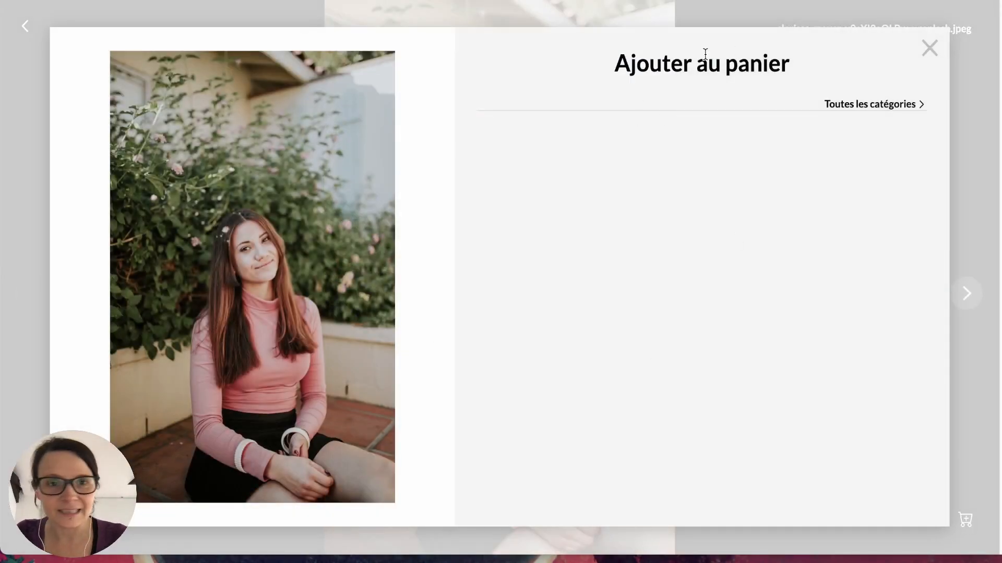
pyautogui.click(868, 104)
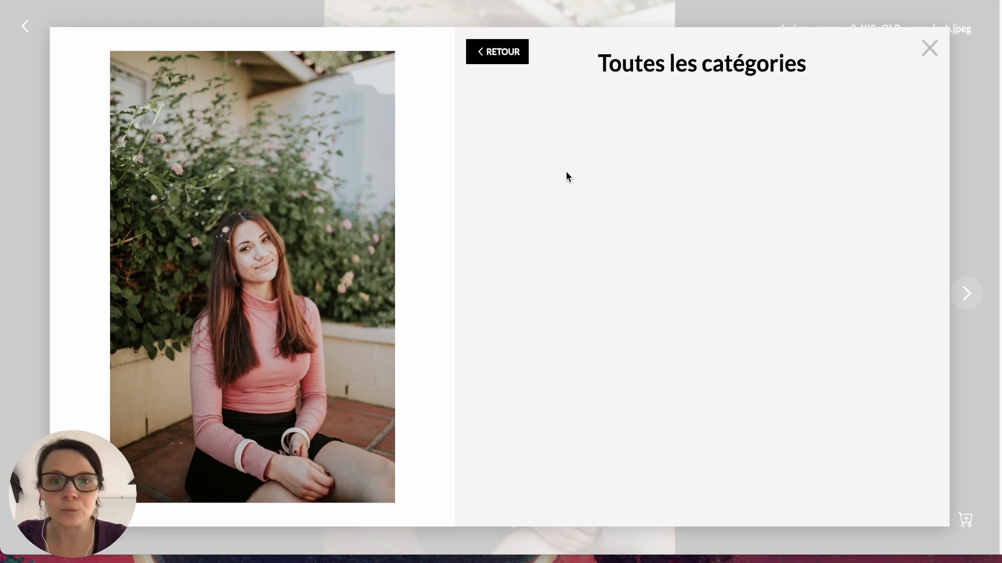
pyautogui.click(930, 49)
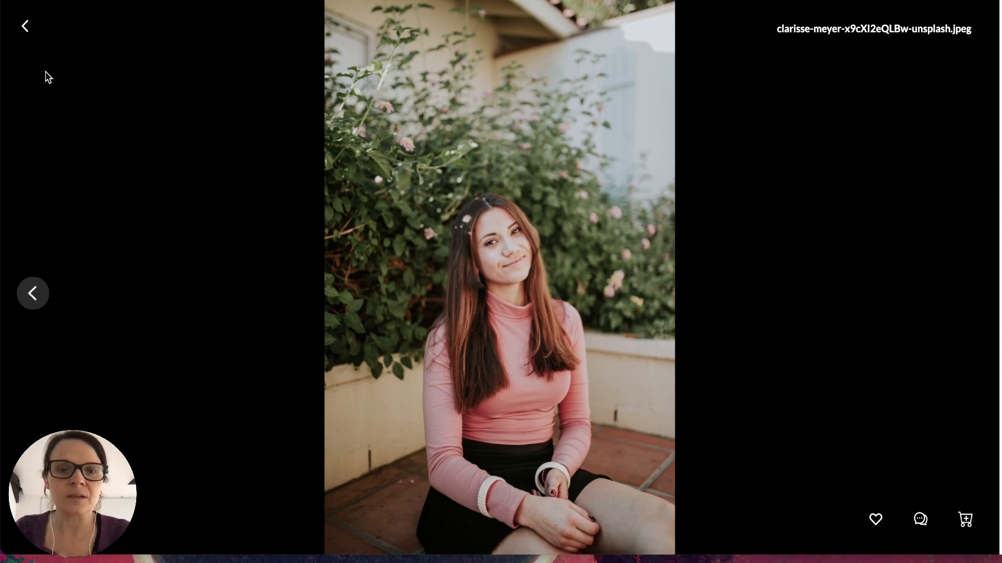
pyautogui.click(25, 27)
# - Mark the photo of the woman in pink and the family breakfast photo as favourites
pyautogui.moveTo(468, 351)
pyautogui.scroll(1, 468, 351)
pyautogui.click(401, 364)
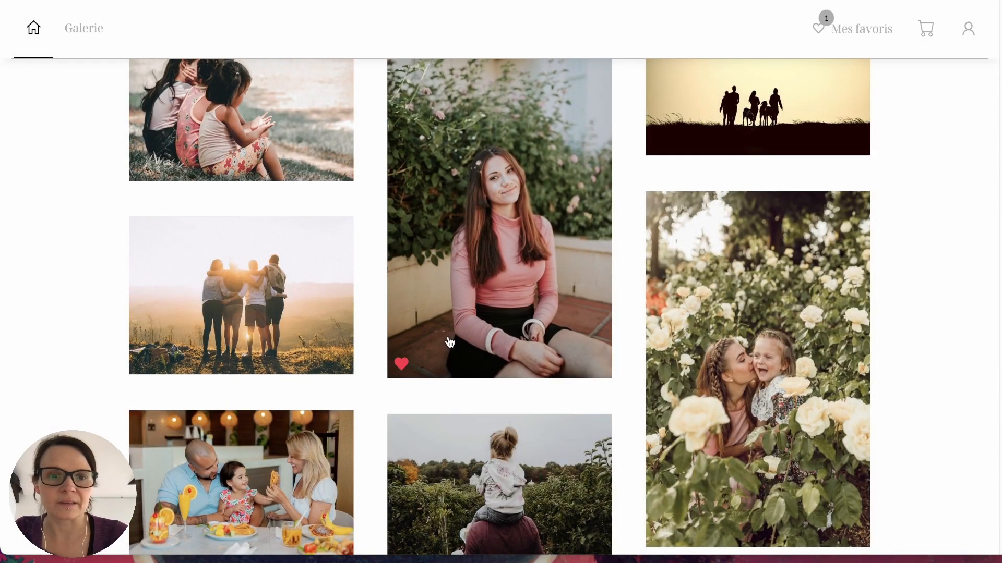
pyautogui.scroll(-3, 182, 407)
pyautogui.click(142, 400)
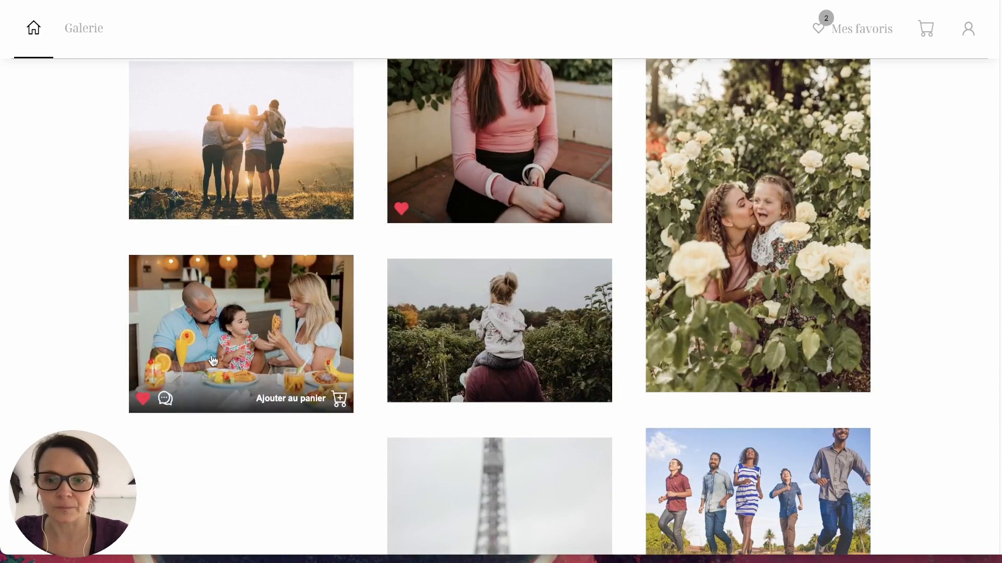
# - Post the comment "Commentaire sur la photo" on the rose garden photo, filling in the visitor's name and e-mail
pyautogui.scroll(-1, 679, 287)
pyautogui.moveTo(835, 350)
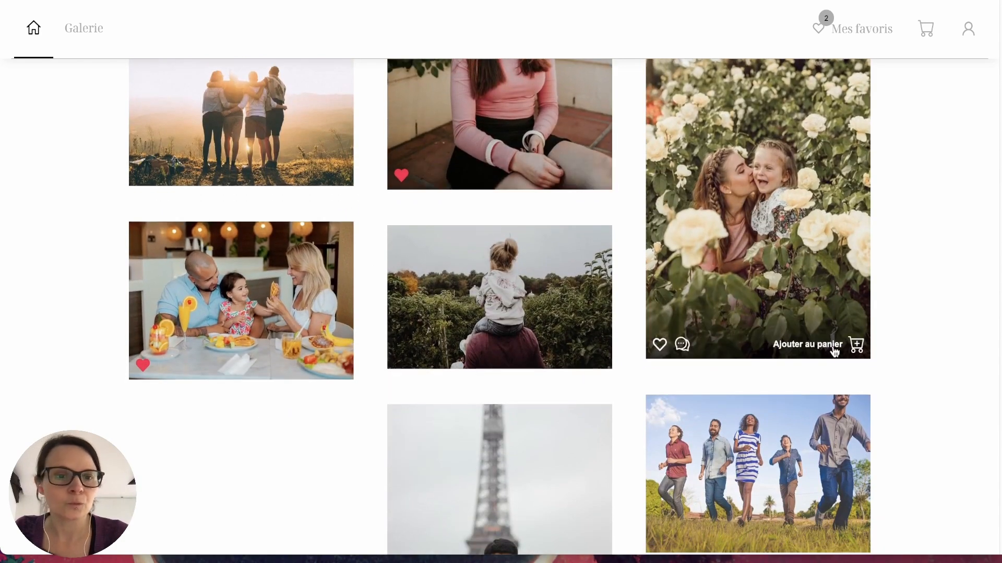
pyautogui.click(682, 345)
pyautogui.click(854, 524)
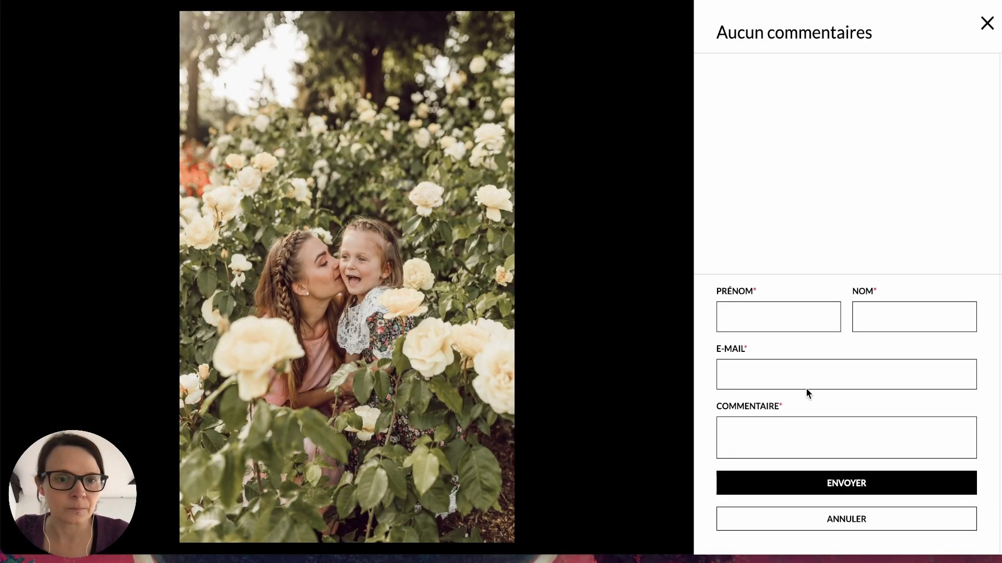
pyautogui.click(765, 318)
pyautogui.click(819, 400)
pyautogui.click(819, 437)
pyautogui.write('C')
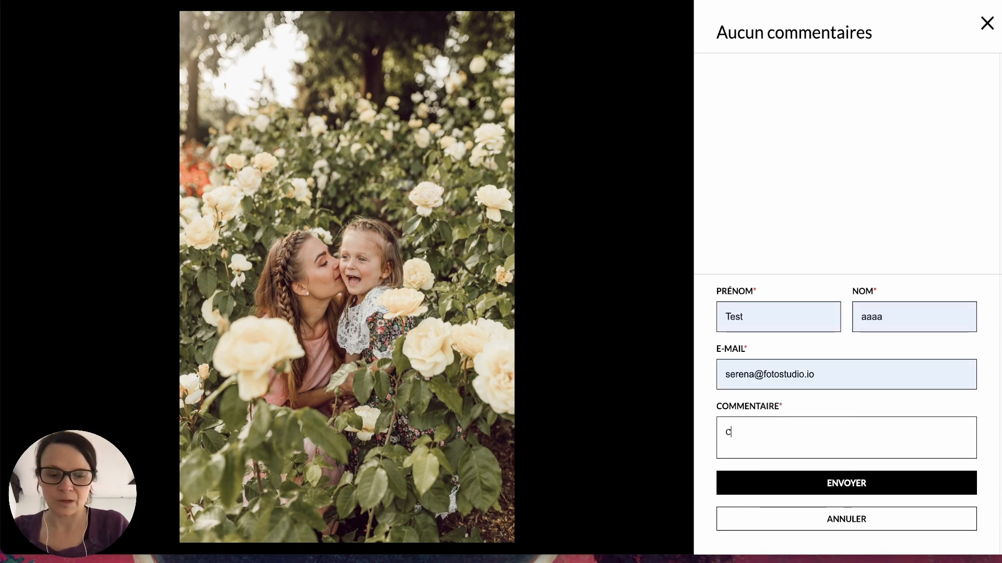
pyautogui.write('ommentaire sur la photo')
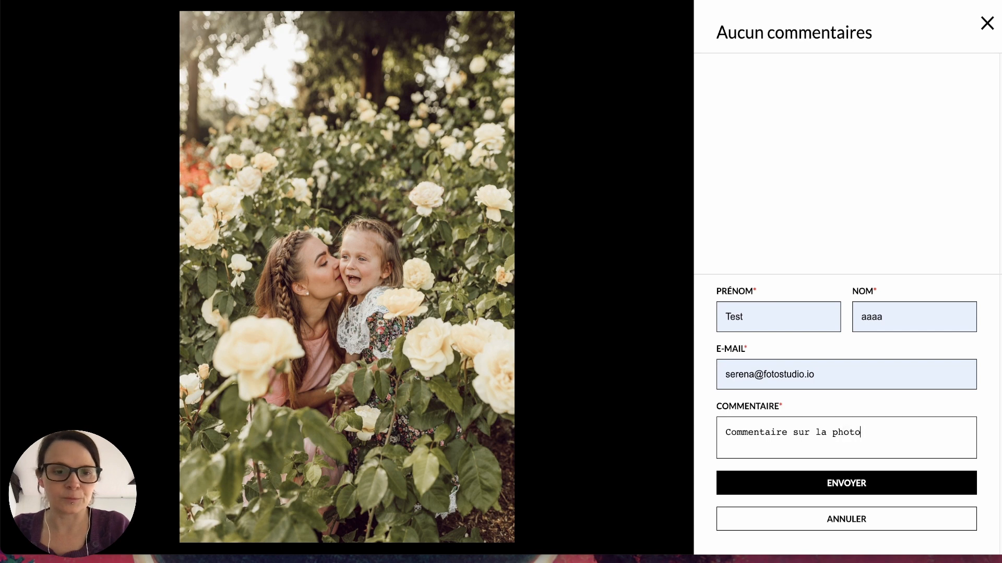
pyautogui.click(757, 488)
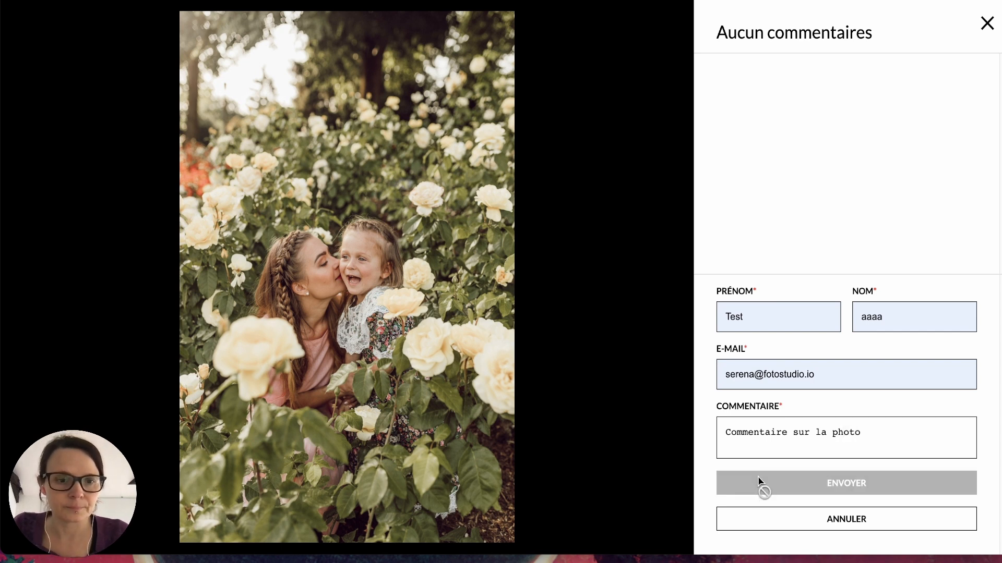
pyautogui.click(986, 23)
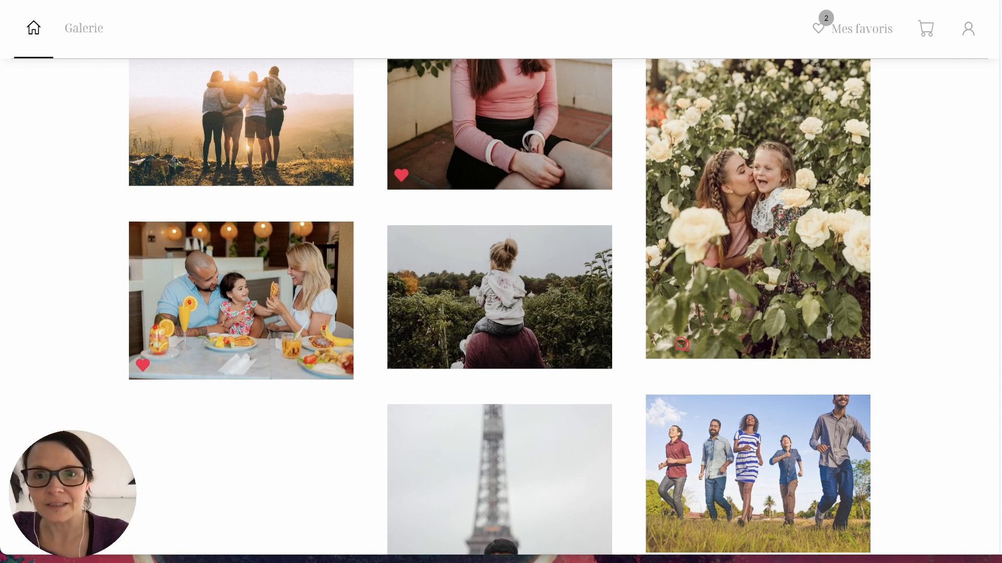
# - Return to the photographer's gallery management page and open the notification about the new photo comment
pyautogui.click(83, 1)
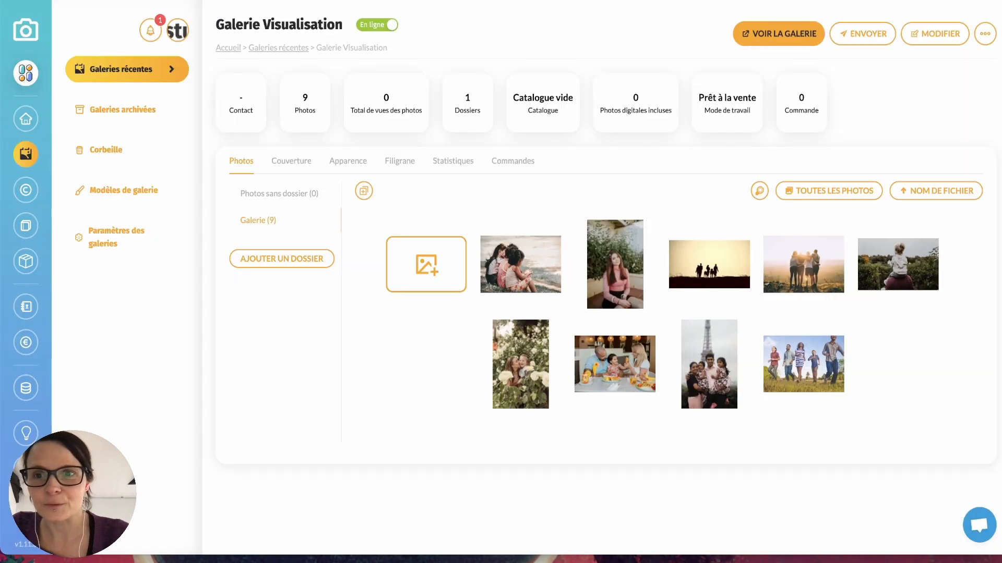
pyautogui.click(151, 30)
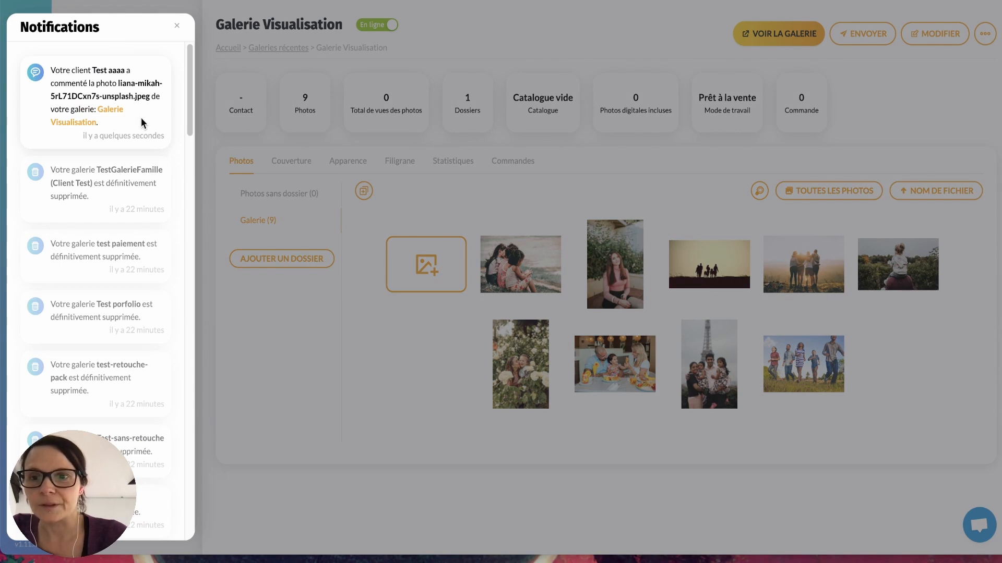
pyautogui.click(111, 116)
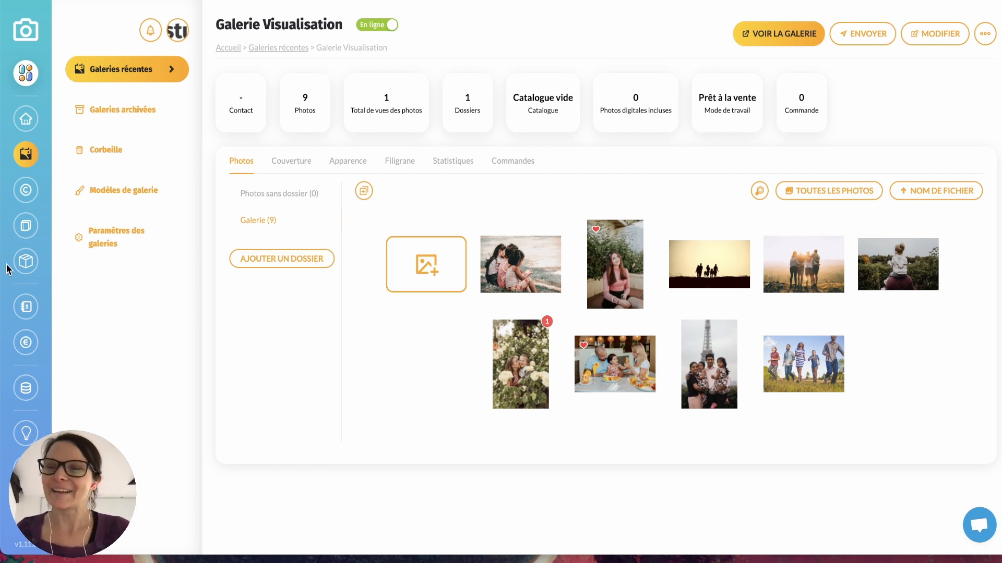
# - Start a new catalogue named "Catalogue photos digitales"
pyautogui.click(25, 227)
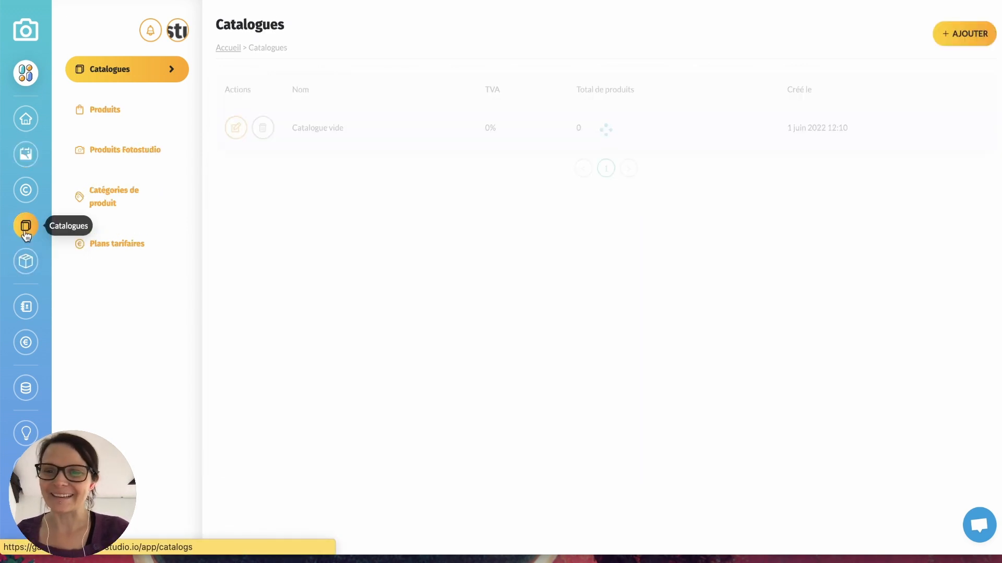
pyautogui.click(955, 34)
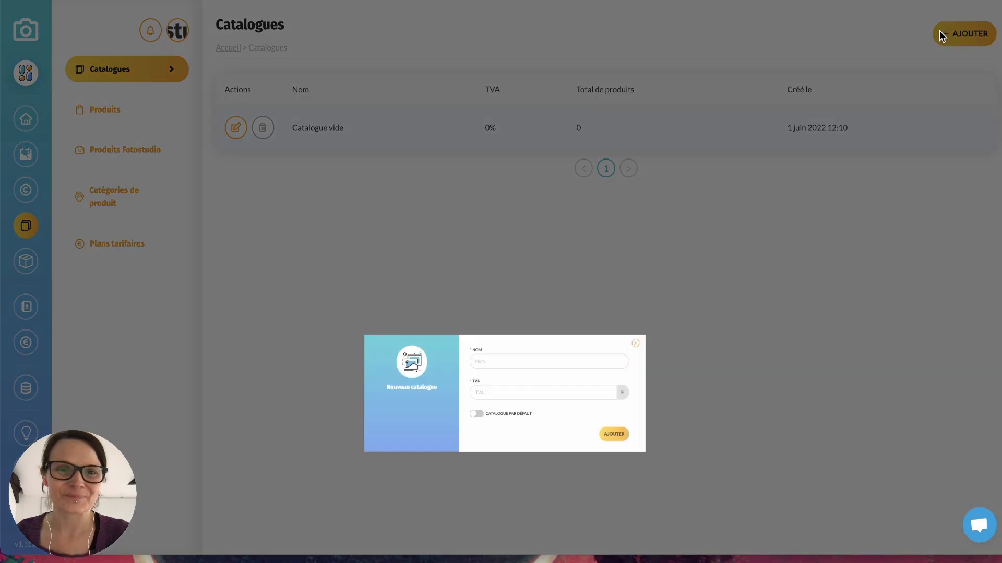
pyautogui.click(479, 227)
pyautogui.write('Ca')
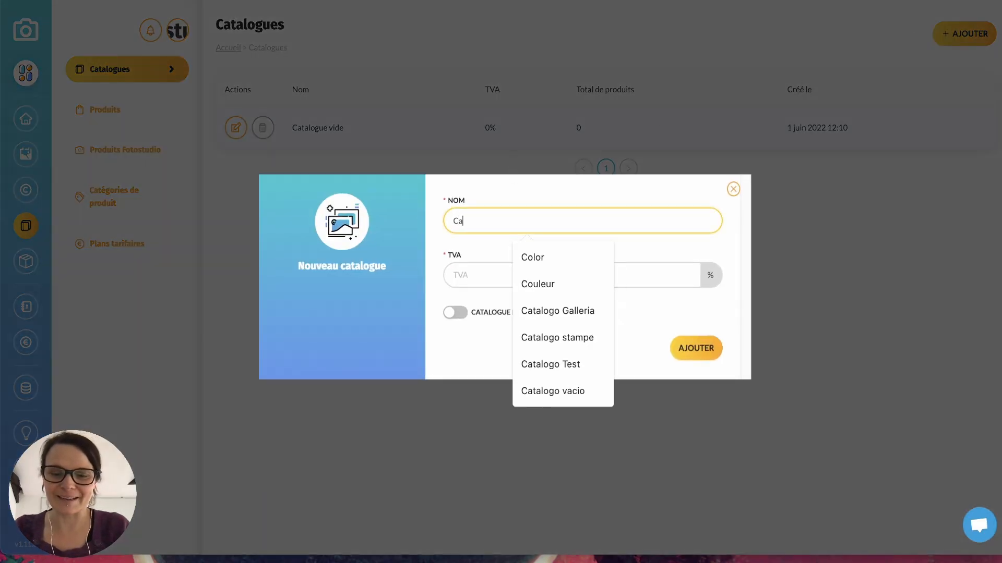
pyautogui.write('talogue phot')
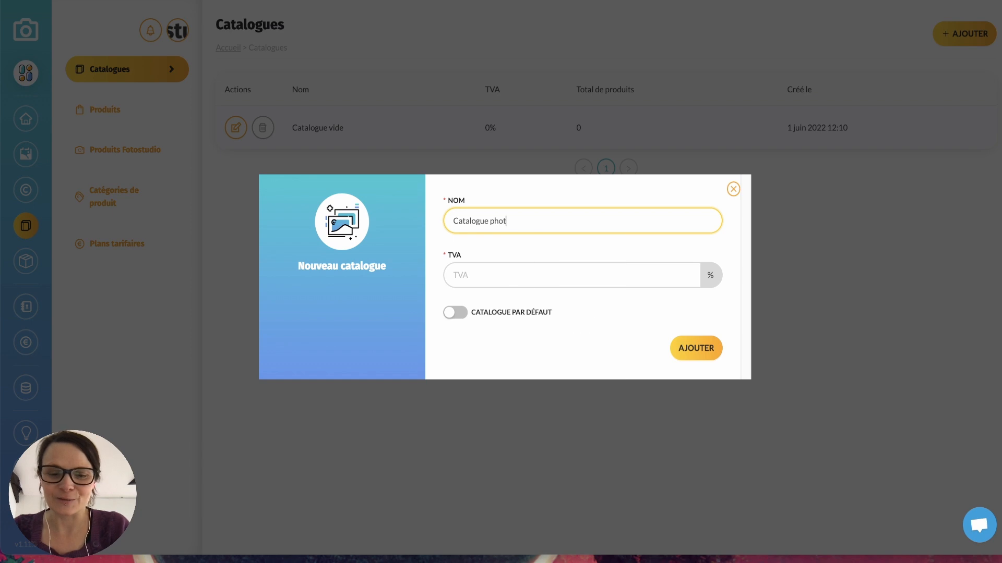
pyautogui.write('os digitales')
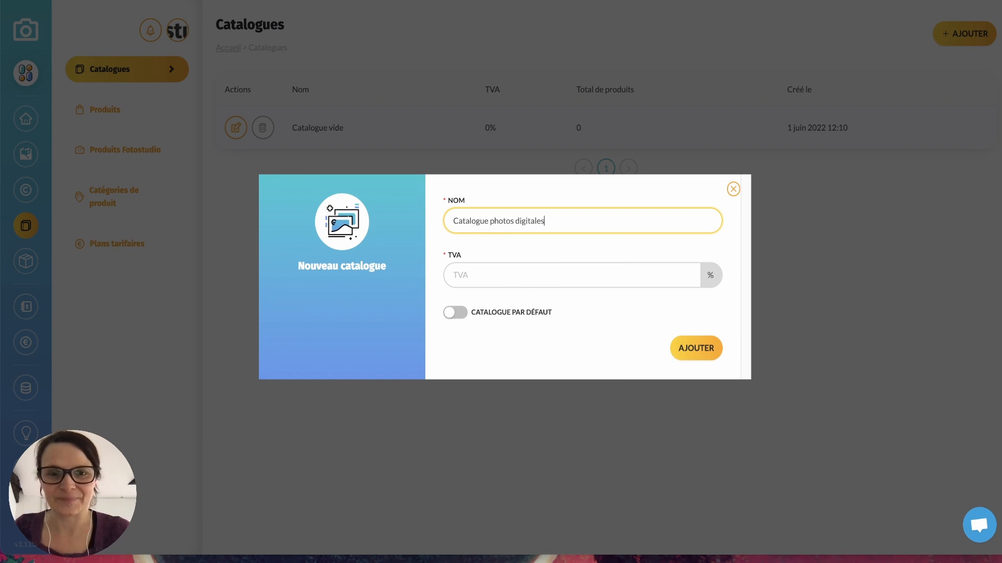
# - Set the new catalogue's VAT to 0%, make it the default catalogue and add it
pyautogui.click(487, 273)
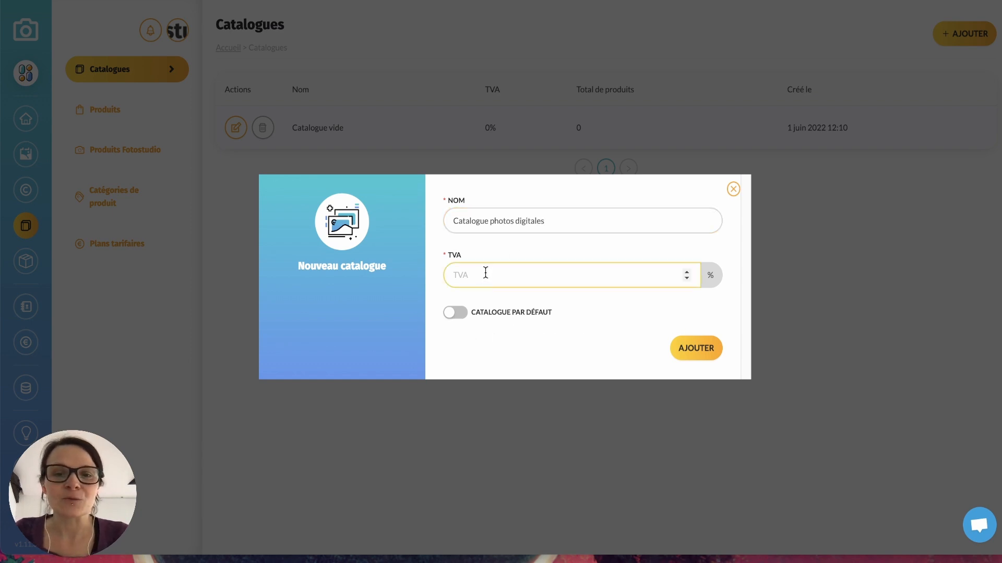
pyautogui.write('0')
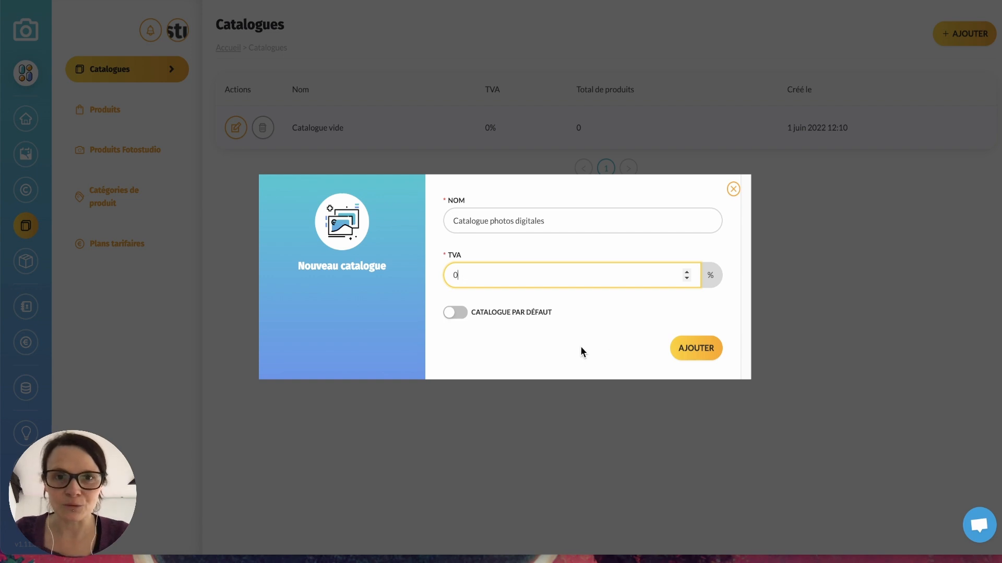
pyautogui.click(568, 352)
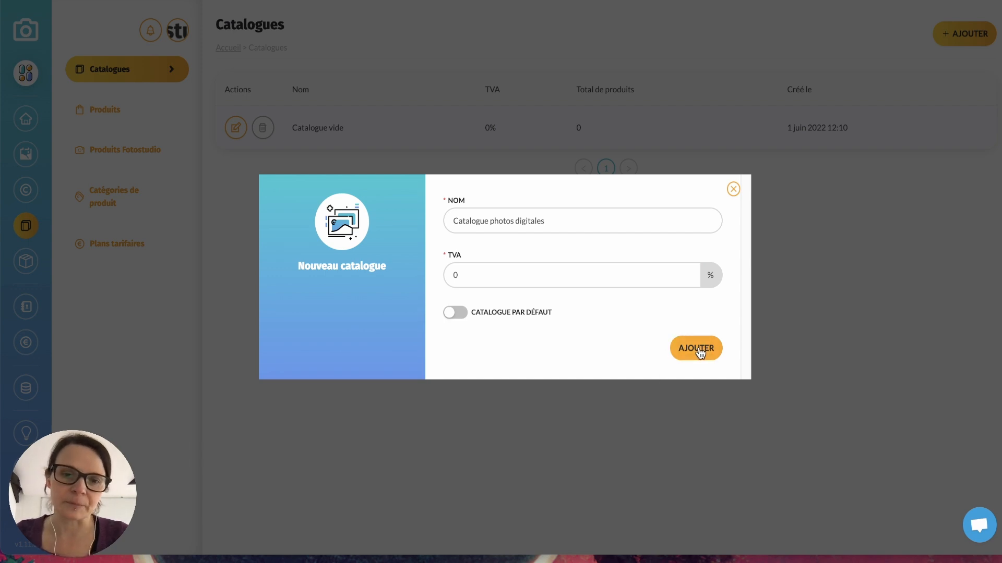
pyautogui.click(457, 314)
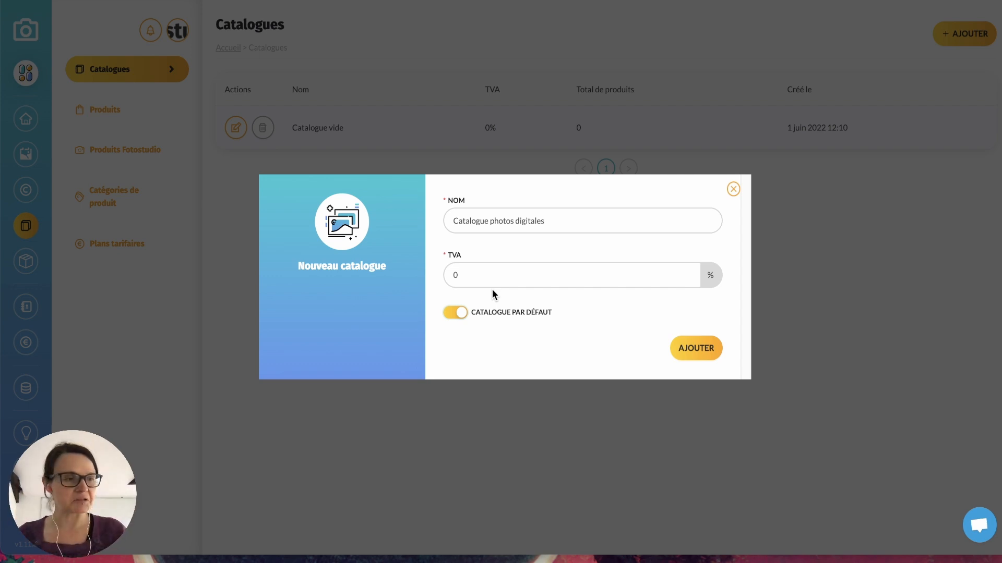
pyautogui.click(705, 354)
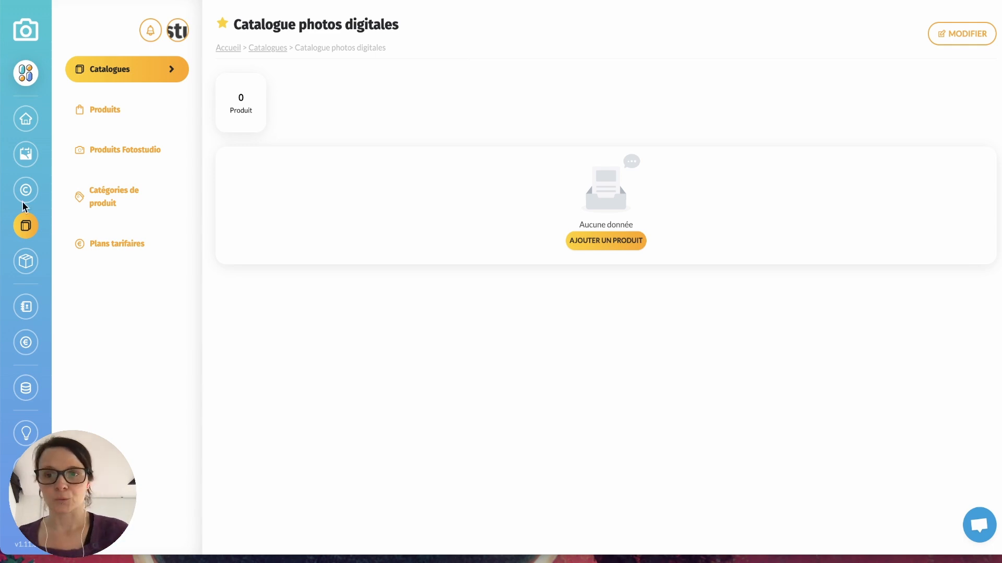
# - Start a first product named "Photo digitale" in the "Photo numérique" category
pyautogui.click(112, 110)
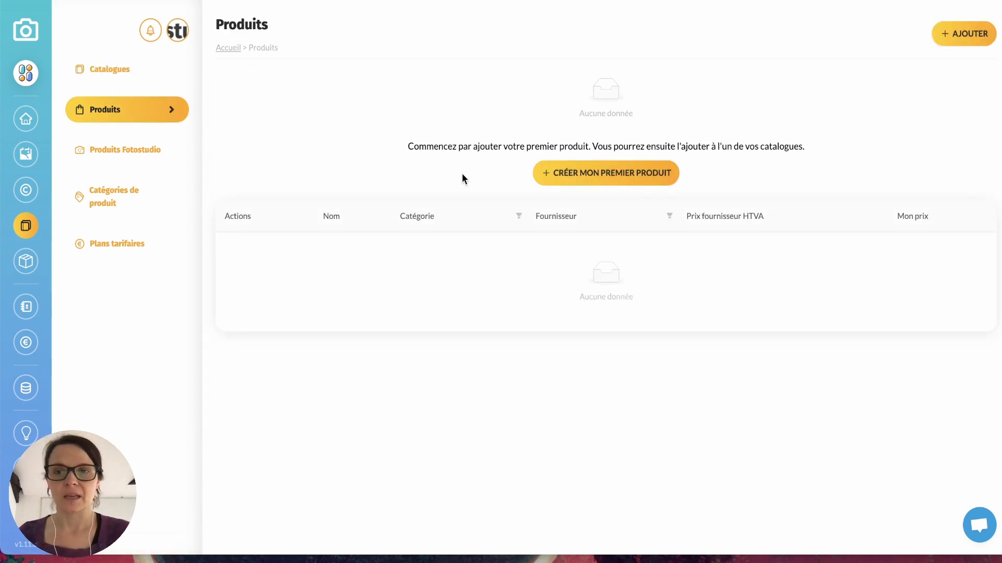
pyautogui.click(617, 172)
pyautogui.click(483, 100)
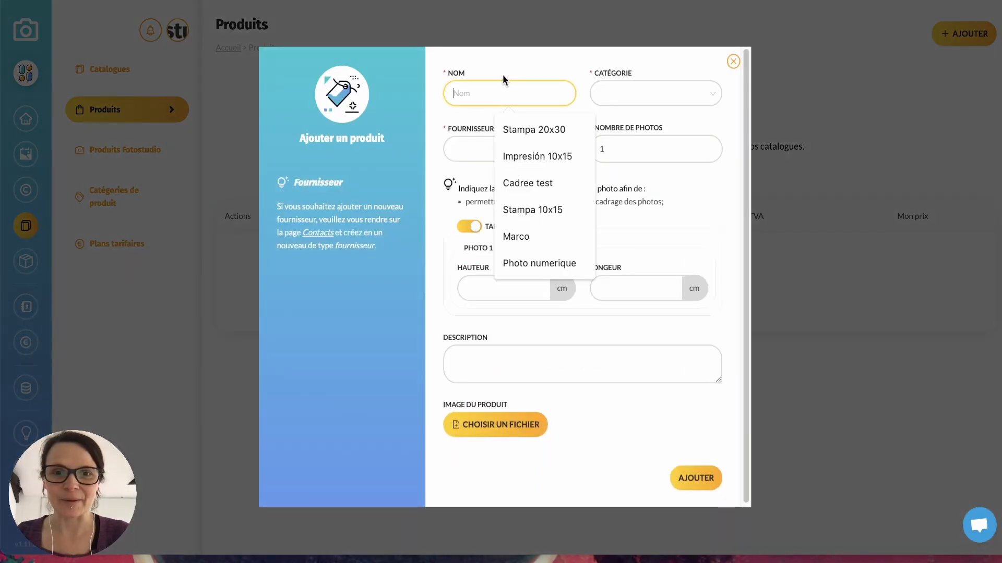
pyautogui.write('Photo digitale')
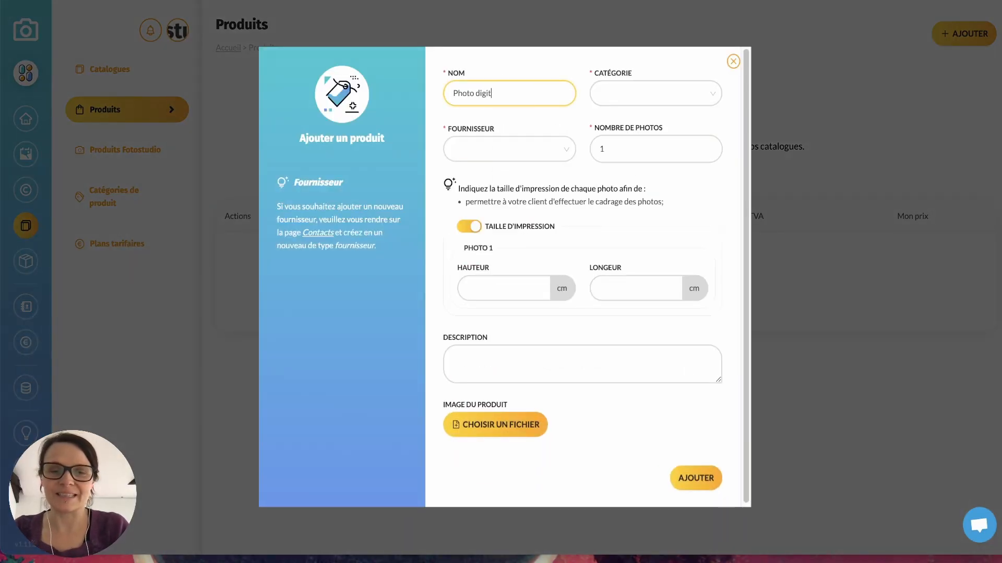
pyautogui.click(623, 93)
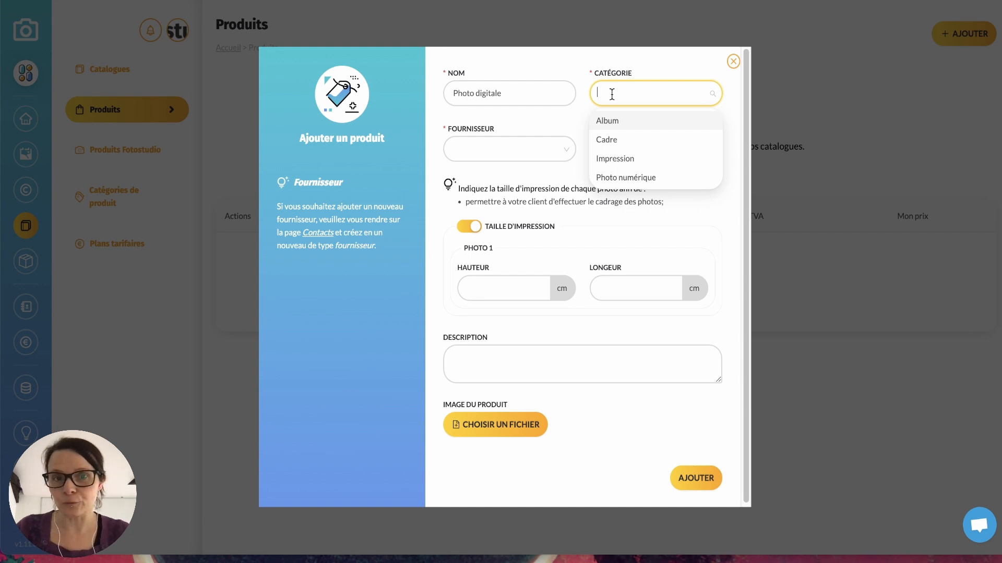
pyautogui.click(626, 177)
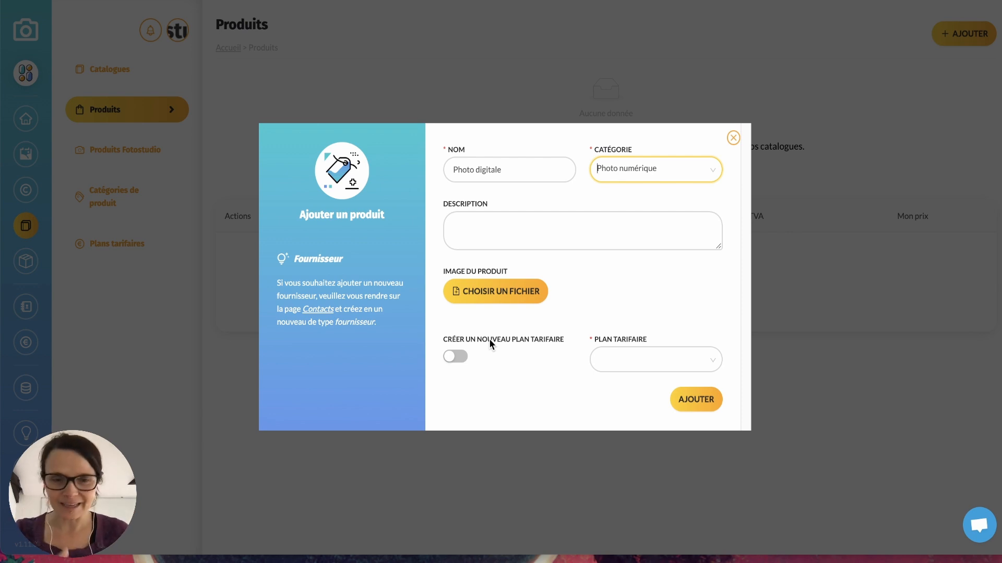
# - Choose to create a new pricing plan for the digital photo product and proceed to the plan's settings
pyautogui.click(707, 358)
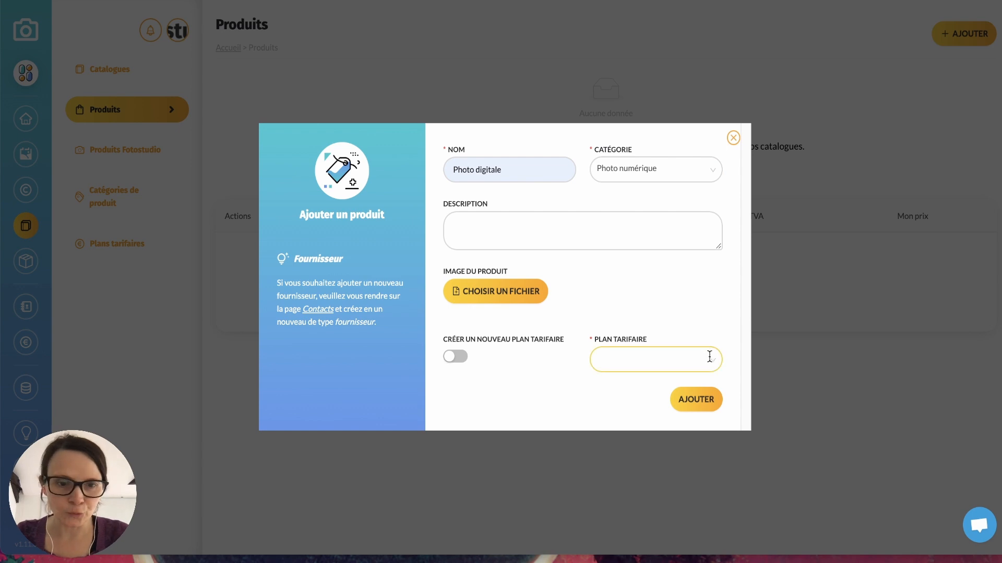
pyautogui.click(709, 358)
pyautogui.click(657, 317)
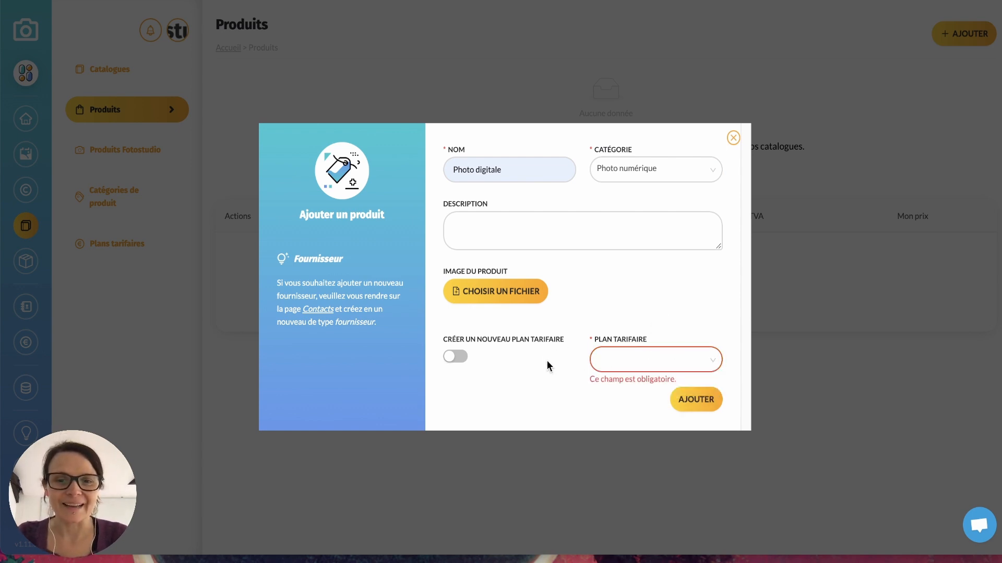
pyautogui.click(459, 358)
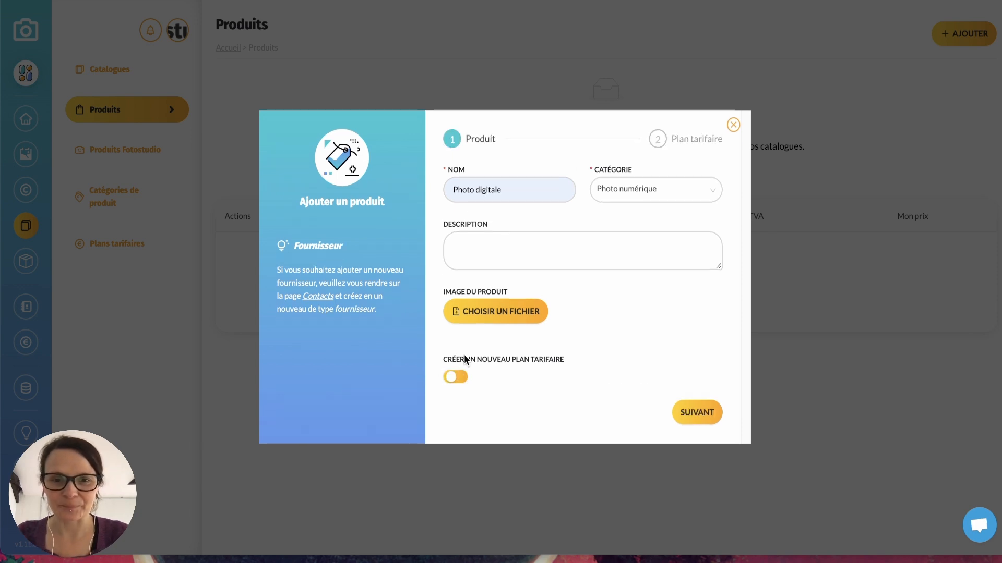
pyautogui.click(700, 412)
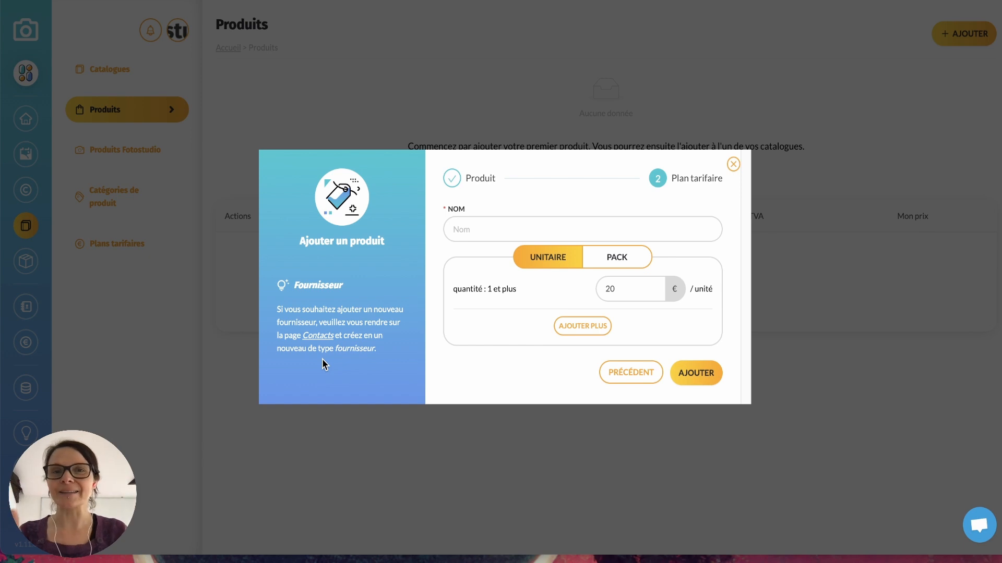
# - Name the new pricing plan "Plan tariffaire photo digitale unitaire"
pyautogui.click(474, 222)
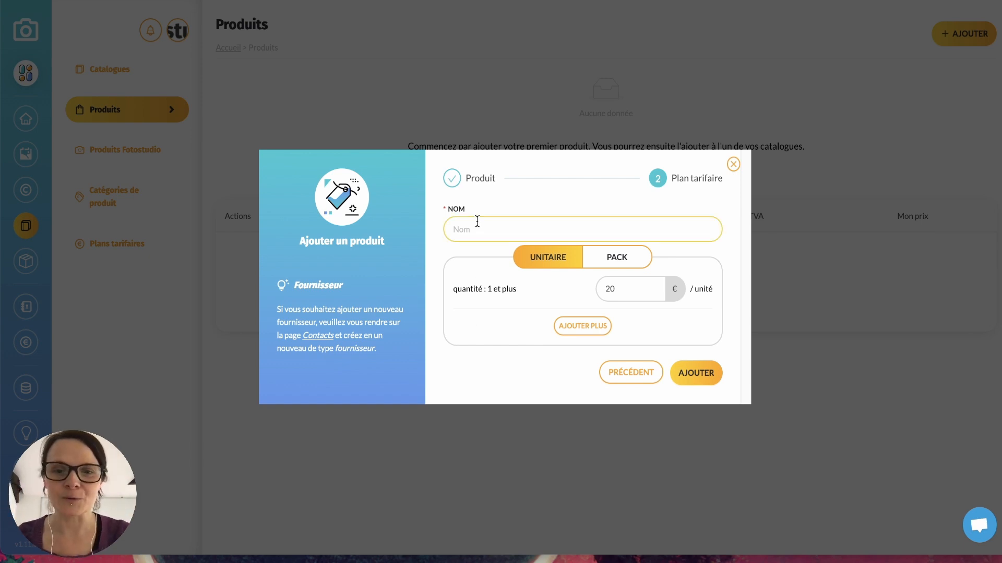
pyautogui.write('Plan')
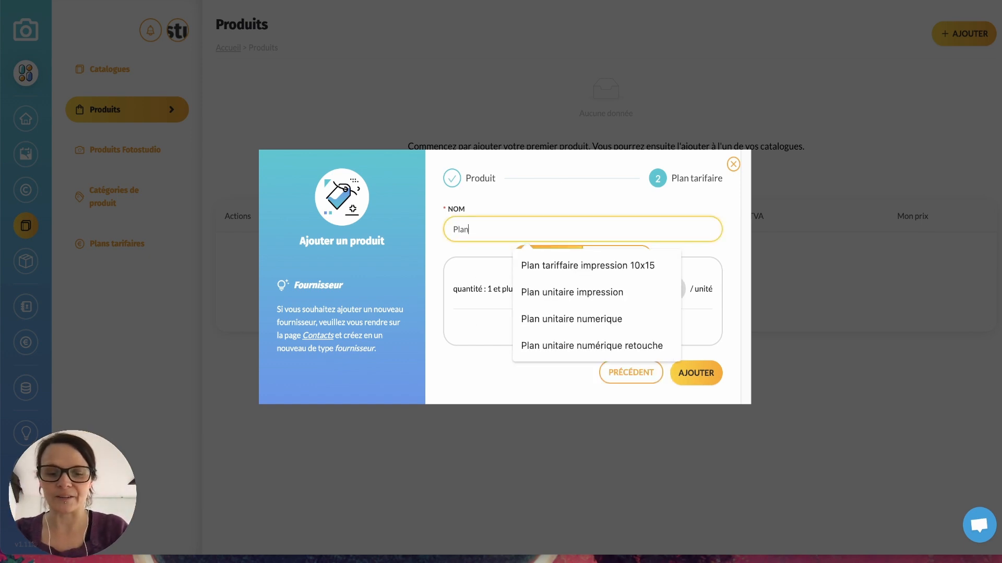
pyautogui.write(' tafi')
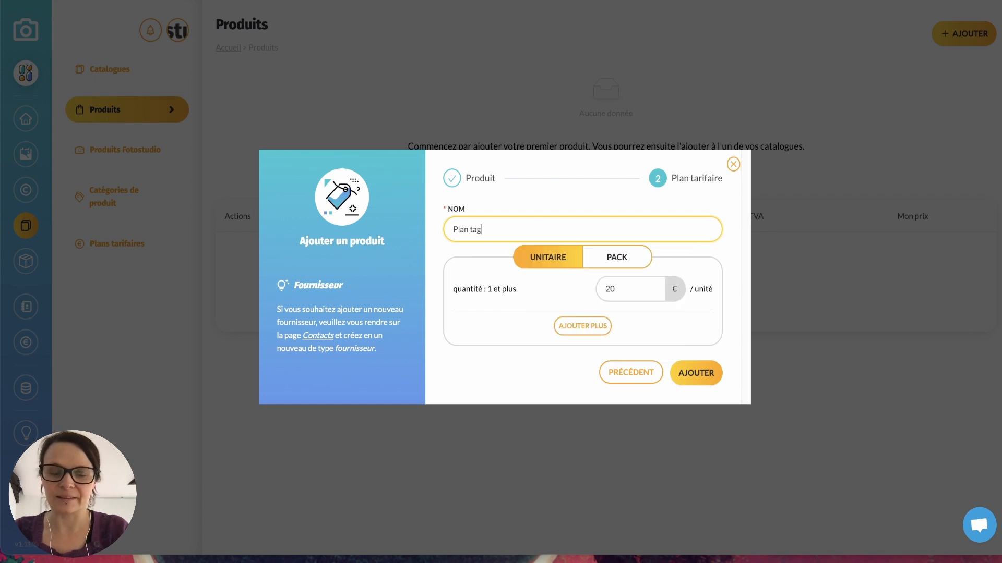
pyautogui.press('BackSpace')
pyautogui.press('BackSpace')
pyautogui.write('riff')
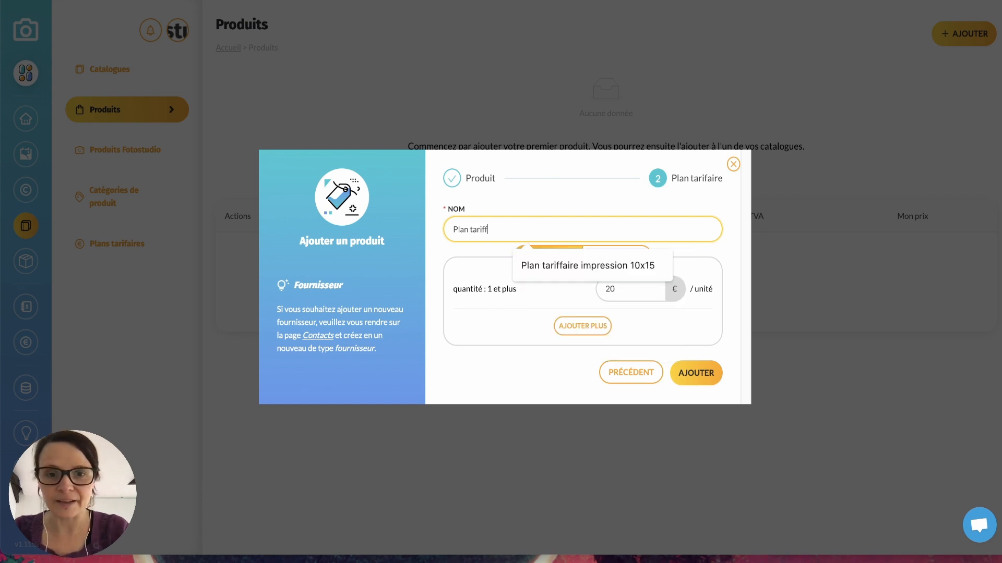
pyautogui.write('aire photo digitale')
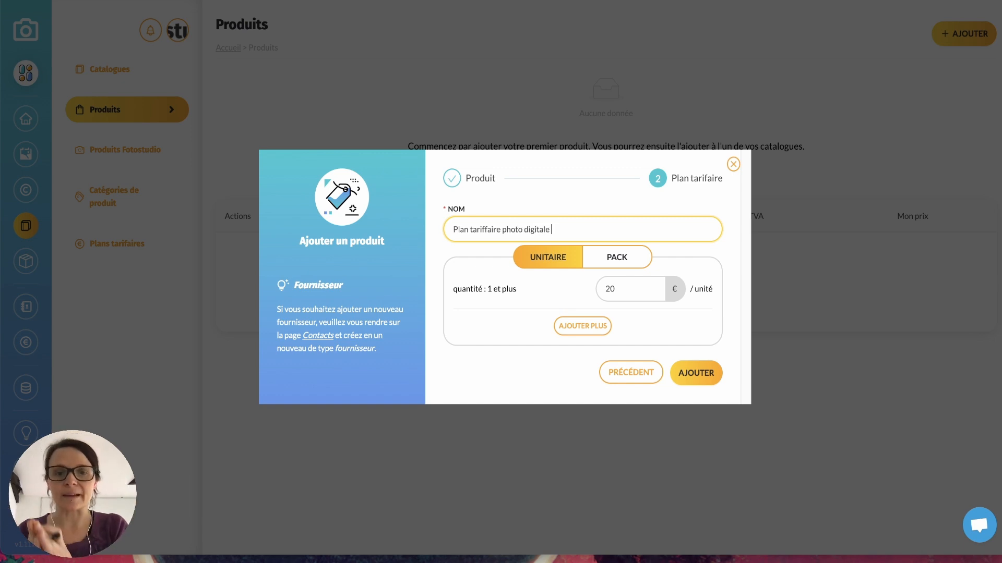
pyautogui.write(' unitaire')
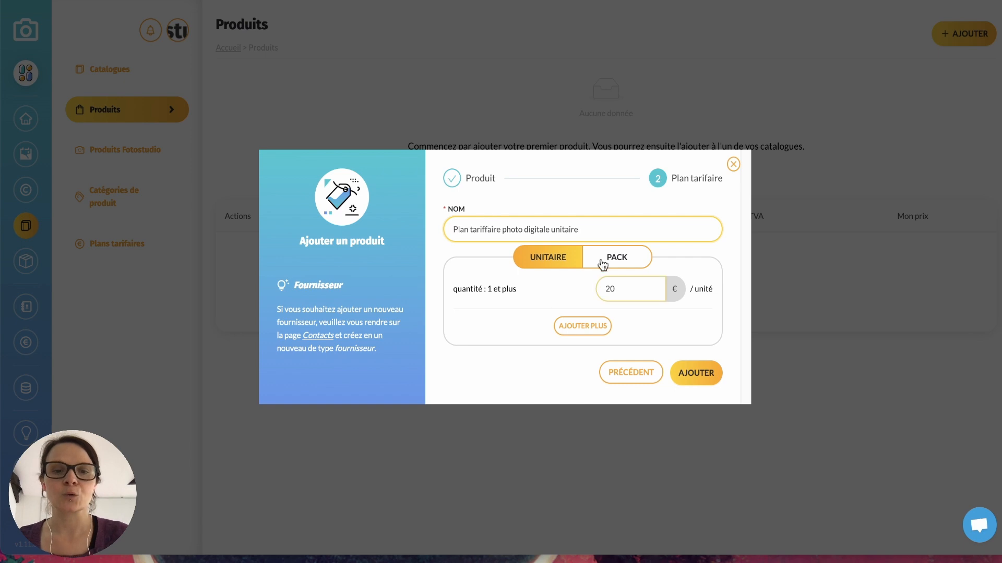
# - Set the plan's unit price to 10 € for quantities of 1 and more
pyautogui.click(599, 270)
pyautogui.press('Tab')
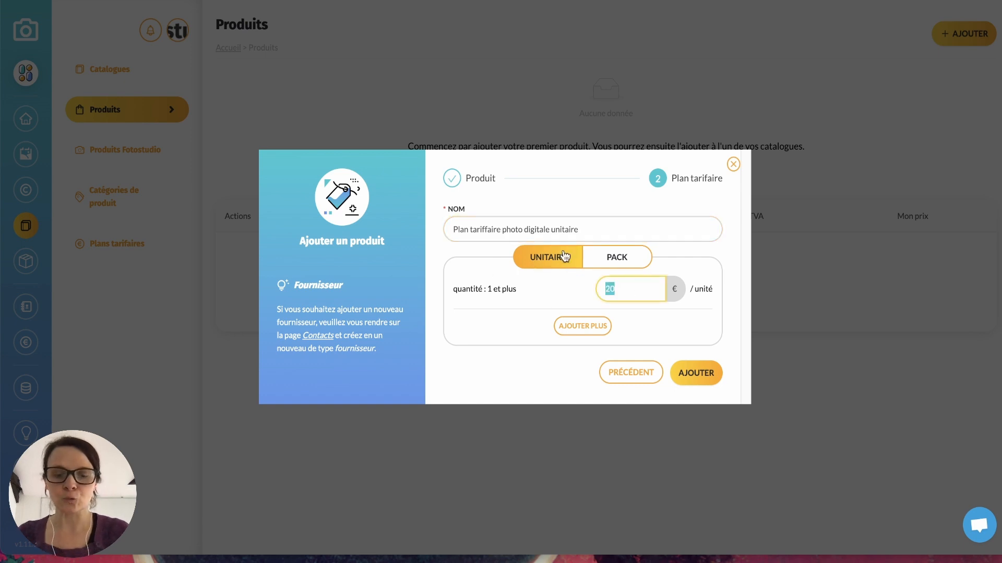
pyautogui.write('10')
# - Add a price tier of 8 € per unit from a quantity of 10, and add the product with this plan
pyautogui.click(552, 327)
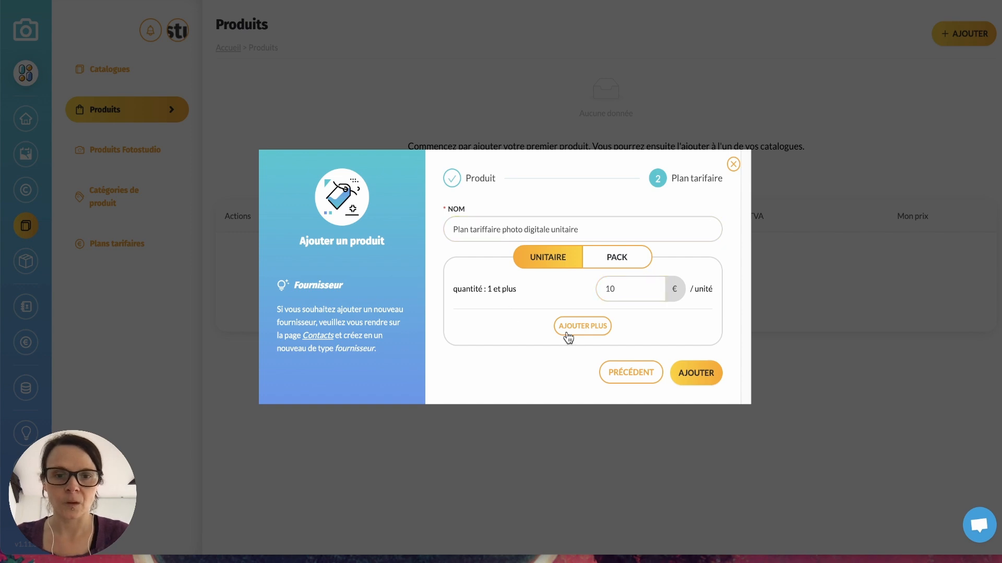
pyautogui.click(577, 327)
pyautogui.click(511, 310)
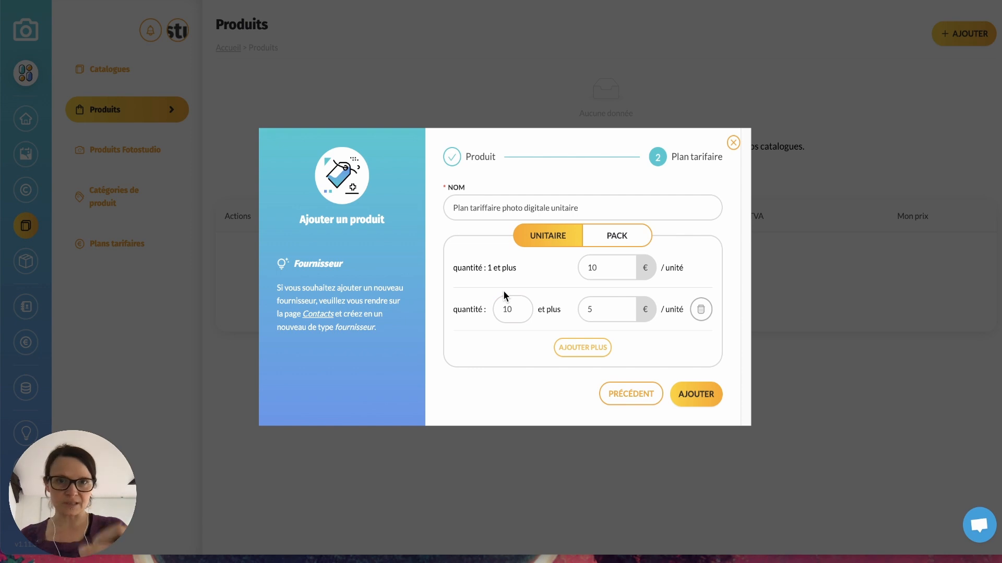
pyautogui.doubleClick(587, 309)
pyautogui.write('8')
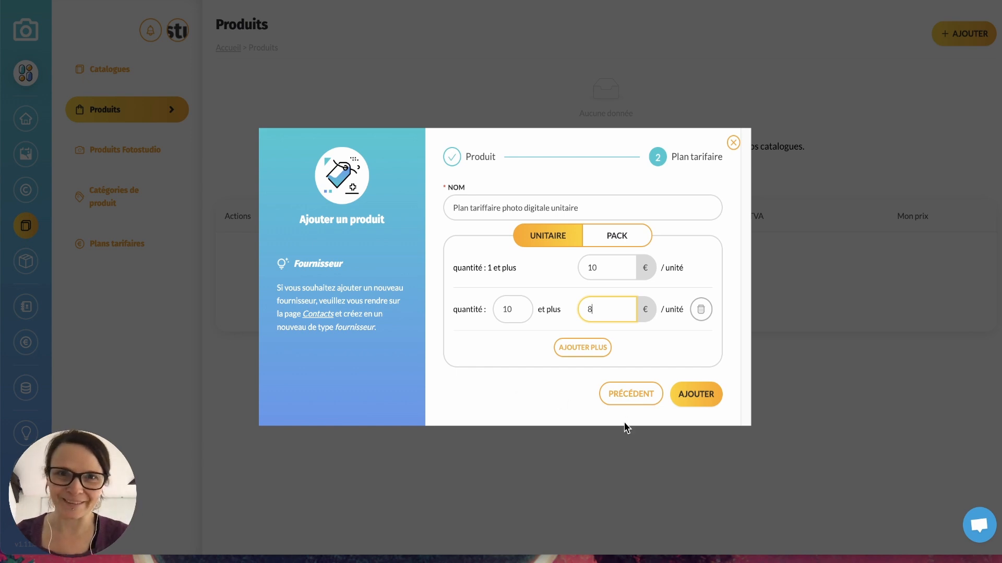
pyautogui.click(692, 401)
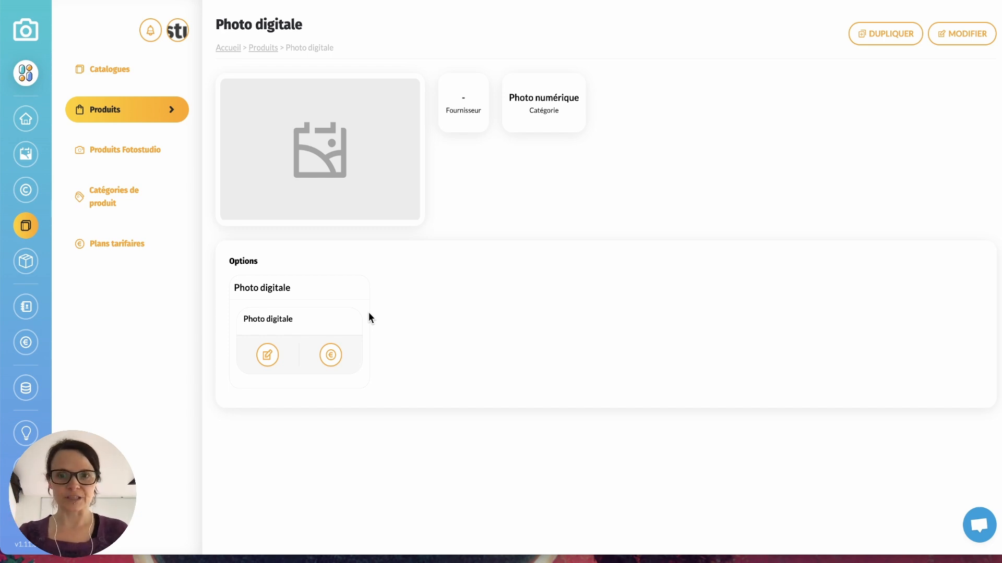
# - Check the name and pricing plan assigned to the product's "Photo digitale" option
pyautogui.click(267, 357)
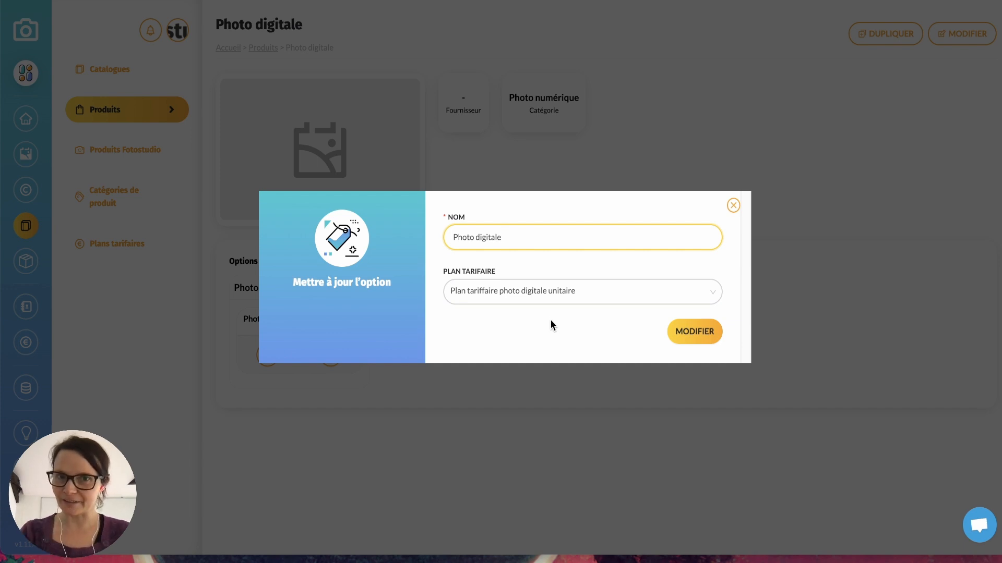
pyautogui.click(732, 206)
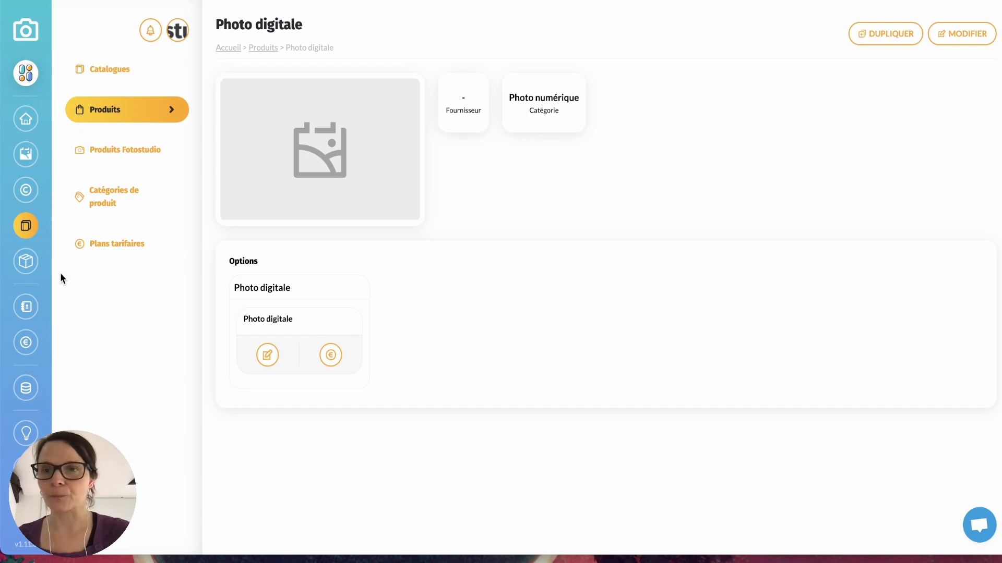
# - Add the "Photo digitale" product to the "Catalogue photos digitales" catalogue
pyautogui.click(93, 68)
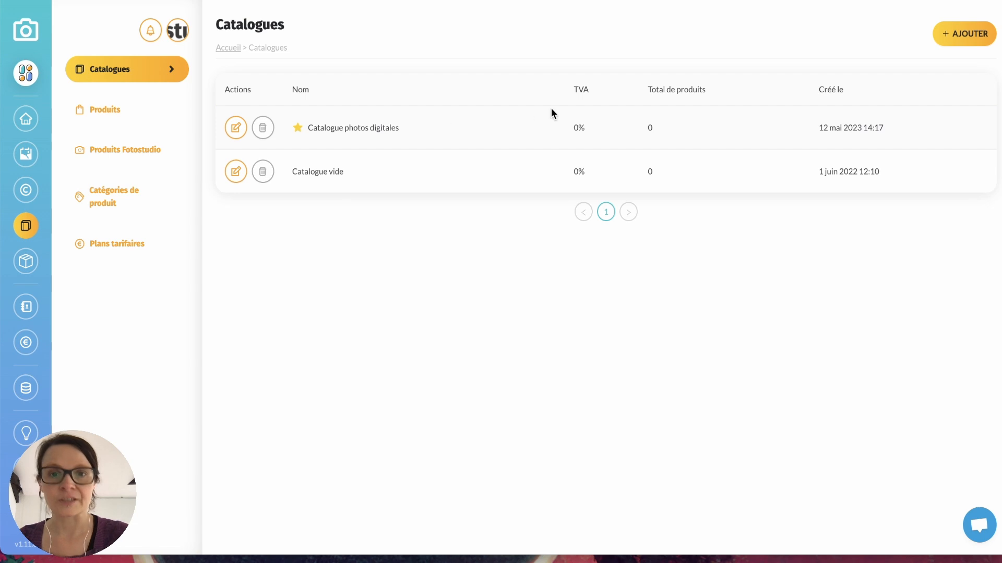
pyautogui.click(236, 127)
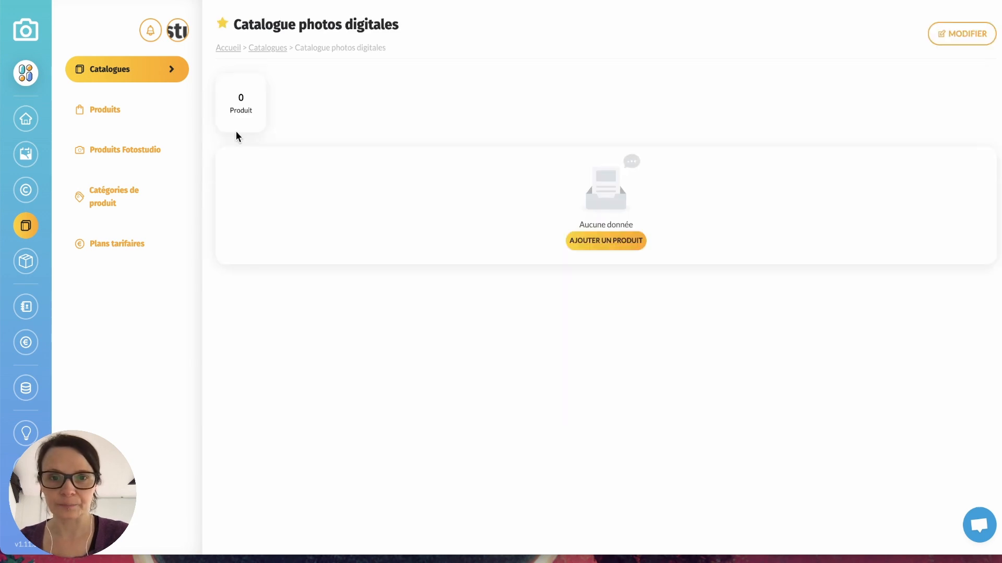
pyautogui.click(608, 241)
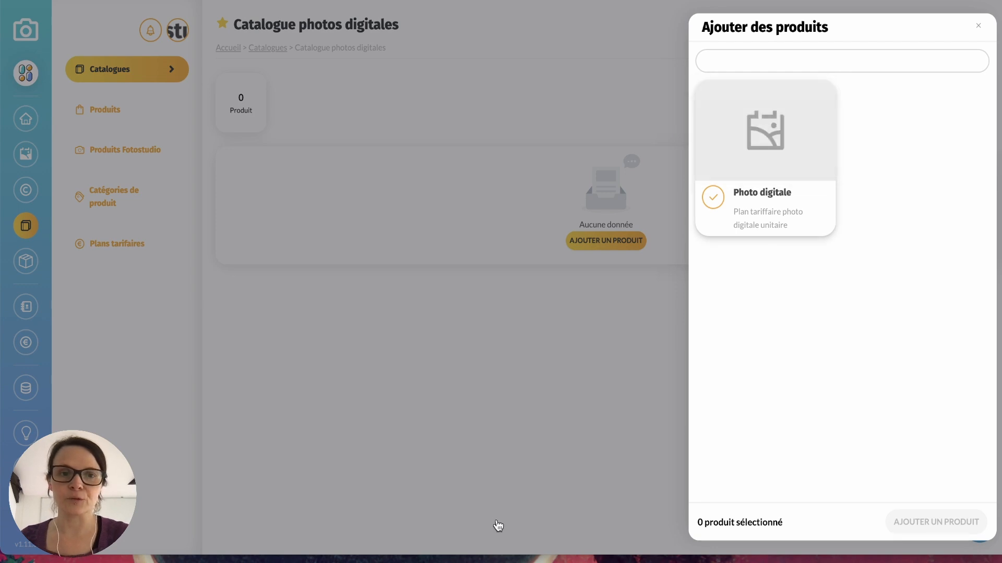
pyautogui.click(711, 204)
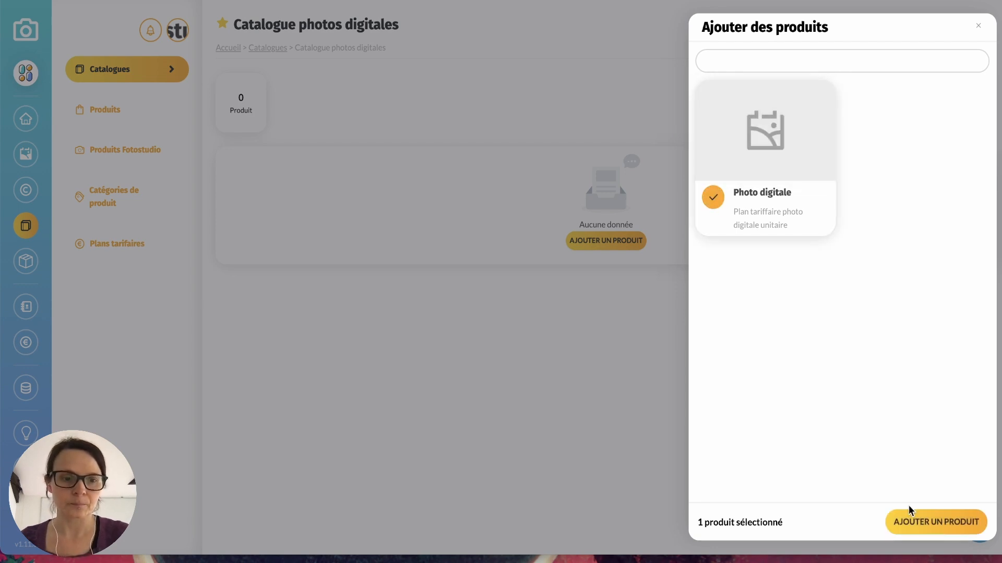
pyautogui.click(932, 520)
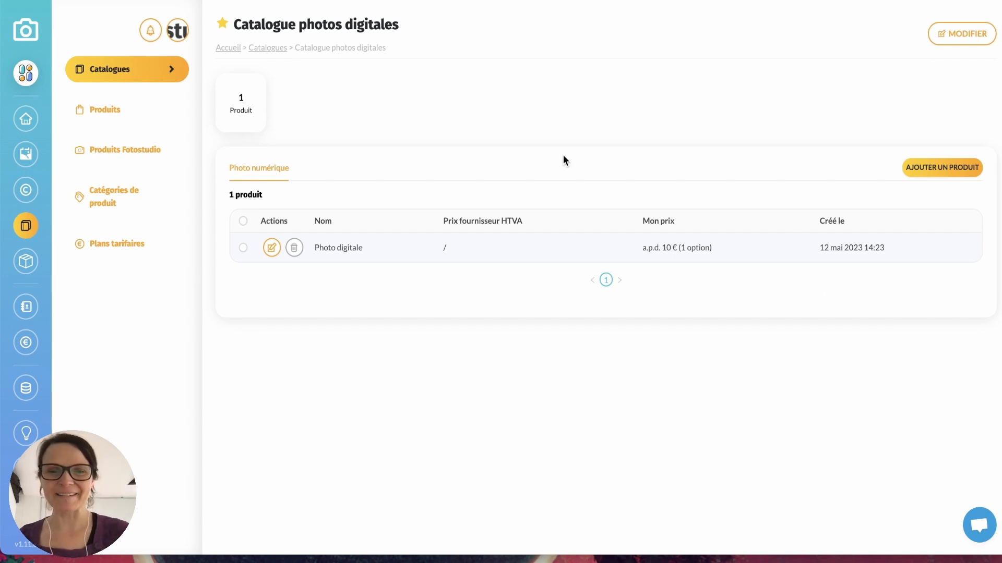
# - Start a new gallery named "Galerie fichiers digitales" with public access
pyautogui.click(27, 159)
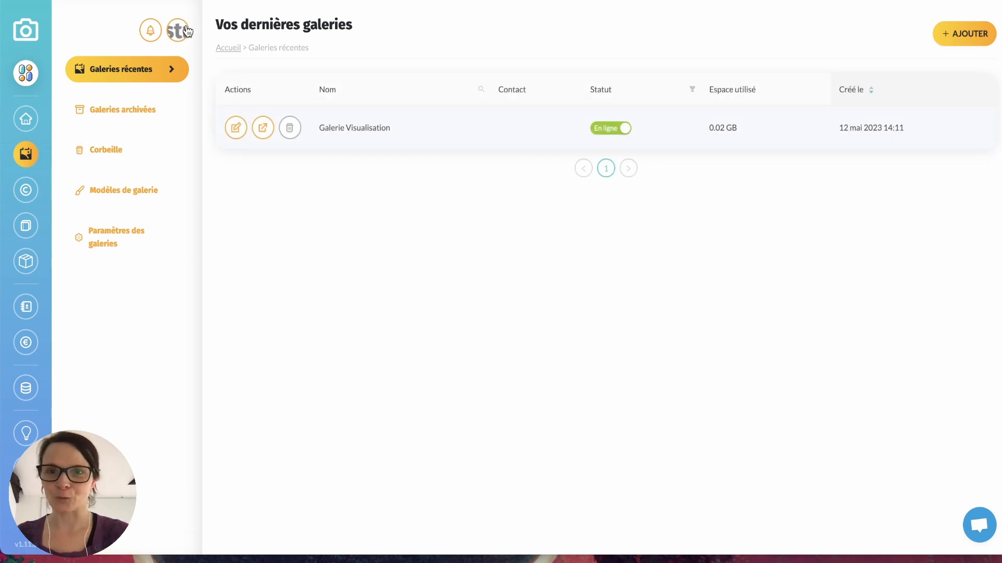
pyautogui.click(949, 34)
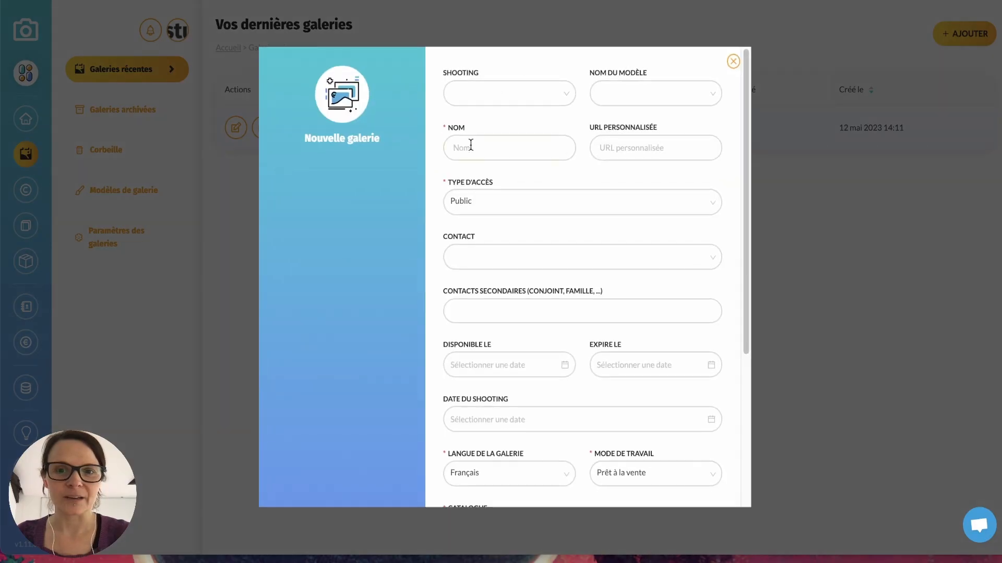
pyautogui.click(471, 145)
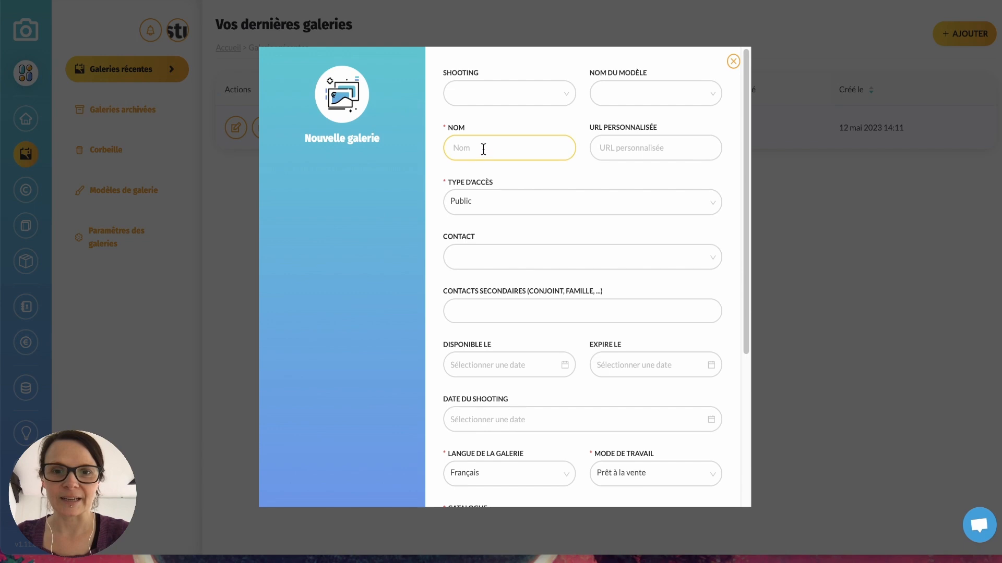
pyautogui.write('Galerie fichiers digital')
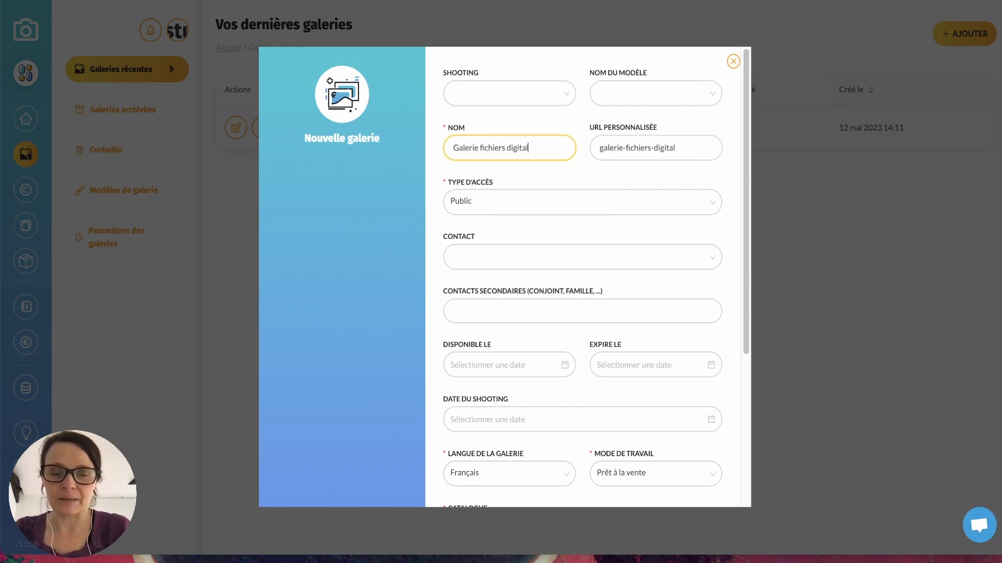
pyautogui.click(463, 208)
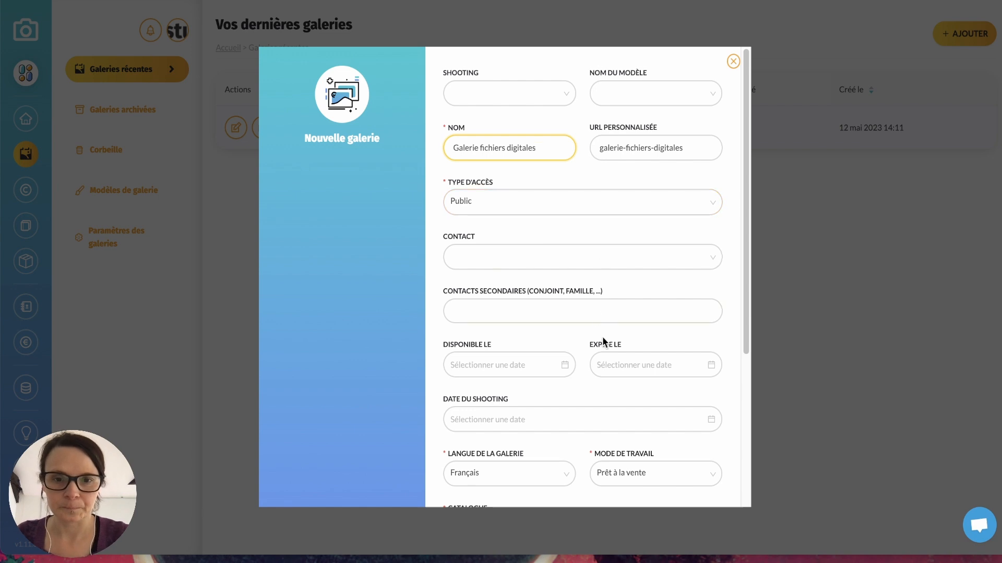
# - Create the gallery with the "Catalogue photos digitales" catalogue and 1 included digital photo, keeping HD and web file downloads enabled
pyautogui.scroll(-5, 602, 338)
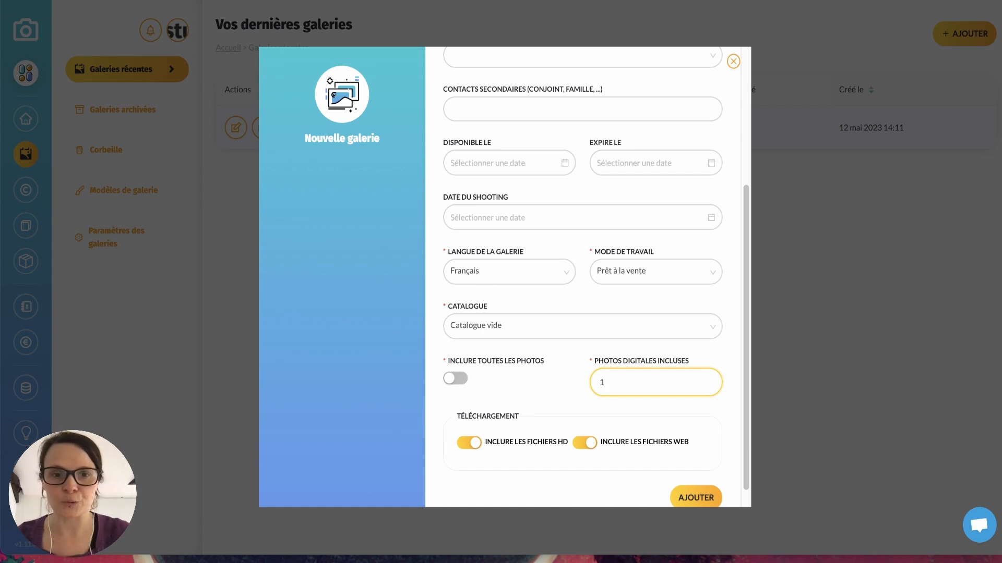
pyautogui.scroll(1, 459, 334)
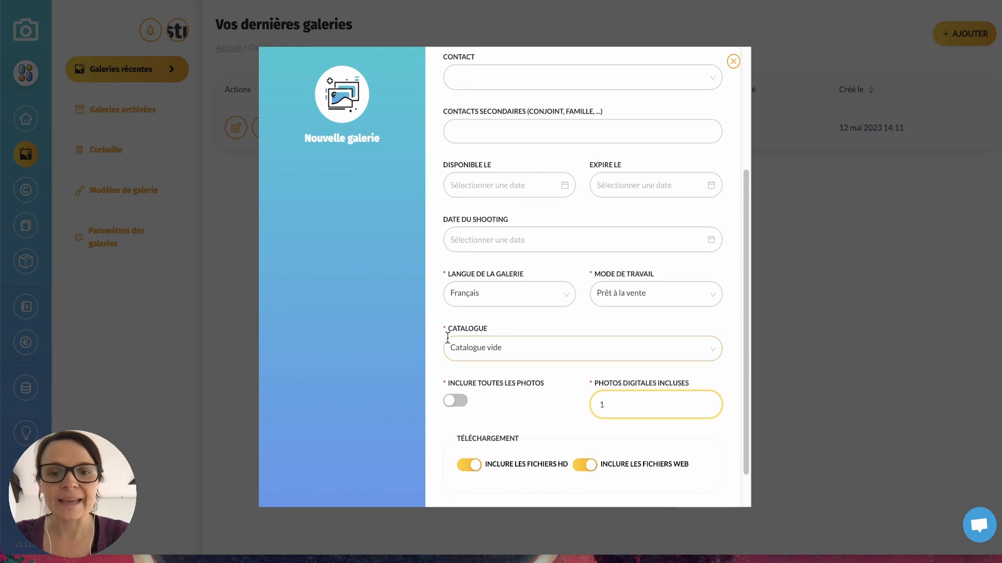
pyautogui.click(559, 345)
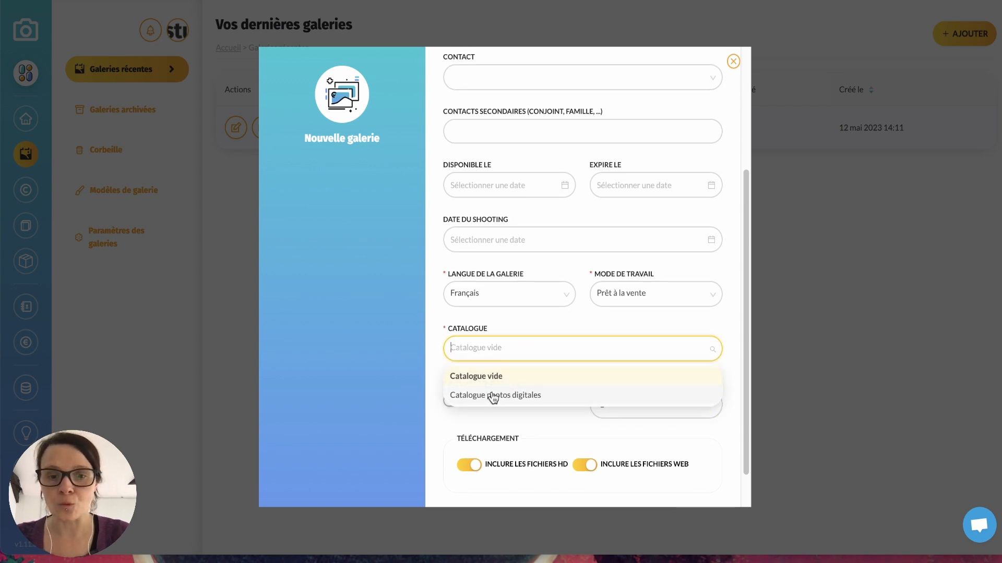
pyautogui.click(552, 401)
pyautogui.scroll(-2, 543, 354)
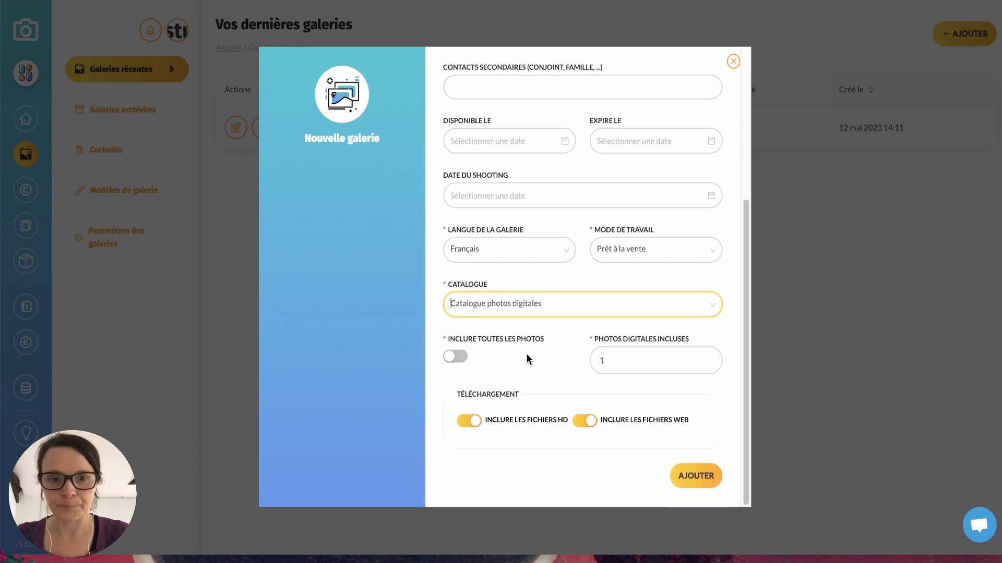
pyautogui.scroll(5, 527, 358)
pyautogui.scroll(-5, 601, 412)
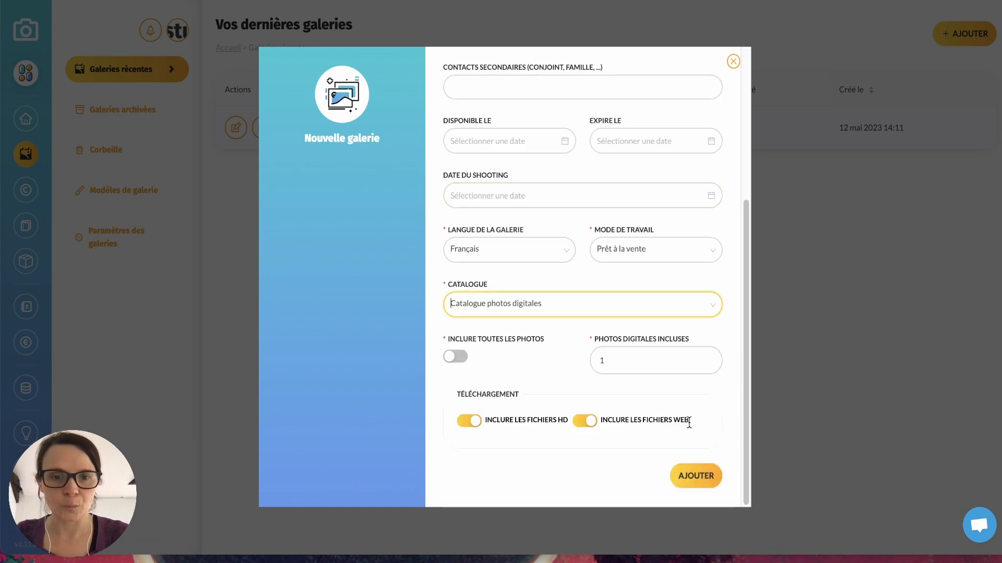
pyautogui.click(696, 475)
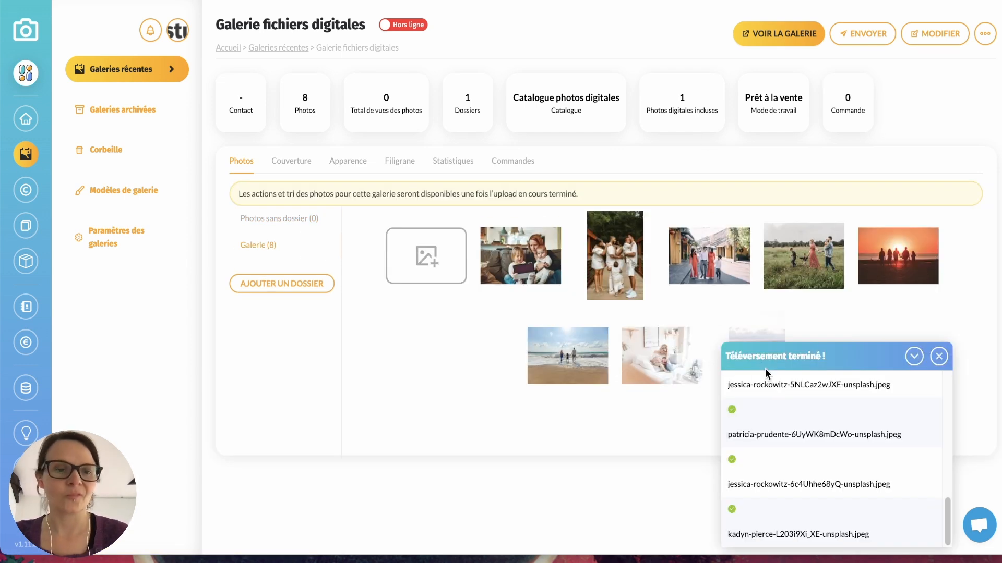
# - Dismiss the photo upload summary and review the gallery's assigned catalogue and number of included digital photos
pyautogui.click(939, 356)
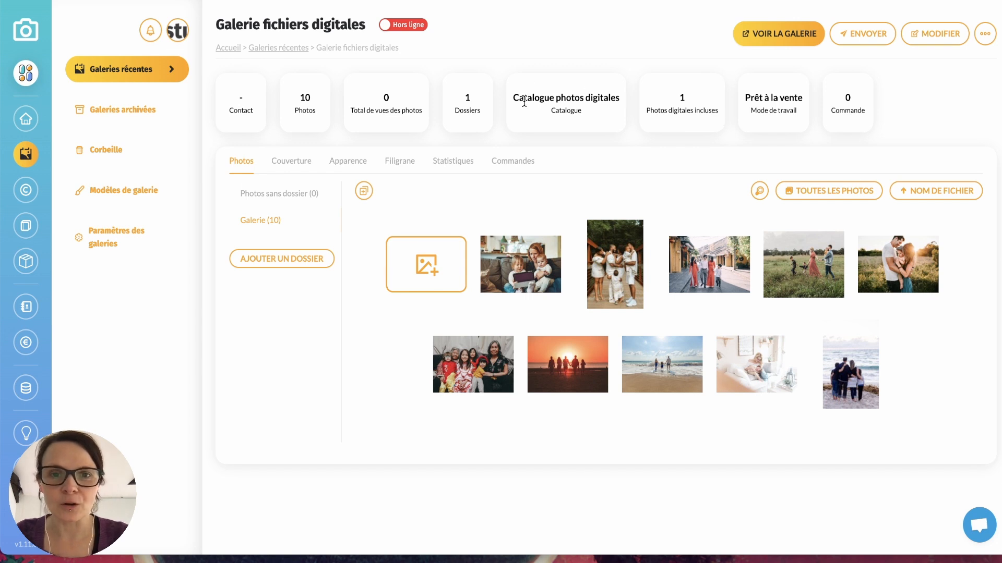
pyautogui.moveTo(514, 98); pyautogui.dragTo(716, 112)
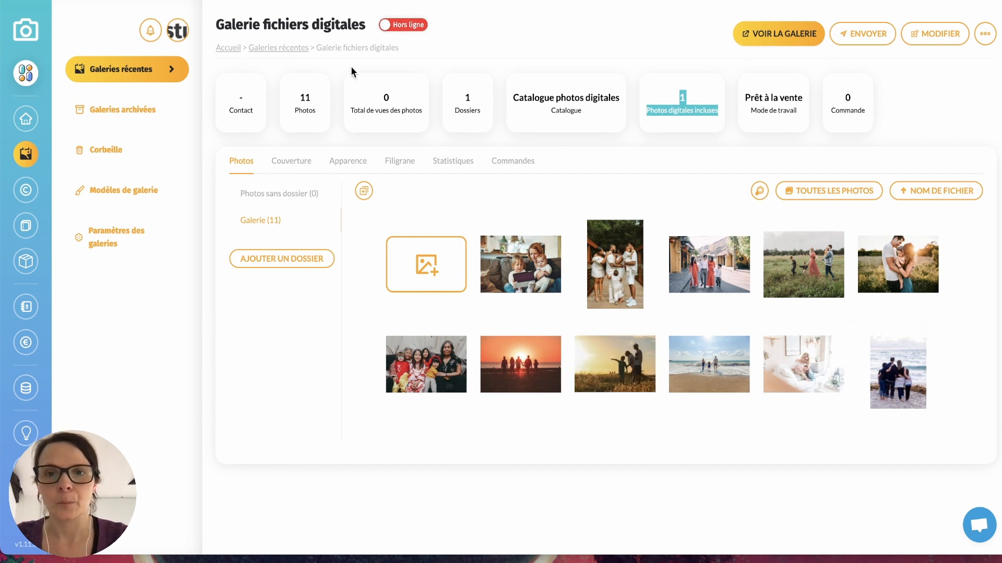
# - View the "Galerie fichiers digitales" gallery as a regular visitor, logged out of the photographer view, and browse its photos and purchase options
pyautogui.click(773, 36)
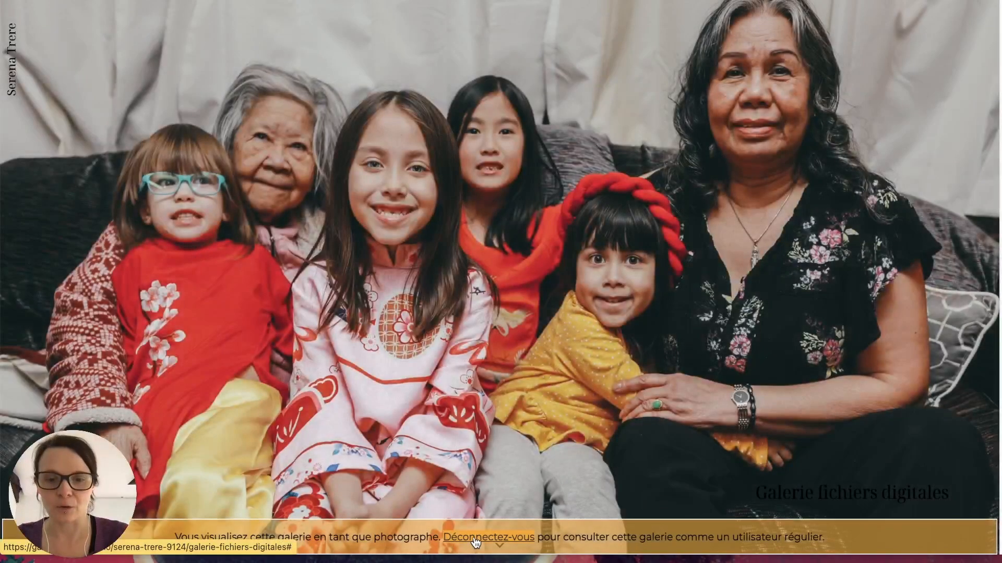
pyautogui.click(475, 540)
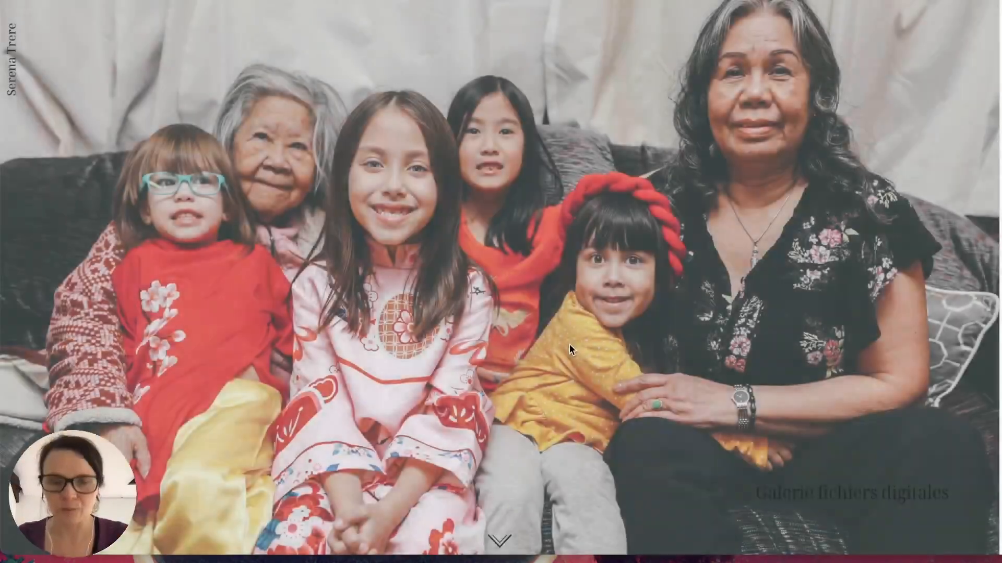
pyautogui.scroll(-5, 578, 337)
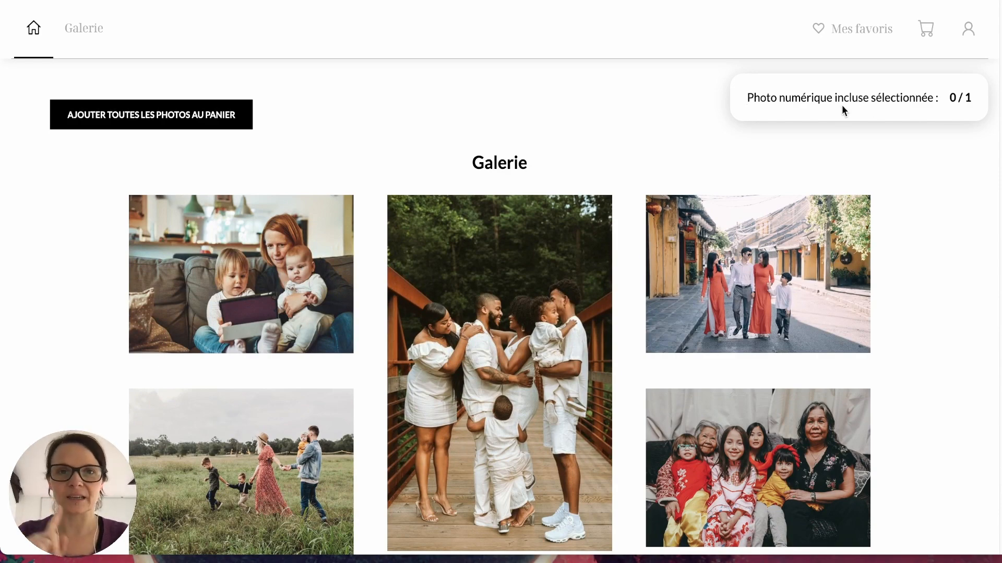
pyautogui.scroll(-3, 522, 339)
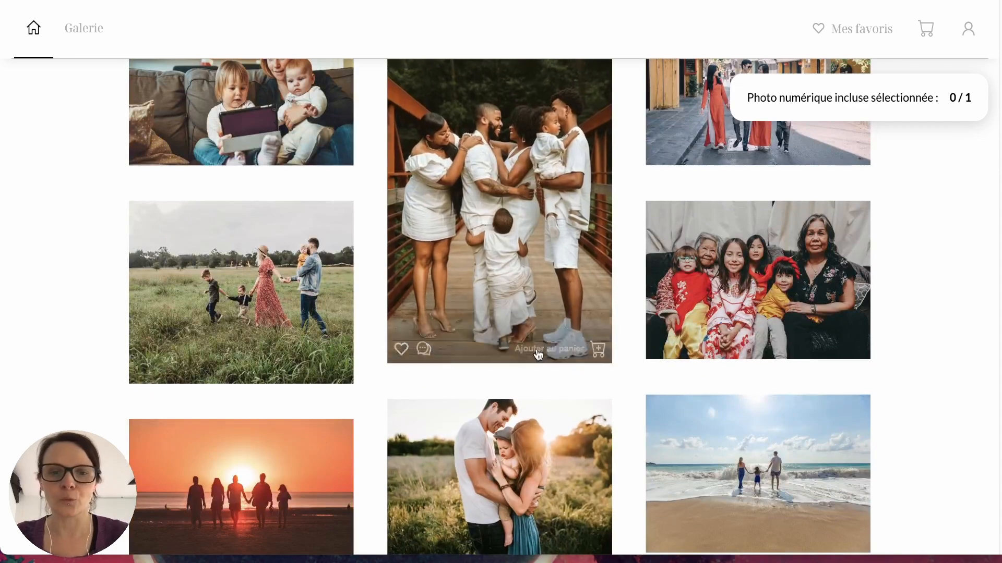
# - Add the family portrait taken on the wooden bridge to the cart as a "Photo digitale" and show the cart's contents
pyautogui.click(533, 356)
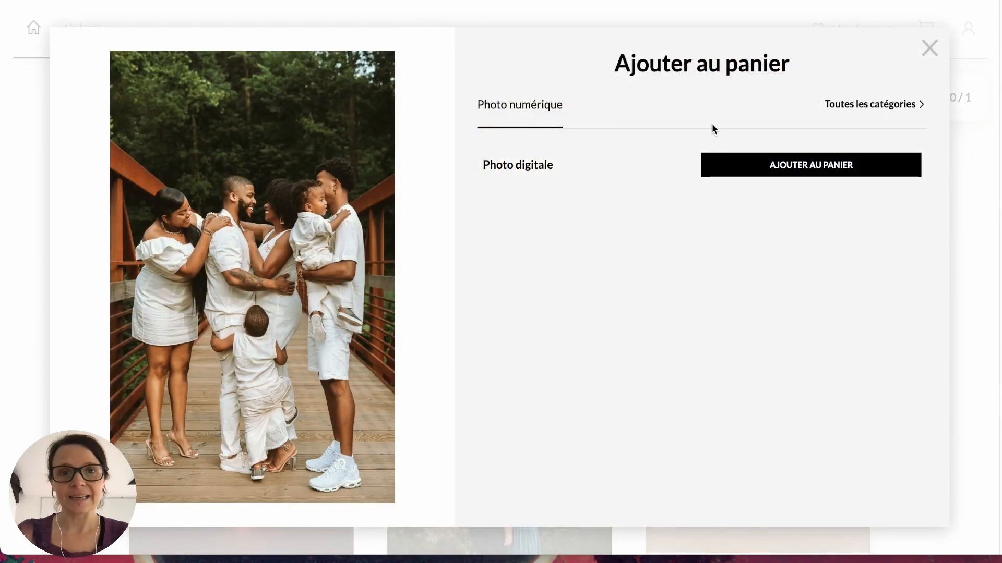
pyautogui.doubleClick(517, 106)
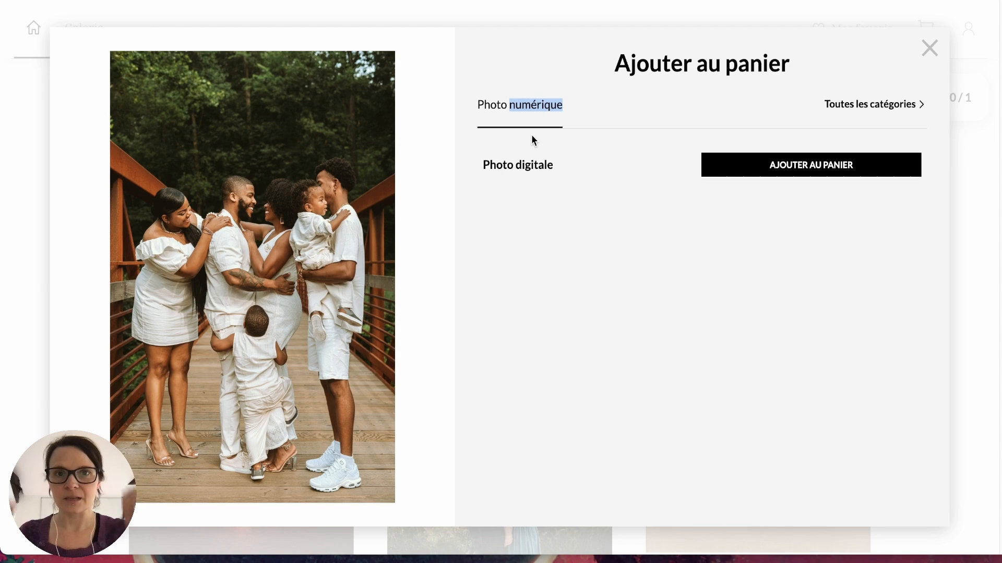
pyautogui.click(832, 167)
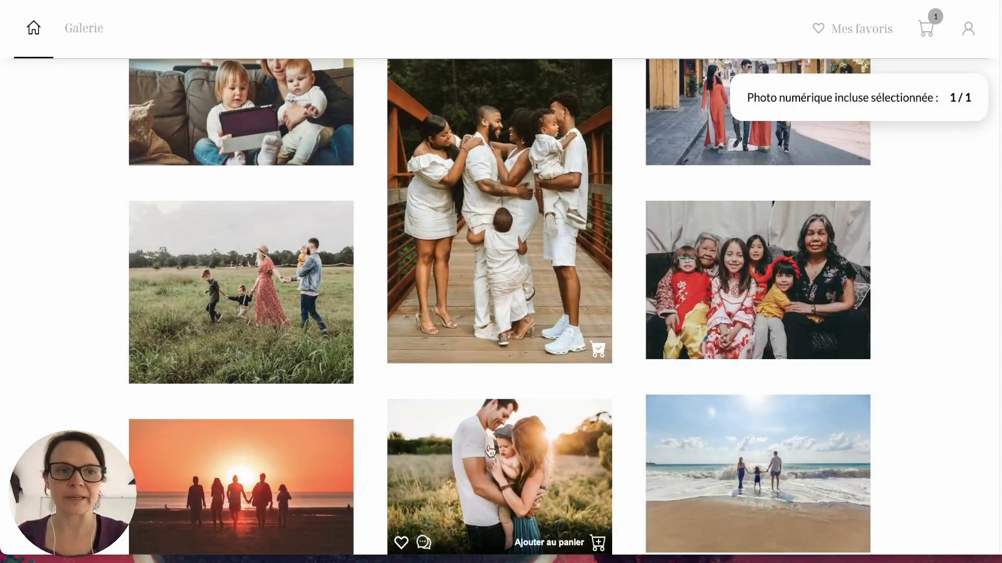
pyautogui.click(926, 31)
pyautogui.scroll(2, 841, 164)
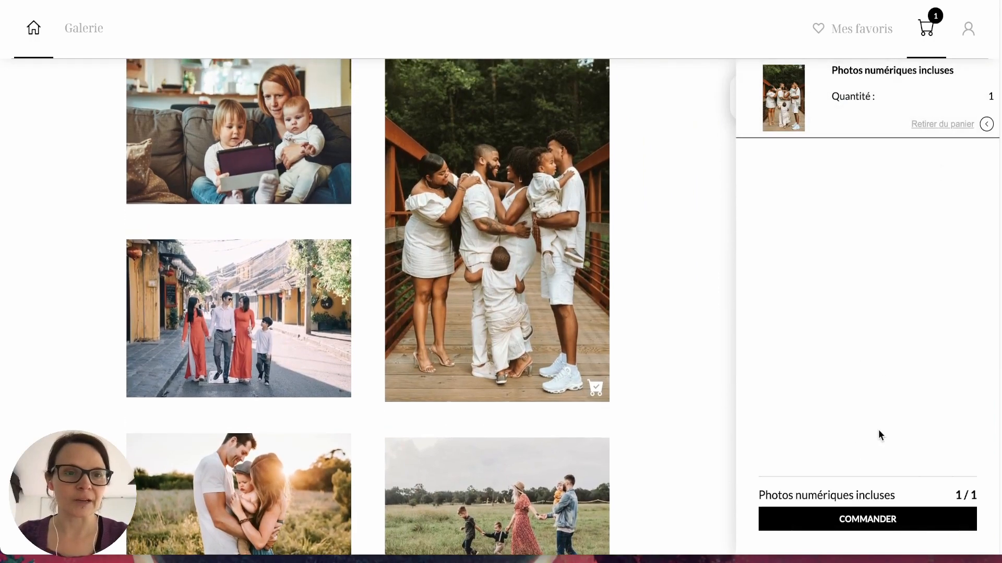
pyautogui.scroll(-12, 368, 307)
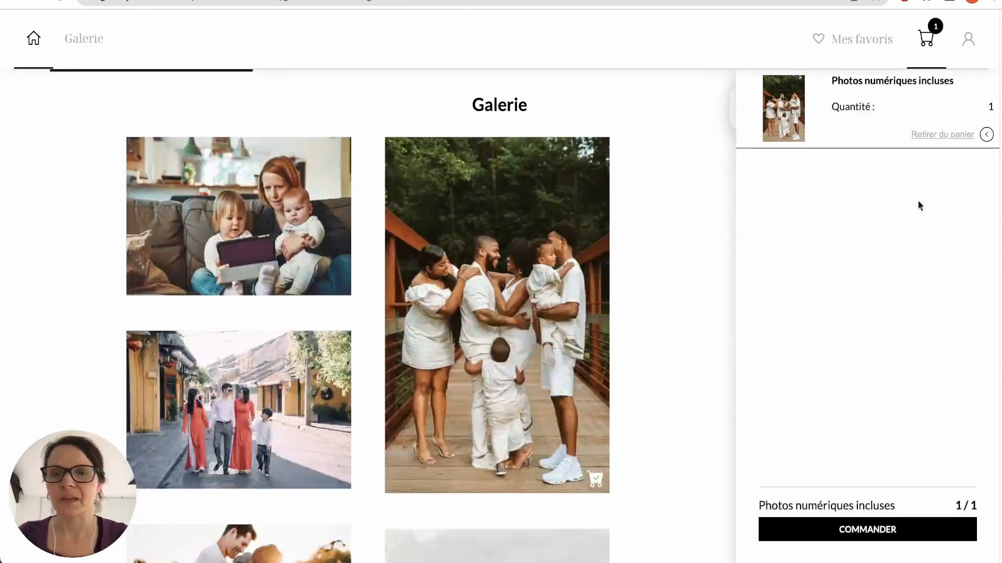
# - Add the photo of the mother and children with a tablet and the street family photo to the cart as "Photo digitale"
pyautogui.click(338, 283)
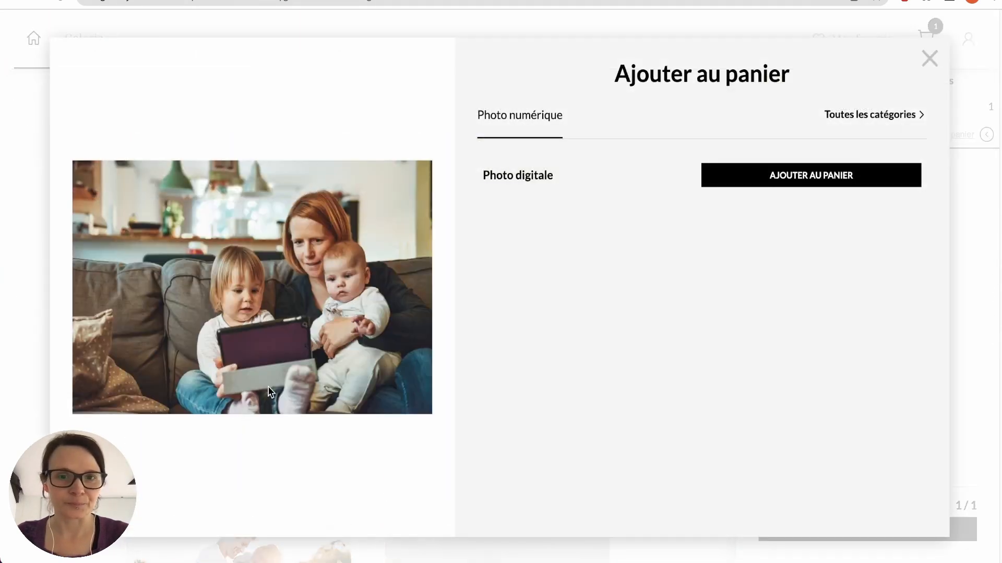
pyautogui.click(711, 172)
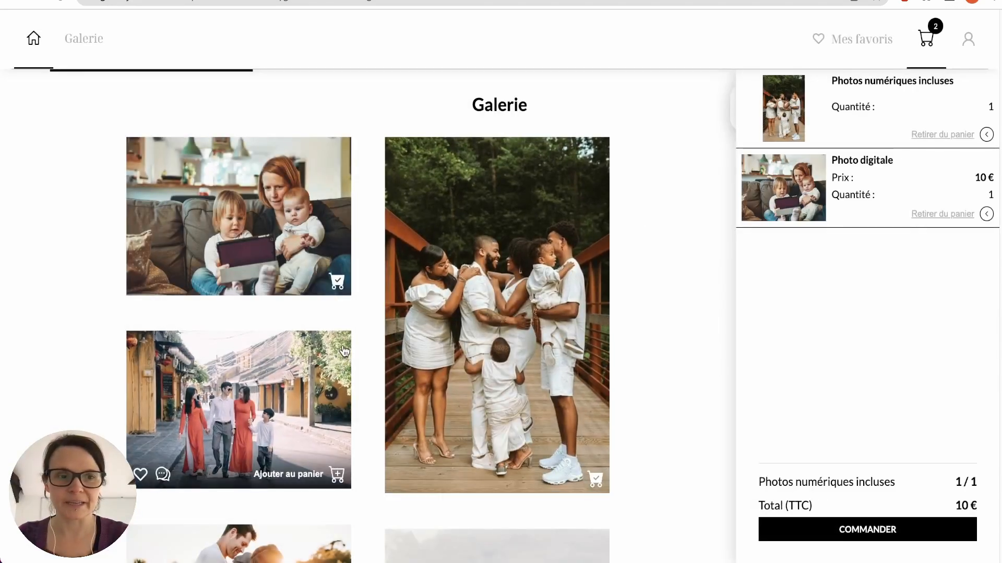
pyautogui.scroll(-1, 345, 345)
pyautogui.click(284, 427)
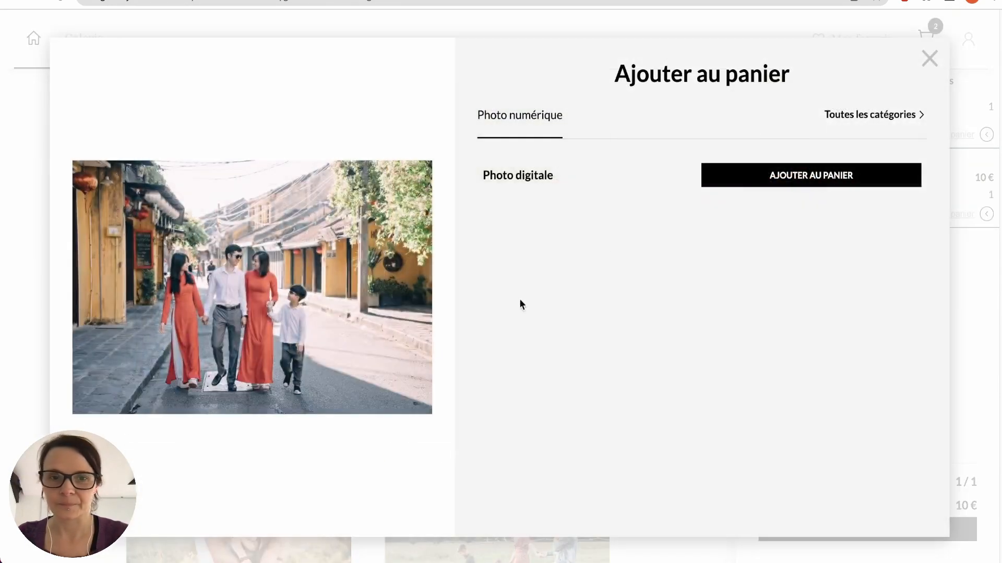
pyautogui.click(764, 177)
# - Add the photo of the couple holding a baby and the one of the family walking in a field to the cart
pyautogui.scroll(-6, 483, 297)
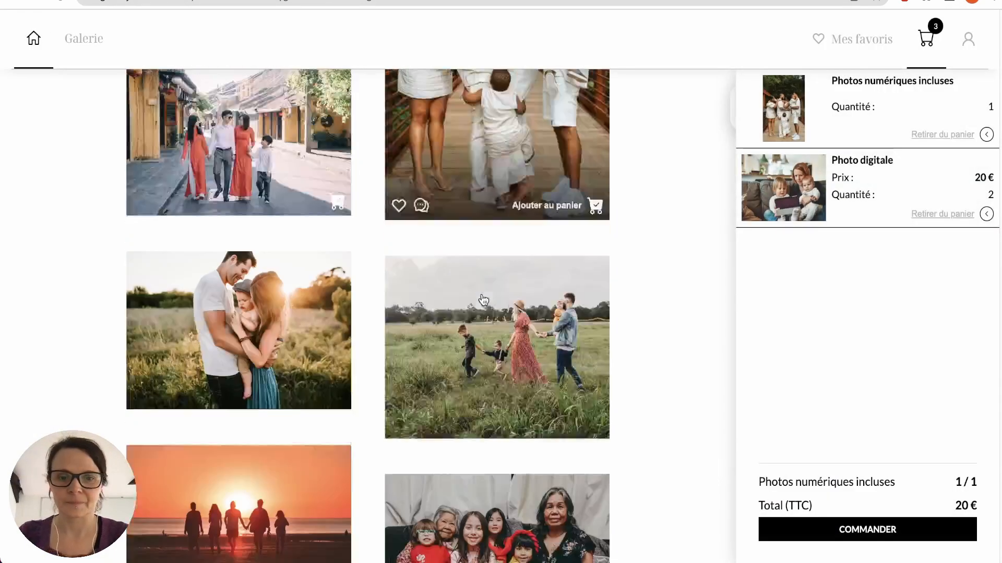
pyautogui.scroll(9, 490, 292)
pyautogui.scroll(-3, 521, 257)
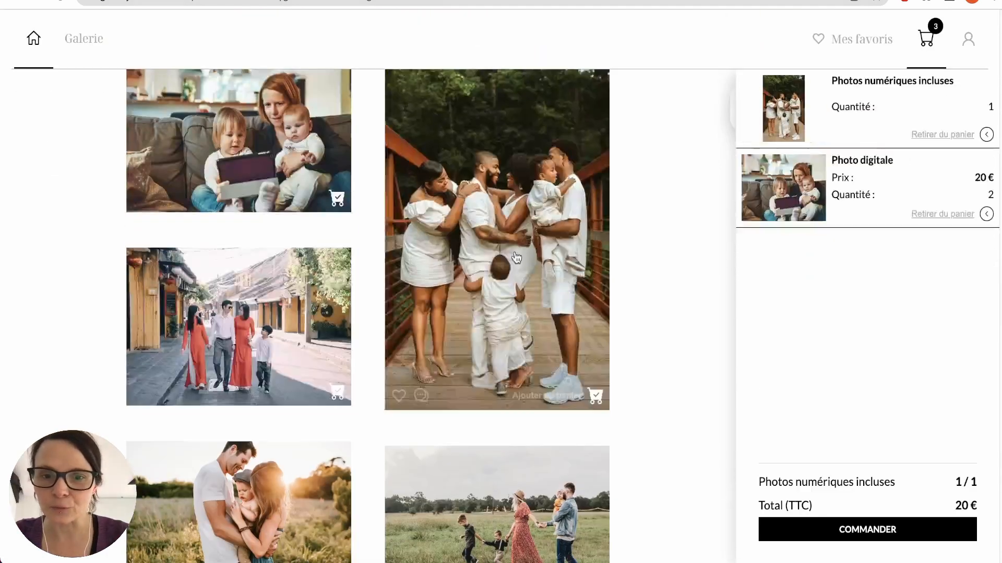
pyautogui.scroll(3, 626, 235)
pyautogui.scroll(-5, 582, 293)
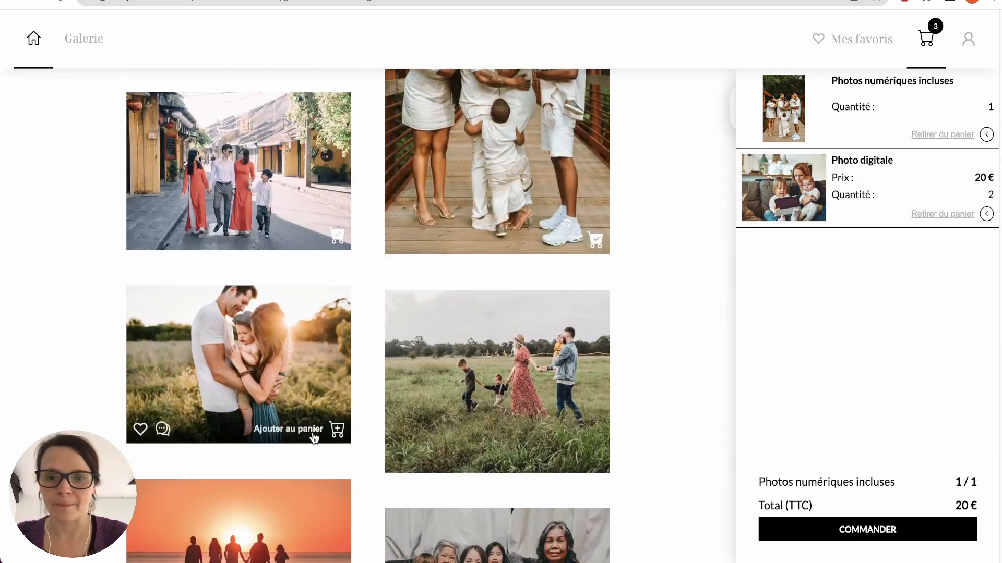
pyautogui.click(313, 431)
pyautogui.click(706, 183)
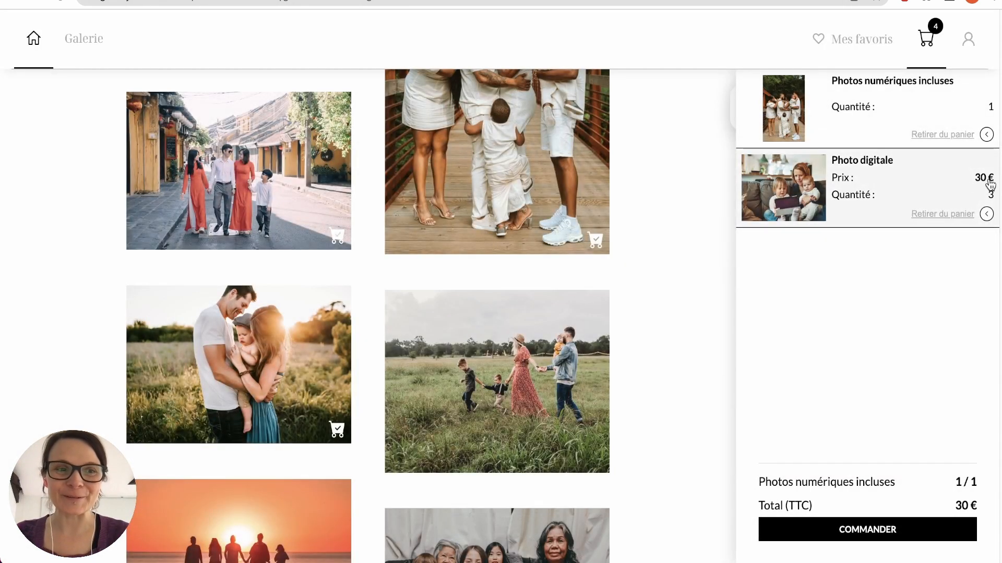
pyautogui.scroll(-1, 501, 439)
pyautogui.scroll(-8, 503, 433)
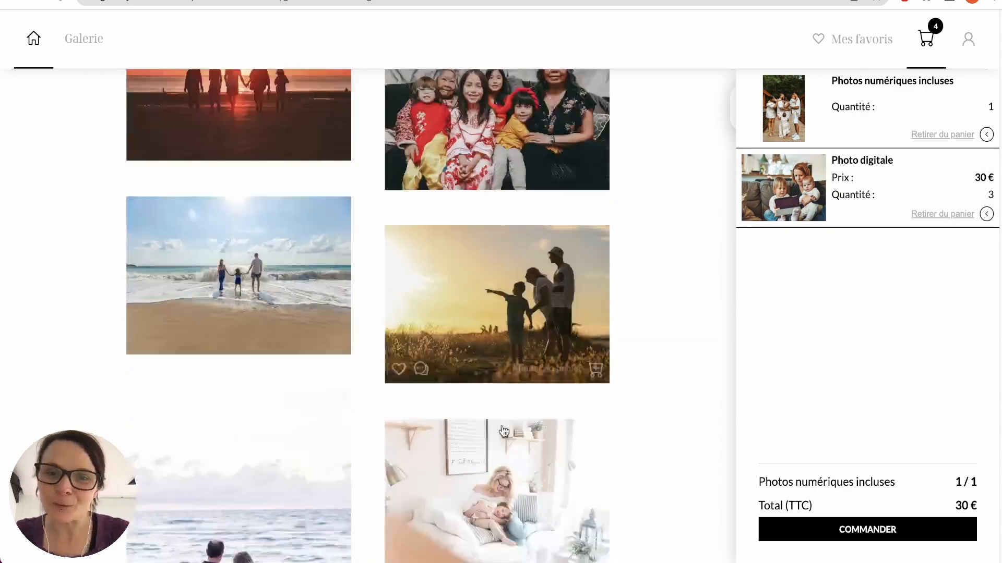
pyautogui.scroll(6, 502, 433)
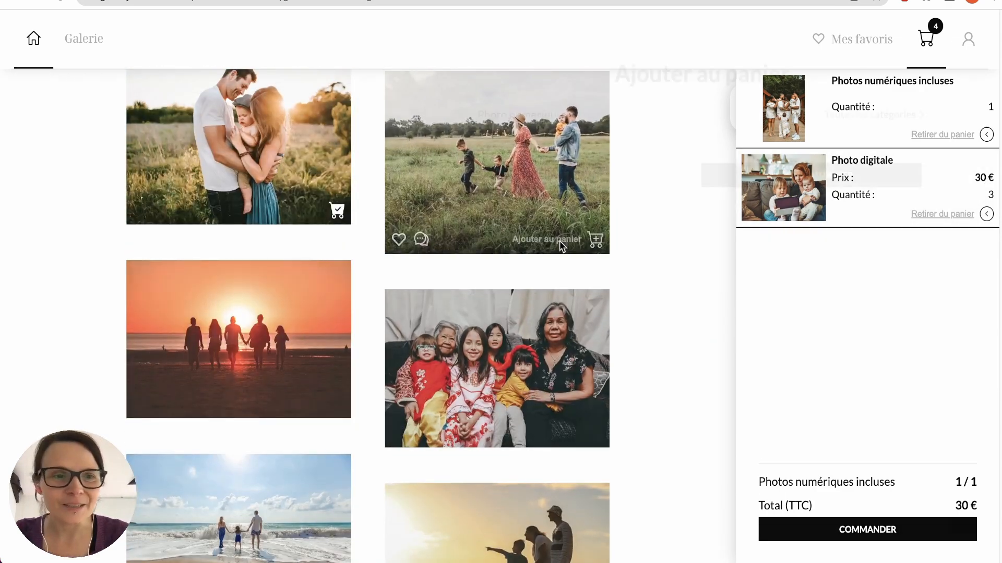
pyautogui.click(562, 241)
pyautogui.click(793, 186)
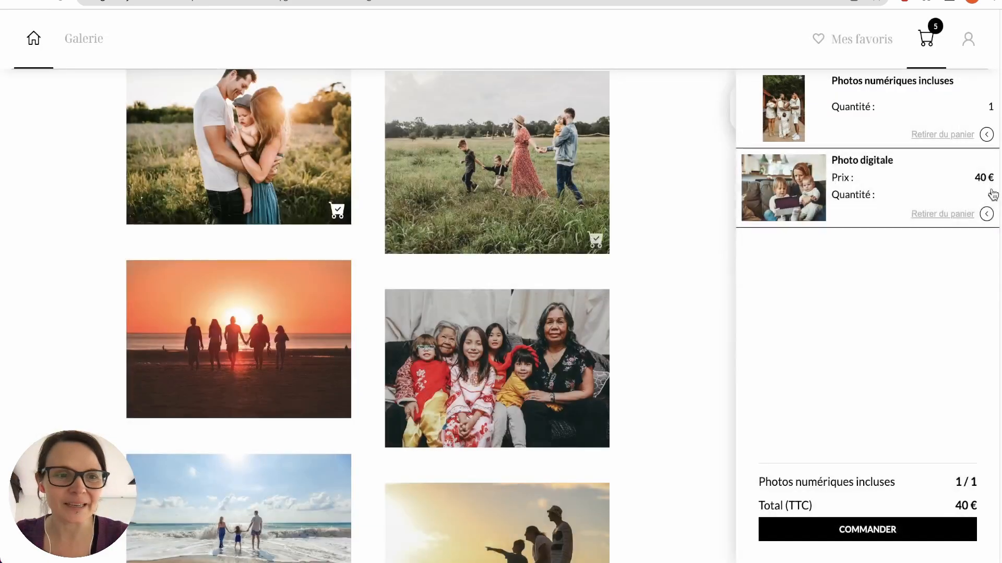
# - Add the red sunset silhouette photo and the grandmothers-with-children sofa photo to the cart as "Photo digitale"
pyautogui.click(283, 409)
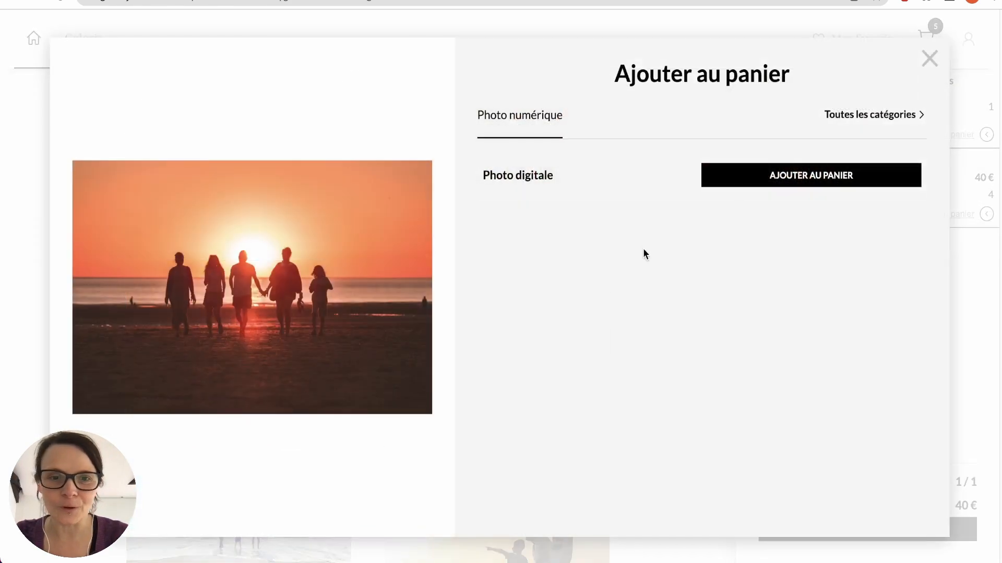
pyautogui.click(772, 173)
pyautogui.click(531, 437)
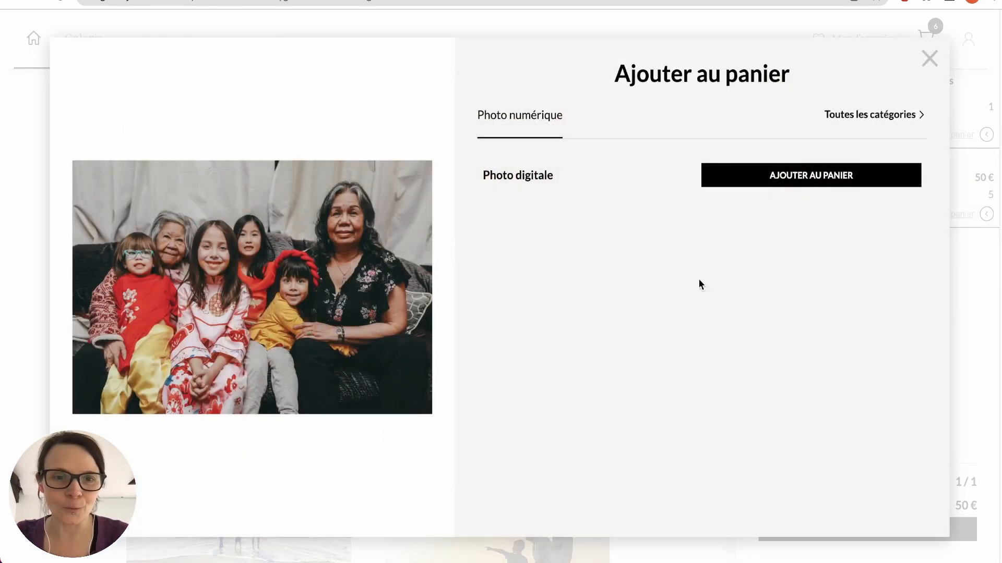
pyautogui.click(798, 175)
# - Add the sunny beach family photo and the silhouette photo with the pointing child to the cart as "Photo digitale"
pyautogui.scroll(-5, 554, 273)
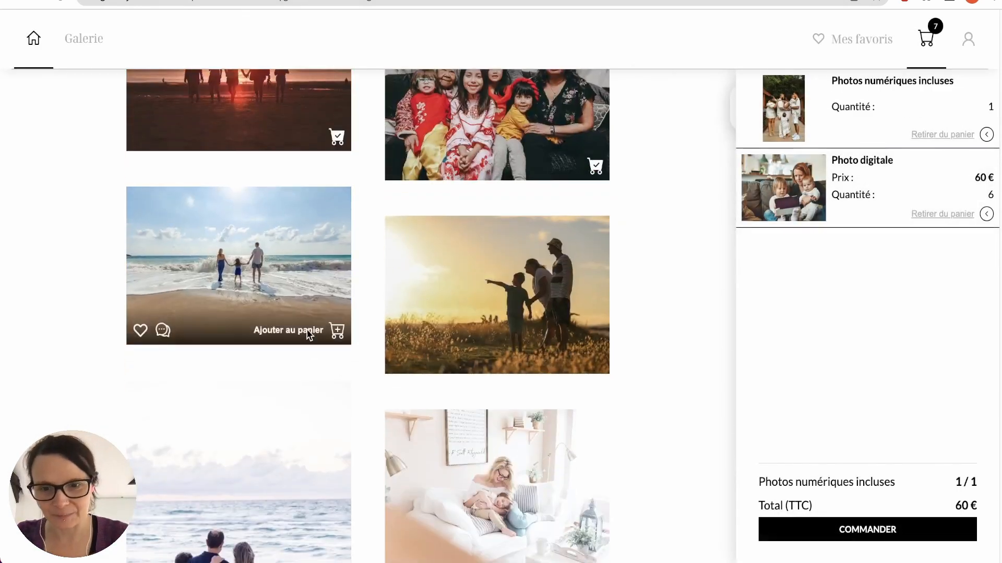
pyautogui.click(308, 335)
pyautogui.click(727, 180)
pyautogui.scroll(-3, 729, 196)
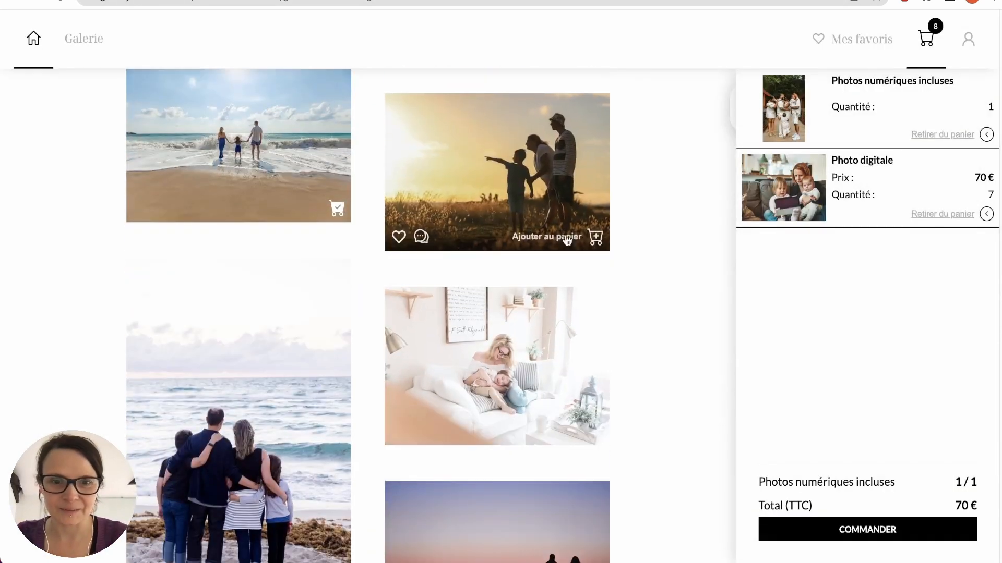
pyautogui.click(574, 235)
pyautogui.click(787, 174)
# - Add the photo of the mother cuddling her child and the portrait of the family facing the sea to the cart
pyautogui.scroll(-2, 553, 355)
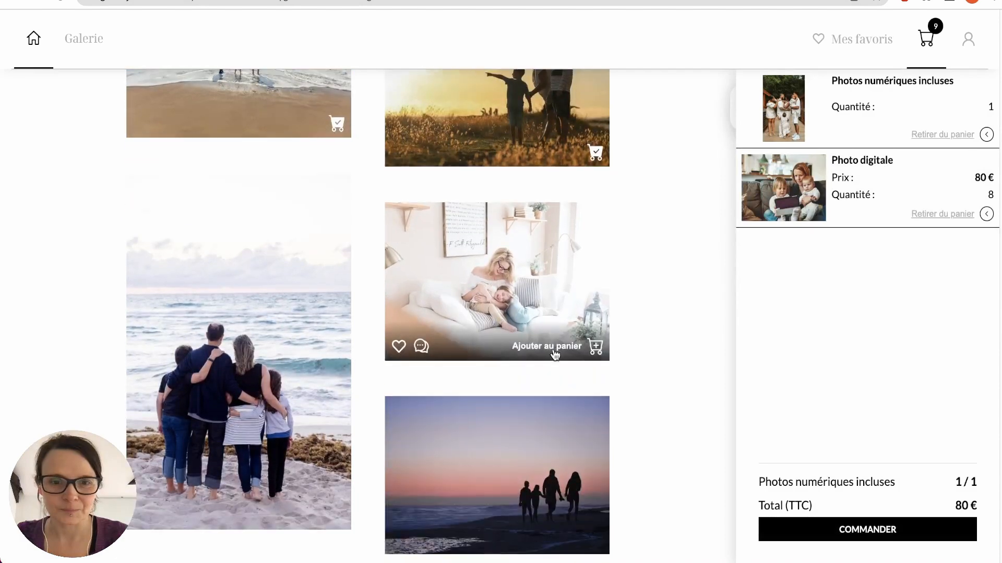
pyautogui.click(547, 344)
pyautogui.click(722, 187)
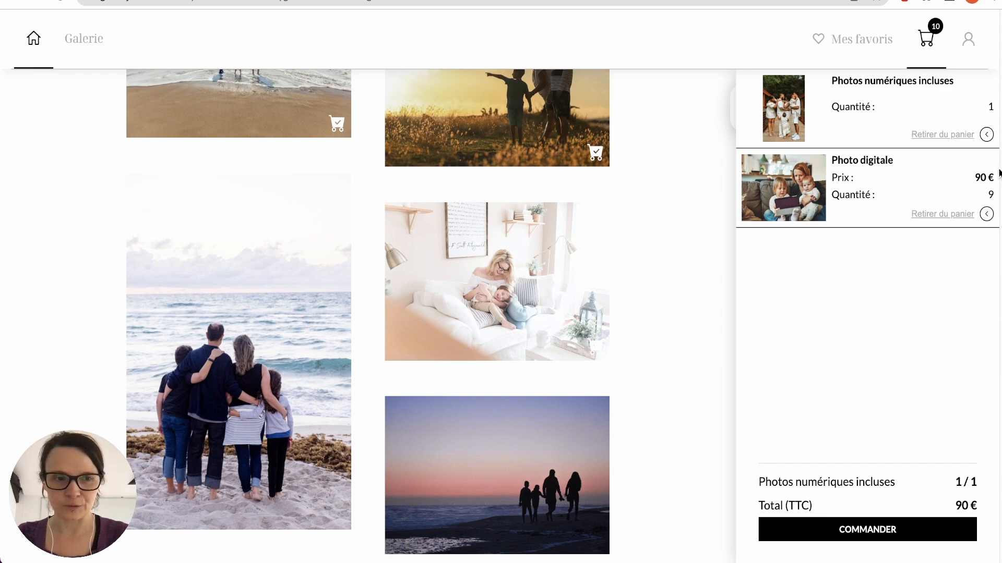
pyautogui.scroll(-2, 282, 365)
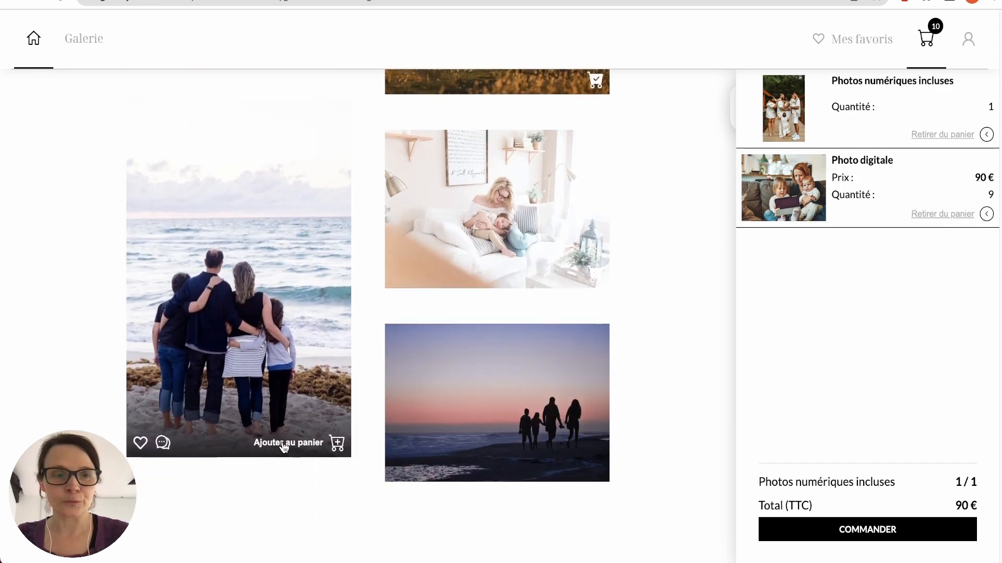
pyautogui.click(284, 445)
pyautogui.click(818, 178)
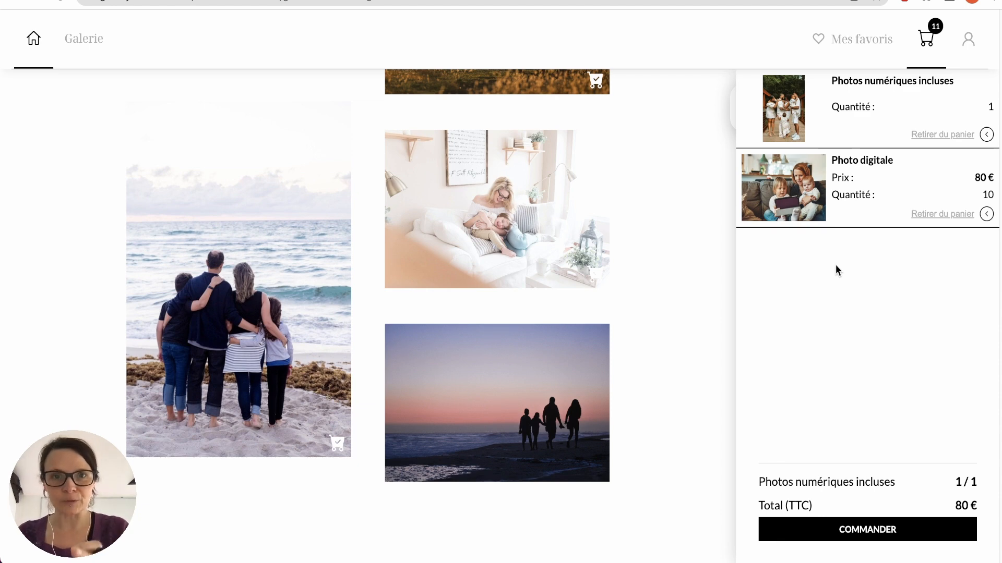
# - Check the "Photo digitale" price in the cart, review its list of selected photos, and close the cart
pyautogui.moveTo(971, 177); pyautogui.dragTo(993, 179)
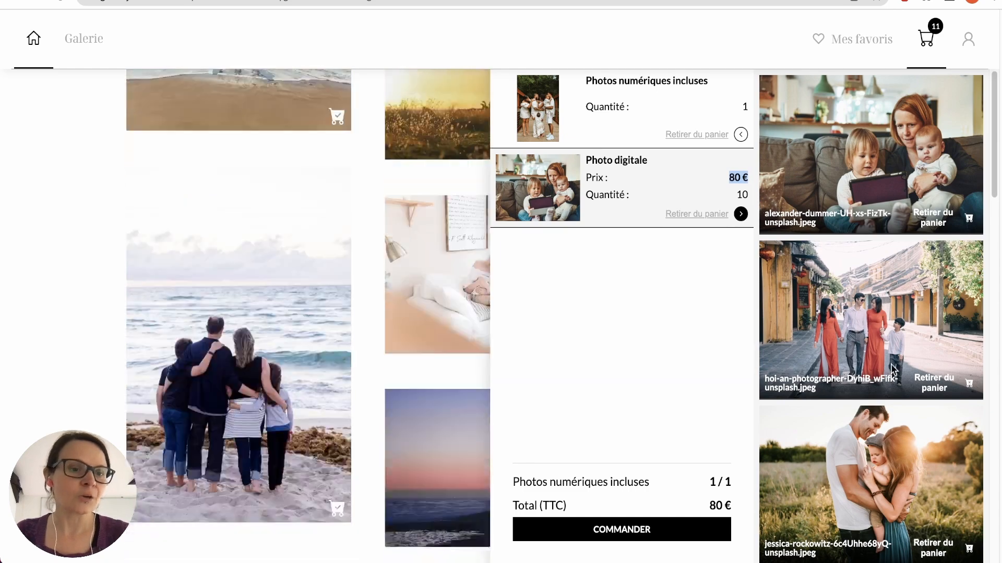
pyautogui.scroll(-4, 879, 313)
pyautogui.scroll(-12, 879, 344)
pyautogui.scroll(20, 879, 341)
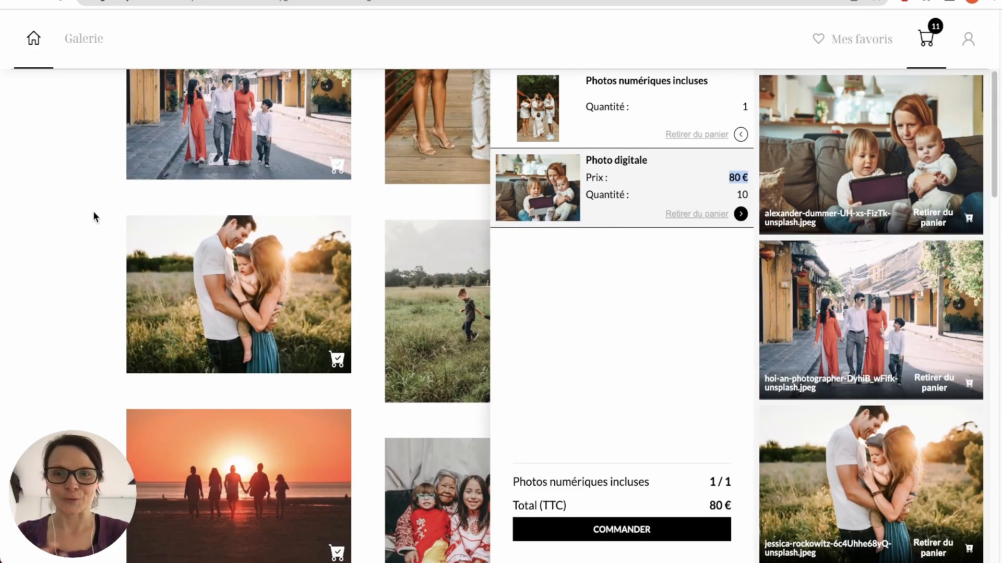
pyautogui.click(928, 33)
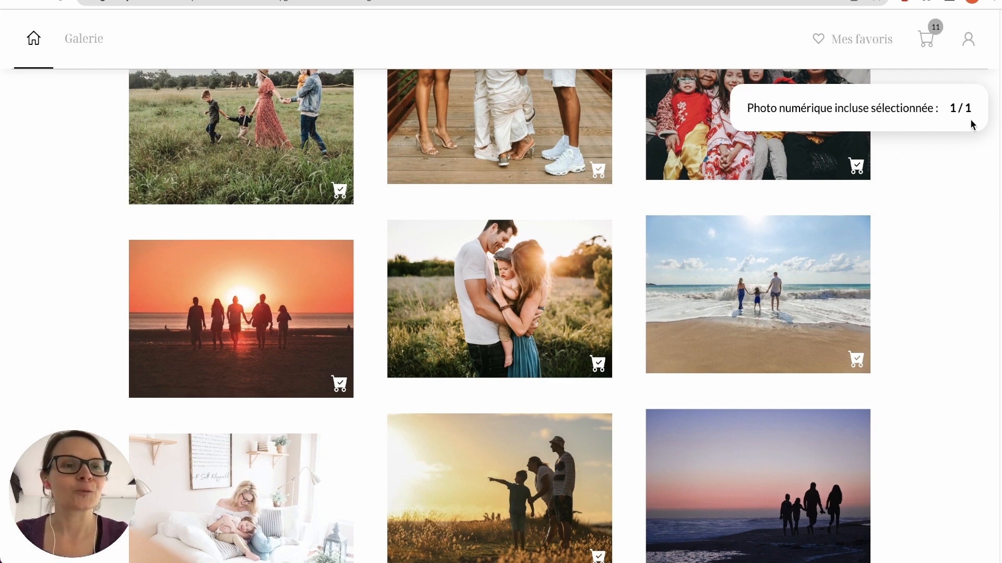
# - Reopen the cart and remove the selected digital photos one after another
pyautogui.click(927, 37)
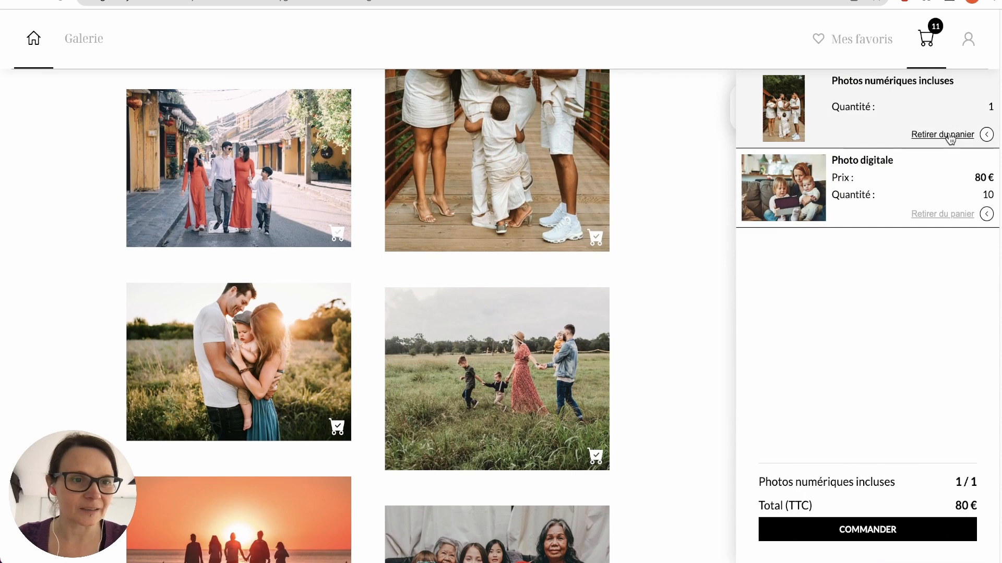
pyautogui.click(949, 136)
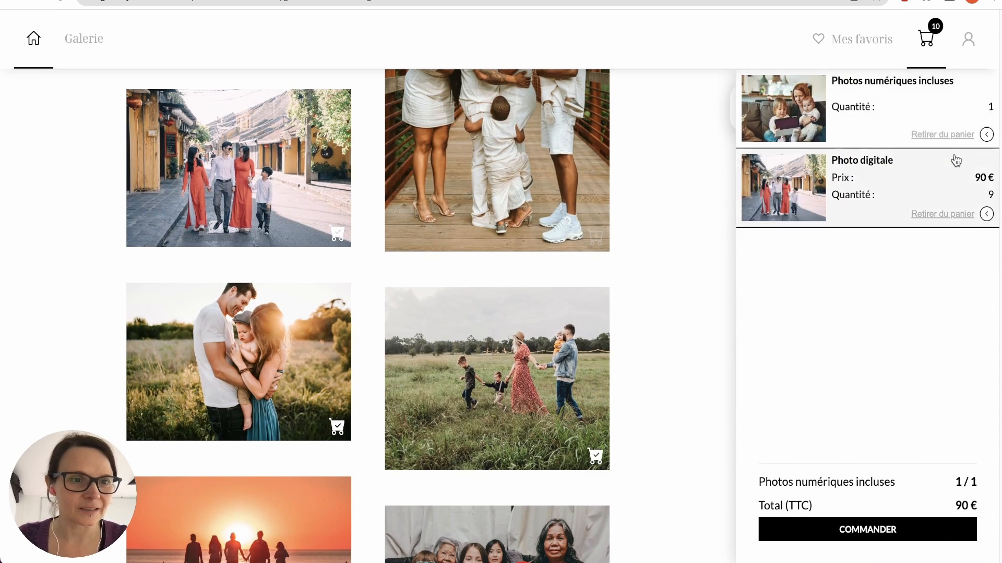
pyautogui.click(937, 137)
pyautogui.click(941, 137)
pyautogui.click(941, 137)
pyautogui.click(941, 136)
pyautogui.click(941, 136)
pyautogui.click(941, 136)
pyautogui.click(941, 137)
pyautogui.click(941, 136)
pyautogui.click(941, 137)
pyautogui.click(941, 137)
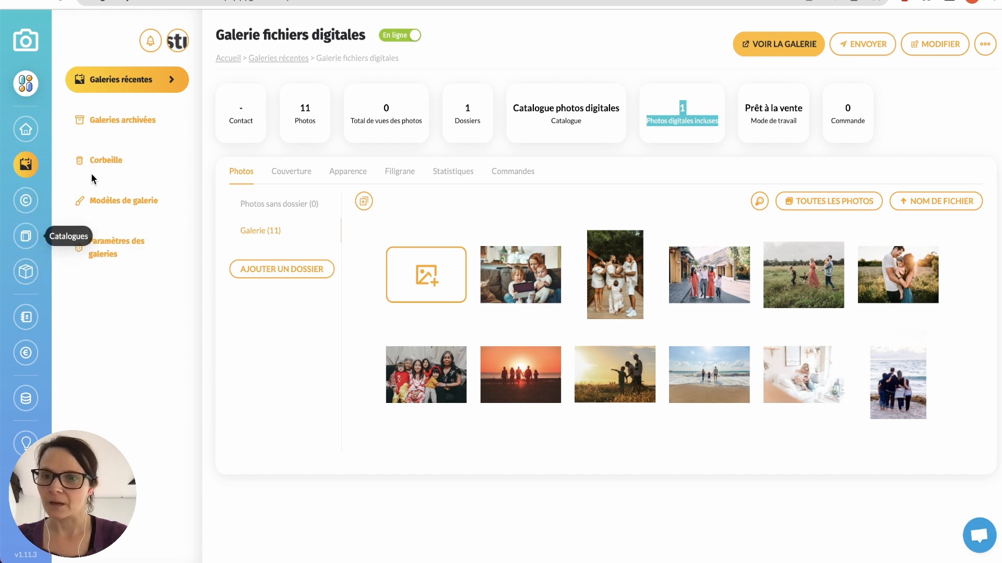
# - Open the product list and start a new product named "Photo numerique"
pyautogui.click(26, 236)
pyautogui.click(116, 125)
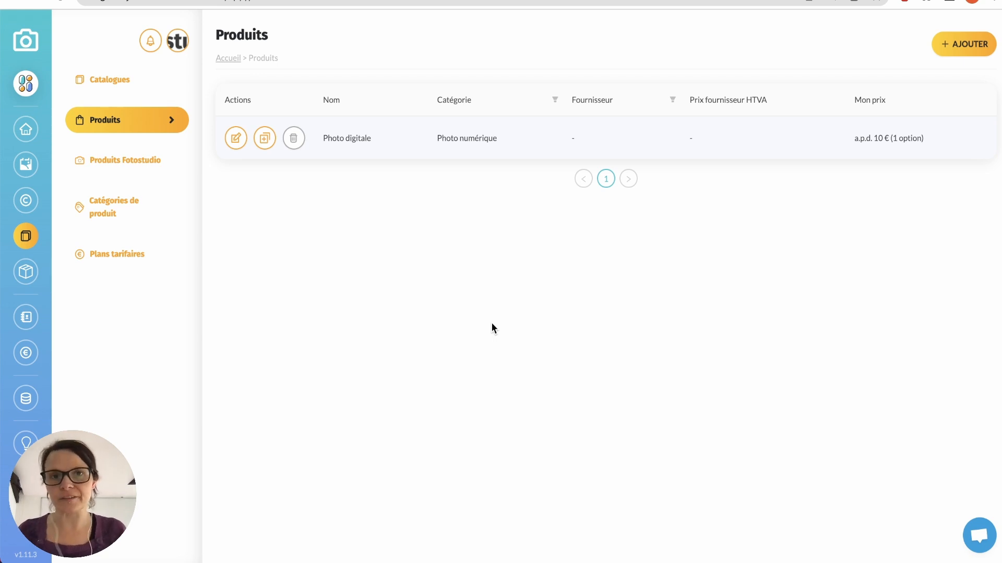
pyautogui.click(963, 49)
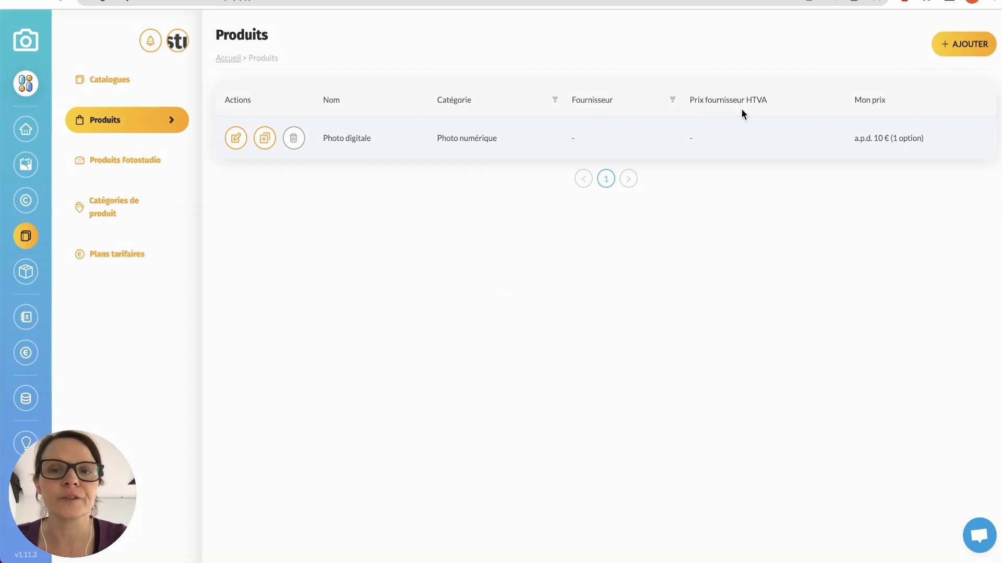
pyautogui.click(472, 104)
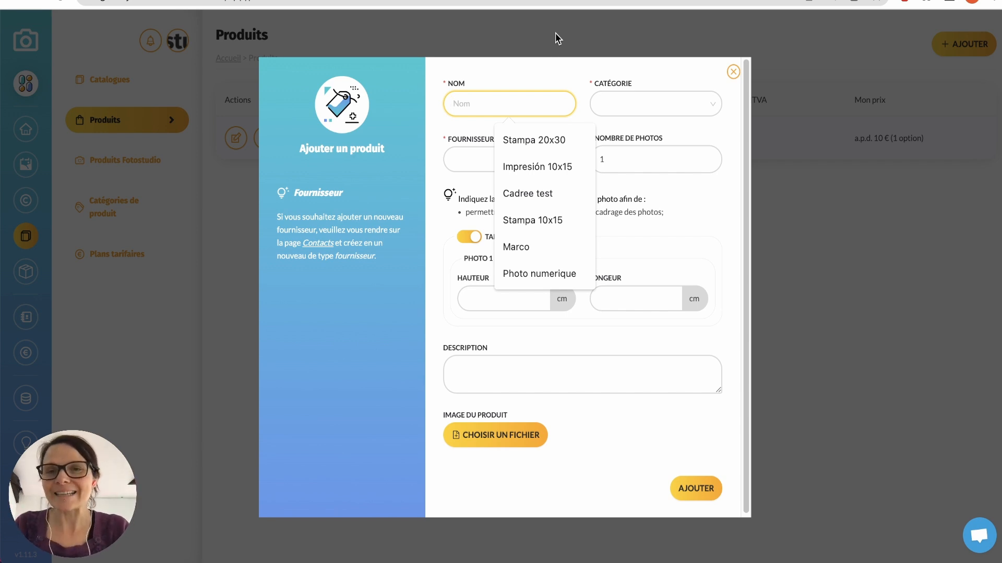
pyautogui.write('Photo numerique')
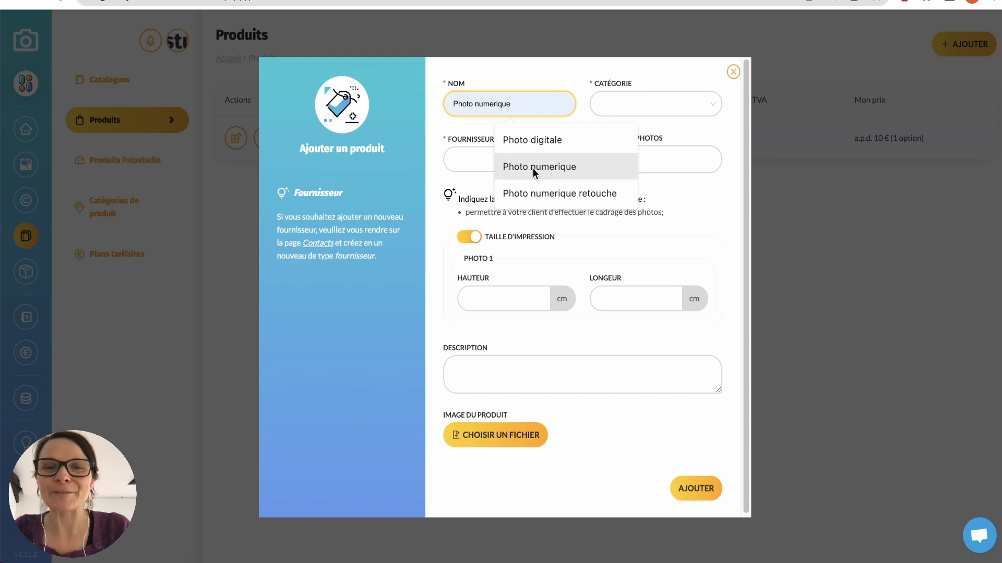
pyautogui.click(533, 168)
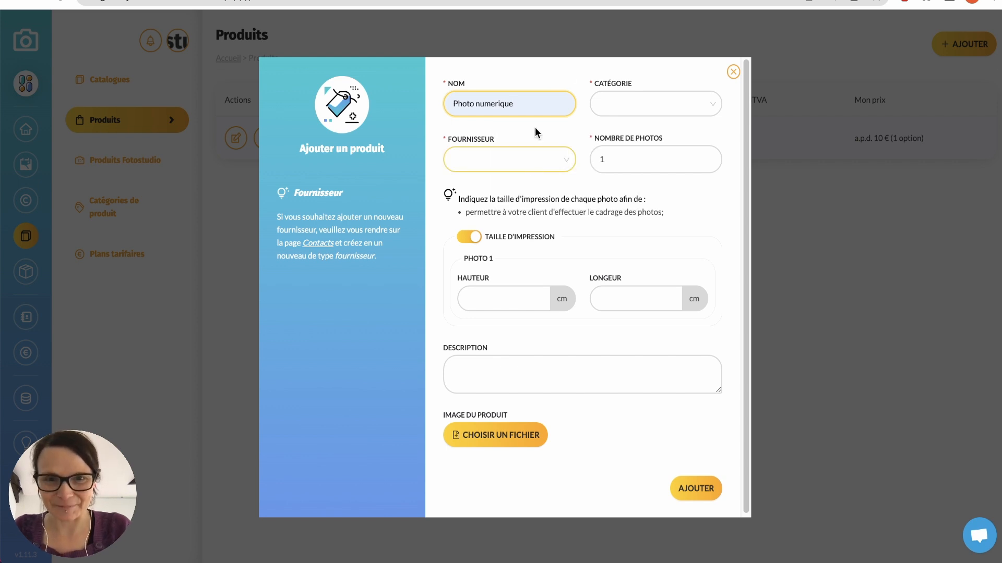
# - Assign the new product to the category "Photo numérique"
pyautogui.moveTo(653, 62); pyautogui.dragTo(734, 72)
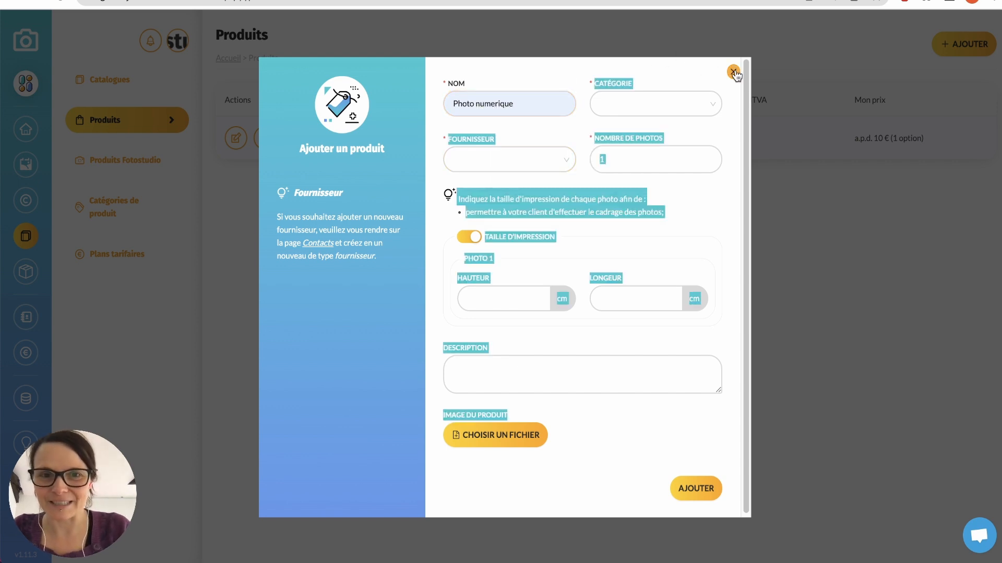
pyautogui.click(528, 99)
pyautogui.click(636, 99)
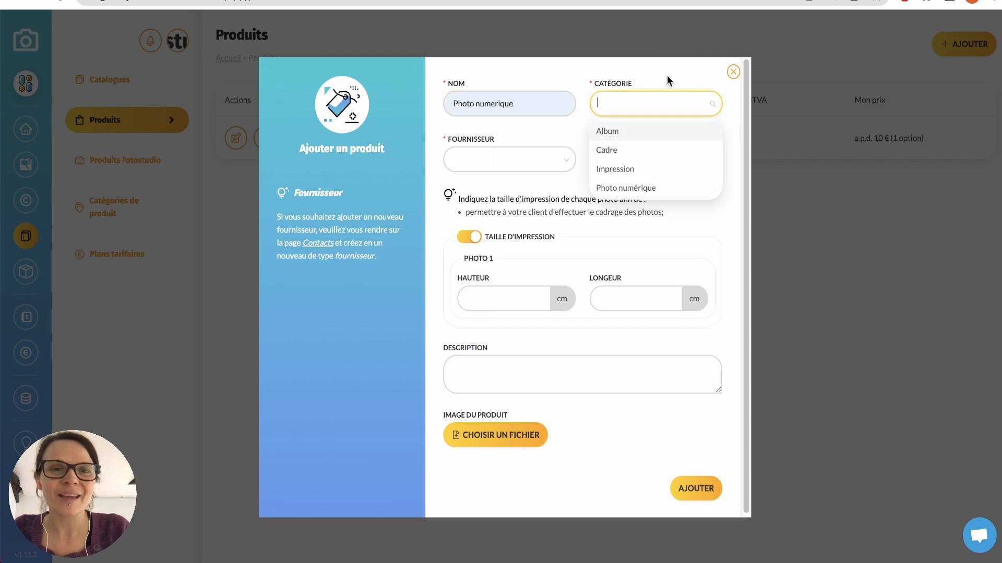
pyautogui.click(629, 189)
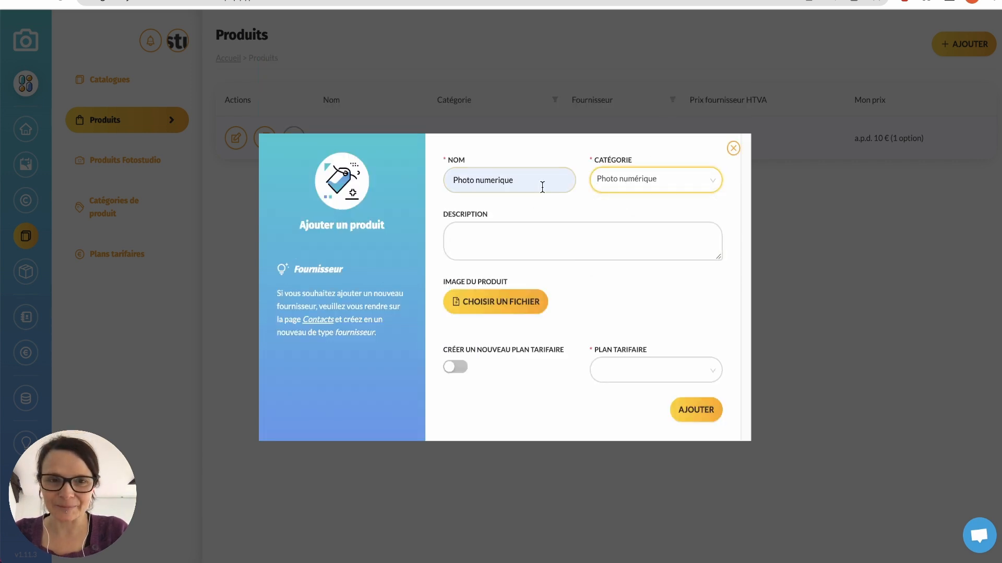
# - Correct the product name to "Photo numérique", enable creation of a new price plan, and proceed to the plan's settings
pyautogui.click(493, 179)
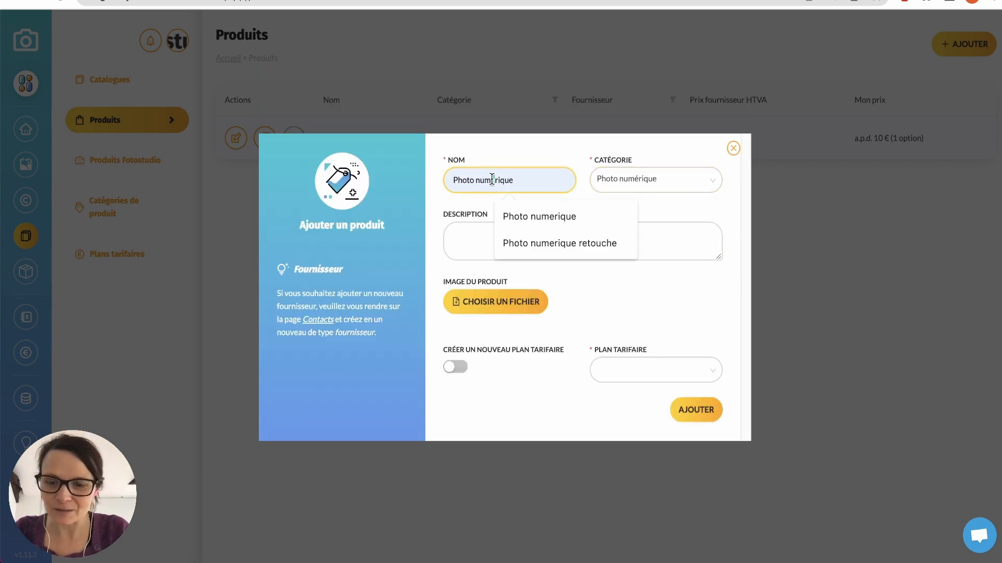
pyautogui.click(492, 179)
pyautogui.click(482, 381)
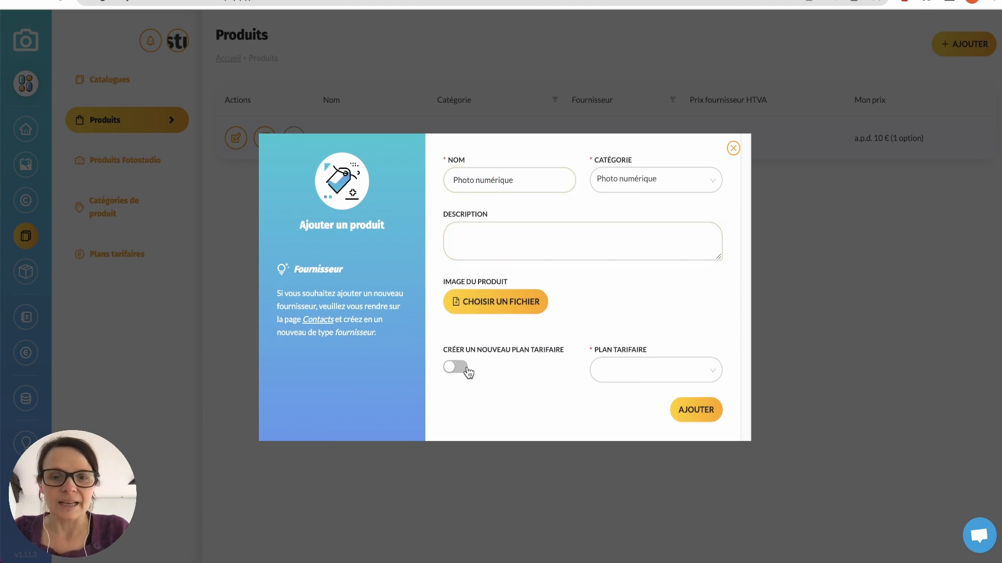
pyautogui.click(457, 366)
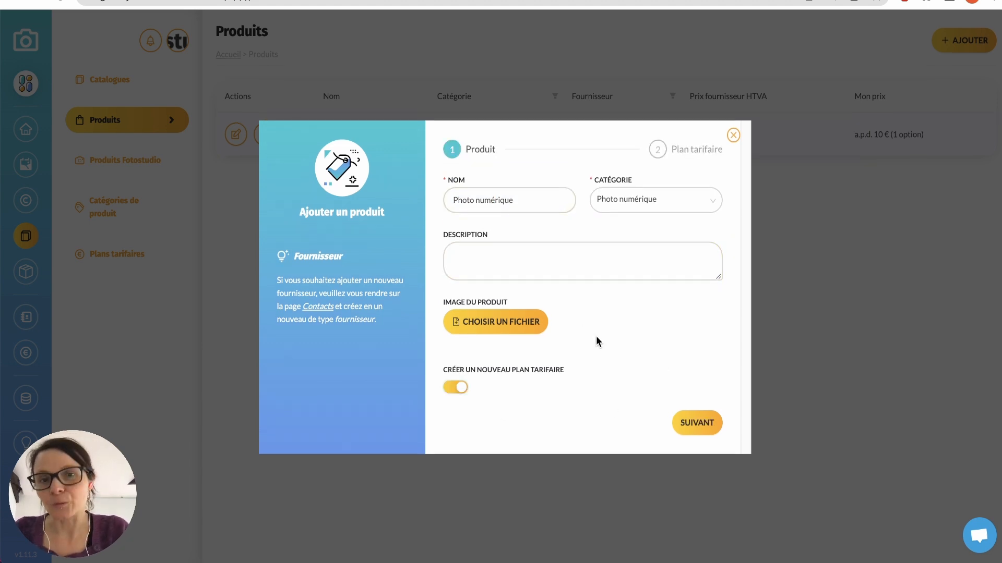
pyautogui.click(708, 424)
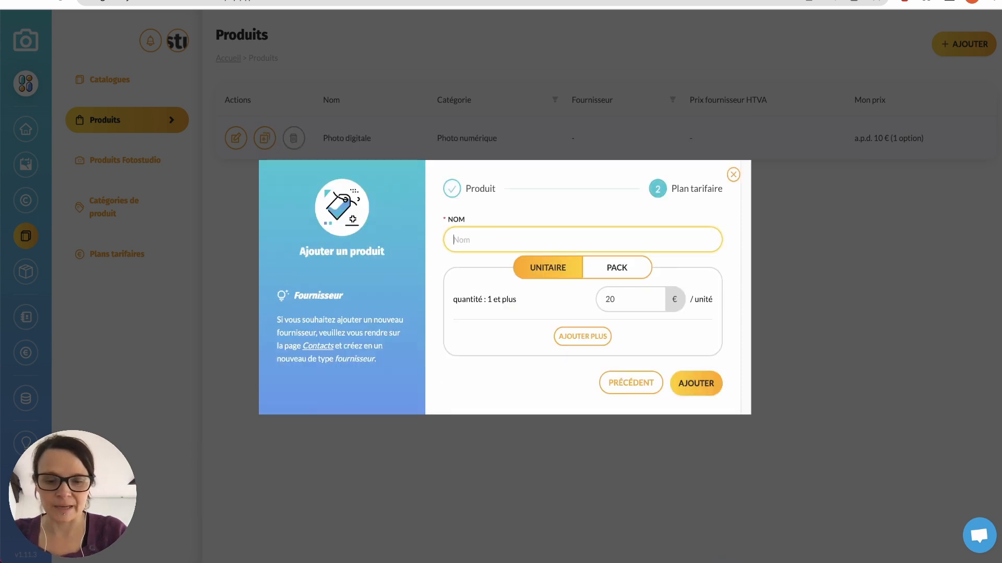
# - Name the new price plan "Fichier digital pack"
pyautogui.write('Fichier digiale')
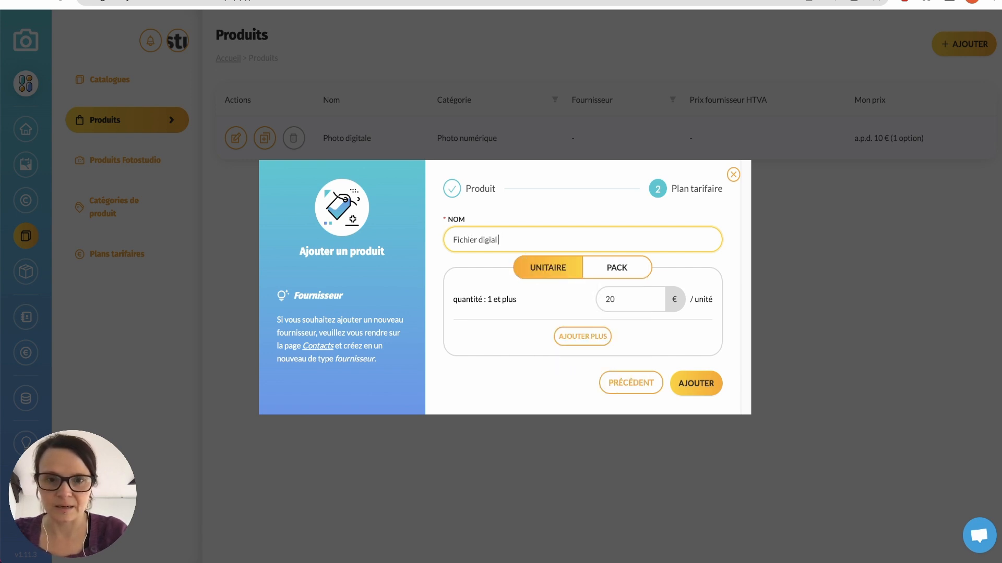
pyautogui.press('BackSpace')
pyautogui.press('BackSpace')
pyautogui.press('BackSpace')
pyautogui.write('ta')
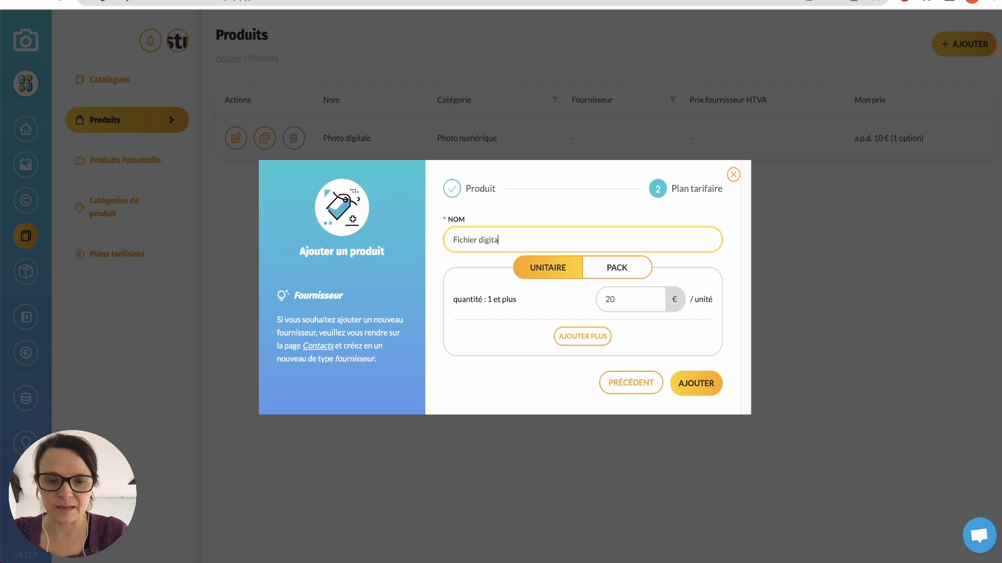
pyautogui.write('l pack')
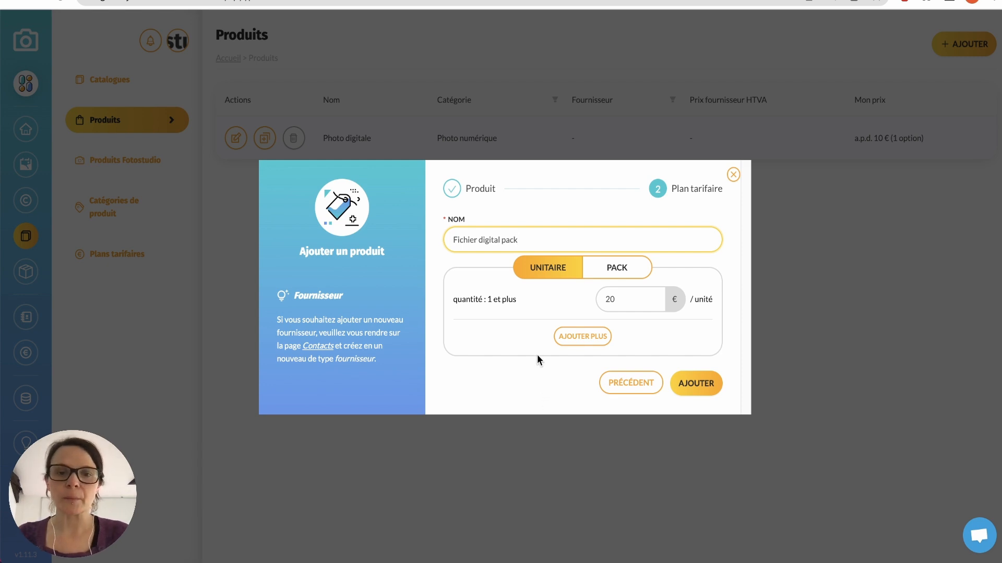
# - Switch the price plan to pack pricing and set the first pack to 5 photos for 40 €
pyautogui.click(616, 268)
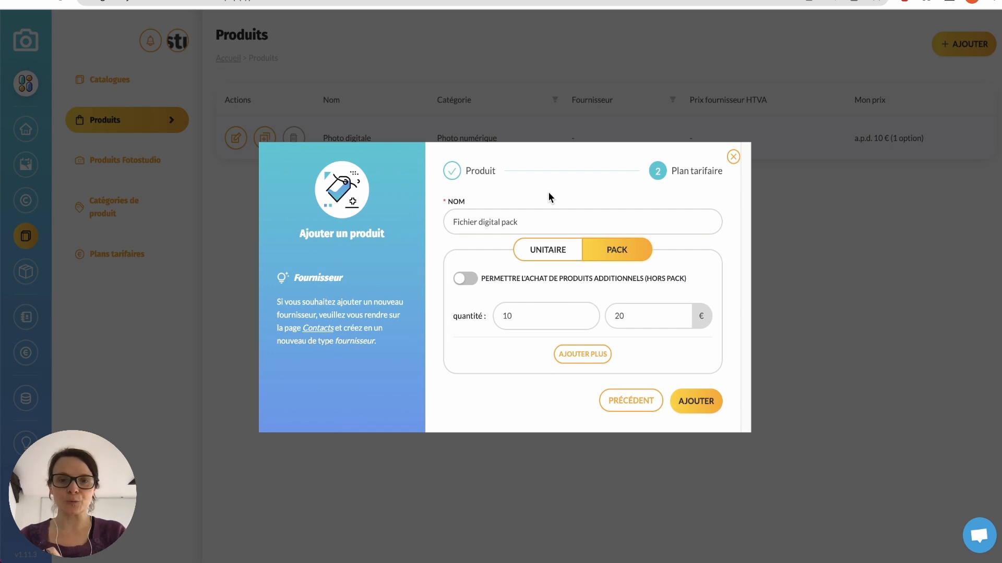
pyautogui.doubleClick(506, 316)
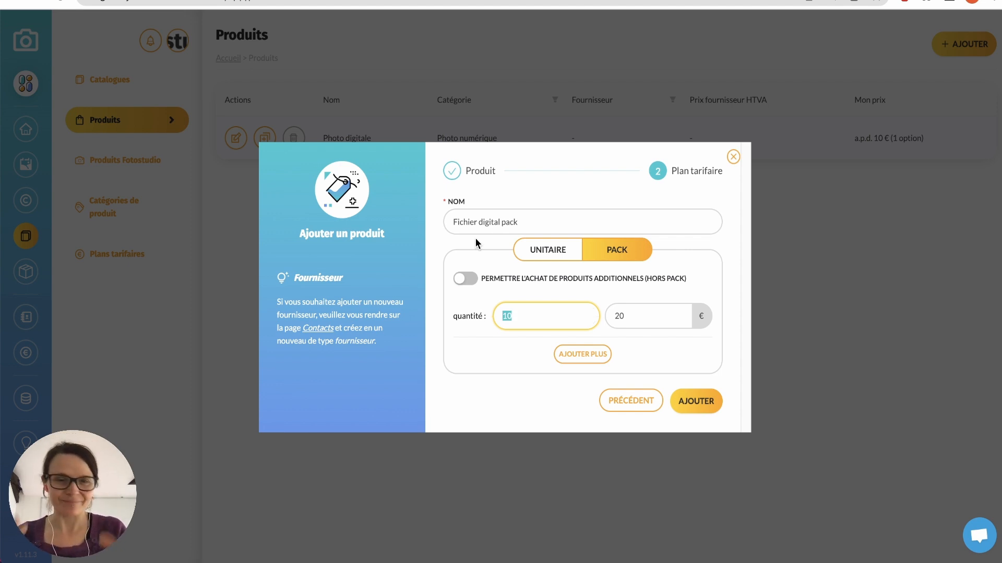
pyautogui.write('5')
pyautogui.press('Tab')
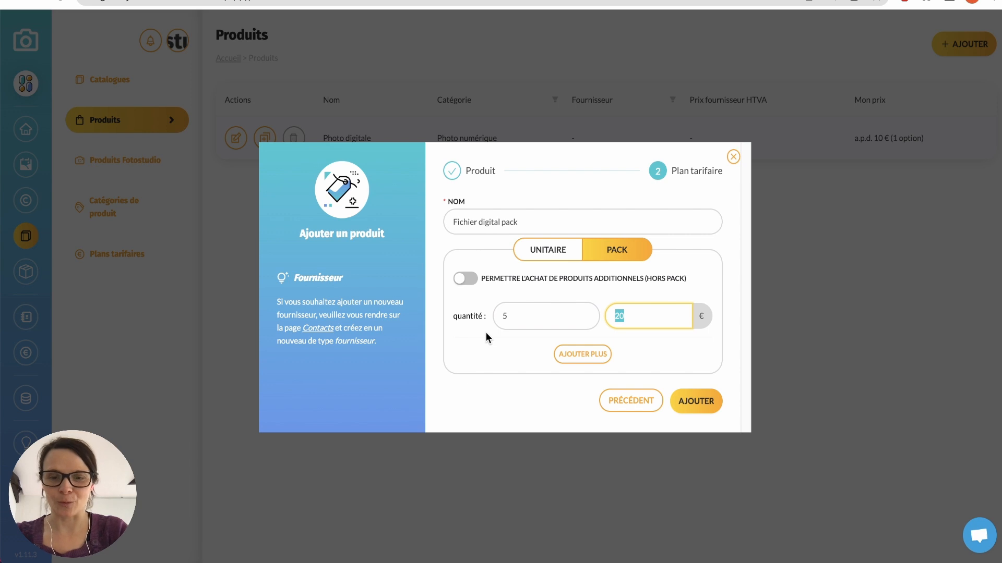
pyautogui.write('40')
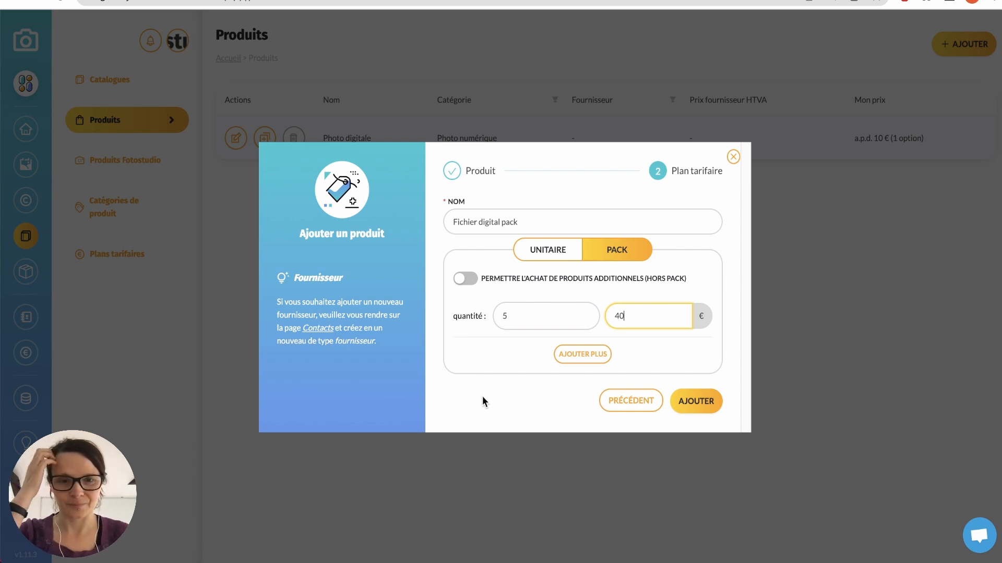
# - Add a second pack of 10 photos for 70 € to the price plan
pyautogui.click(585, 359)
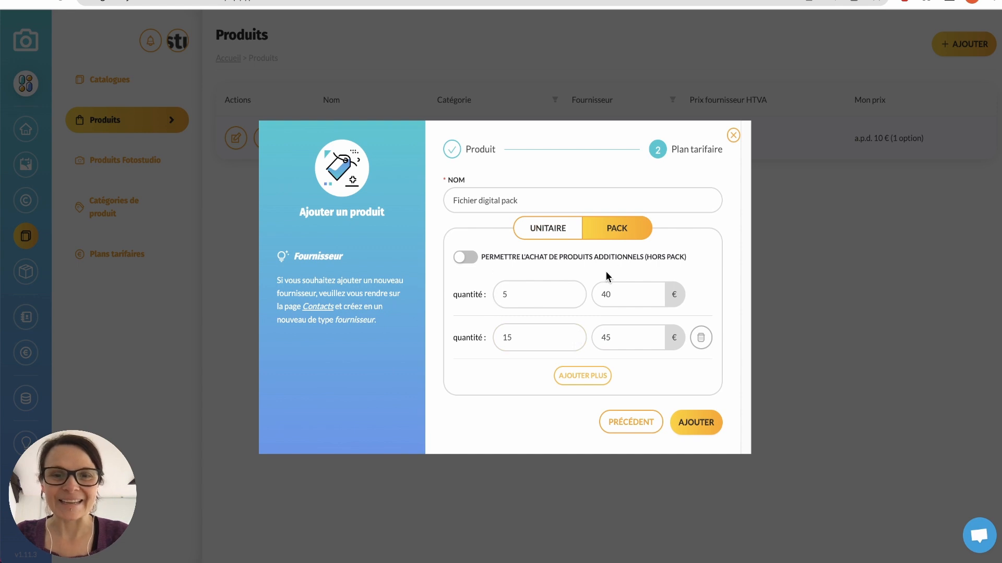
pyautogui.moveTo(516, 338); pyautogui.dragTo(461, 338)
pyautogui.write('10')
pyautogui.moveTo(644, 340); pyautogui.dragTo(592, 338)
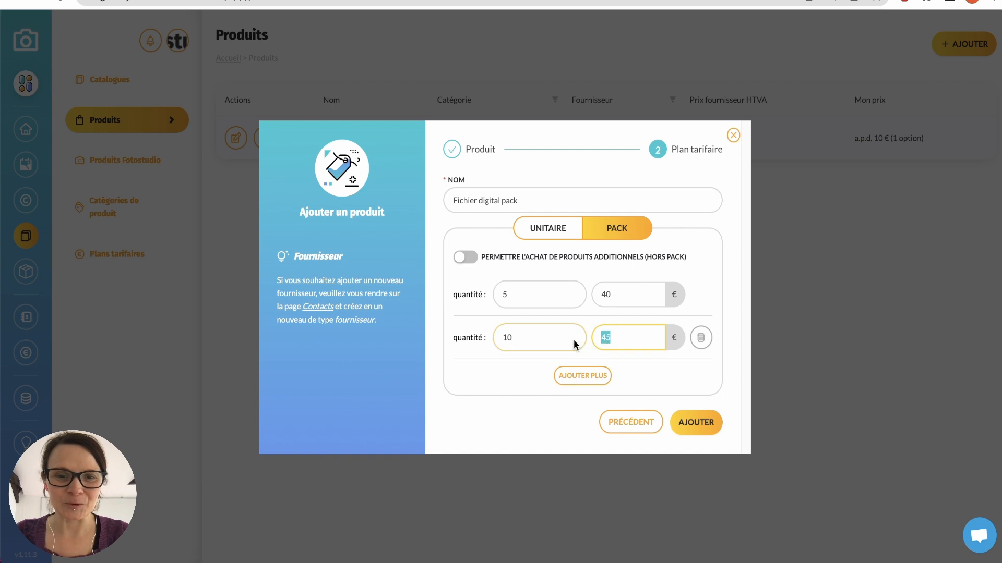
pyautogui.write('70')
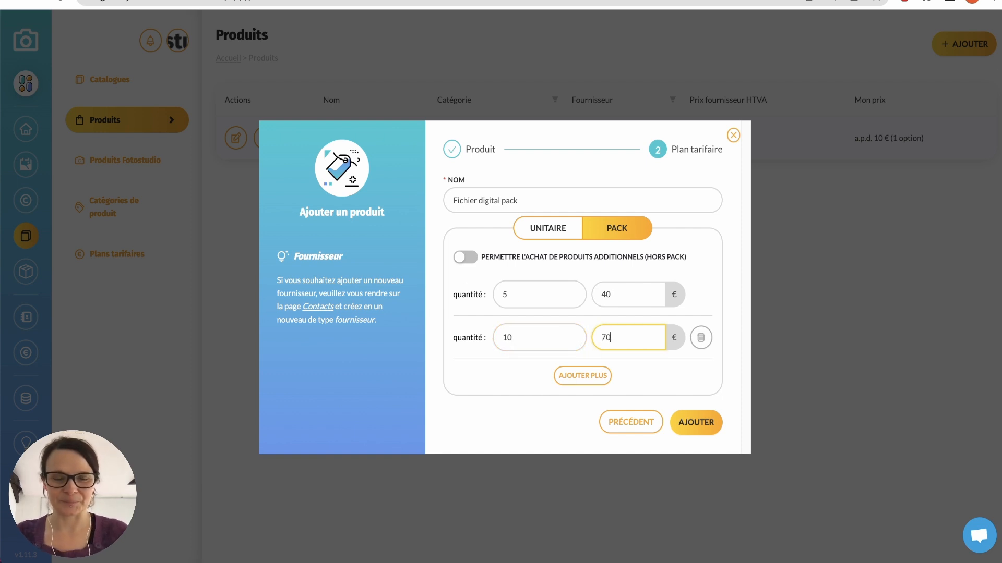
pyautogui.click(484, 273)
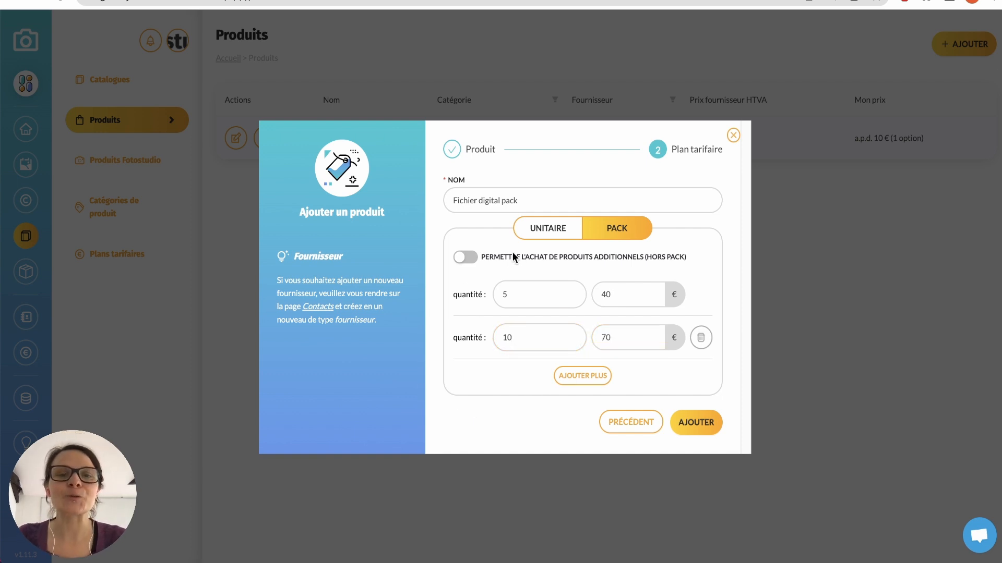
pyautogui.click(629, 189)
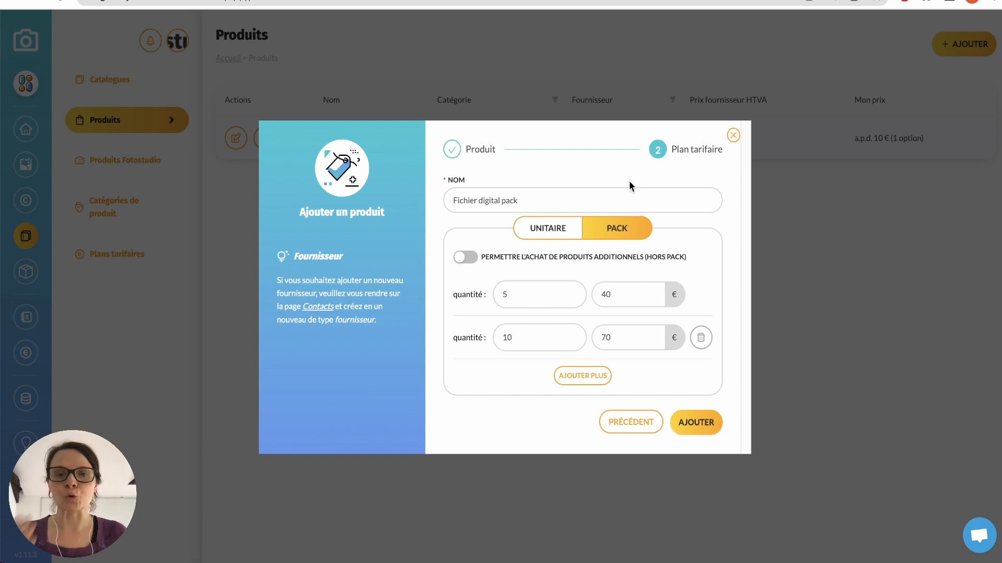
# - Allow the purchase of additional products outside the pack and price them at 8 € each for the 5-photo pack
pyautogui.click(480, 256)
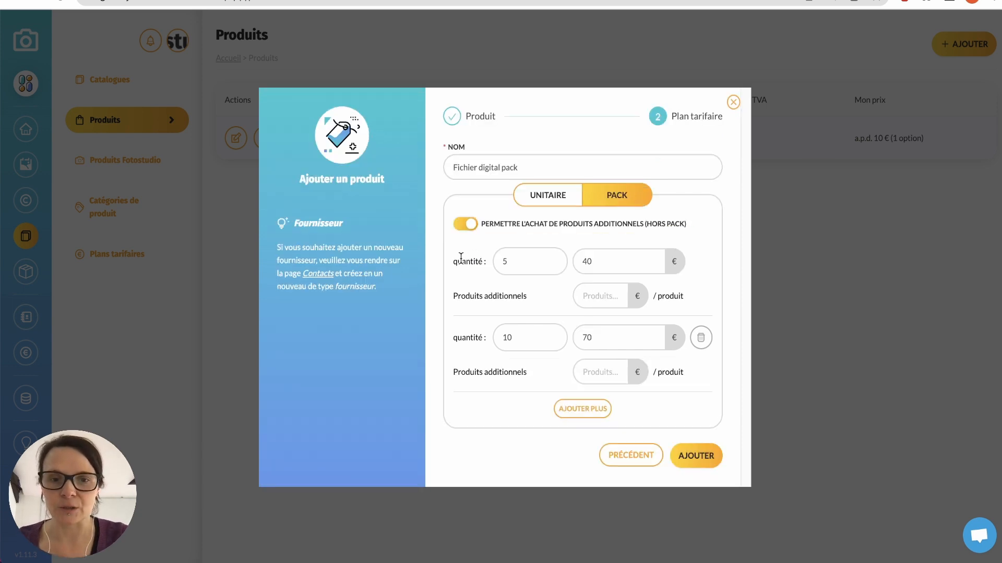
pyautogui.click(549, 252)
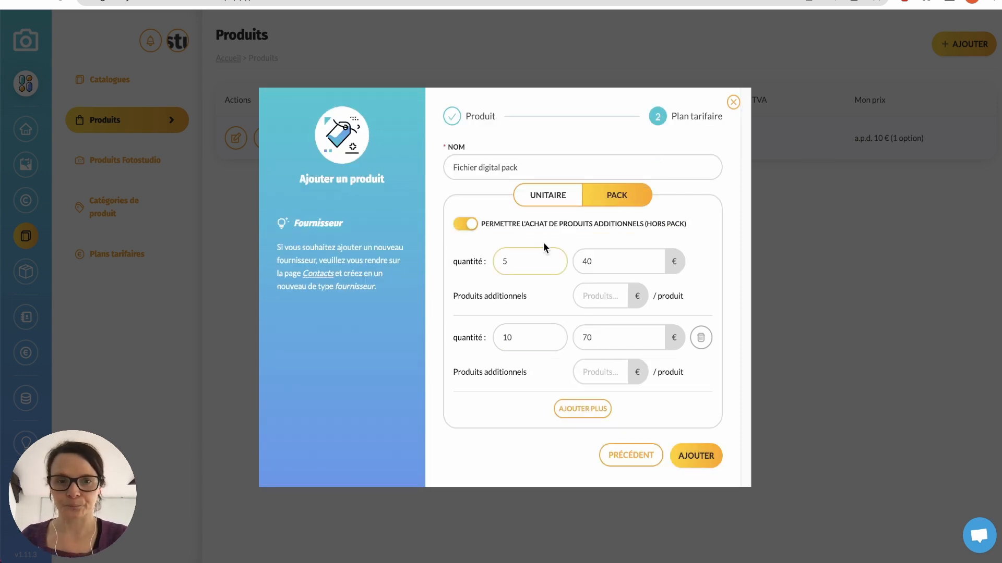
pyautogui.click(606, 294)
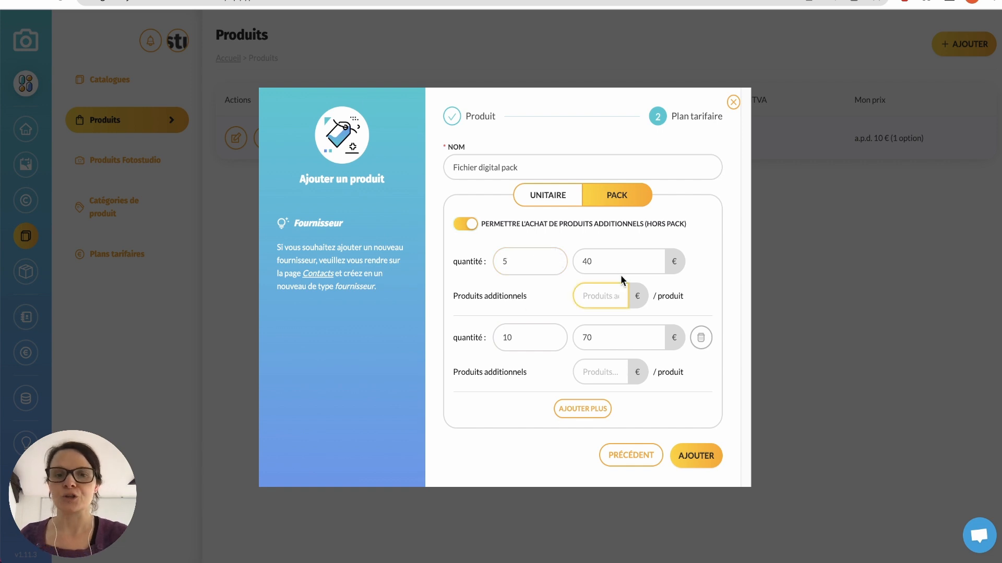
pyautogui.write('8')
pyautogui.click(431, 388)
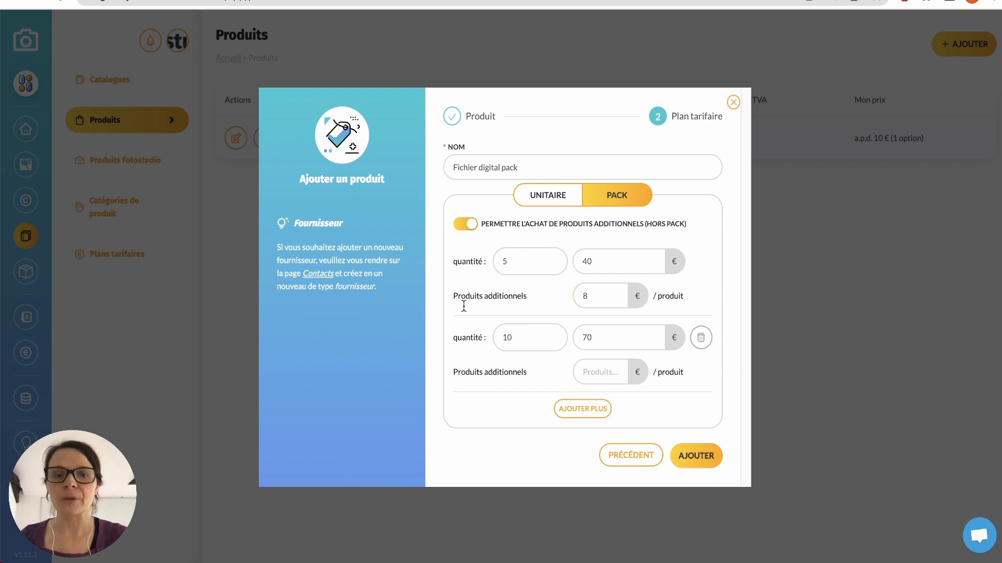
# - Set the additional product price to 8 € for the 10-photo pack and create the product
pyautogui.click(501, 329)
pyautogui.click(613, 332)
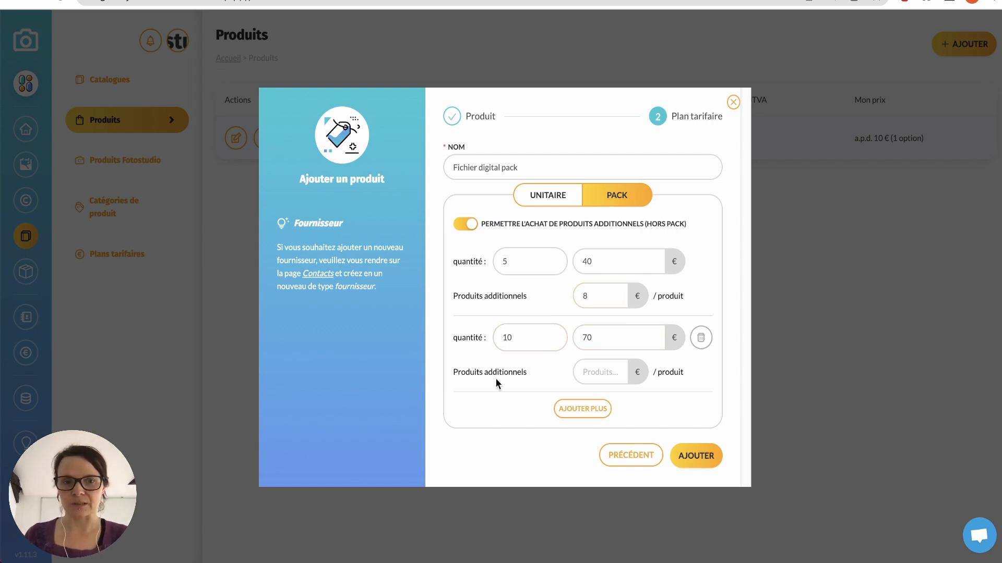
pyautogui.click(590, 368)
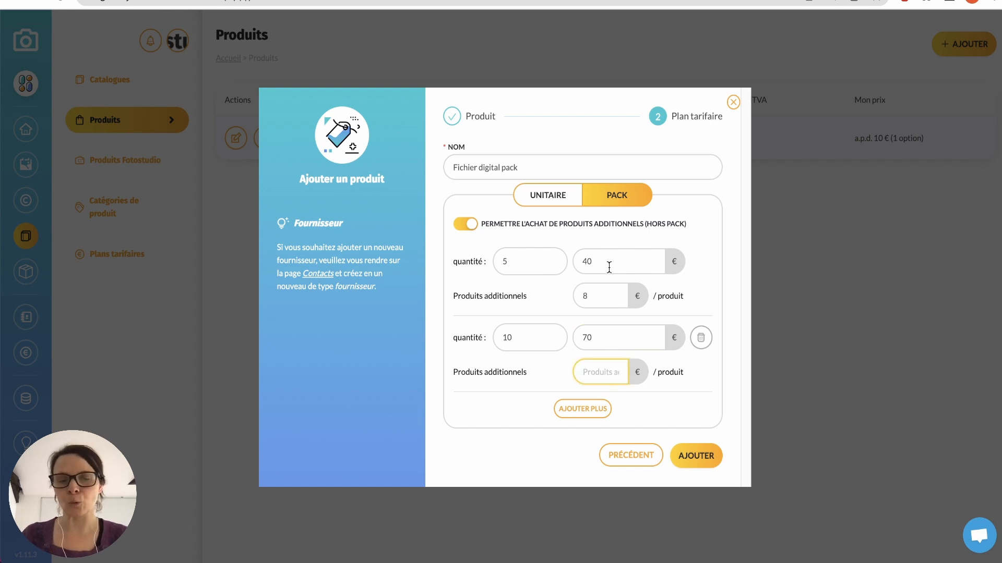
pyautogui.write('8')
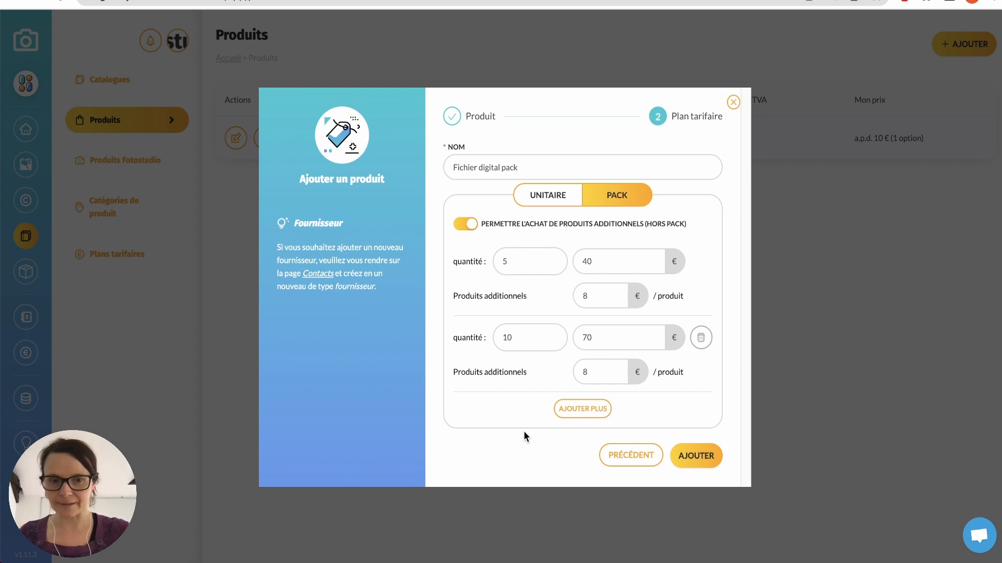
pyautogui.click(699, 455)
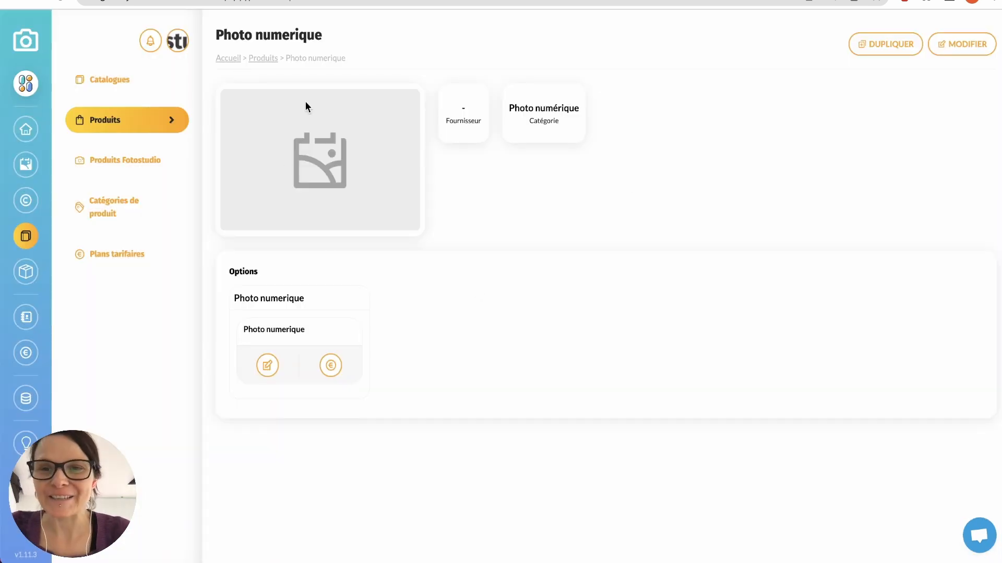
# - Return to the product list and compare the "Photo digitale" and "Photo numerique" entries
pyautogui.click(262, 59)
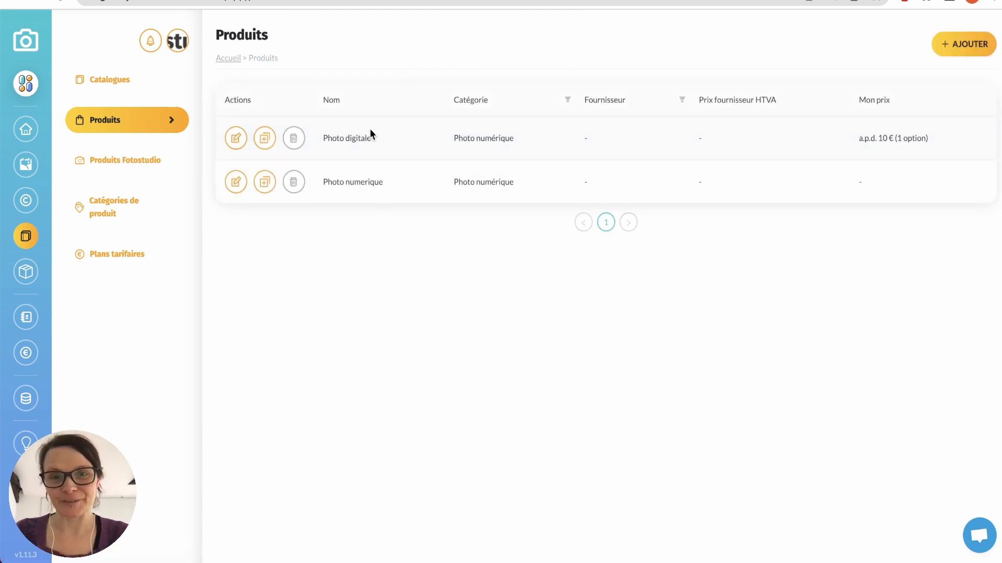
pyautogui.moveTo(322, 132); pyautogui.dragTo(373, 137)
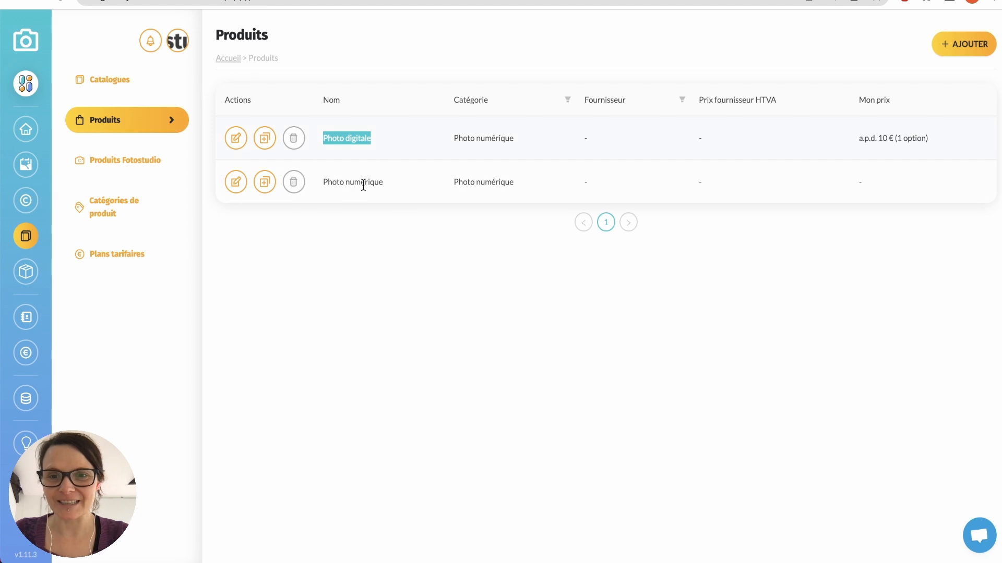
pyautogui.moveTo(324, 183); pyautogui.dragTo(403, 178)
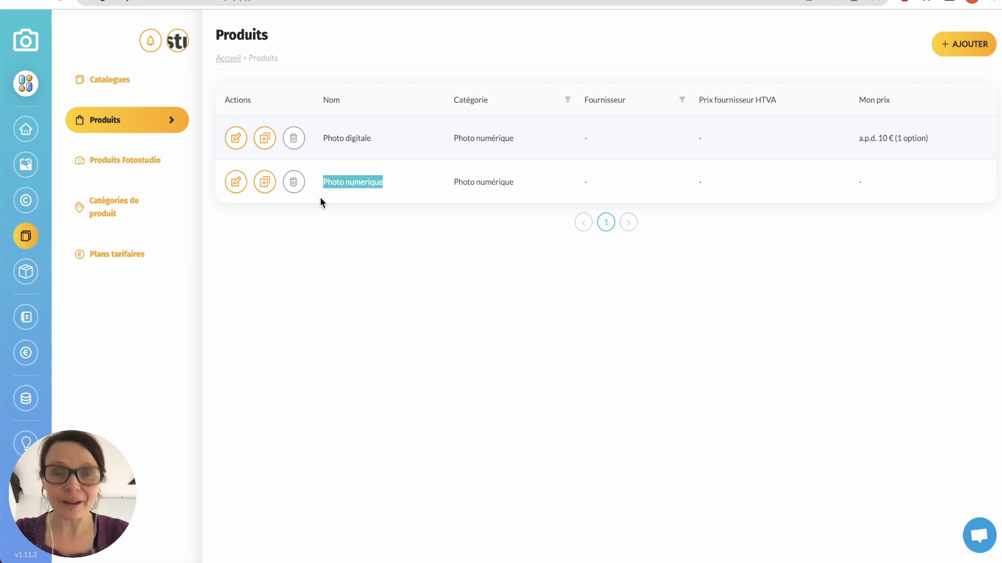
# - Check the price plan assigned to the "Photo numerique" product option, and view the list of price plans
pyautogui.click(390, 184)
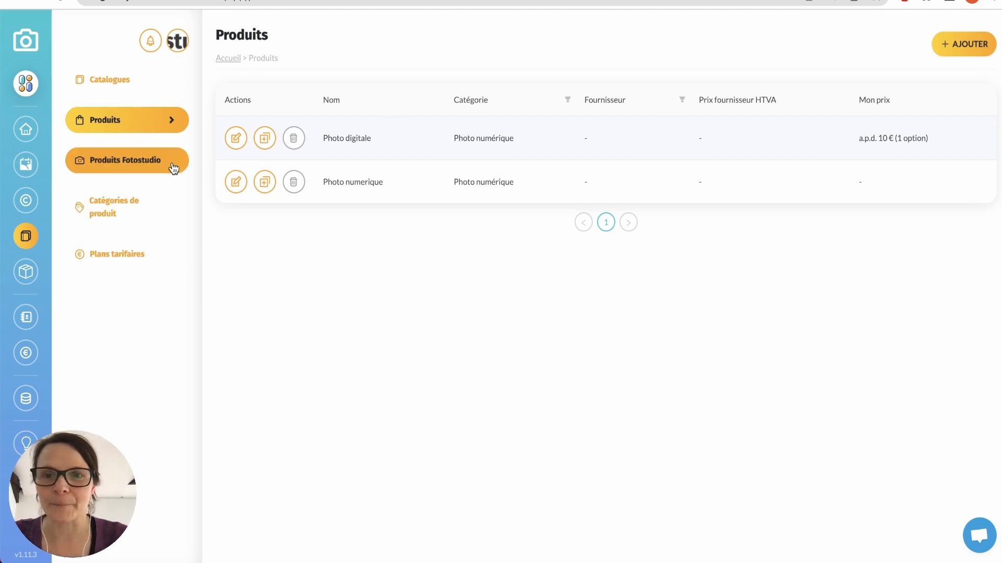
pyautogui.click(232, 188)
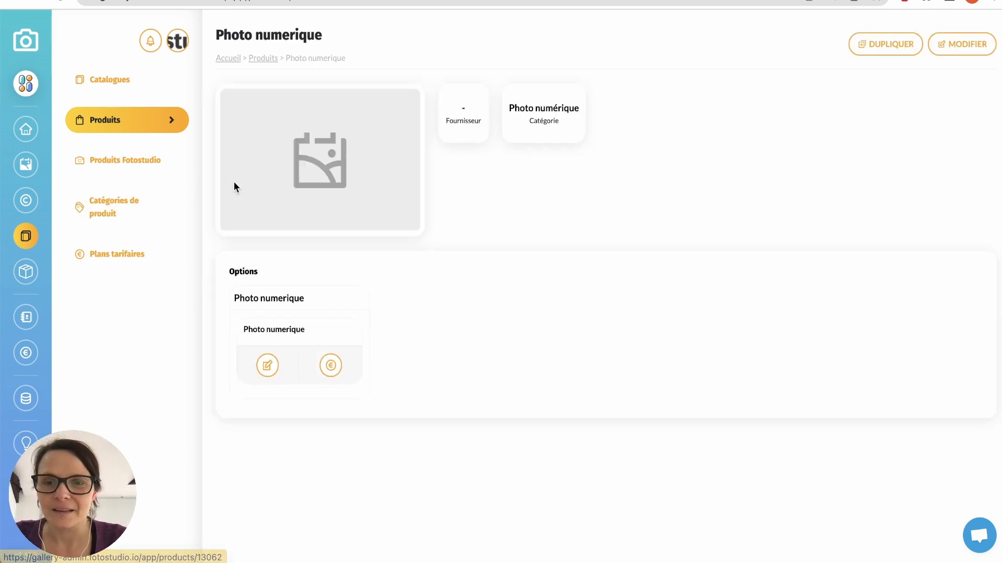
pyautogui.click(267, 366)
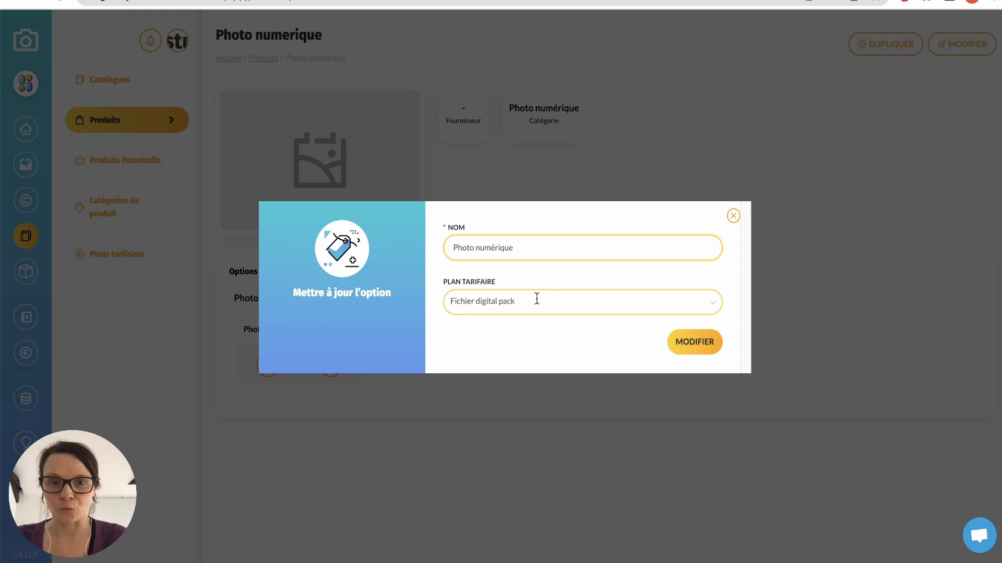
pyautogui.click(733, 216)
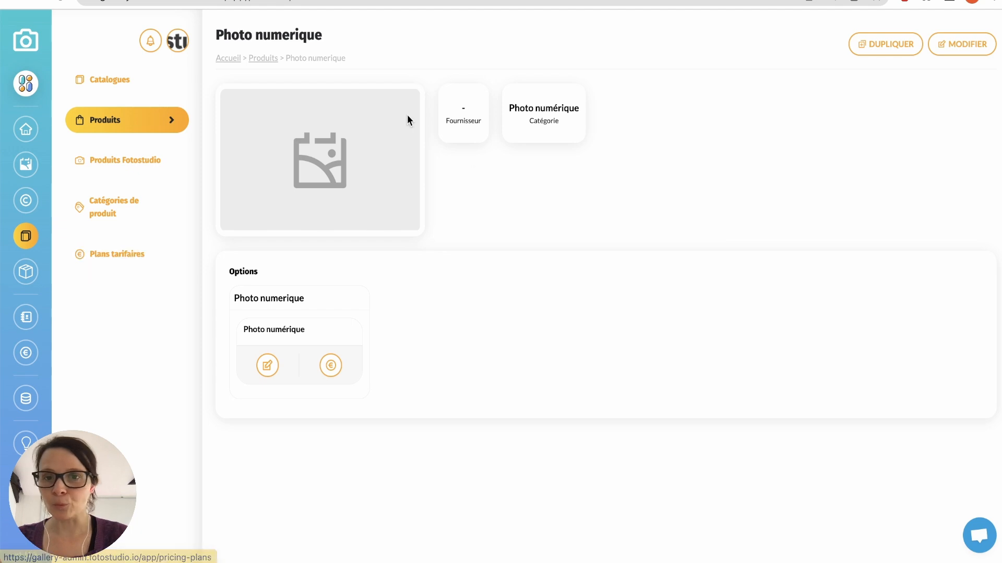
pyautogui.click(119, 254)
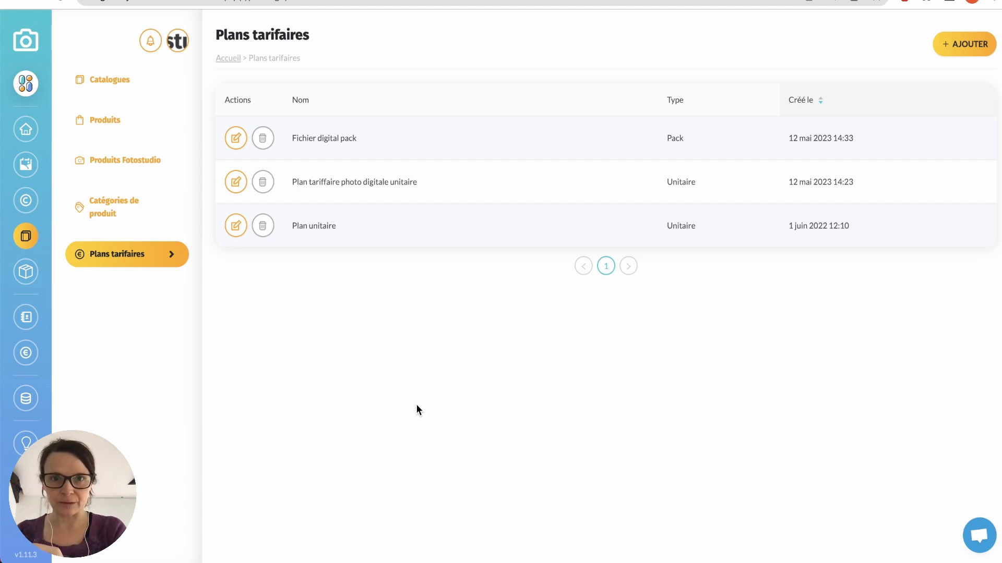
# - Create a new catalogue named "Catalogue photo digitales pack" with 0% TVA
pyautogui.click(102, 81)
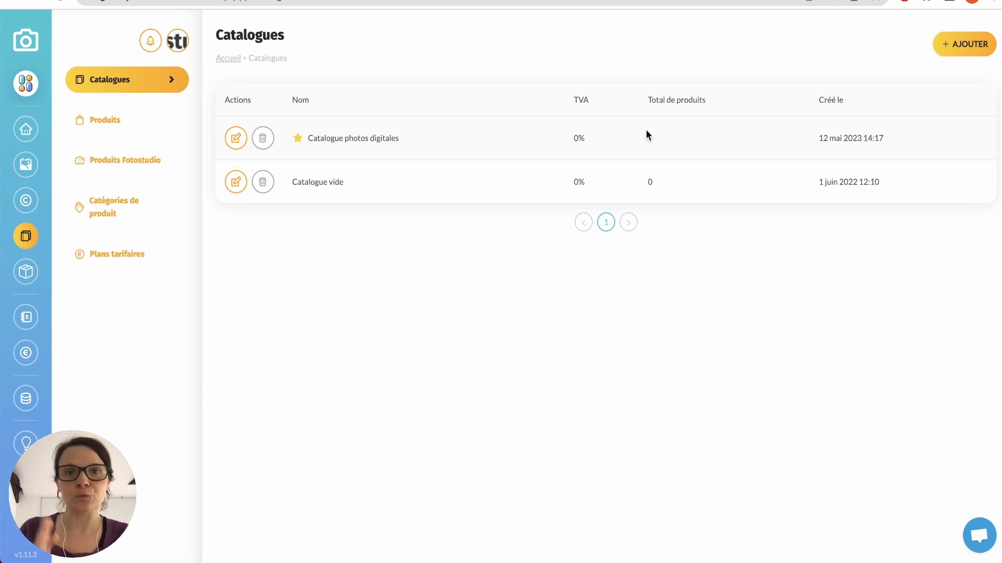
pyautogui.click(939, 47)
pyautogui.click(488, 233)
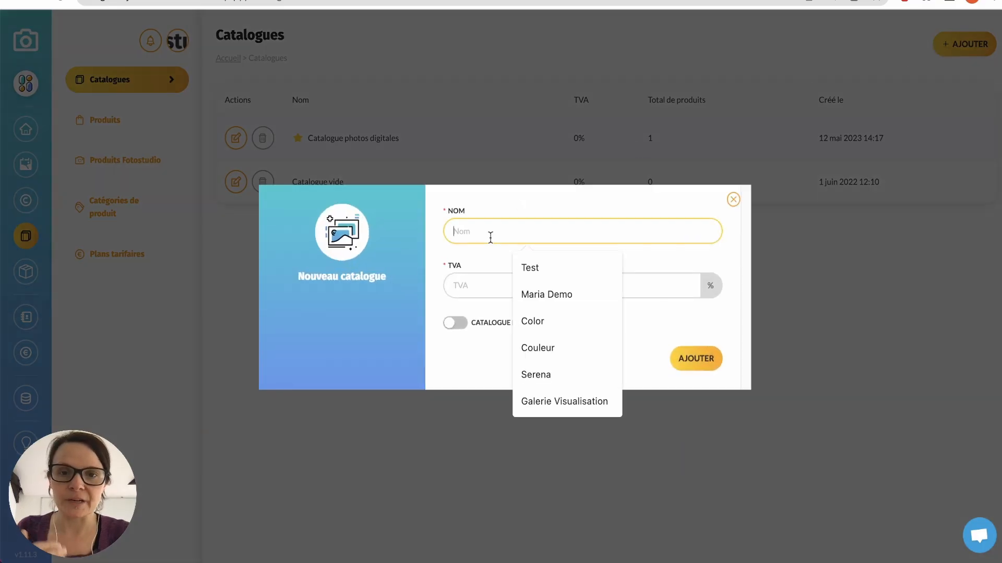
pyautogui.write('Catalogue')
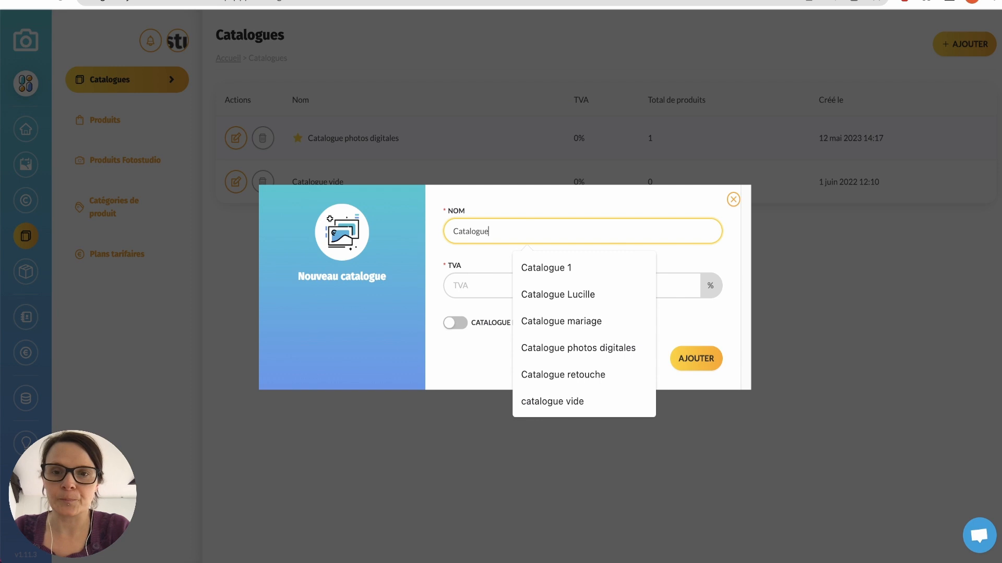
pyautogui.write(' photo')
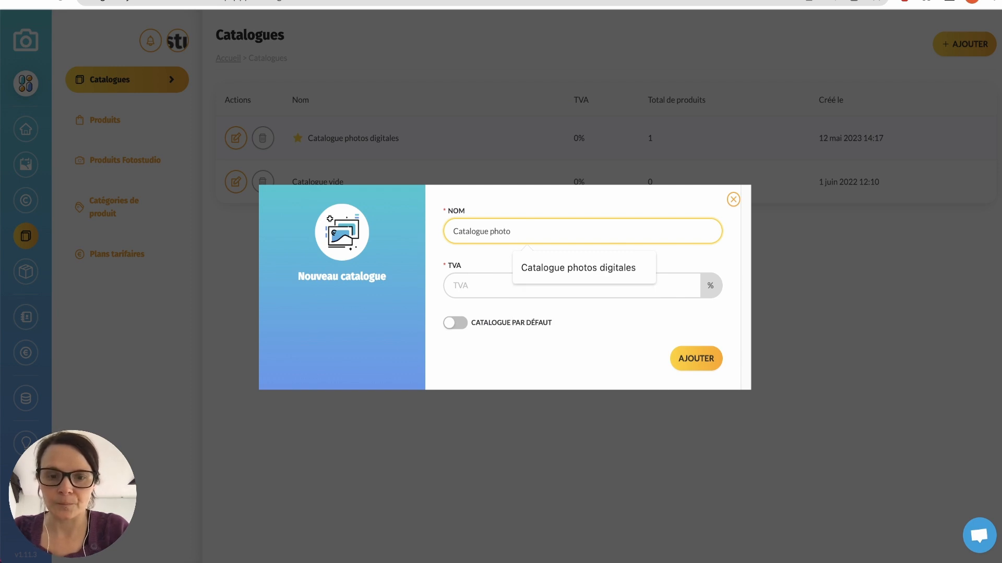
pyautogui.write(' digitales pack')
pyautogui.click(503, 278)
pyautogui.write('0')
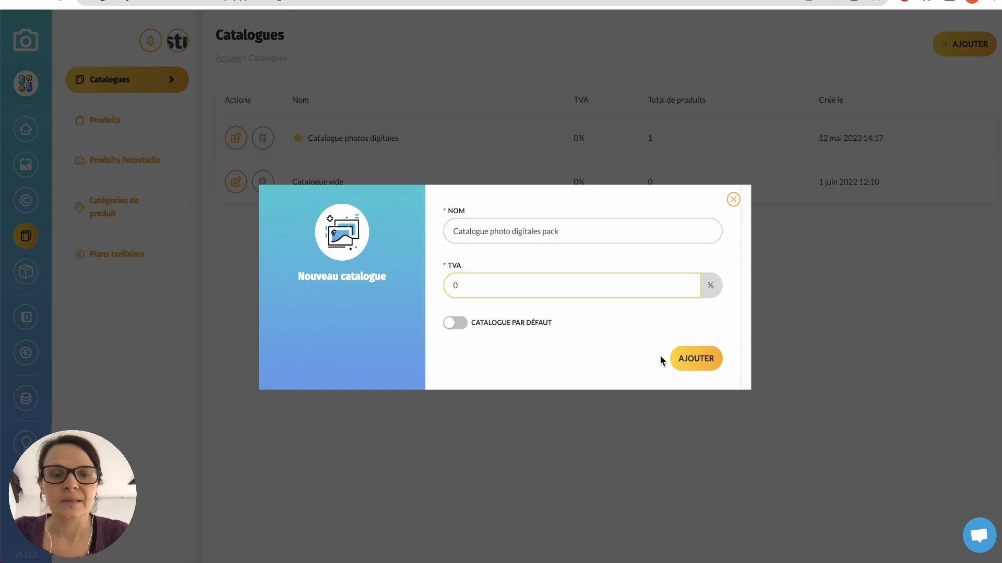
pyautogui.click(697, 357)
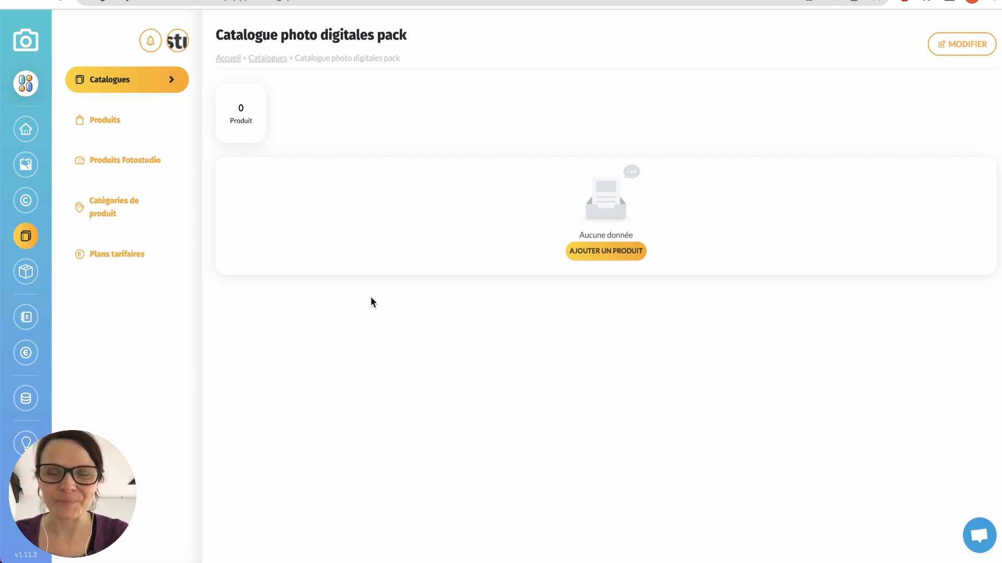
# - Add the "Photo numerique" product with the "Fichier digital pack" plan to the new catalogue
pyautogui.click(603, 251)
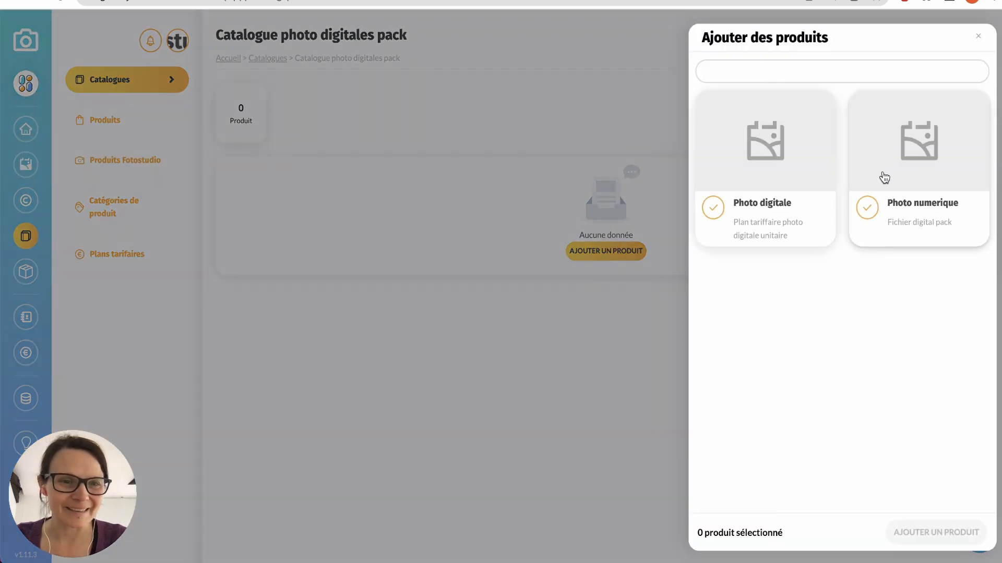
pyautogui.click(867, 207)
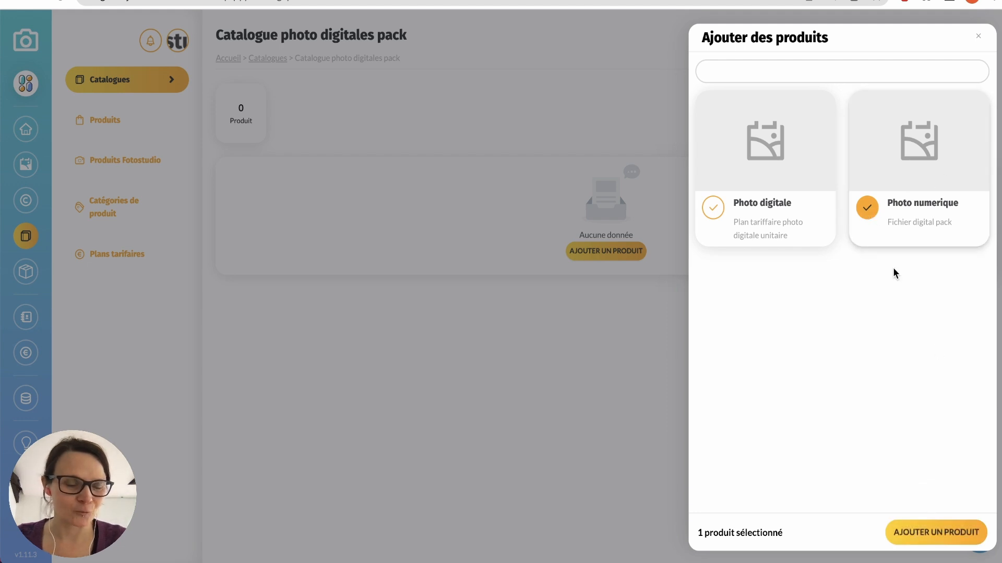
pyautogui.click(926, 532)
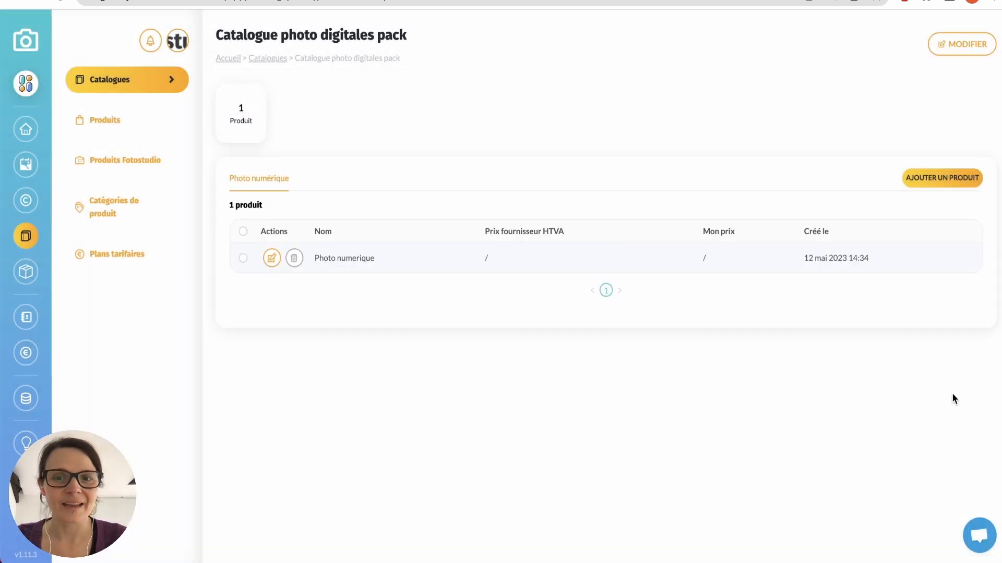
# - Switch the catalogue of "Galerie fichiers digitales" to "Catalogue photo digitales pack" and save the gallery
pyautogui.click(26, 168)
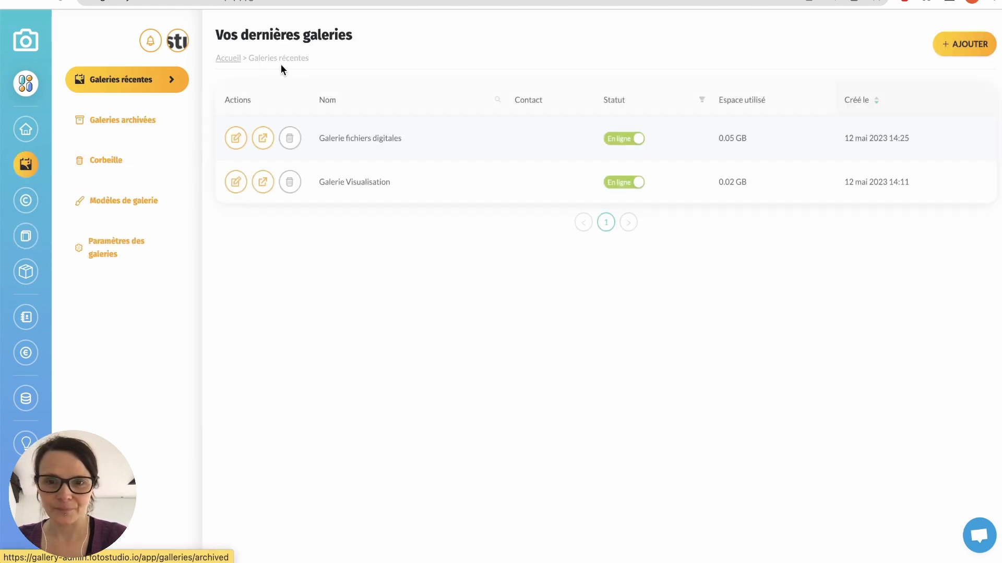
pyautogui.click(235, 138)
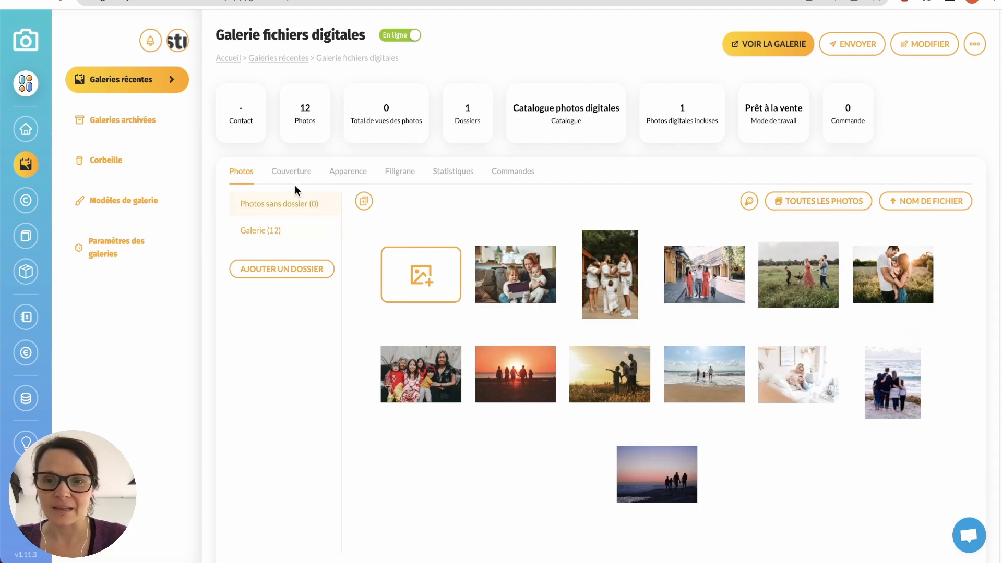
pyautogui.click(924, 43)
pyautogui.scroll(-5, 549, 311)
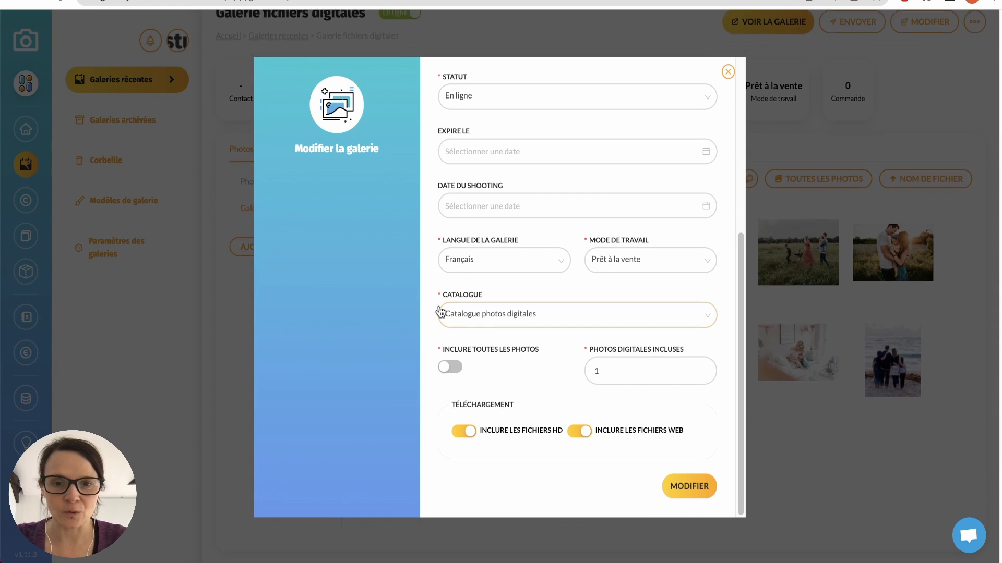
pyautogui.click(566, 316)
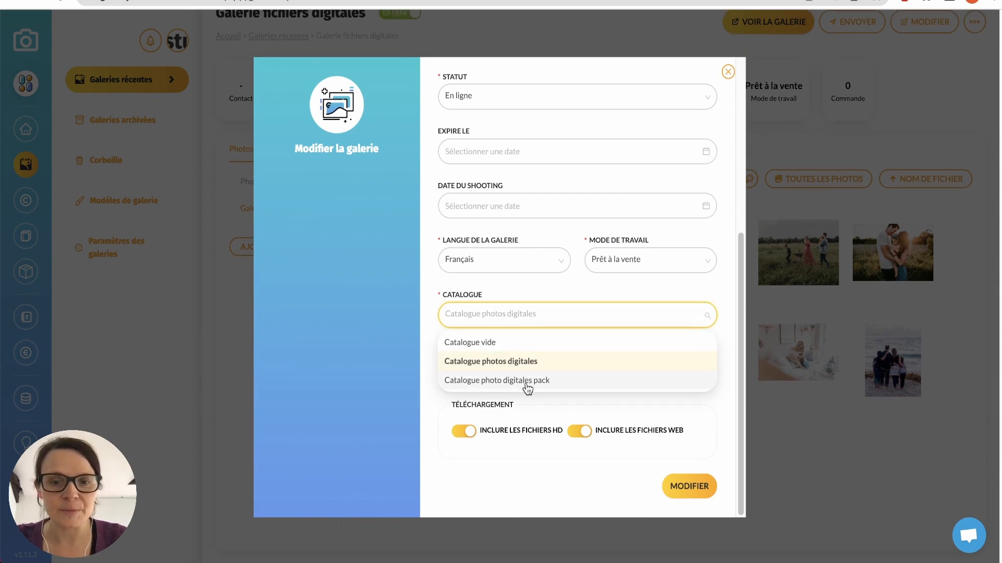
pyautogui.click(550, 382)
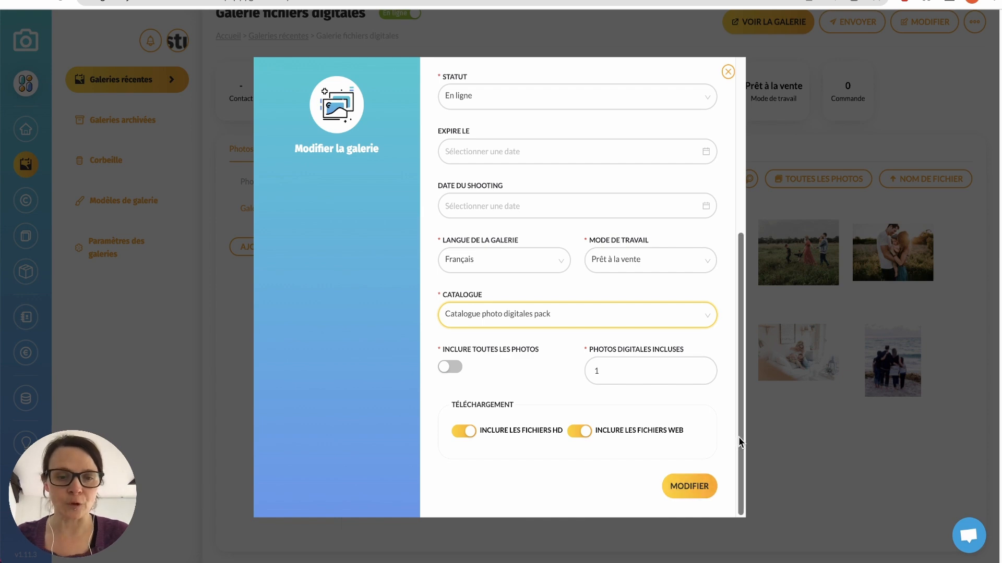
pyautogui.click(678, 486)
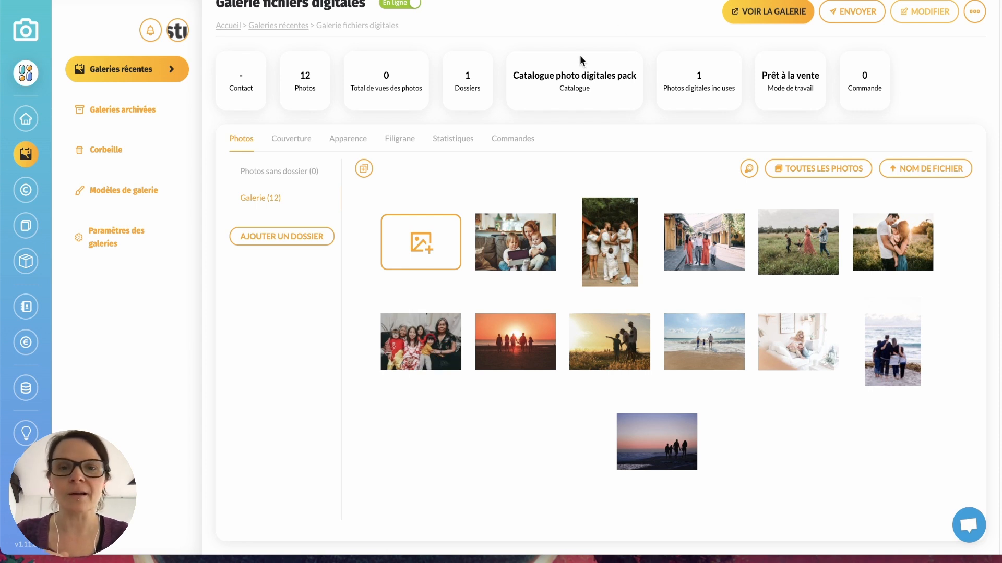
# - View the online gallery and log out of the photographer session to browse it as a regular visitor
pyautogui.scroll(1, 605, 83)
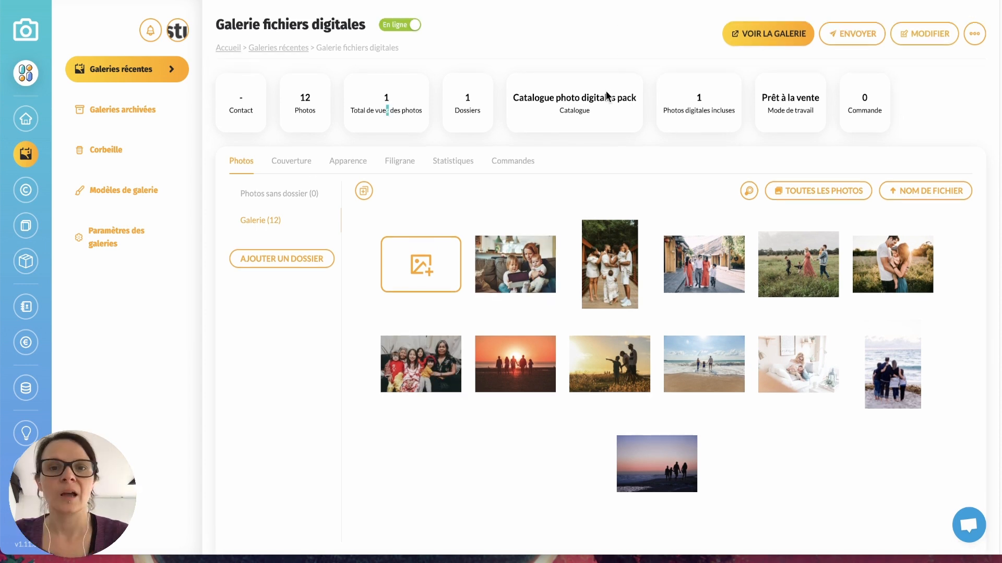
pyautogui.click(771, 35)
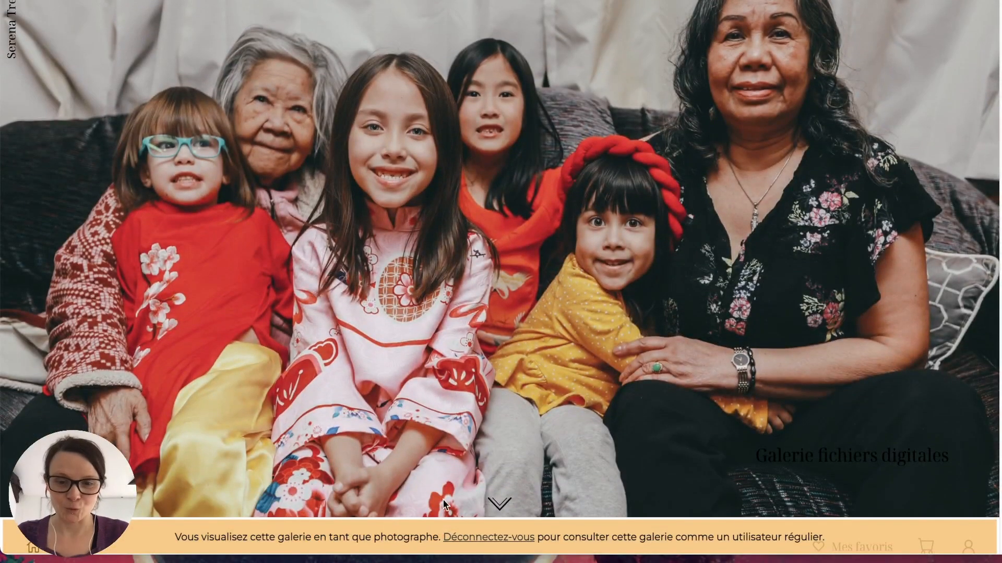
pyautogui.click(489, 538)
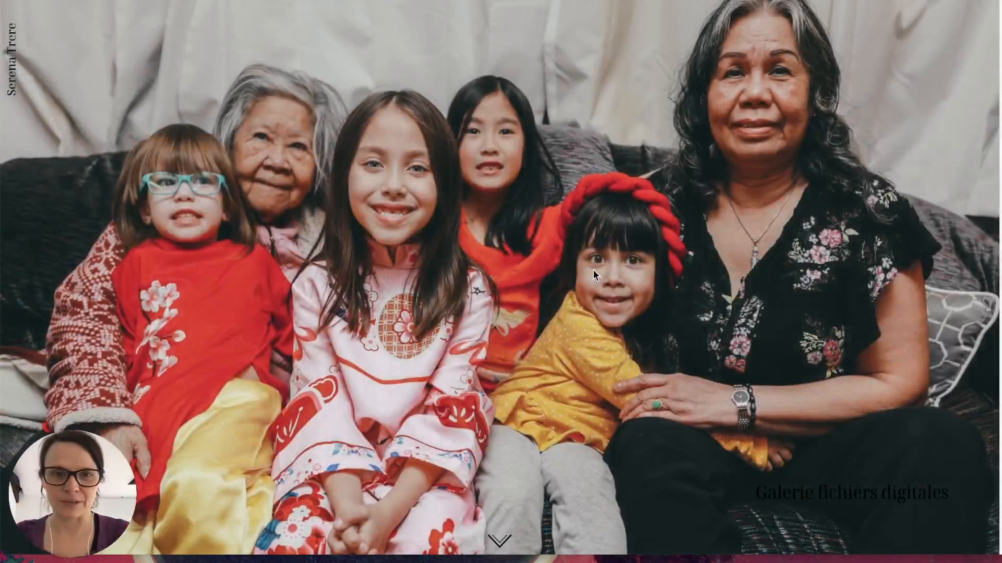
# - Add the photo of the mother with two children on the sofa to the cart as the included digital photo
pyautogui.scroll(-5, 585, 271)
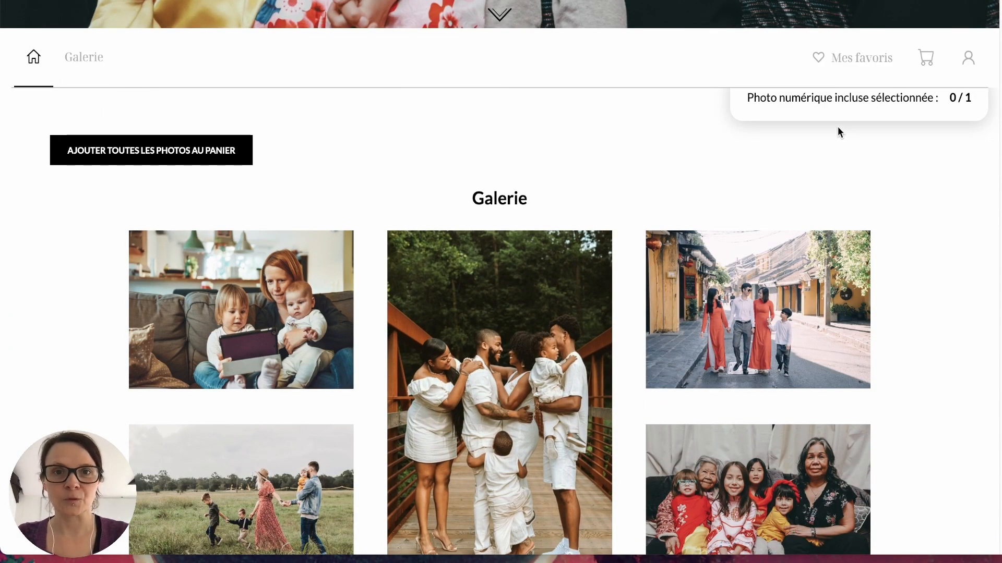
pyautogui.scroll(-4, 312, 149)
pyautogui.scroll(1, 303, 209)
pyautogui.click(292, 255)
pyautogui.click(790, 172)
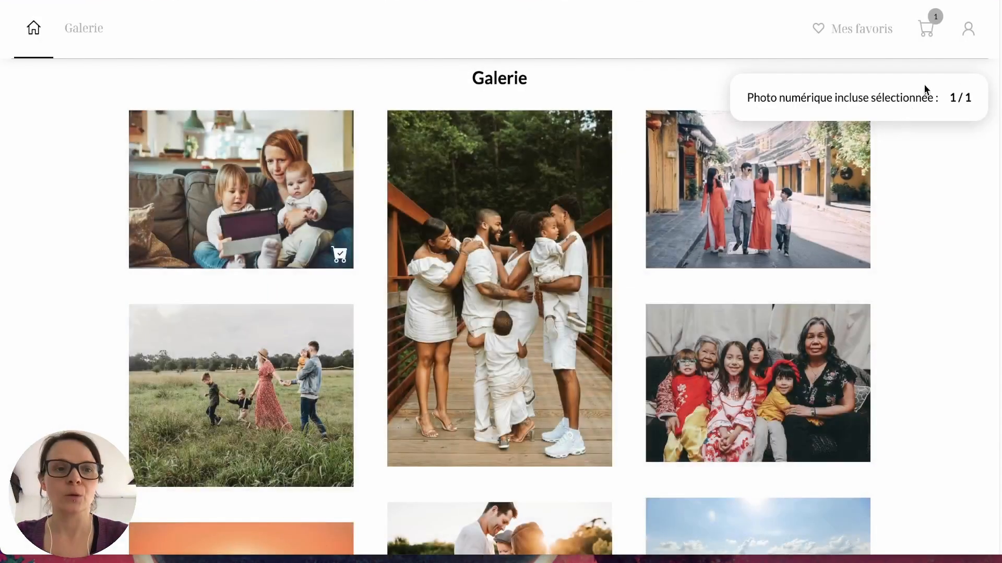
# - Open the cart and add the family photo on the wooden bridge as a "Photo numerique" pack item
pyautogui.click(925, 27)
pyautogui.scroll(-1, 522, 339)
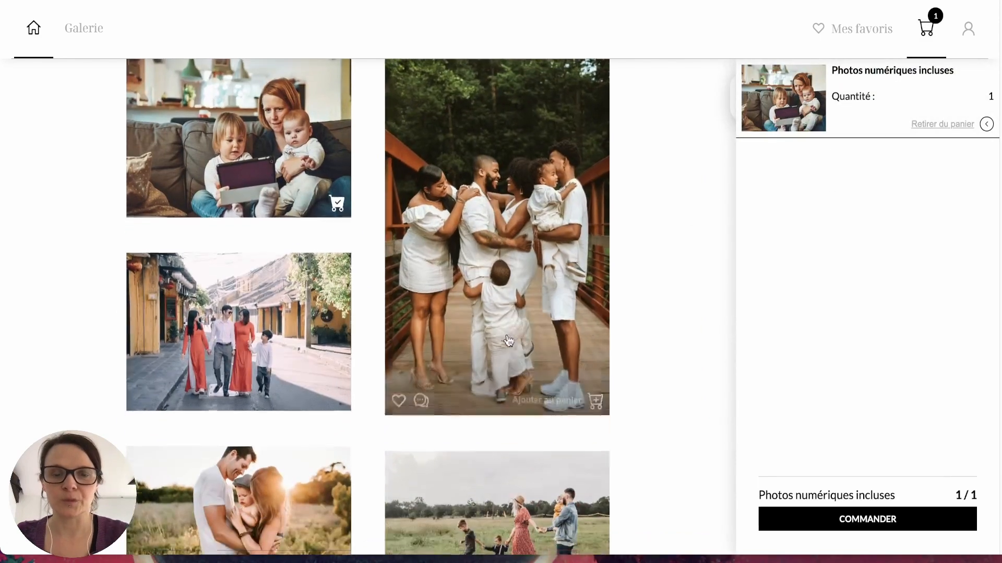
pyautogui.click(539, 402)
pyautogui.click(813, 169)
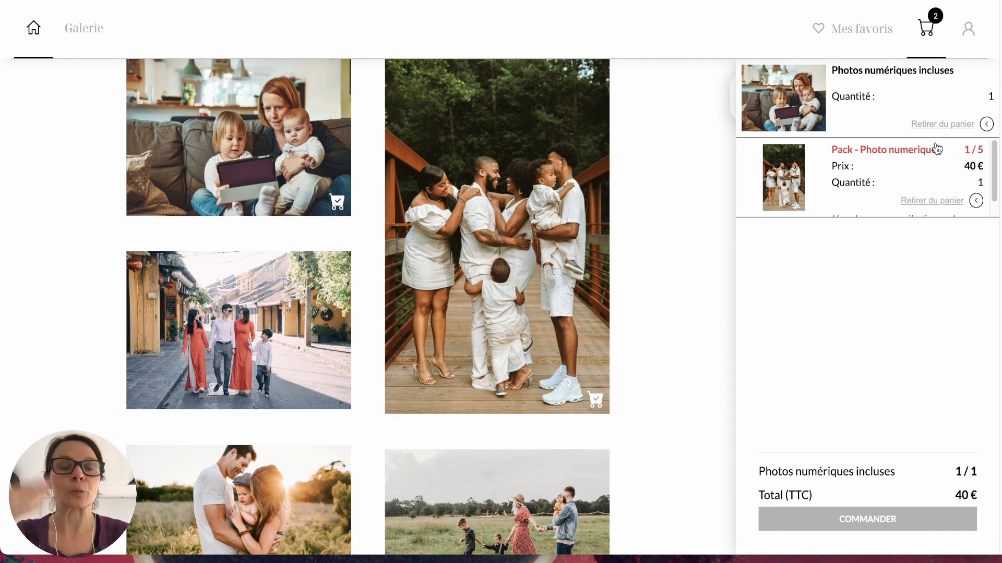
# - Complete the five-photo pack with the street family, the couple with baby, the family walking in the field and the sunset silhouettes
pyautogui.scroll(-3, 244, 404)
pyautogui.click(285, 254)
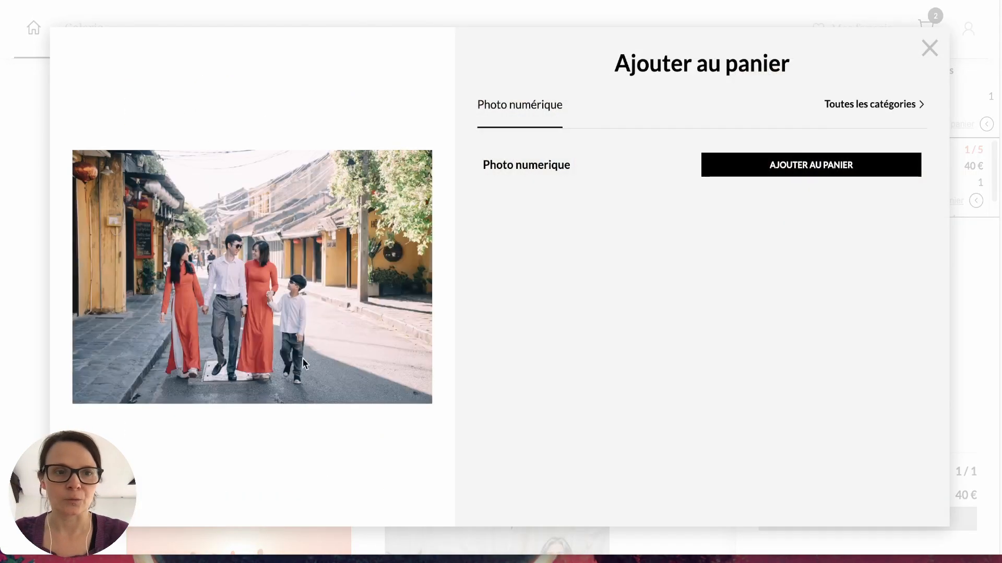
pyautogui.click(740, 165)
pyautogui.scroll(-2, 288, 413)
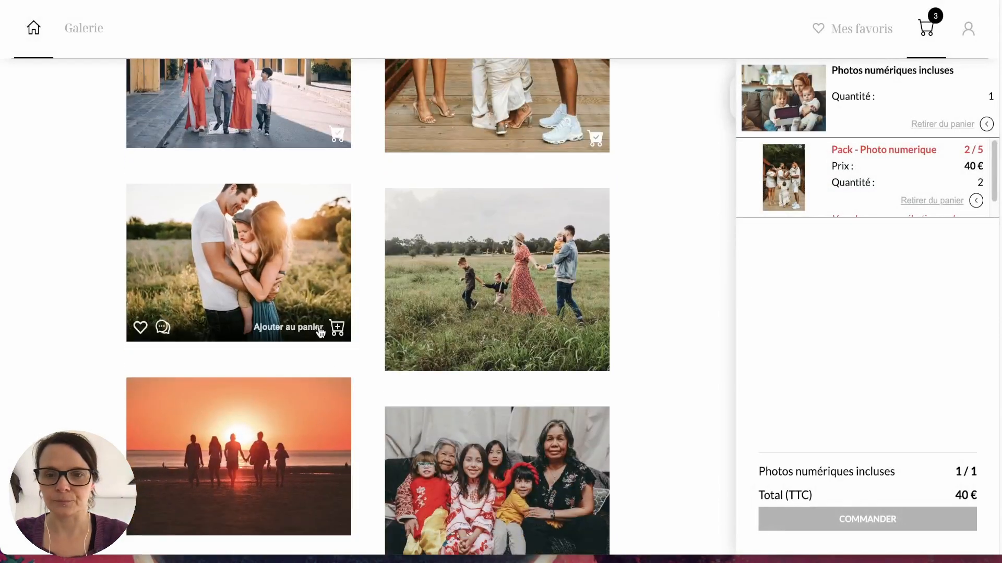
pyautogui.click(313, 329)
pyautogui.click(816, 164)
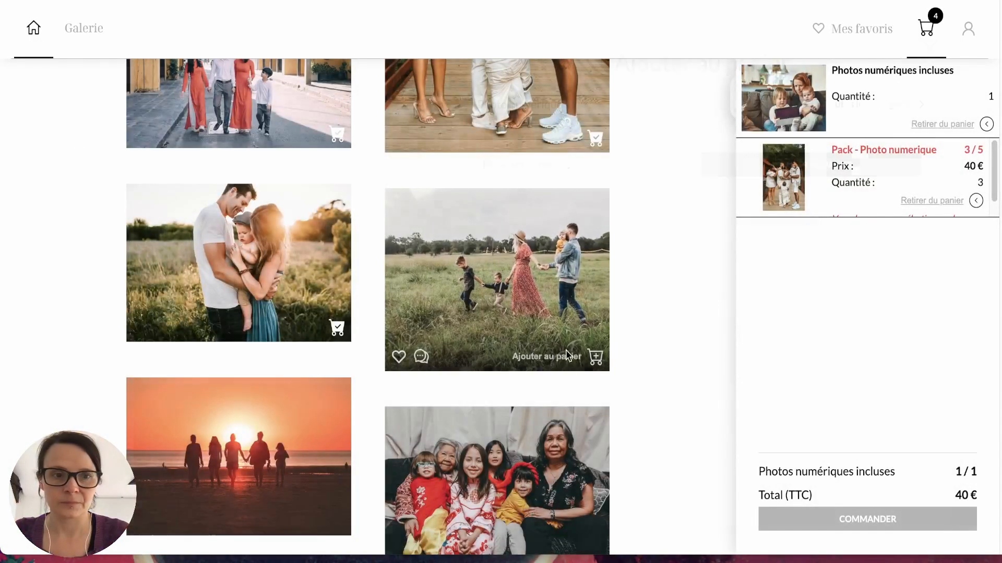
pyautogui.click(555, 357)
pyautogui.click(764, 165)
pyautogui.scroll(-2, 274, 422)
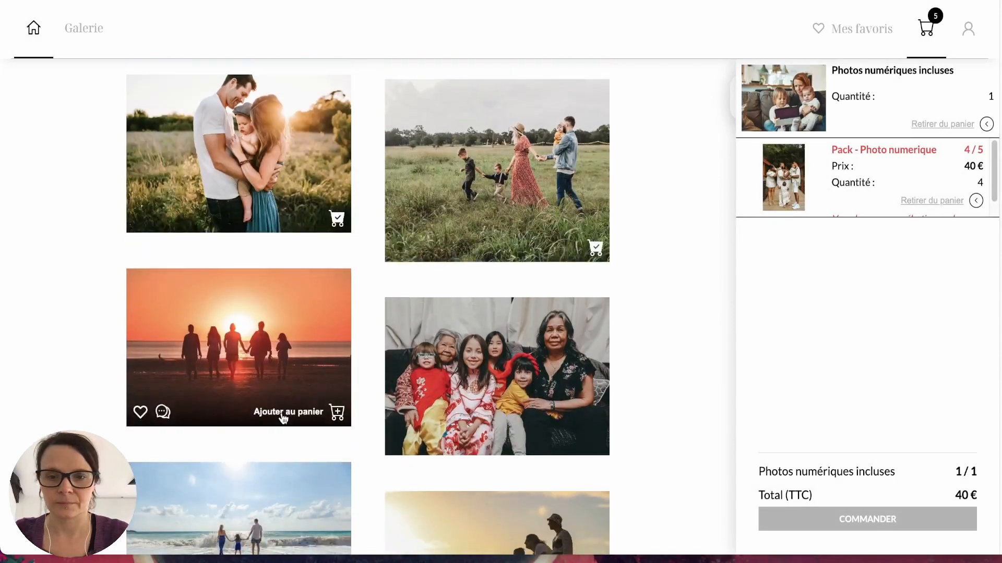
pyautogui.click(282, 415)
pyautogui.click(886, 154)
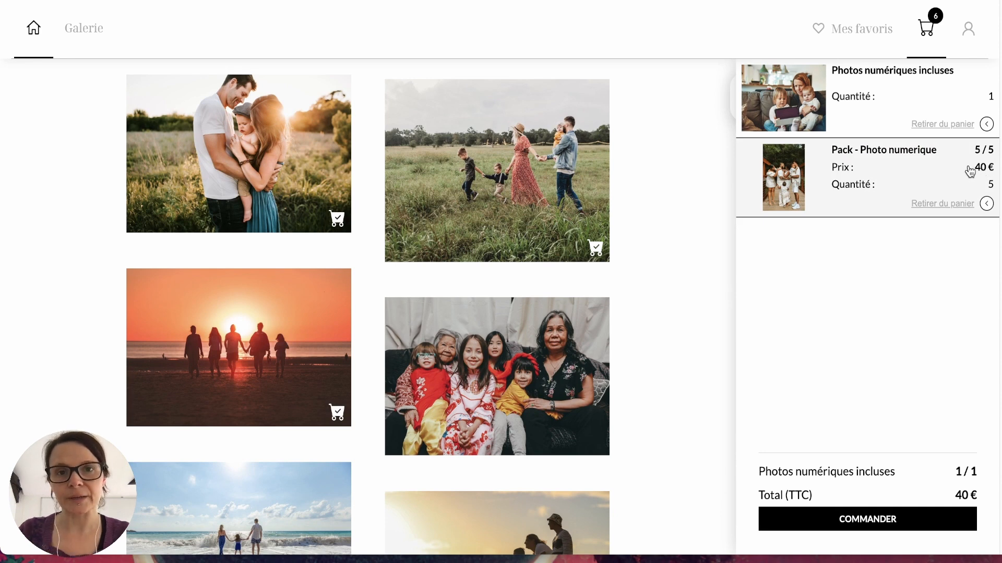
# - Add the photo of the family with the pointing child in the golden field as an extra beyond the five-photo pack
pyautogui.scroll(-1, 822, 238)
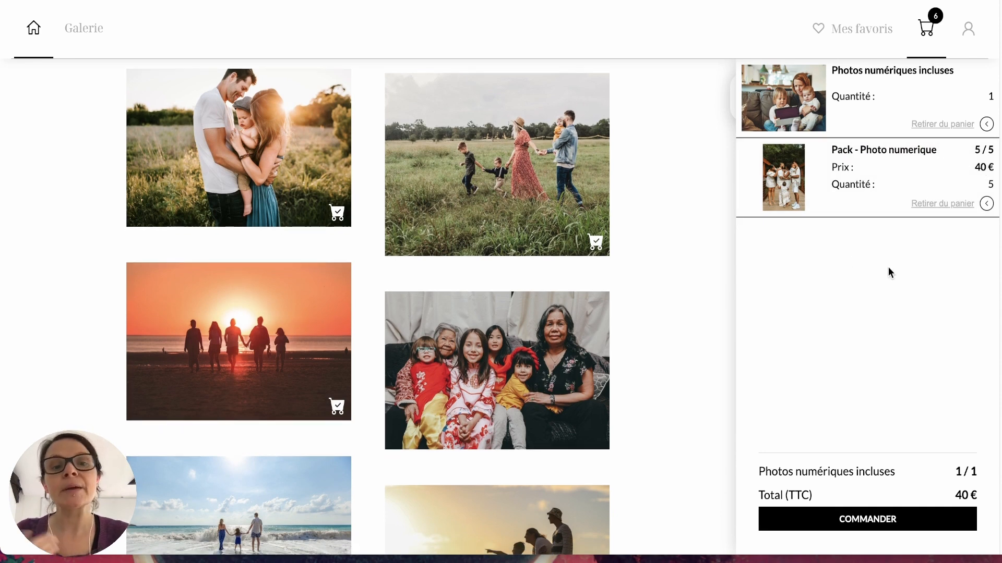
pyautogui.scroll(-3, 394, 418)
pyautogui.click(533, 461)
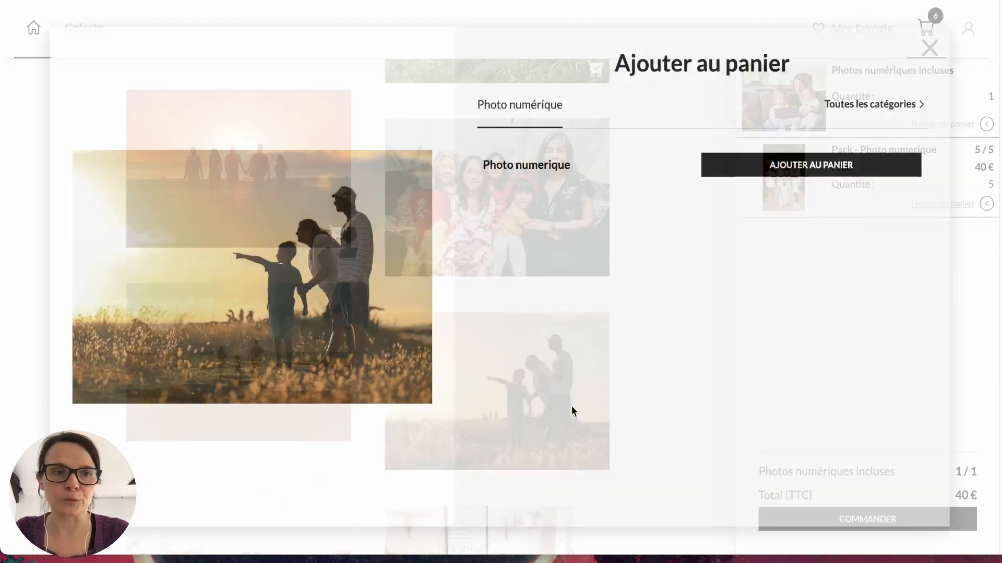
pyautogui.click(835, 164)
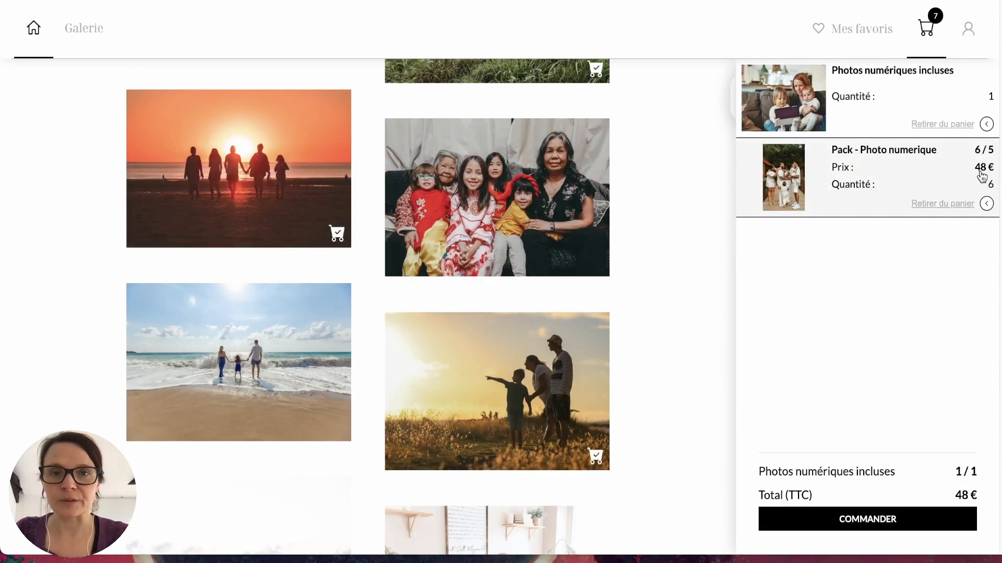
# - Add the family holding hands in the waves and the embracing family facing the sea to the cart as extra digital photos
pyautogui.scroll(-2, 267, 312)
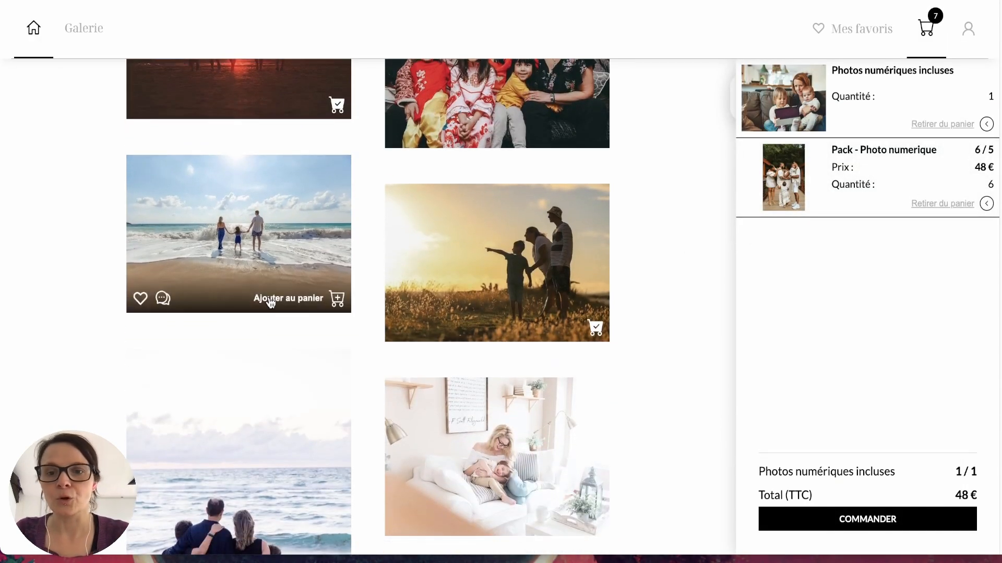
pyautogui.click(269, 298)
pyautogui.click(768, 164)
pyautogui.scroll(-2, 382, 257)
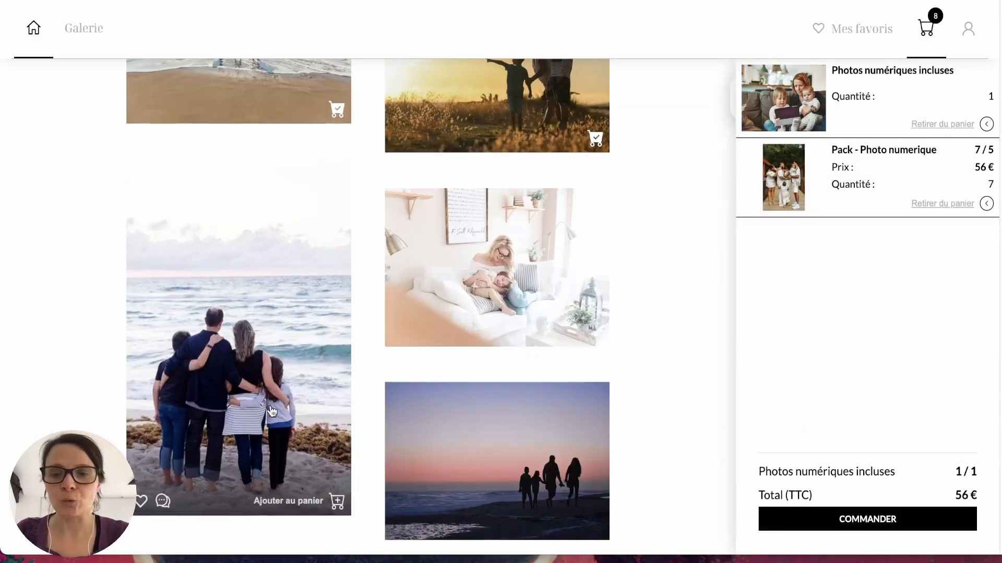
pyautogui.click(301, 511)
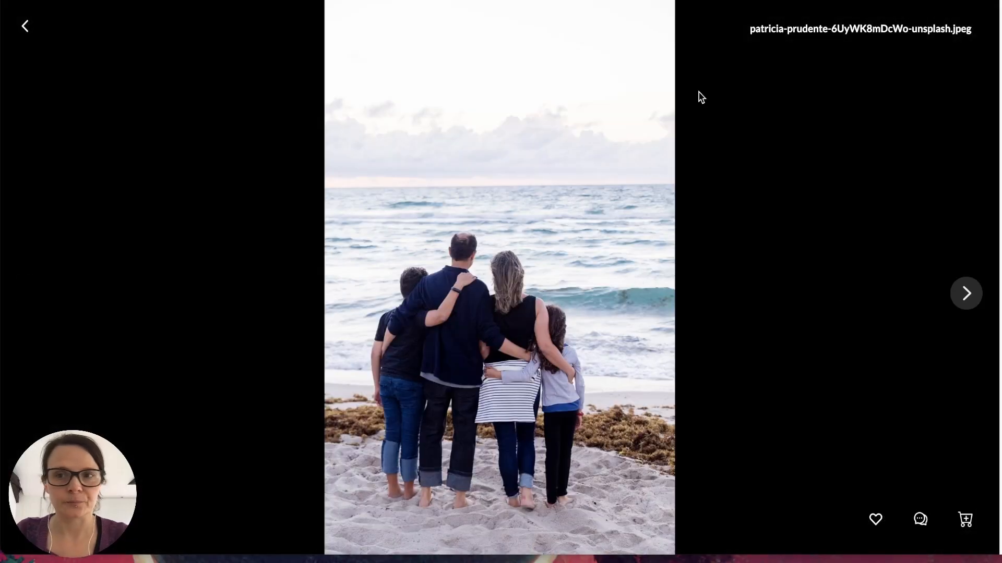
pyautogui.click(24, 27)
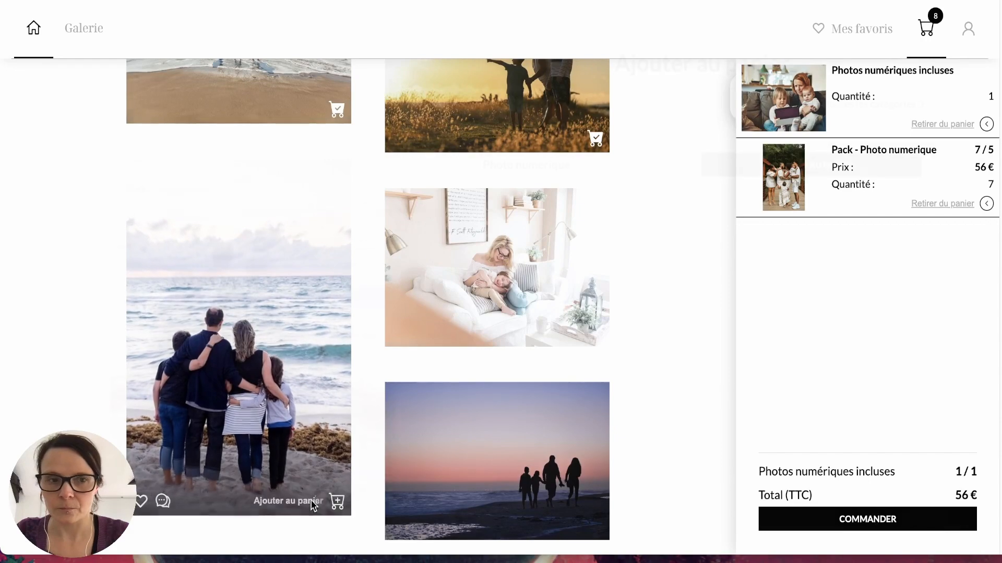
pyautogui.click(313, 502)
pyautogui.click(771, 164)
# - Add the dusk family silhouettes and the mother with child on the white sofa to the cart, completing a ten-photo pack
pyautogui.scroll(-1, 573, 365)
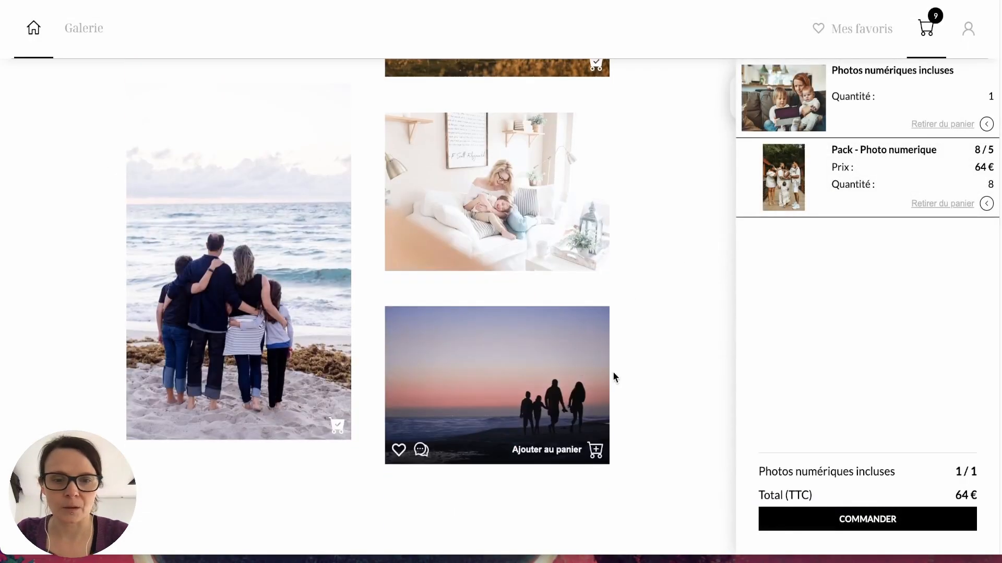
pyautogui.click(543, 456)
pyautogui.click(747, 171)
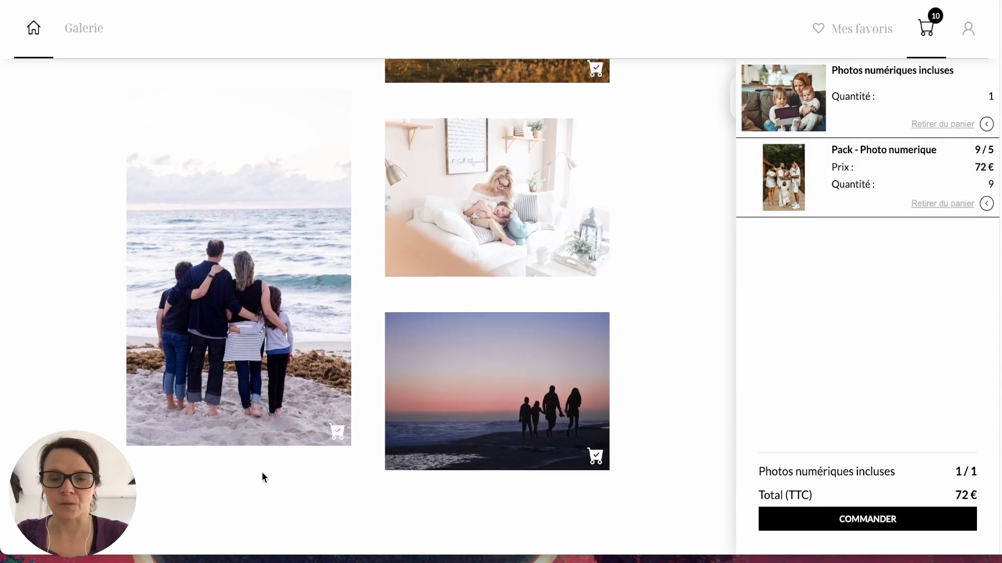
pyautogui.scroll(1, 521, 292)
pyautogui.click(564, 291)
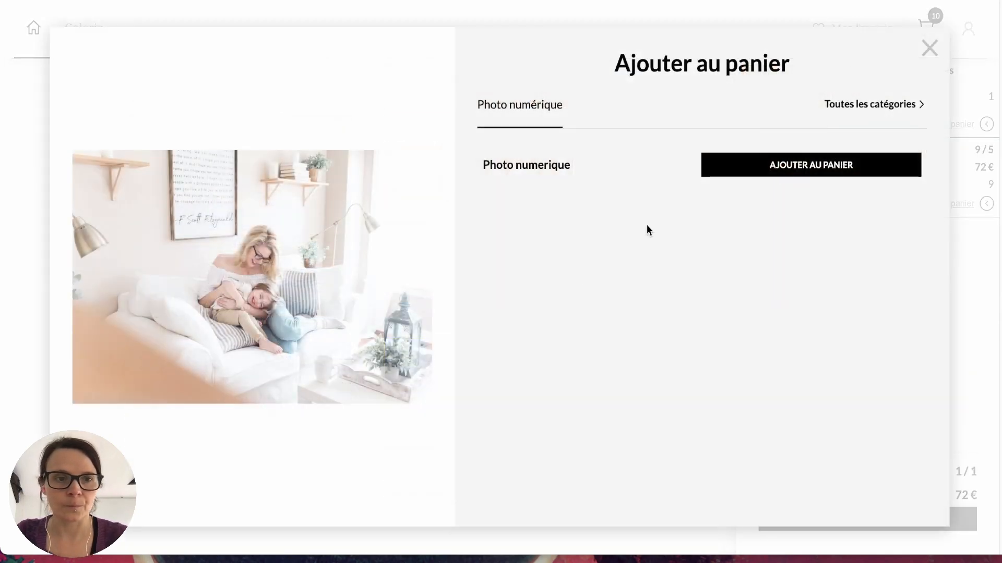
pyautogui.click(741, 170)
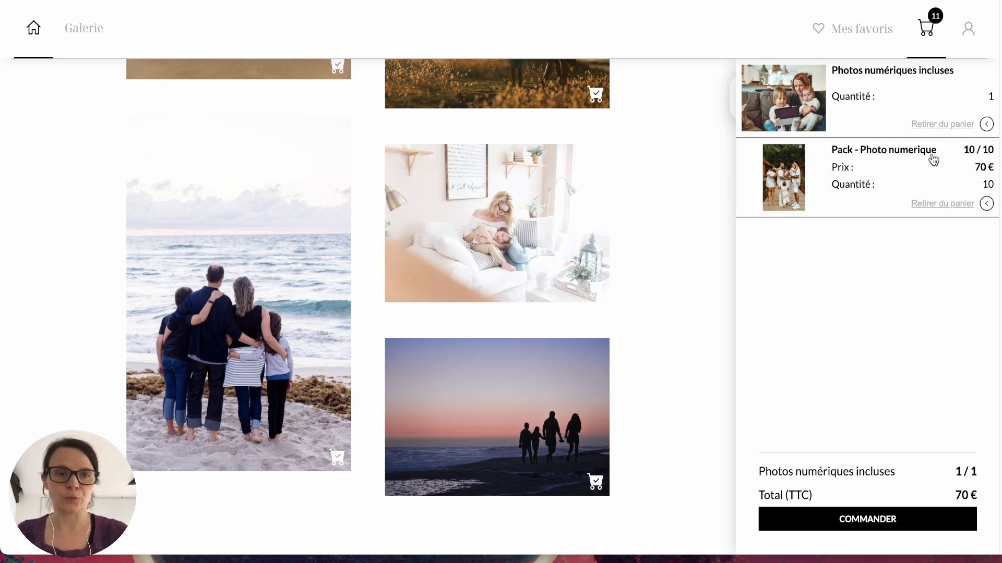
pyautogui.scroll(5, 416, 273)
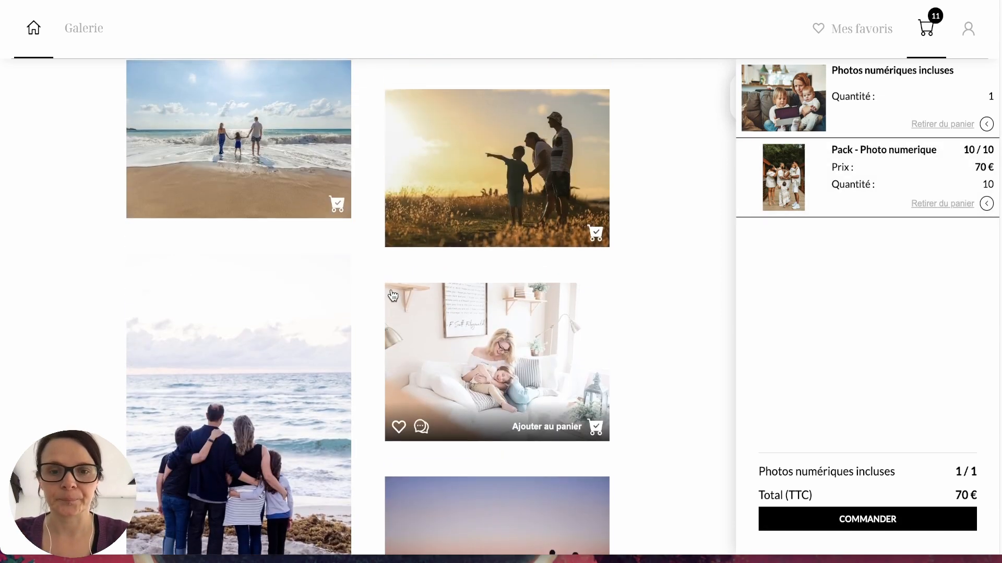
# - Return to the gallery administration and start a new pricing plan in the catalogue's pricing plans
pyautogui.click(209, 1)
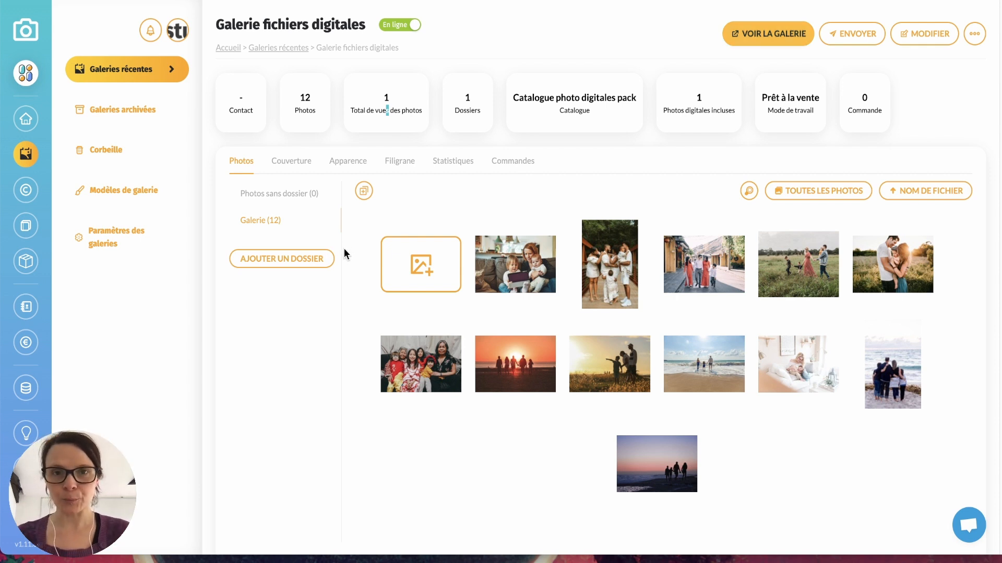
pyautogui.click(29, 267)
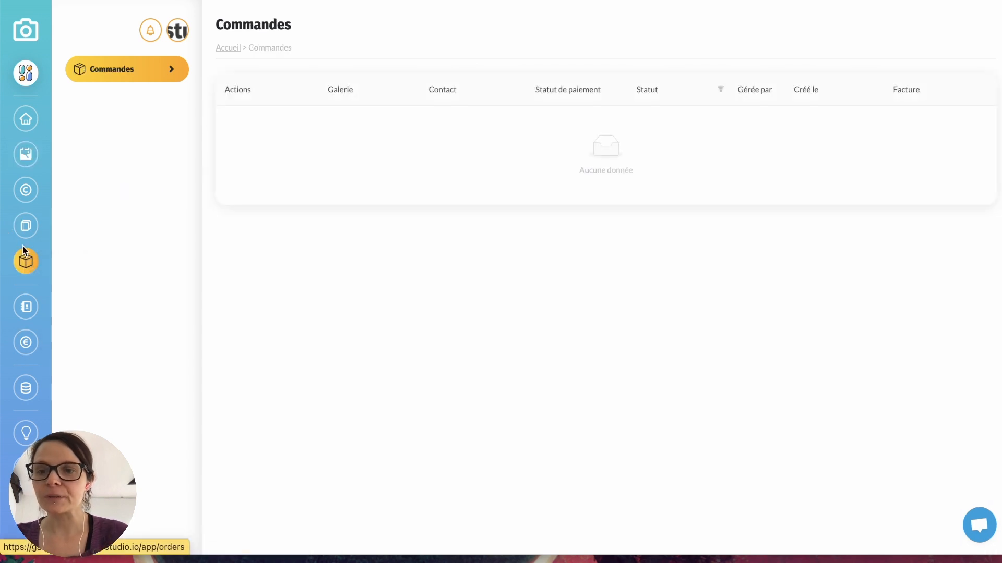
pyautogui.click(26, 225)
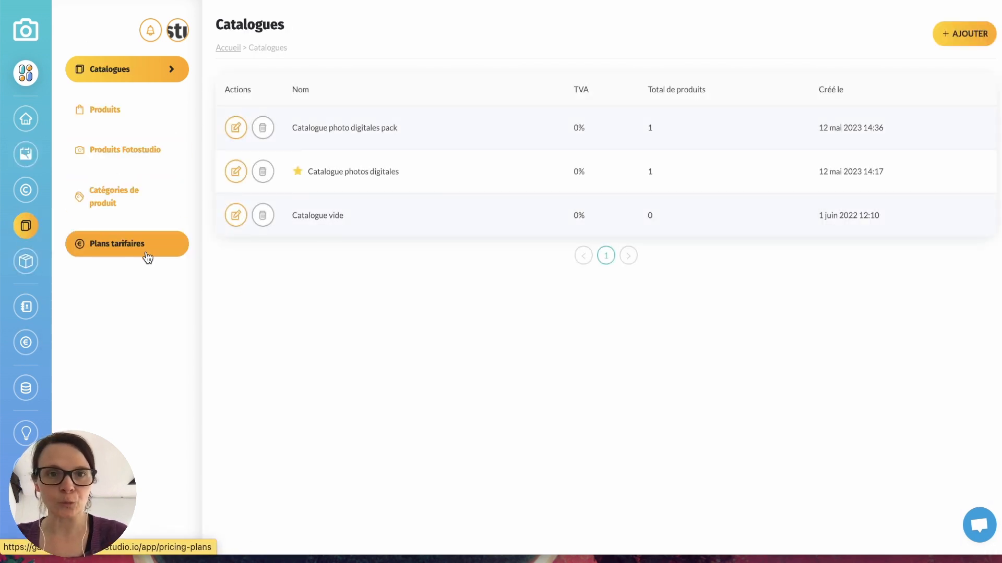
pyautogui.click(112, 249)
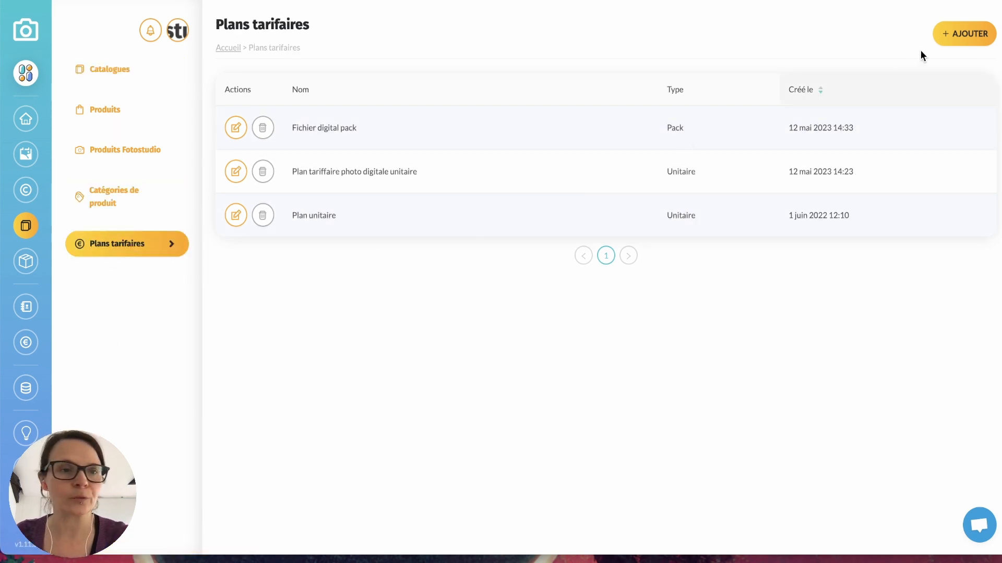
pyautogui.click(950, 34)
# - Name the new pricing plan "Plant tarifaire impression 10x15"
pyautogui.click(470, 193)
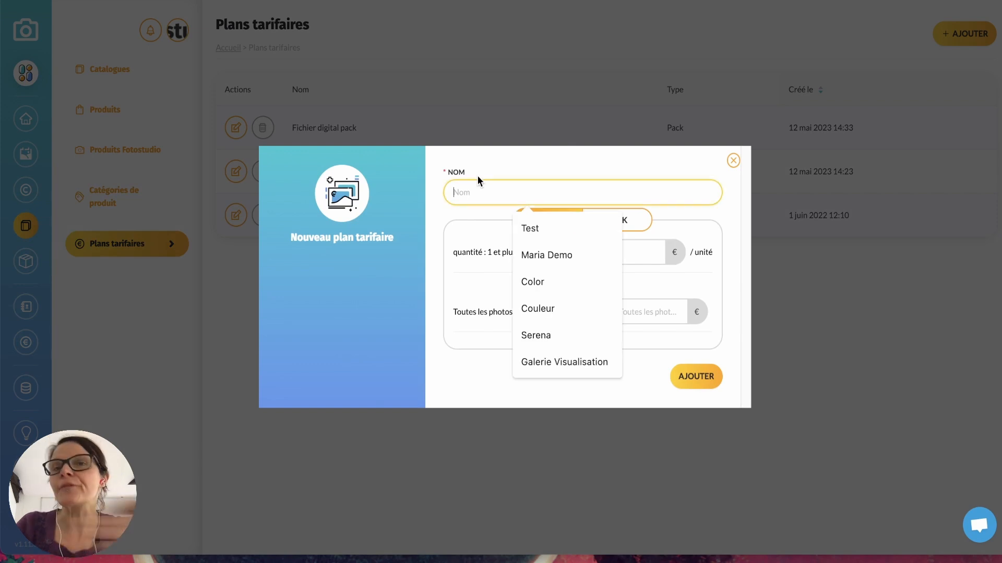
pyautogui.write('P;')
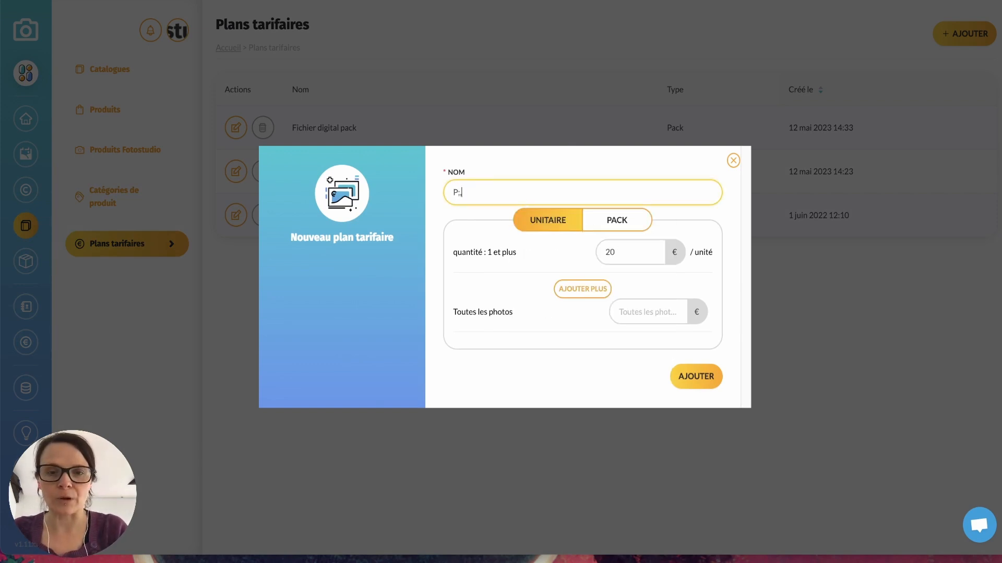
pyautogui.press('BackSpace')
pyautogui.write('lan')
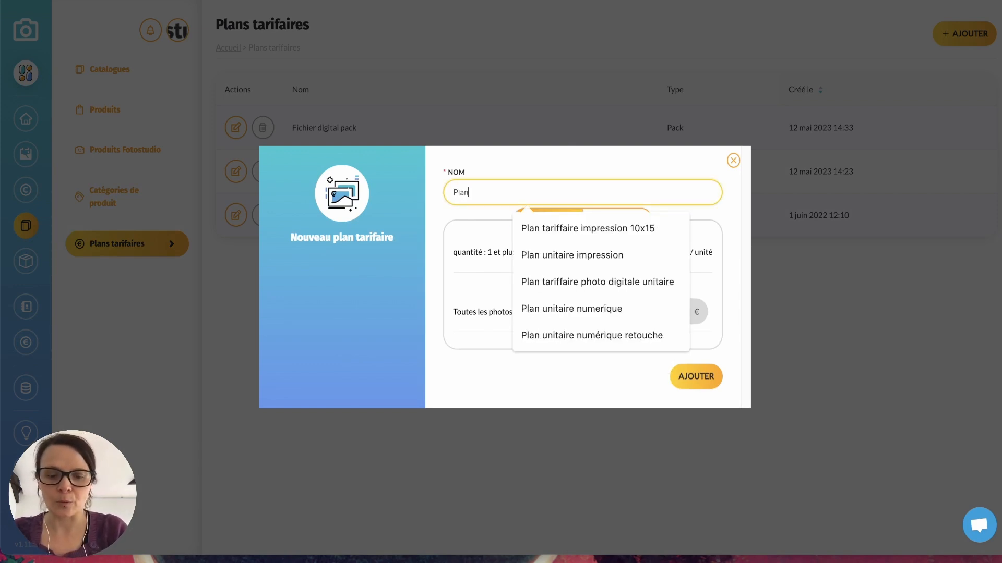
pyautogui.write('t tariffaire i')
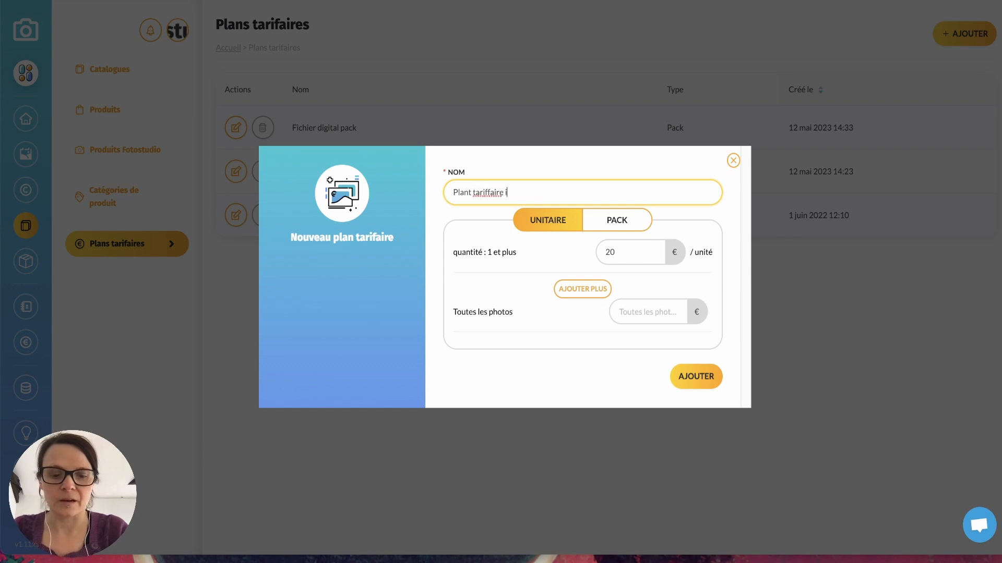
pyautogui.press('BackSpace')
pyautogui.press('BackSpace')
pyautogui.press('BackSpace')
pyautogui.press('BackSpace')
pyautogui.press('BackSpace')
pyautogui.press('BackSpace')
pyautogui.press('BackSpace')
pyautogui.write('aire impression 10x15')
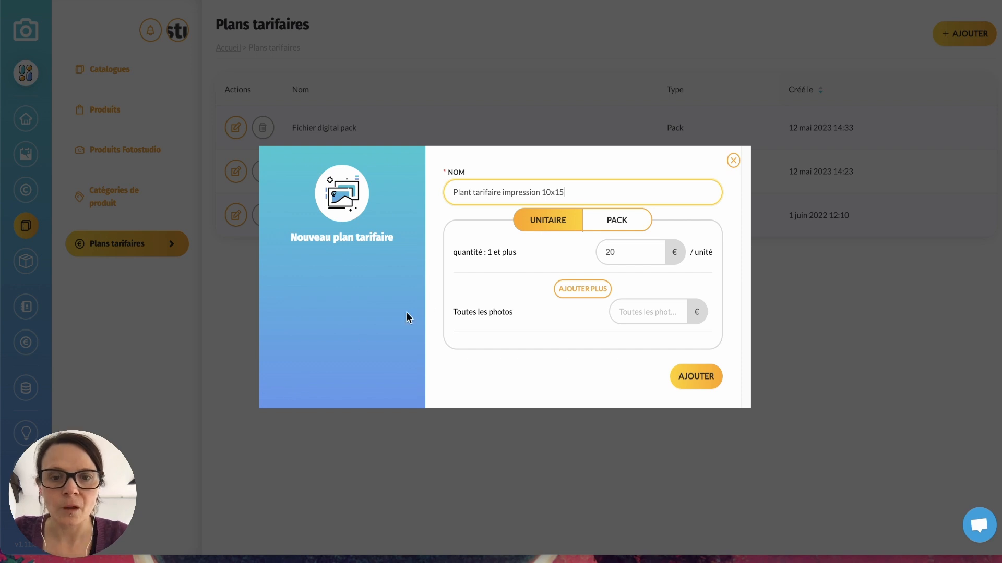
# - Try a 6 € unit price and a pack price of 6 € for quantity 1, and return to unit pricing
pyautogui.doubleClick(619, 251)
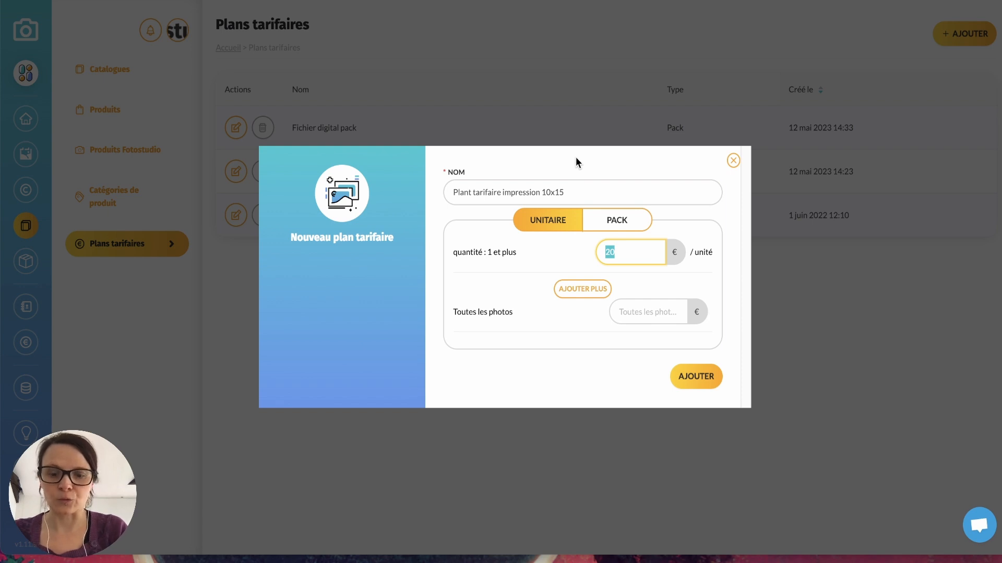
pyautogui.write('6')
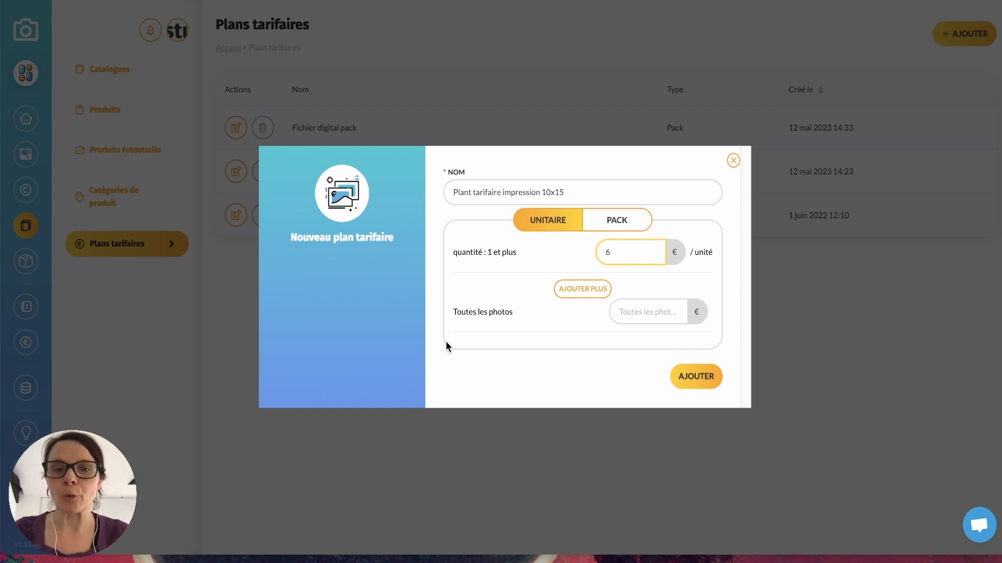
pyautogui.click(614, 220)
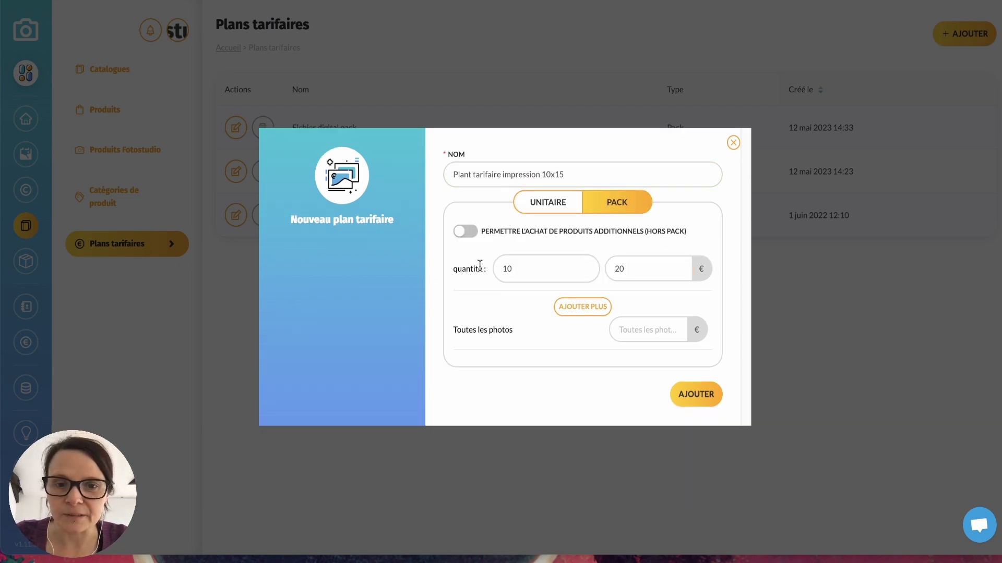
pyautogui.doubleClick(517, 268)
pyautogui.write('1')
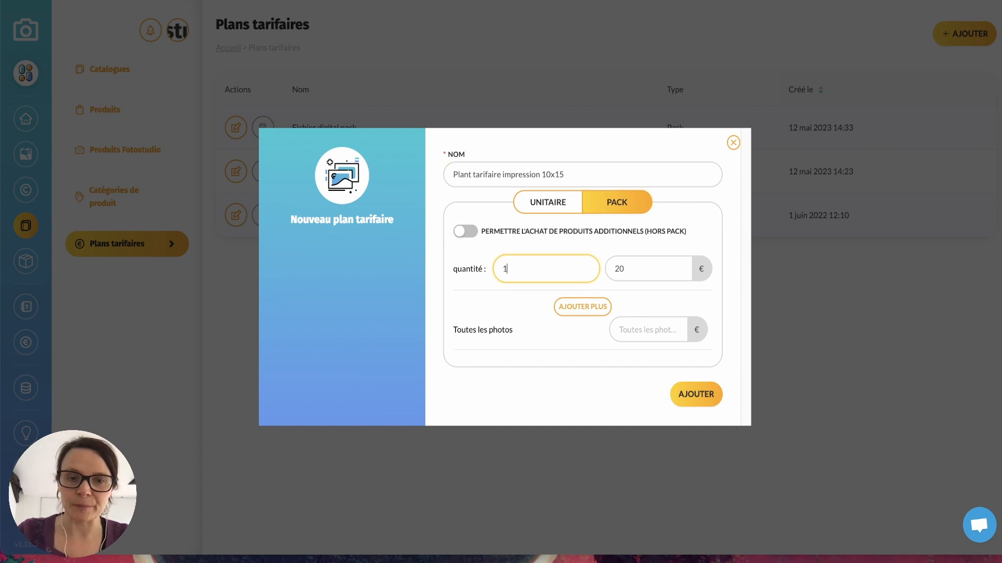
pyautogui.doubleClick(621, 269)
pyautogui.write('6')
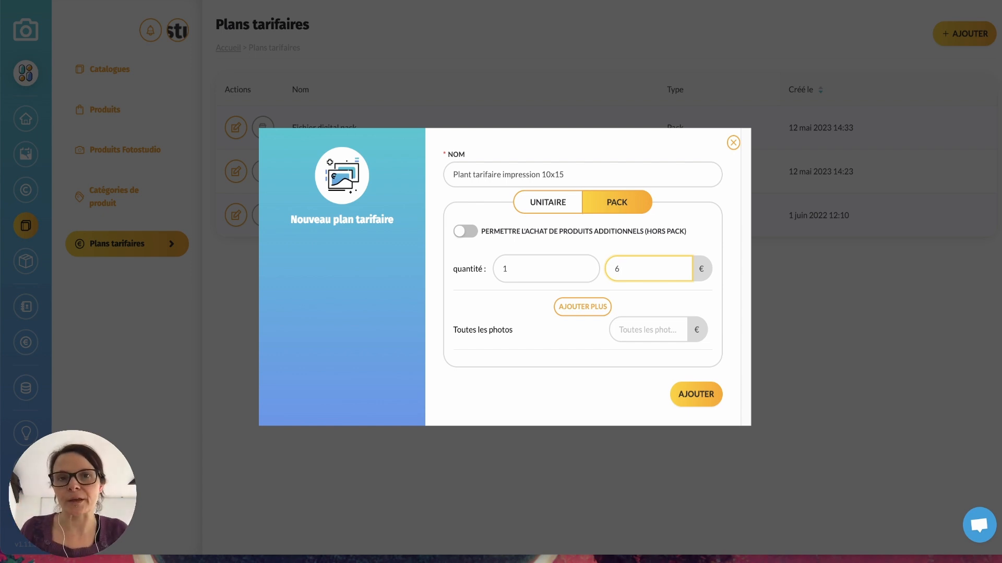
pyautogui.click(539, 207)
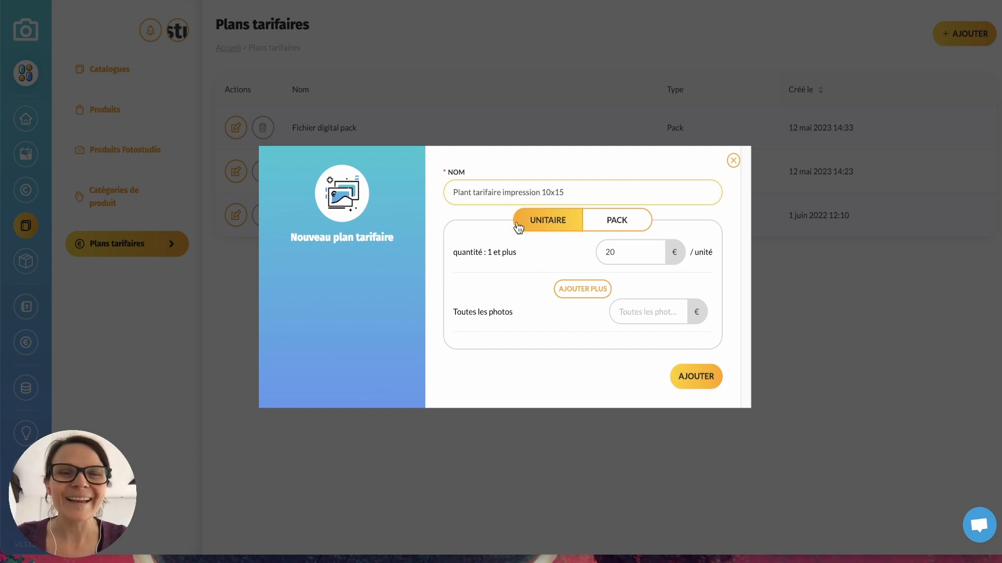
# - Set the print plan's unit price to 6 € for one or more and add the plan
pyautogui.moveTo(621, 255); pyautogui.dragTo(585, 258)
pyautogui.write('6')
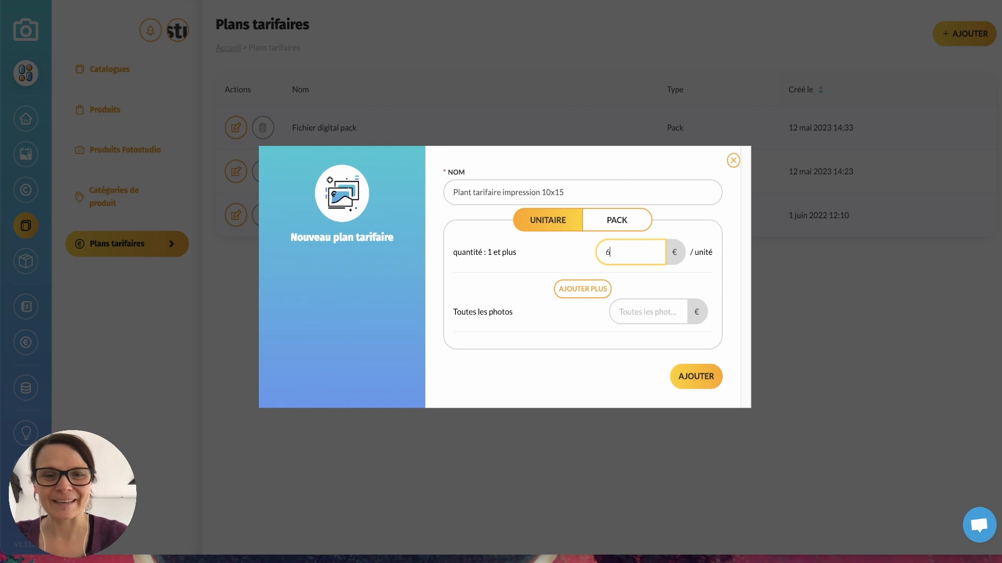
pyautogui.click(697, 376)
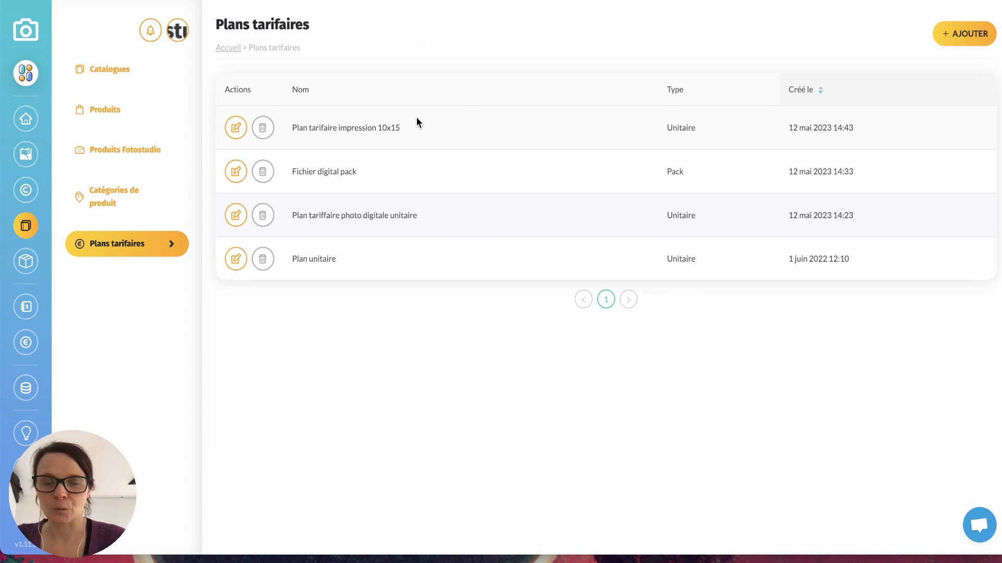
# - Create a unit pricing plan named "Plan tariffaire cadre", keeping the default price
pyautogui.click(952, 35)
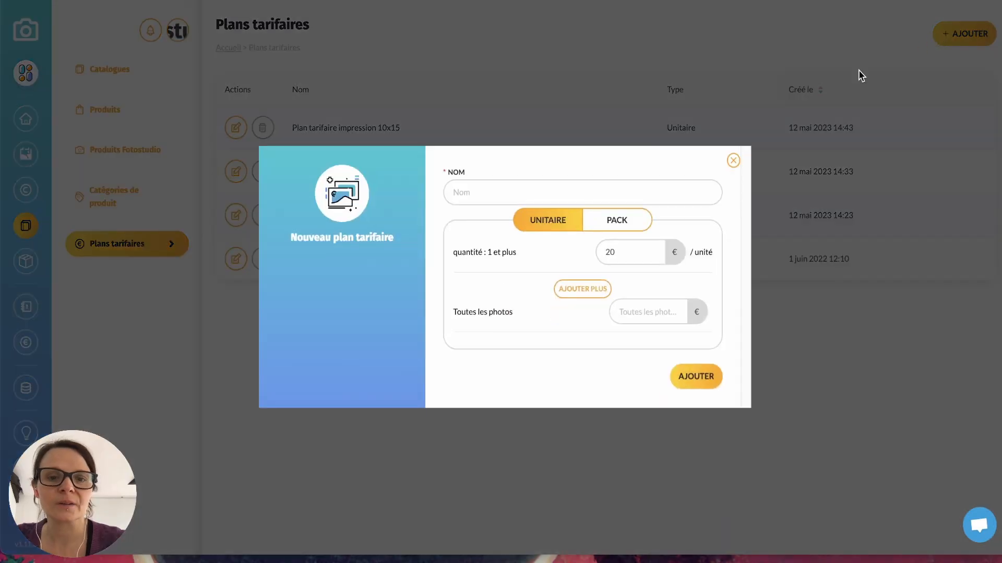
pyautogui.click(471, 193)
pyautogui.write('P')
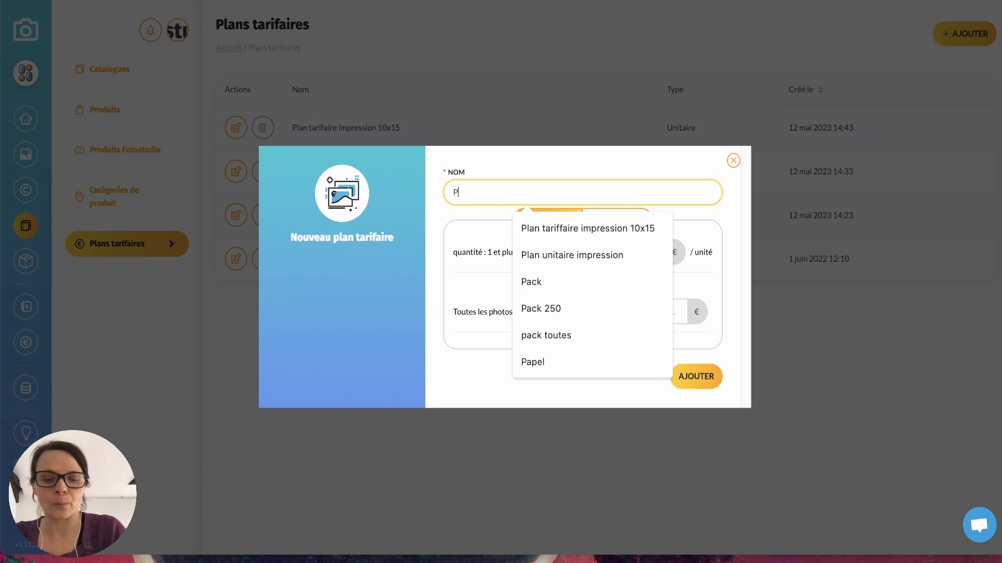
pyautogui.write('lan tariffaid')
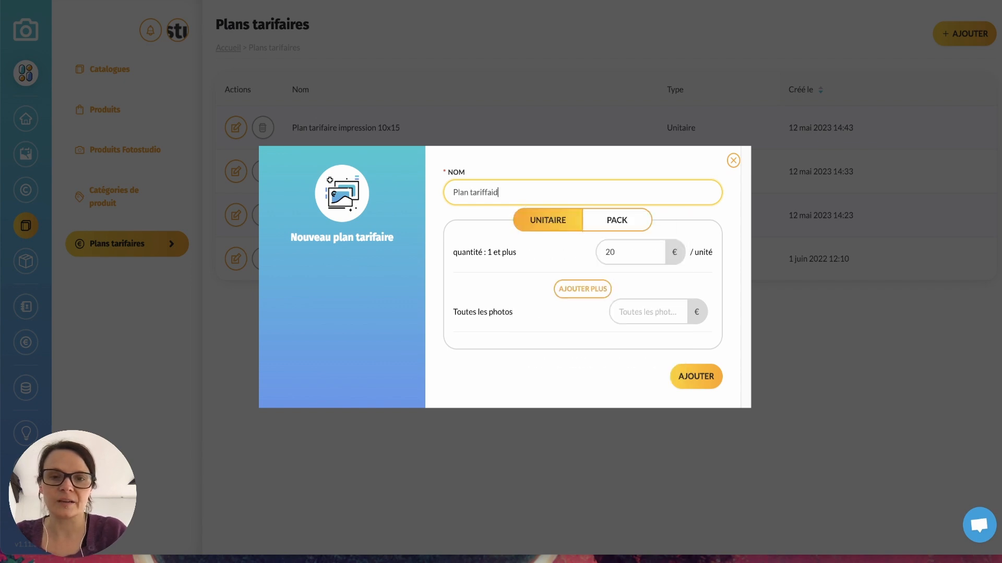
pyautogui.press('BackSpace')
pyautogui.write('re cadre')
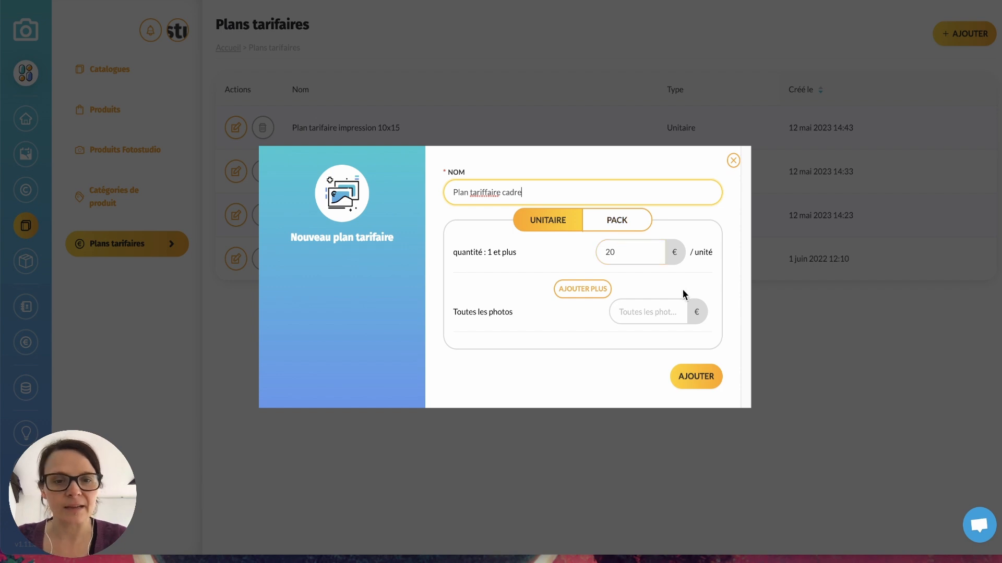
pyautogui.click(697, 377)
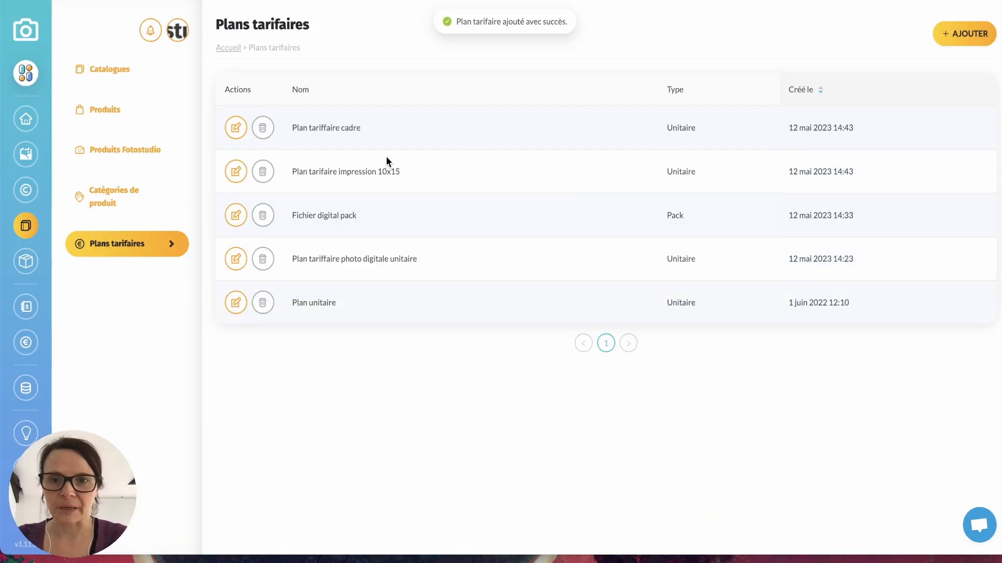
# - Correct the frame pricing plan's name to "Plan tarifaire cadre" and save it
pyautogui.click(236, 127)
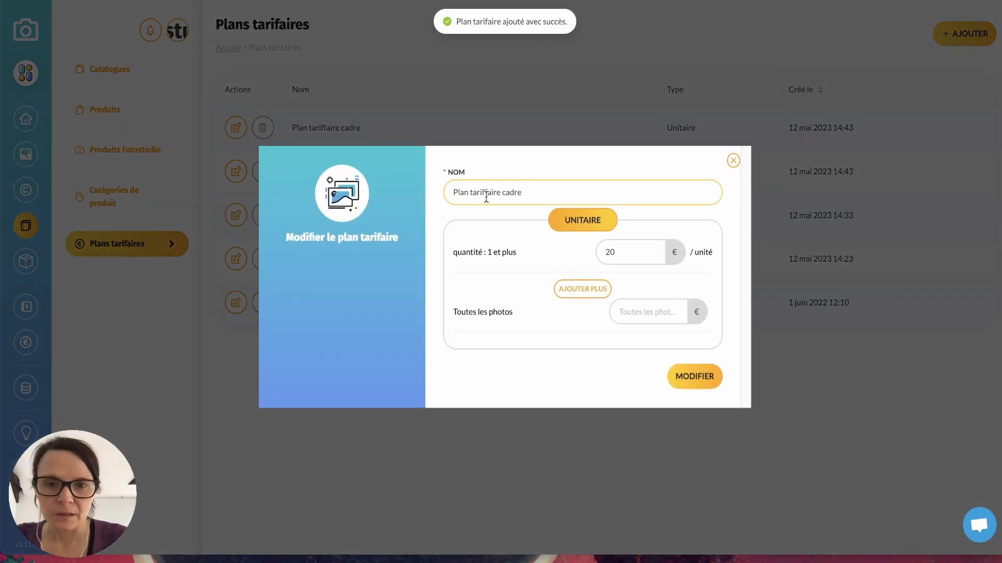
pyautogui.click(486, 197)
pyautogui.press('BackSpace')
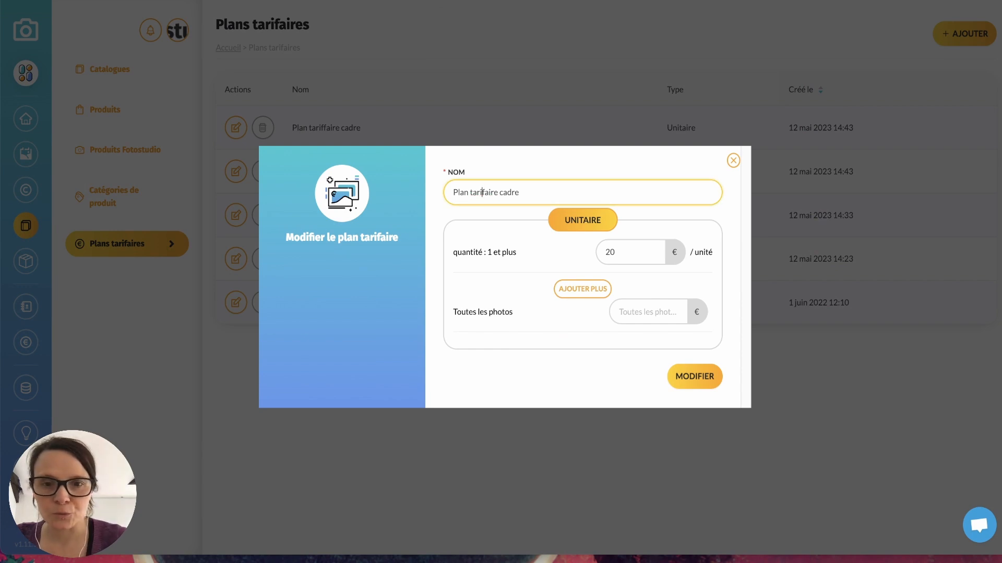
pyautogui.click(694, 377)
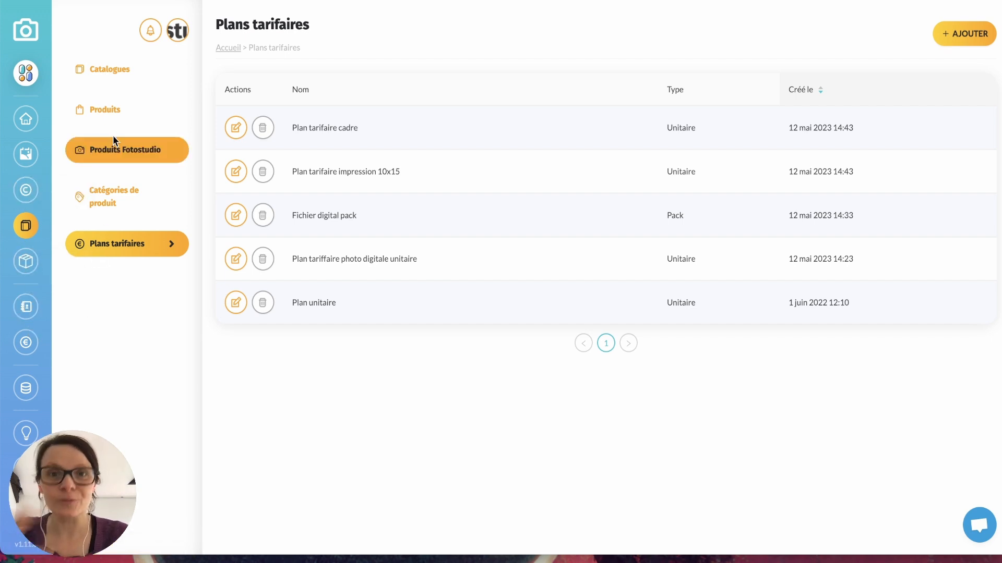
# - Start a new product named "Impression 10x15" in the Impression category
pyautogui.click(118, 110)
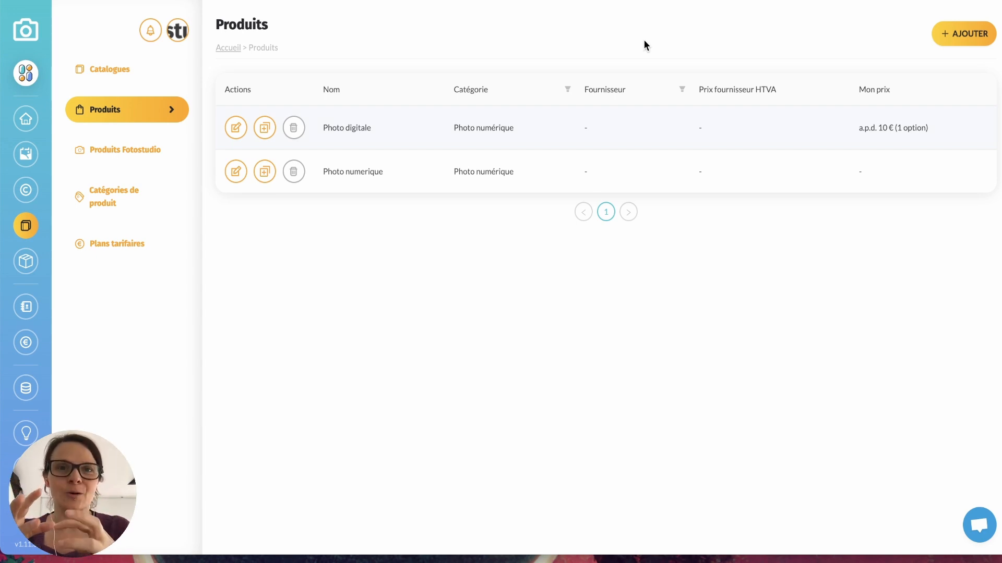
pyautogui.click(957, 33)
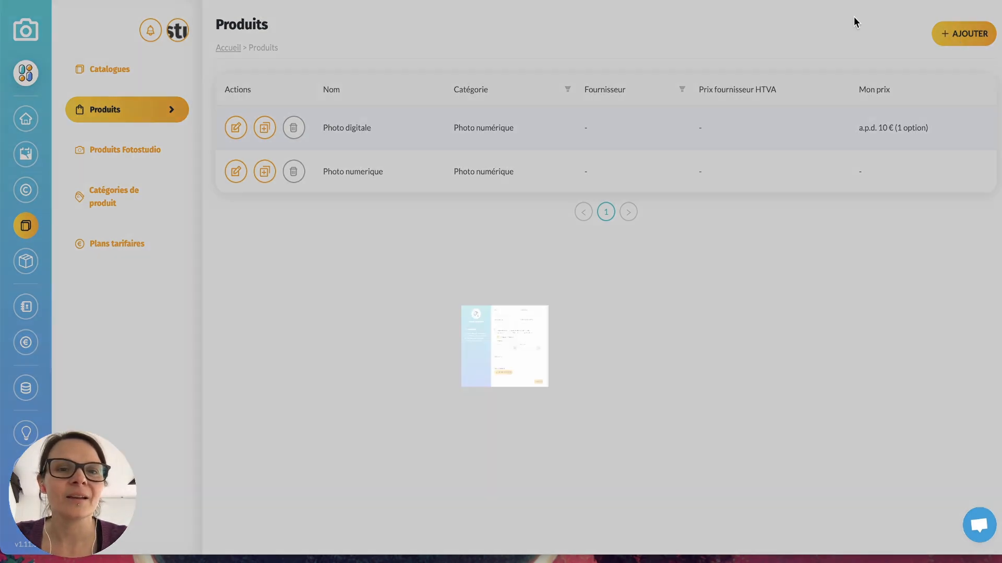
pyautogui.click(475, 91)
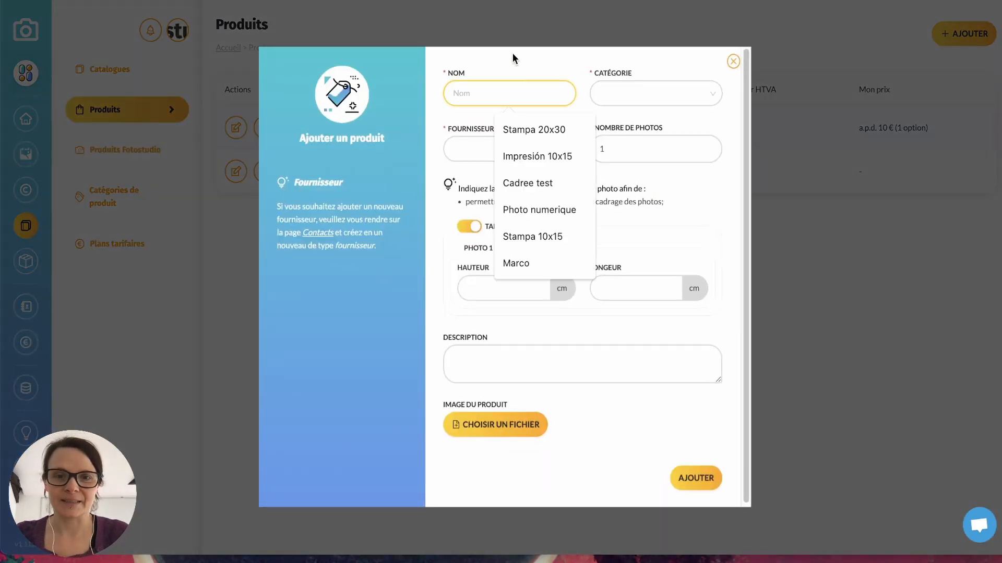
pyautogui.write('Impressi')
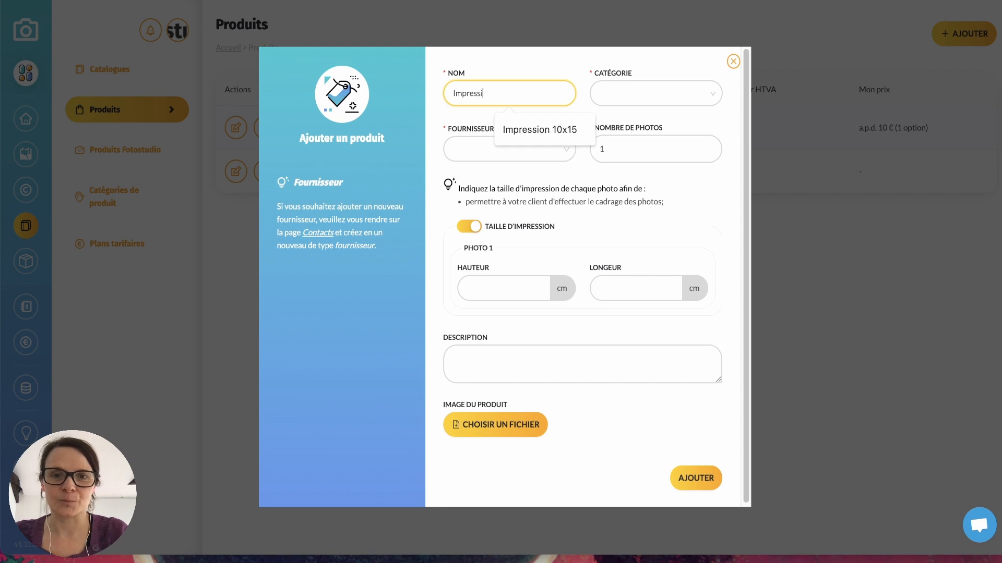
pyautogui.write('on 10x1')
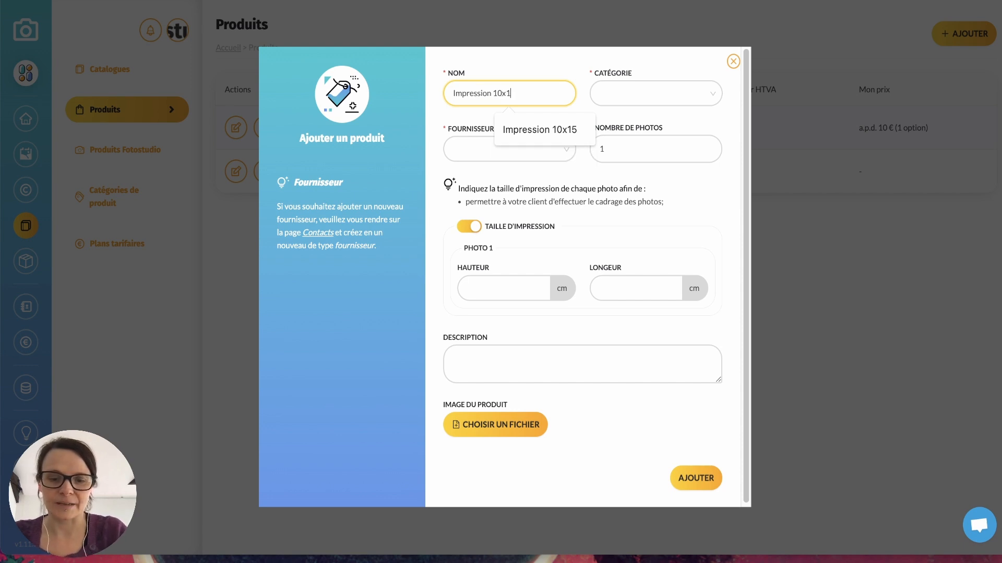
pyautogui.write('5')
pyautogui.click(639, 94)
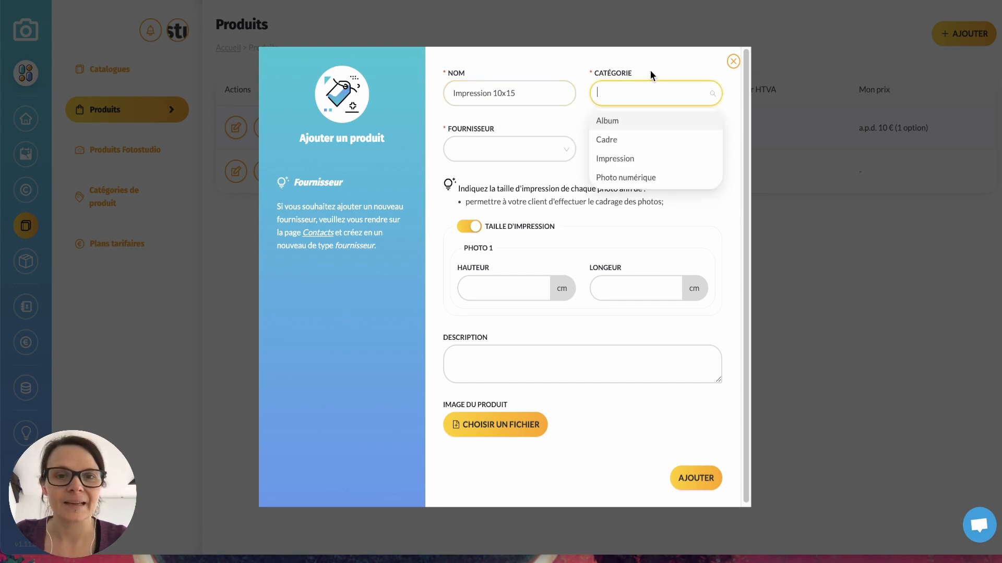
pyautogui.click(639, 156)
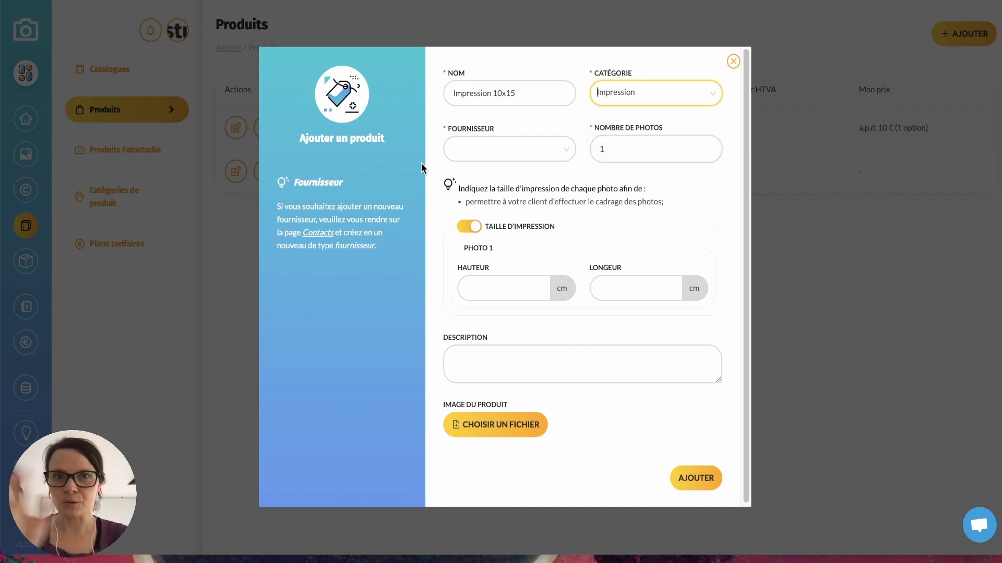
# - Set the supplier to Saal Digital, disable the print size, keep one photo, and add the product
pyautogui.click(520, 147)
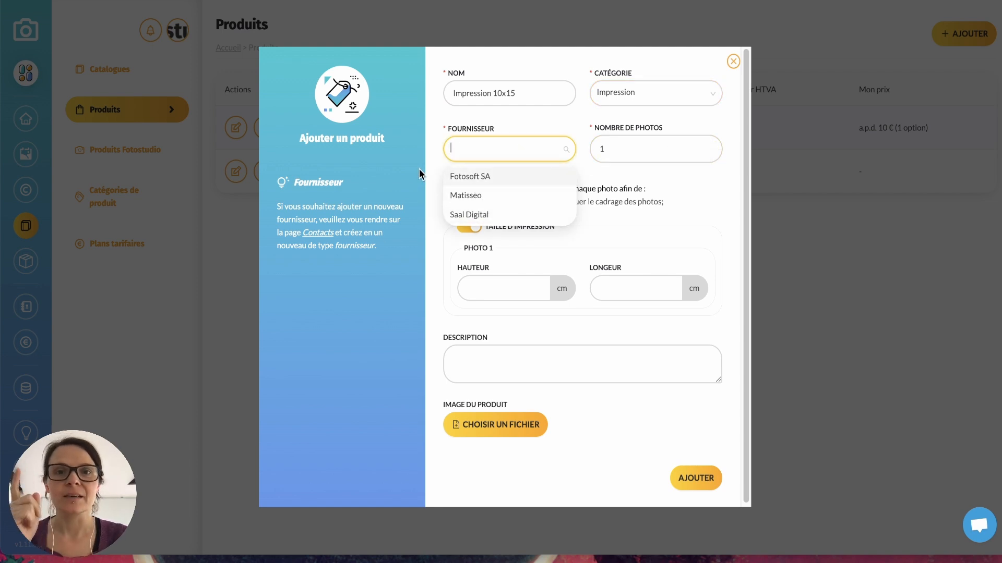
pyautogui.click(473, 216)
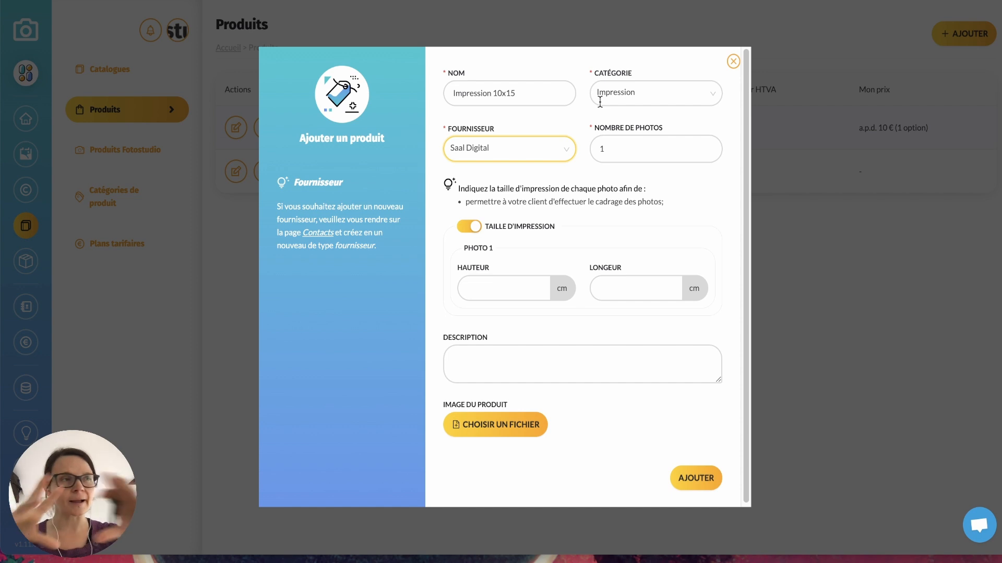
pyautogui.click(633, 146)
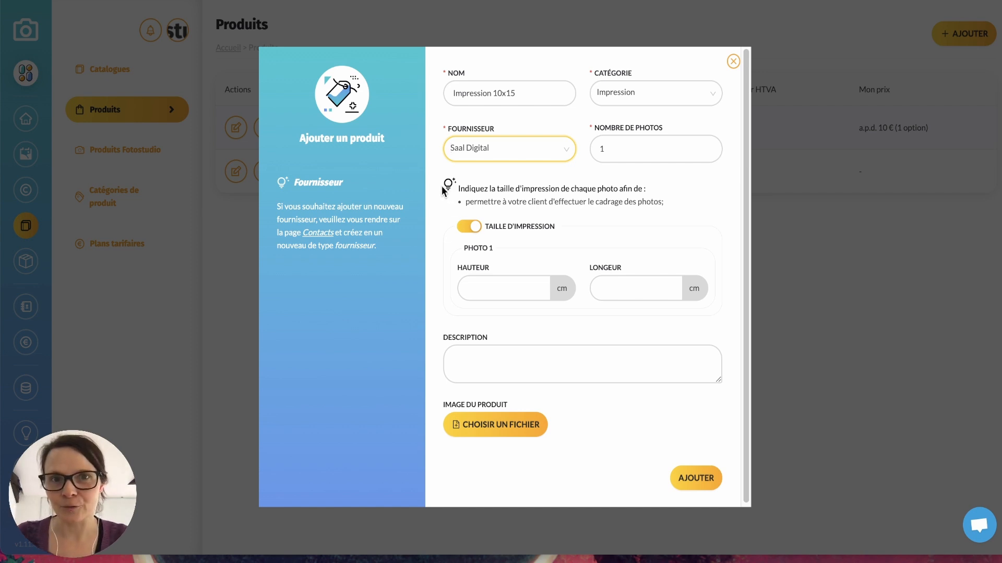
pyautogui.click(469, 227)
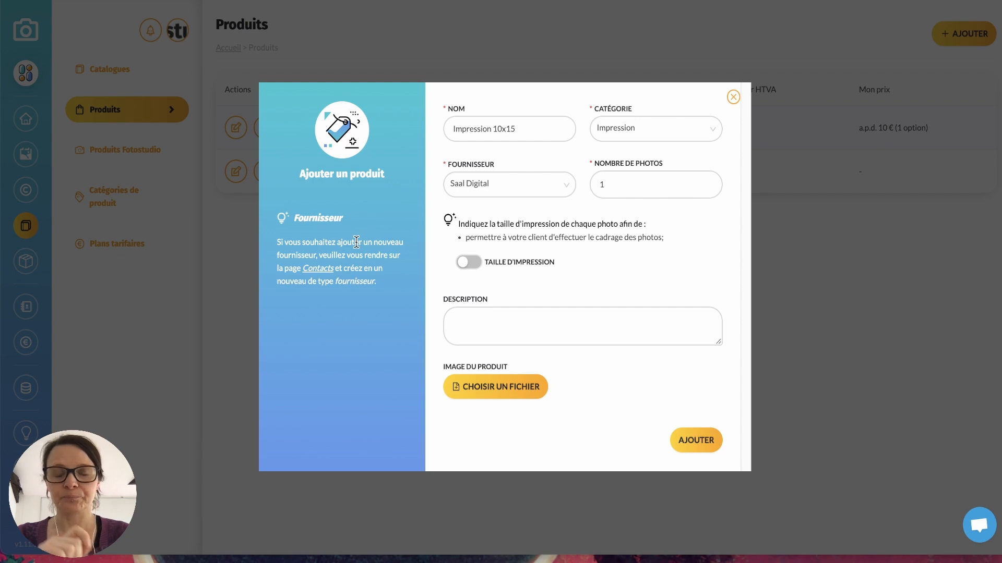
pyautogui.click(479, 264)
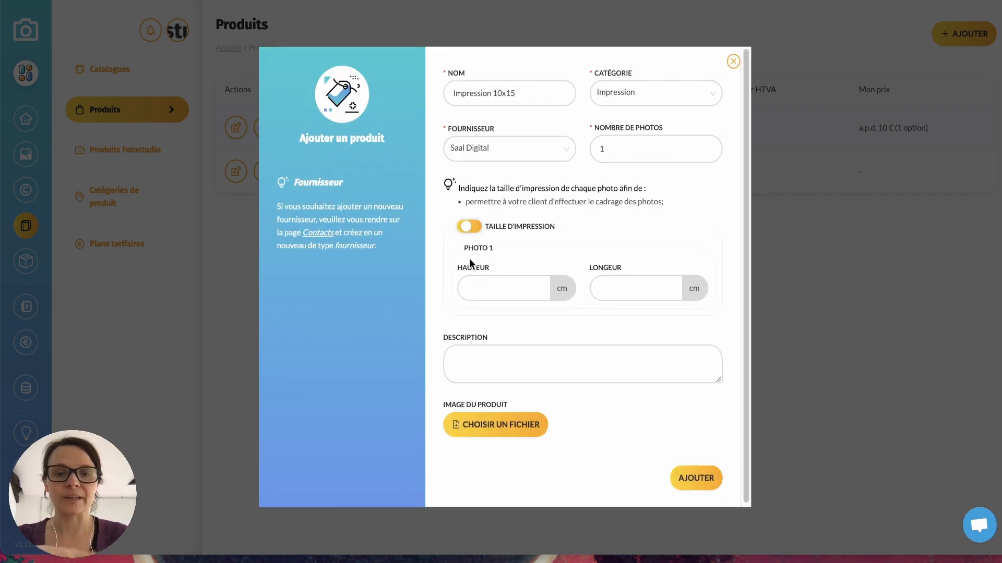
pyautogui.click(492, 285)
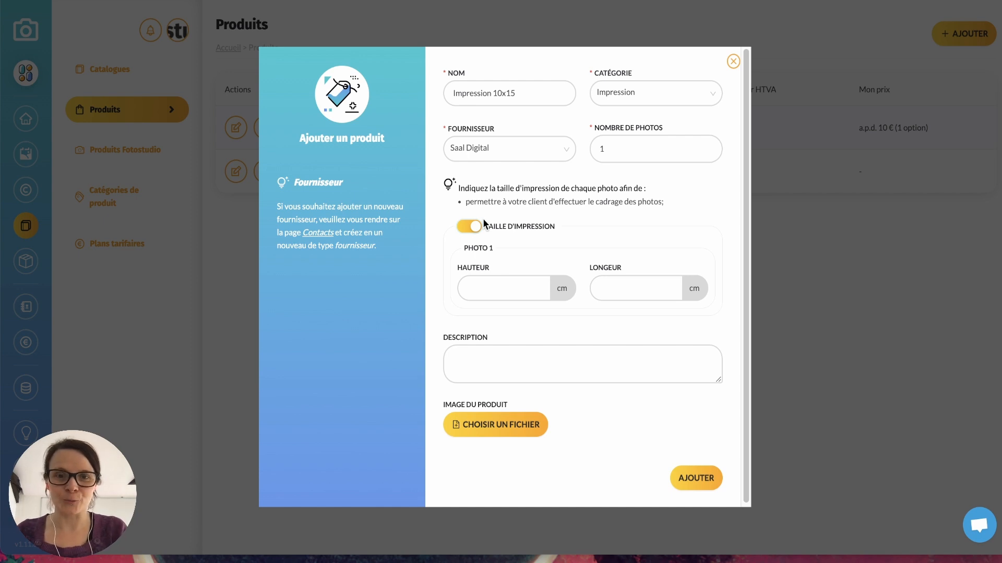
pyautogui.click(472, 228)
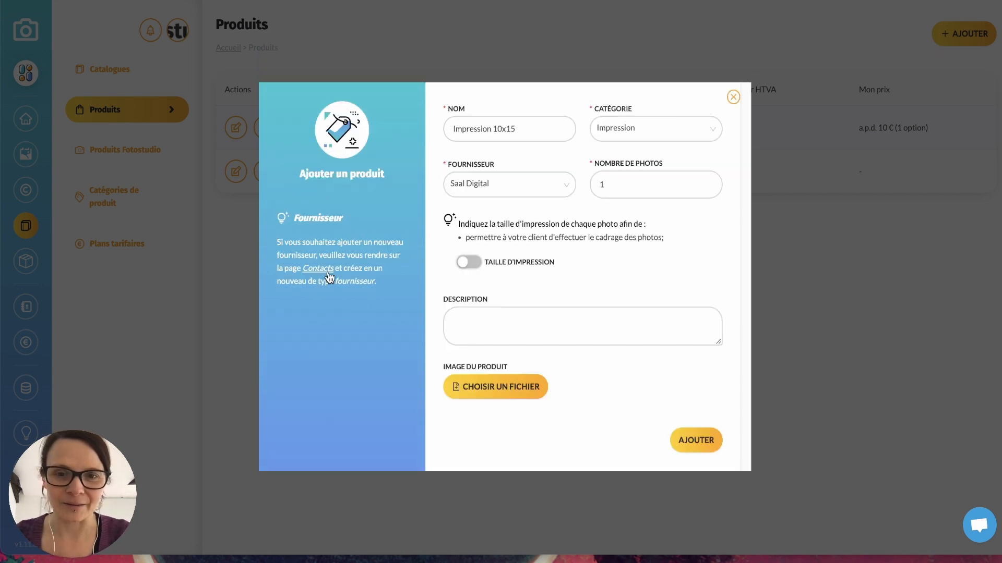
pyautogui.click(696, 441)
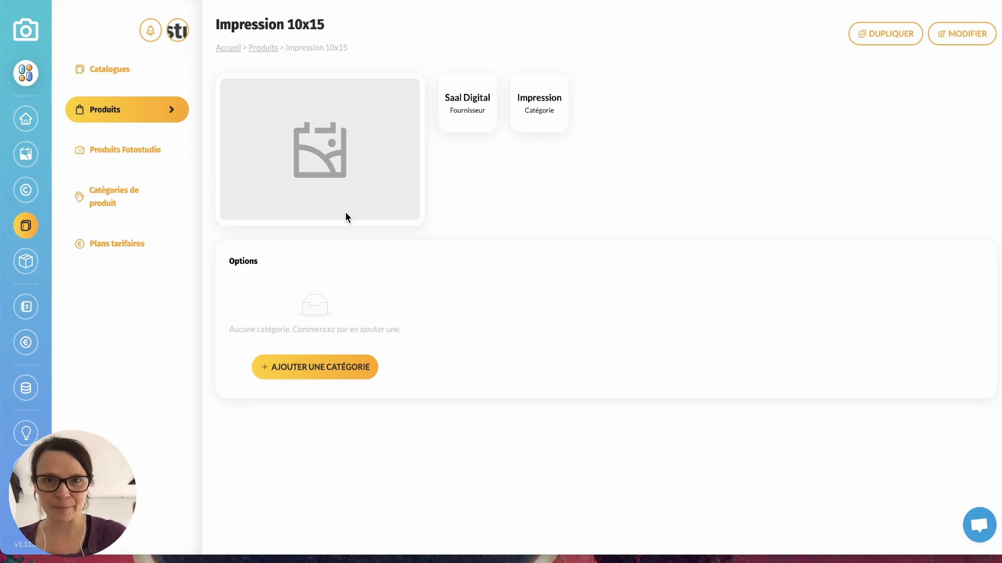
# - Add an option category named "Papier" to the Impression 10x15 product
pyautogui.click(324, 370)
pyautogui.click(490, 271)
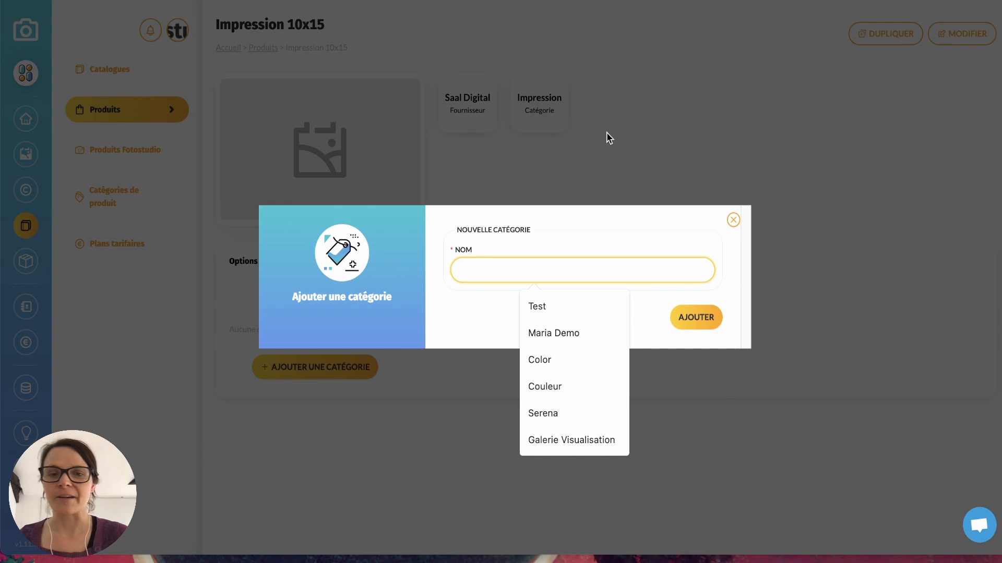
pyautogui.write('Pari')
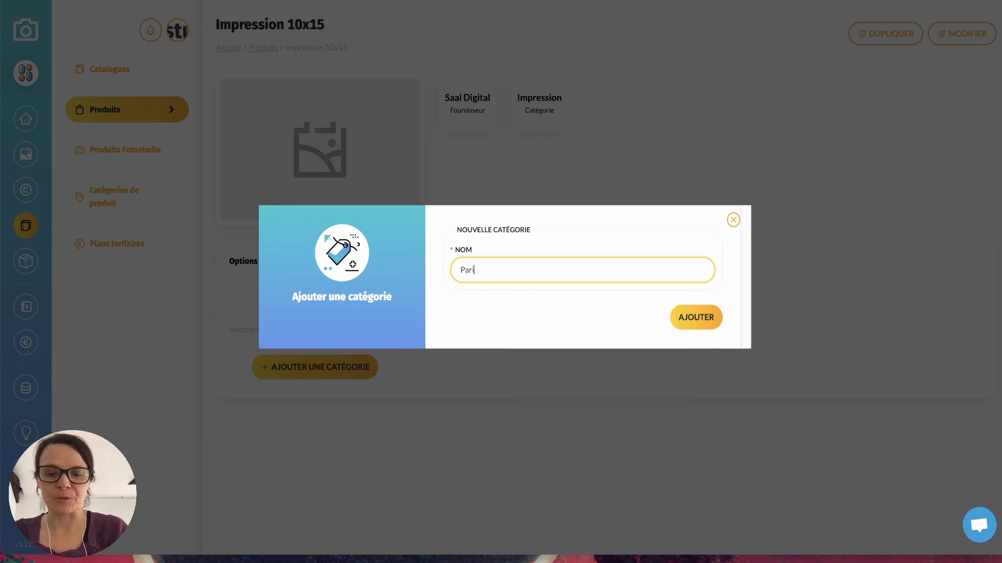
pyautogui.press('BackSpace')
pyautogui.press('BackSpace')
pyautogui.write('pier')
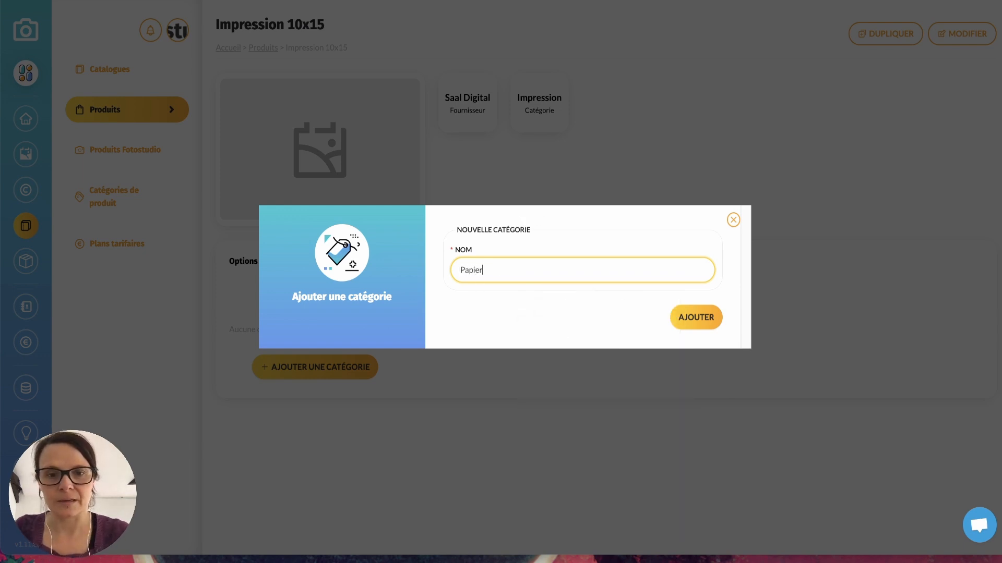
pyautogui.click(679, 319)
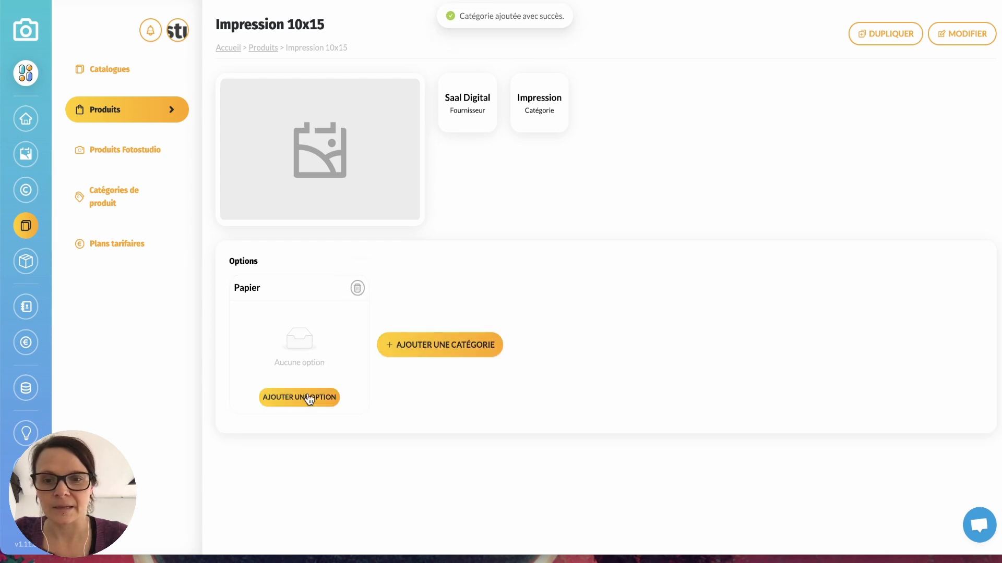
# - Add a "Brillant" option to the Papier category using the pricing plan "Plan tarifaire impression 10x15"
pyautogui.click(305, 399)
pyautogui.click(471, 172)
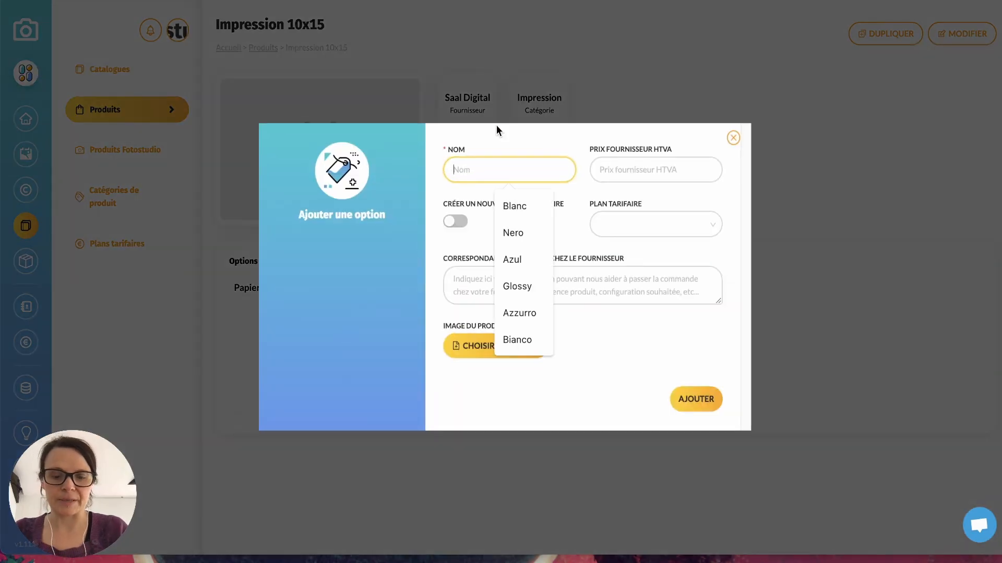
pyautogui.write('Brillant')
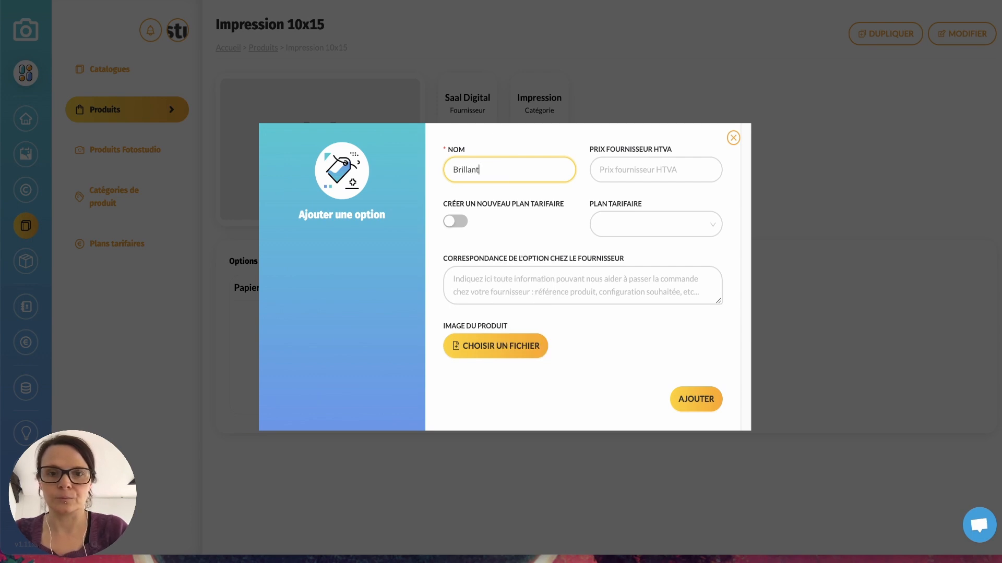
pyautogui.click(632, 166)
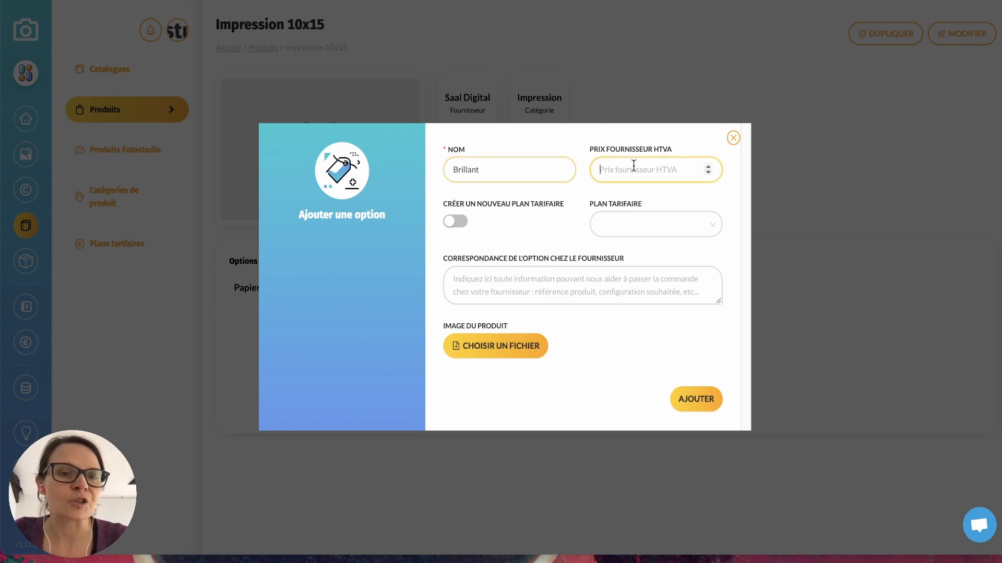
pyautogui.click(657, 218)
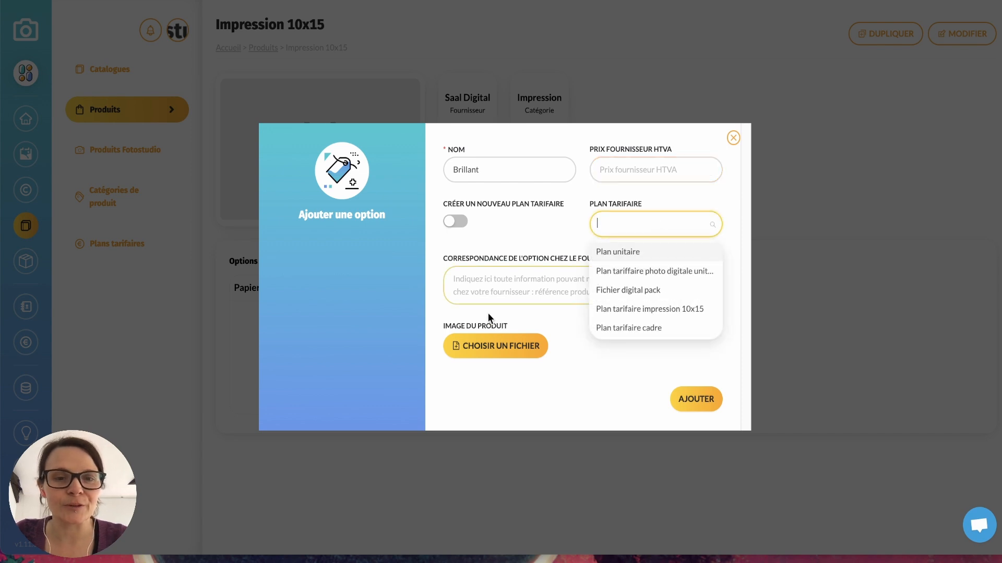
pyautogui.click(696, 310)
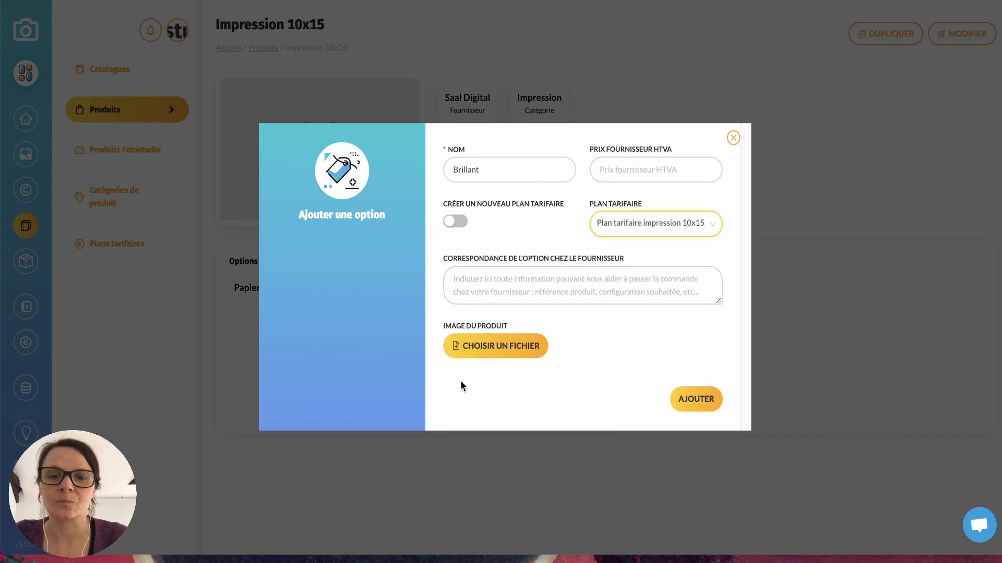
pyautogui.click(697, 399)
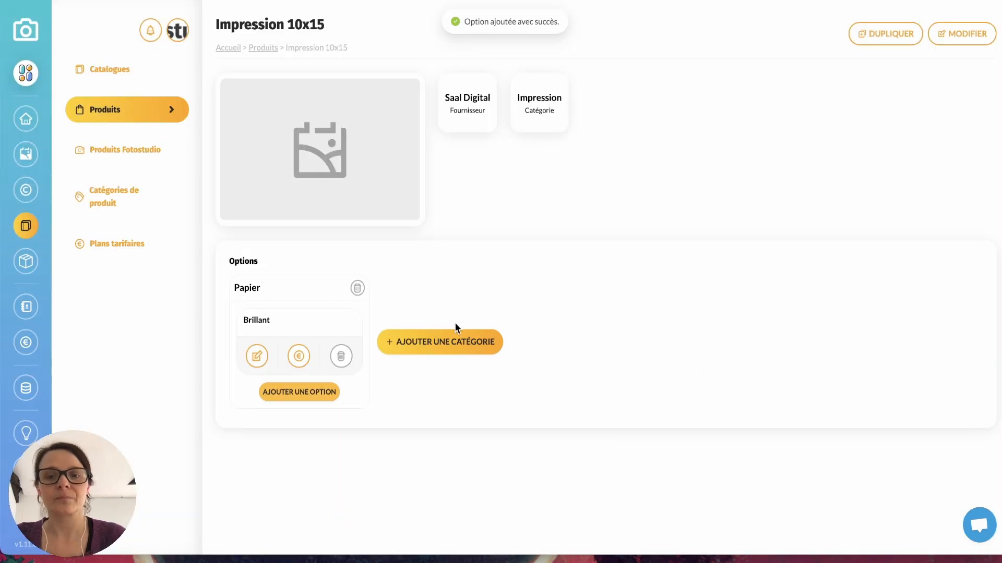
# - Add an "Opaque" option to the Papier category with the same "Plan tarifaire impression 10x15" pricing plan
pyautogui.click(302, 394)
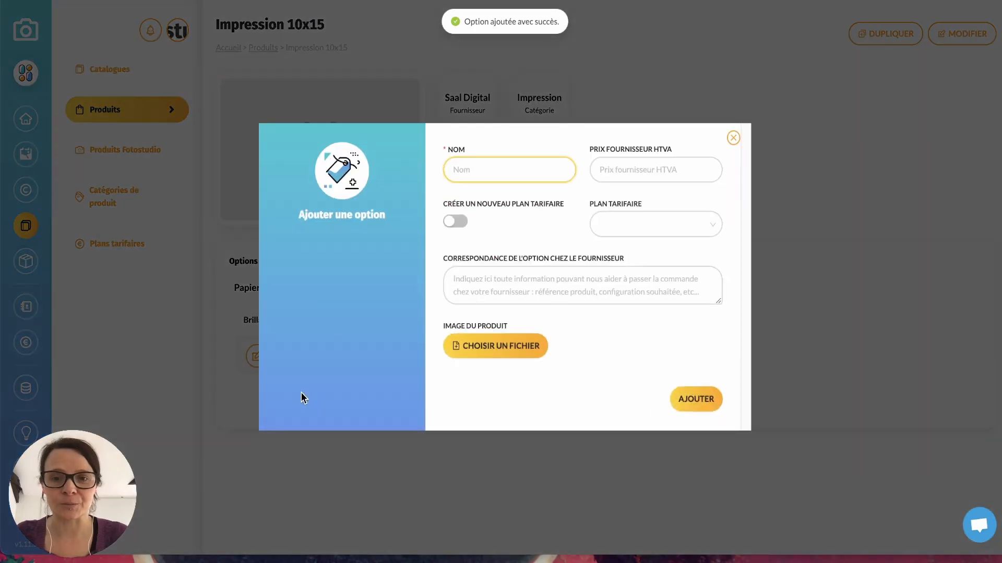
pyautogui.click(484, 170)
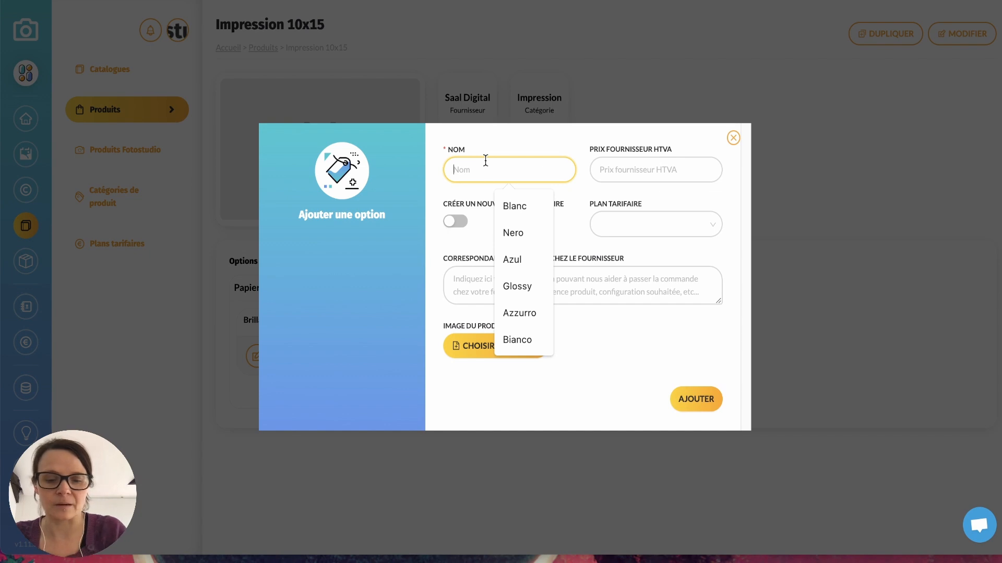
pyautogui.write('Opaque')
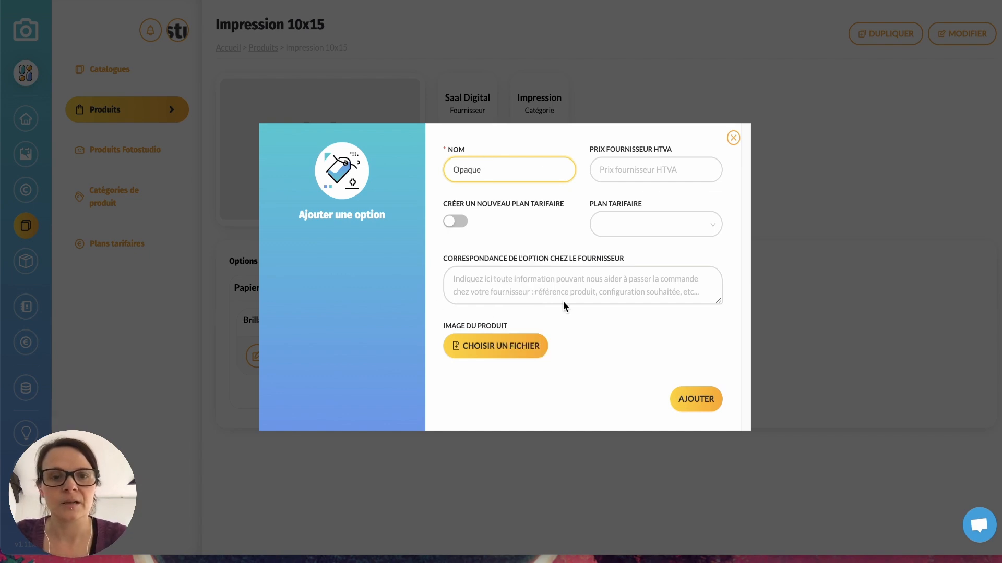
pyautogui.click(637, 225)
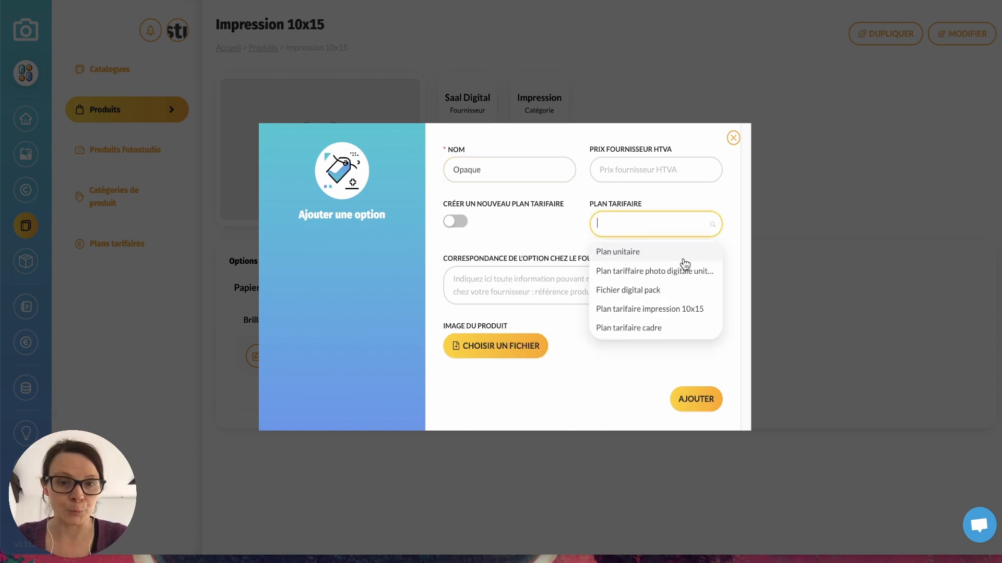
pyautogui.click(648, 312)
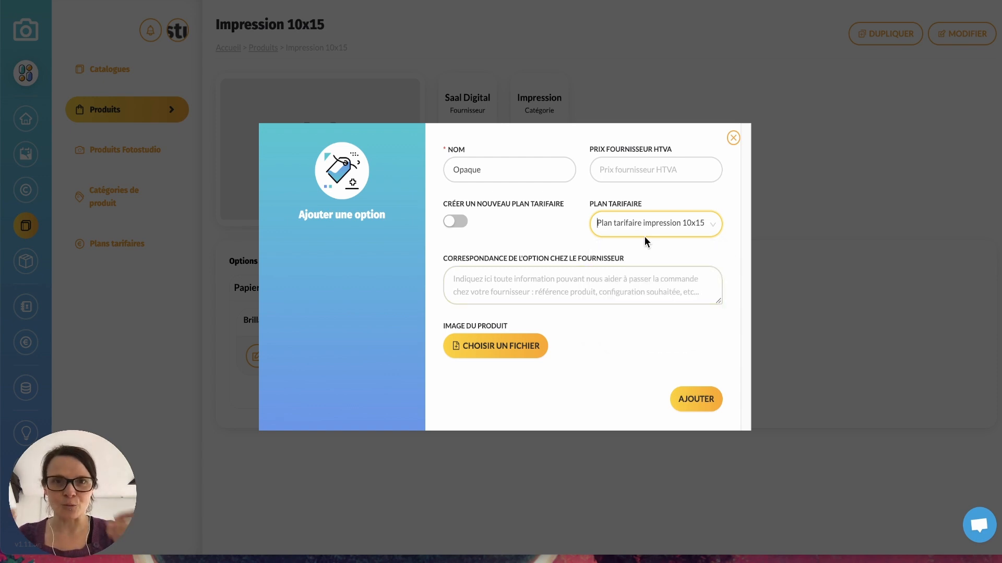
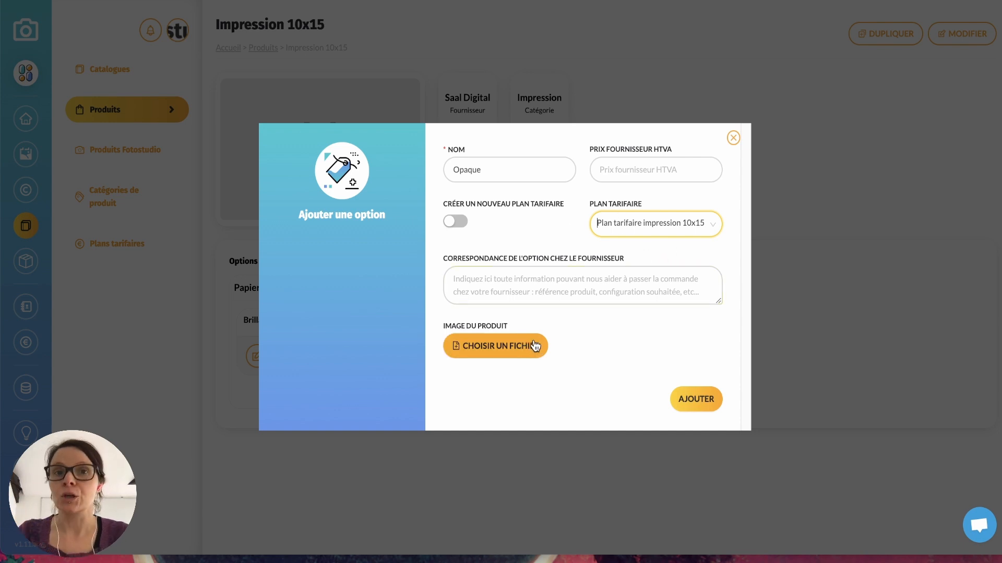
pyautogui.click(697, 400)
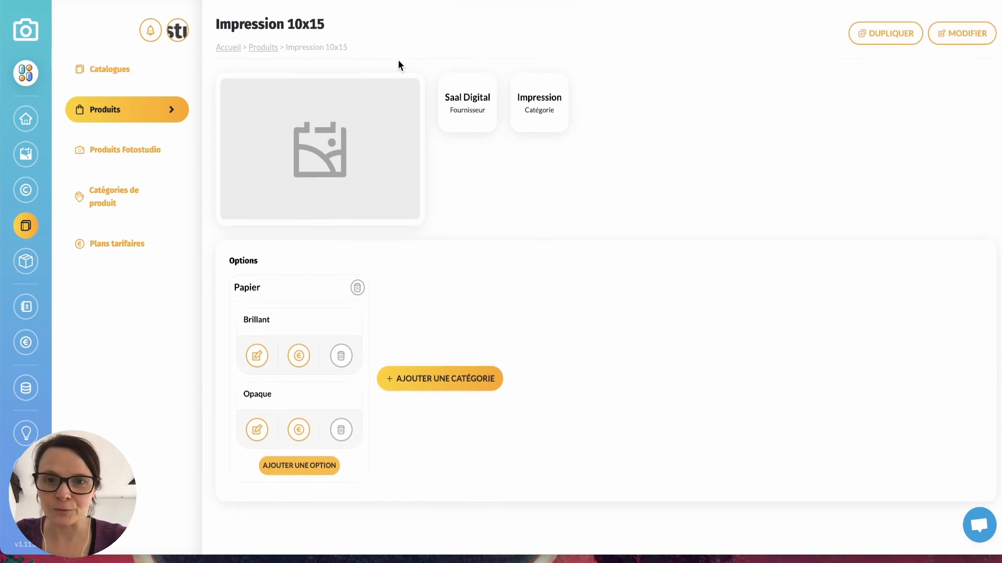
# - Add the image testGSFP.jpg to the Impression 10x15 product and save the change
pyautogui.click(936, 40)
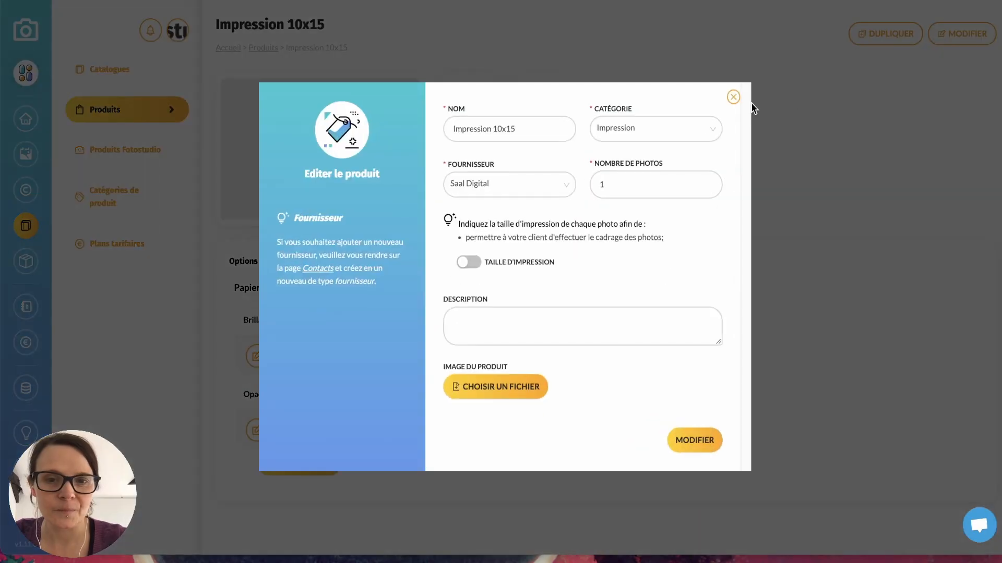
pyautogui.click(485, 390)
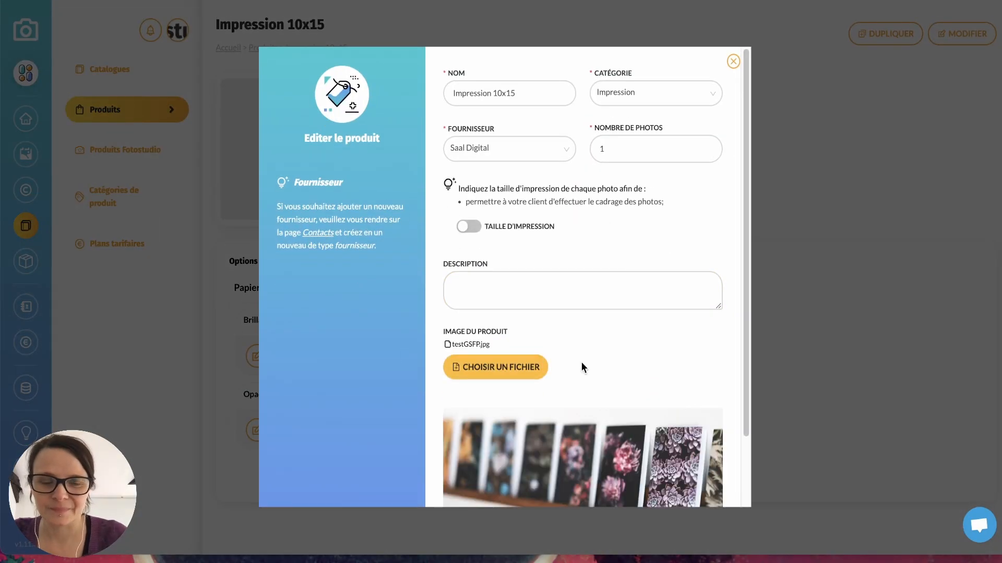
pyautogui.scroll(-3, 581, 367)
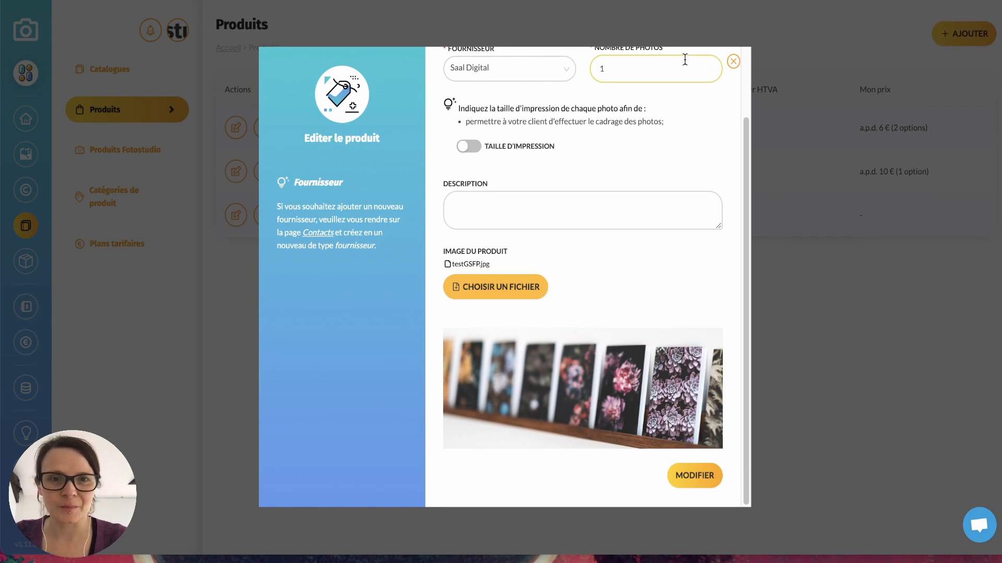
pyautogui.scroll(-1, 708, 241)
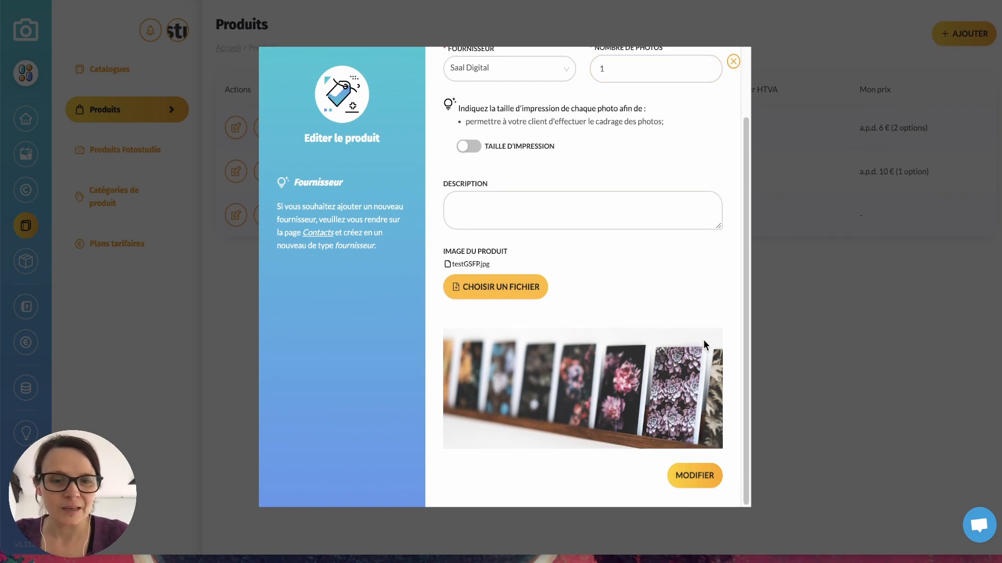
pyautogui.click(712, 473)
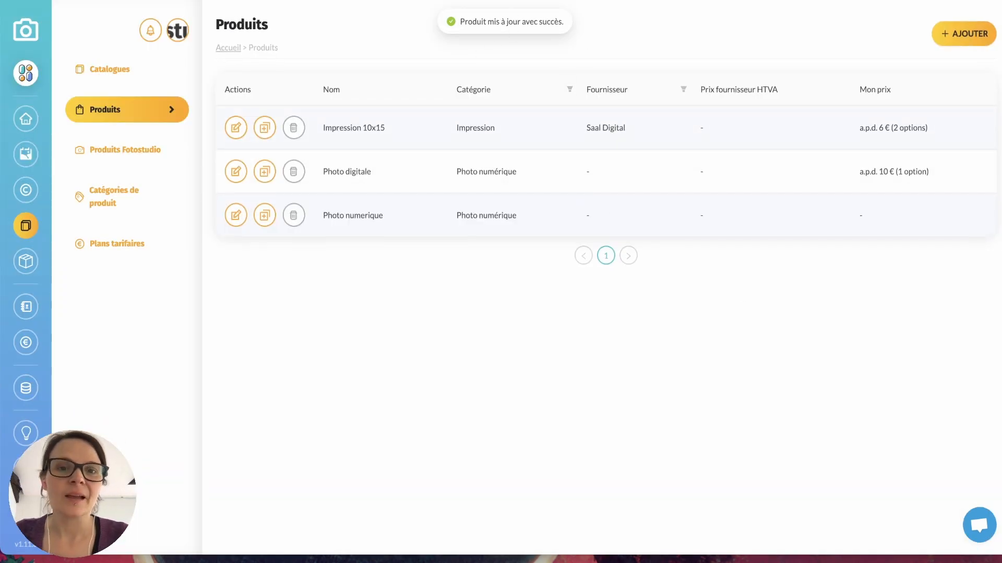
# - Start a new product named "Cadre carré" in the category Cadre with Saal Digital as supplier
pyautogui.click(951, 33)
pyautogui.click(489, 92)
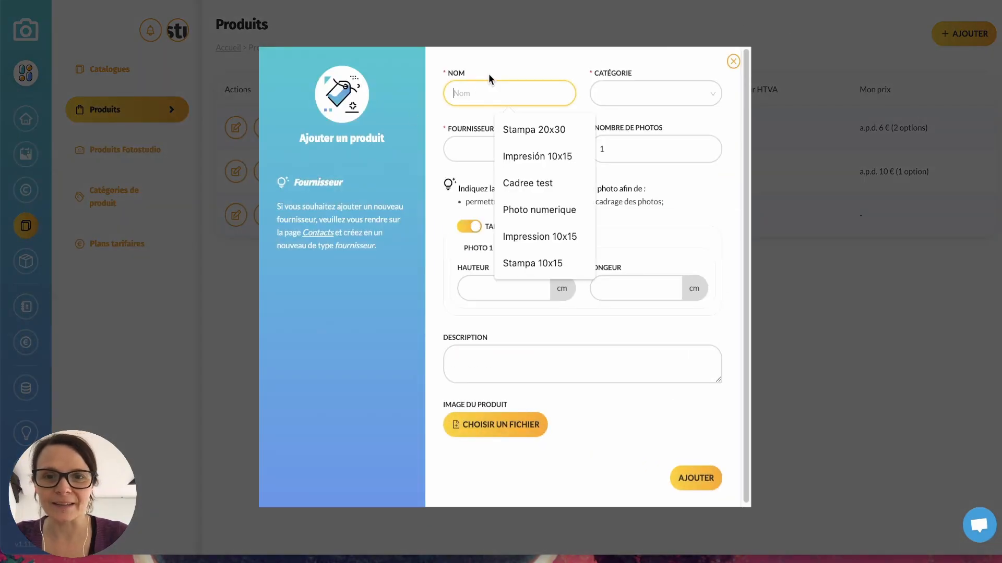
pyautogui.write('Cadre carré')
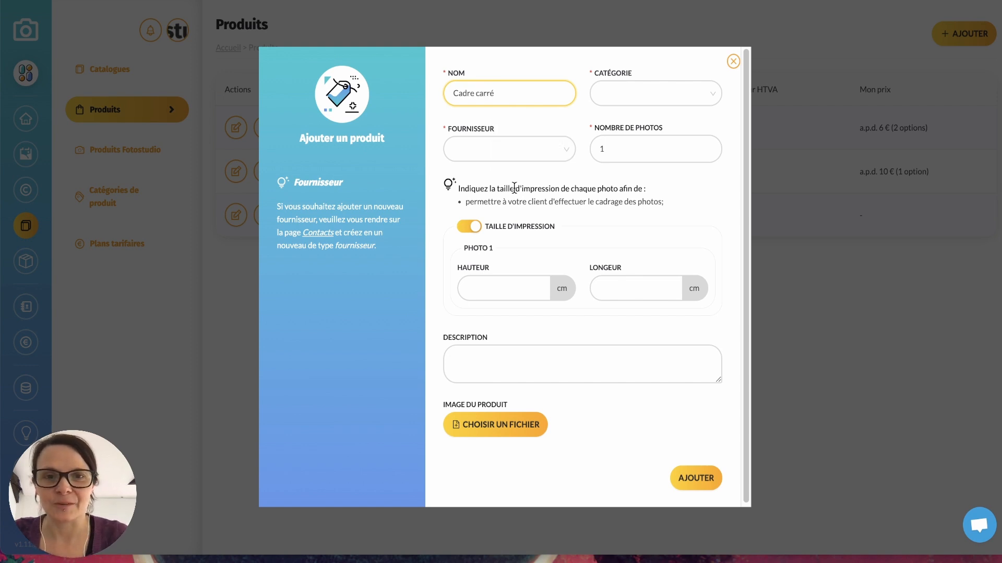
pyautogui.click(672, 90)
pyautogui.click(608, 138)
pyautogui.click(503, 150)
pyautogui.click(468, 214)
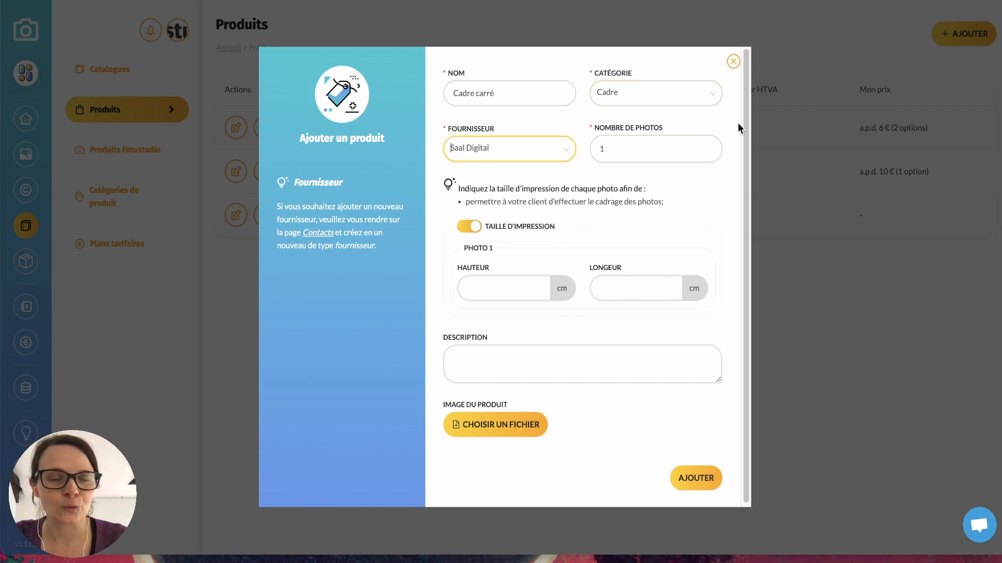
# - Set the print size to 15 x 15 cm, attach the image minimal_1-db58c589.png, and add the product
pyautogui.click(465, 291)
pyautogui.write('15')
pyautogui.press('Tab')
pyautogui.write('15')
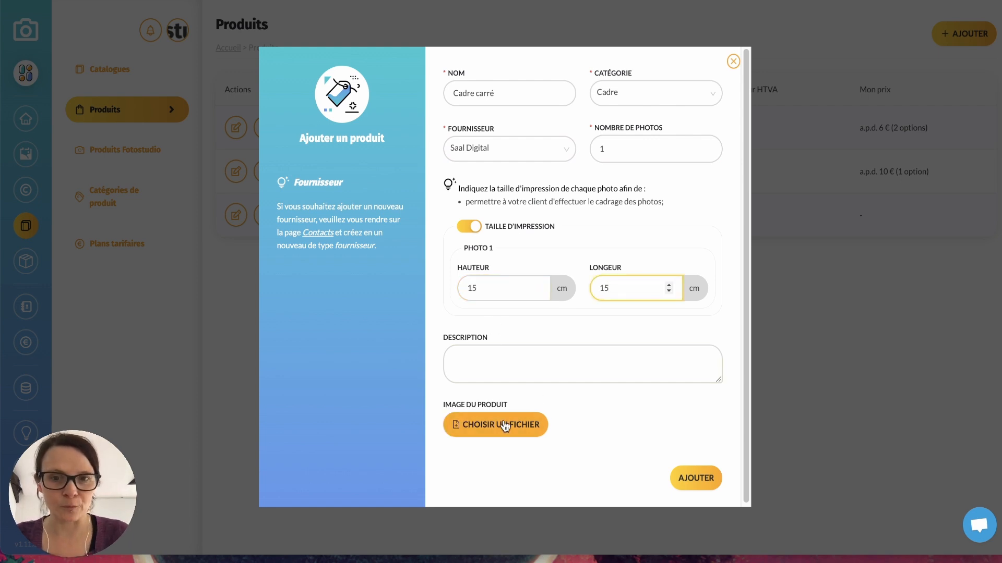
pyautogui.click(496, 452)
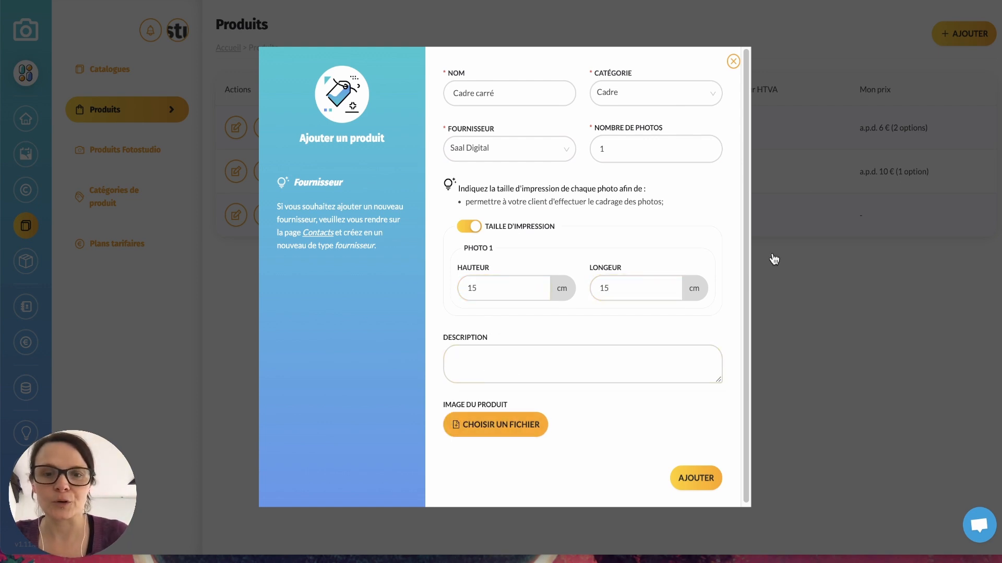
pyautogui.scroll(-6, 686, 292)
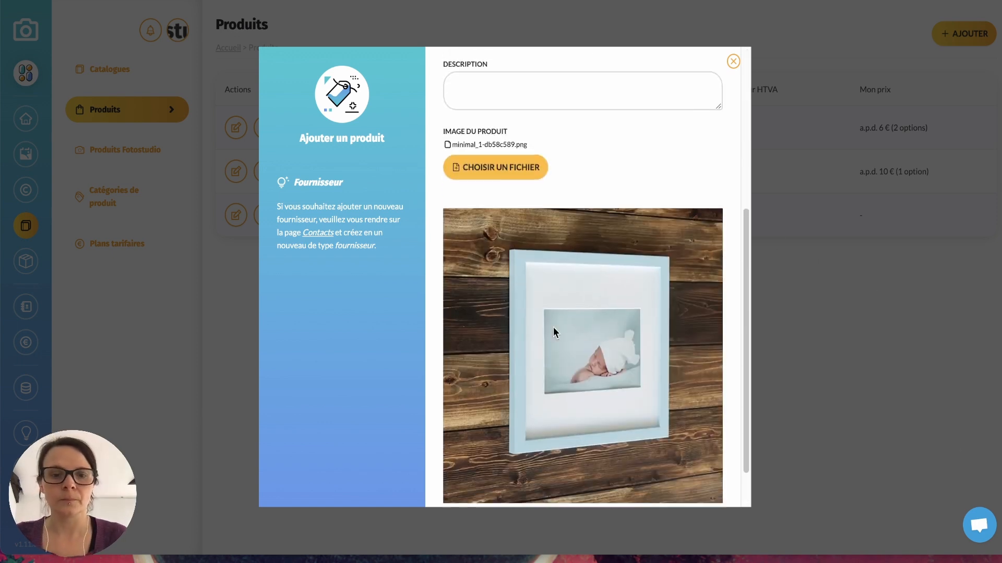
pyautogui.click(684, 476)
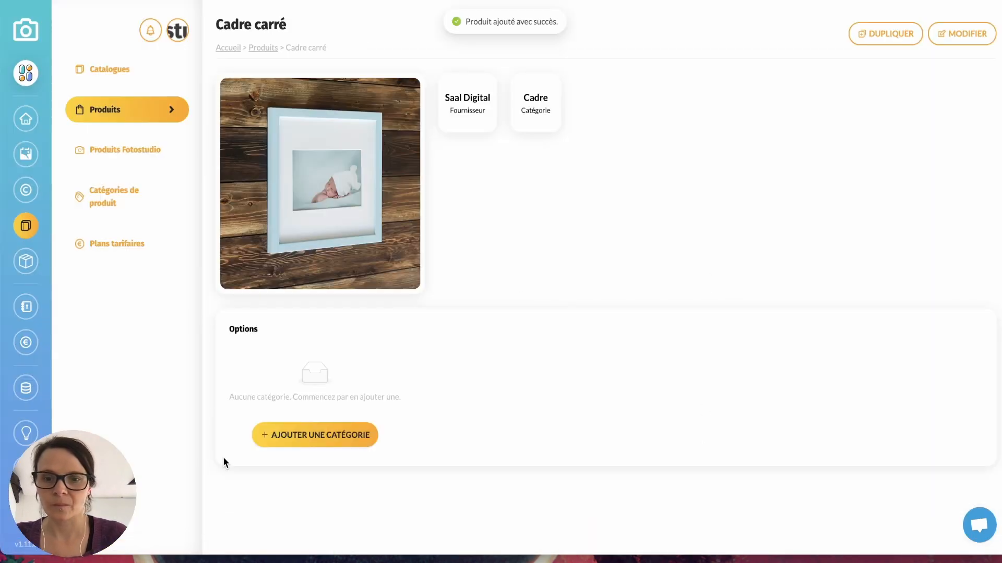
# - Add an option category named "Couleur" to Cadre carré, with a "Blanc" option using the pricing plan "Plan tarifaire cadre"
pyautogui.click(322, 443)
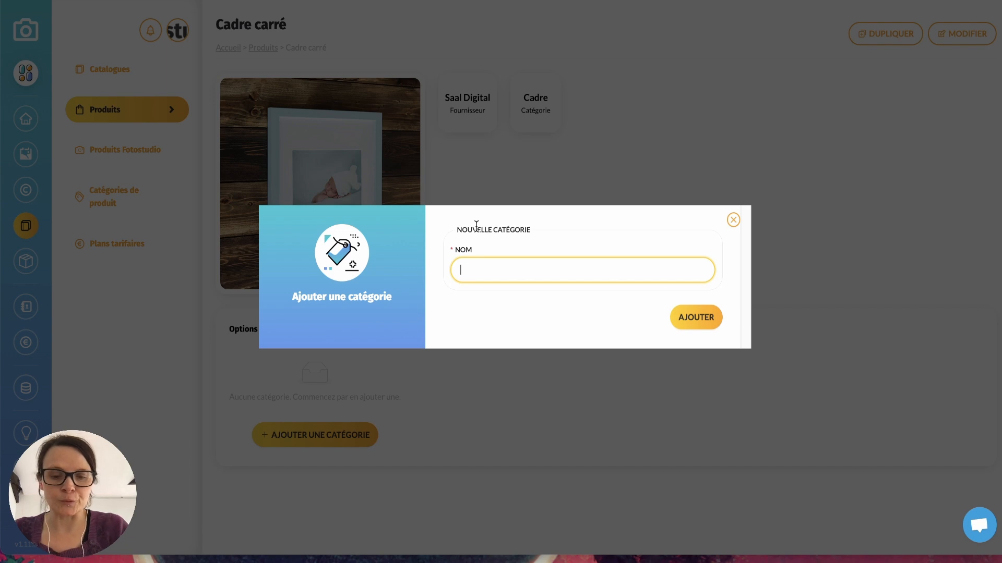
pyautogui.write('Couleur')
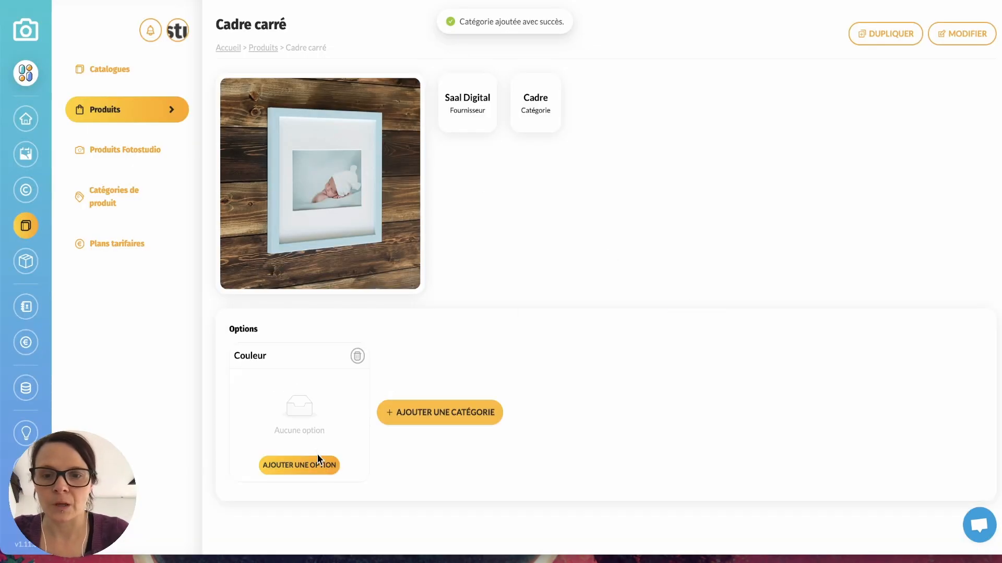
pyautogui.click(307, 470)
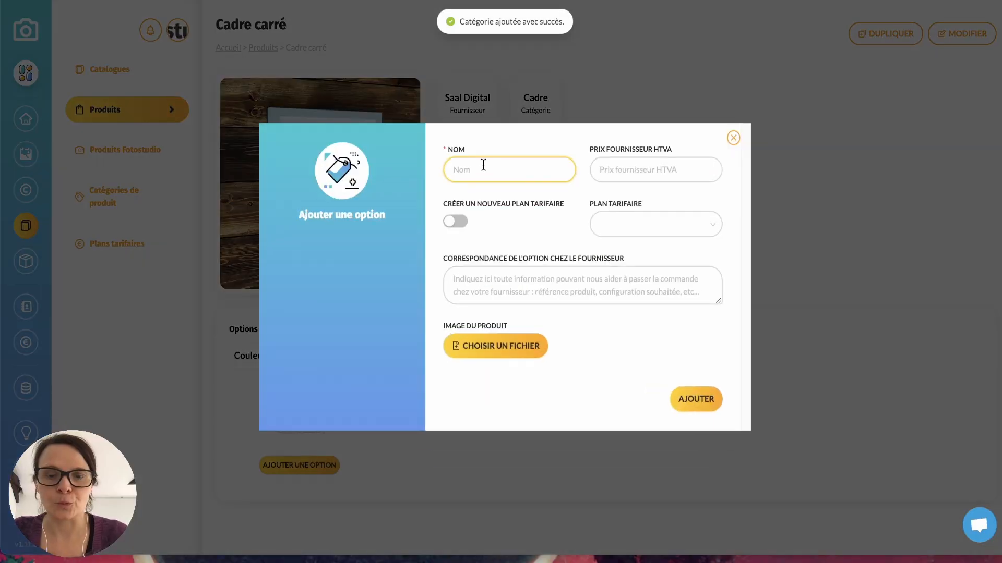
pyautogui.click(483, 166)
pyautogui.write('Blanc')
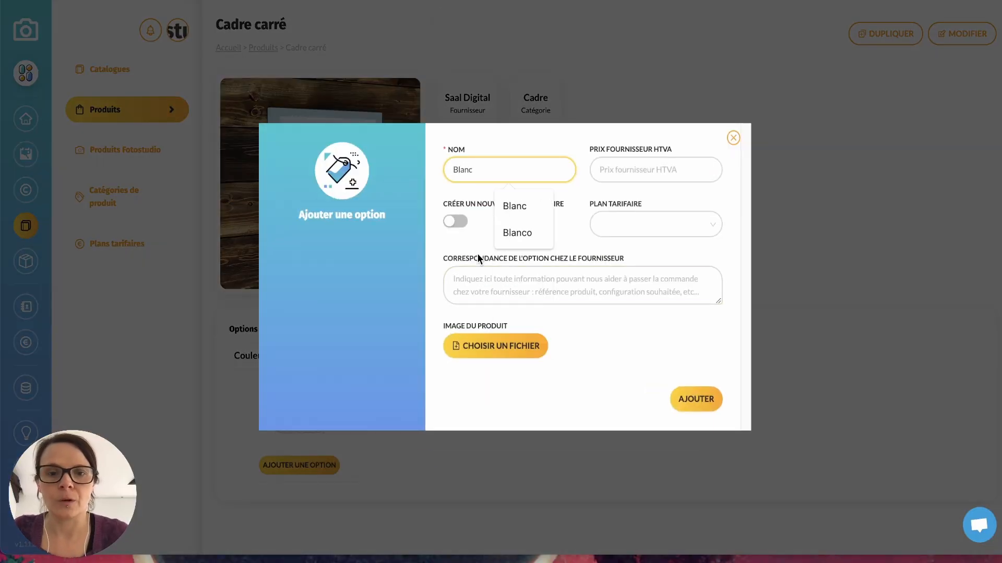
pyautogui.click(635, 218)
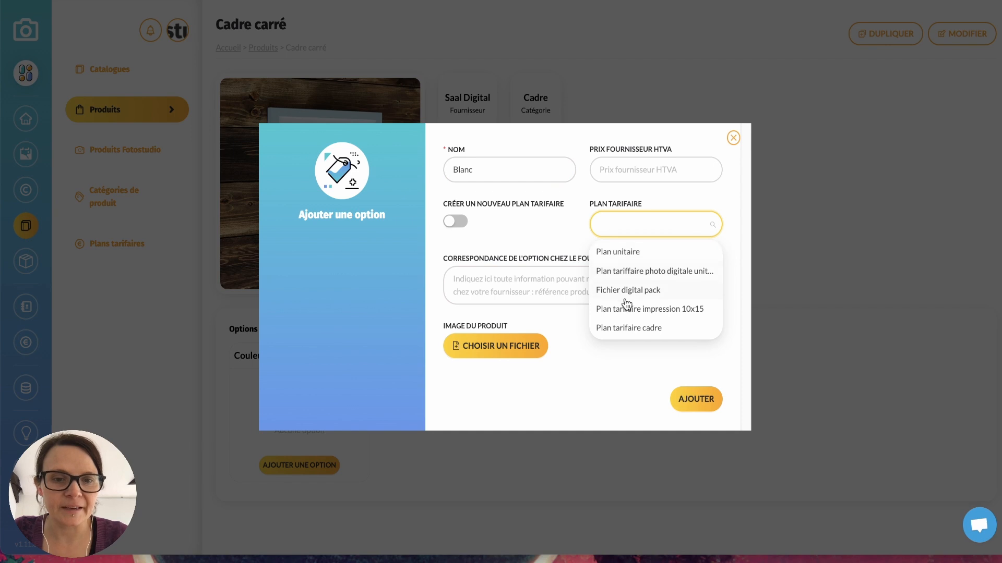
pyautogui.click(646, 333)
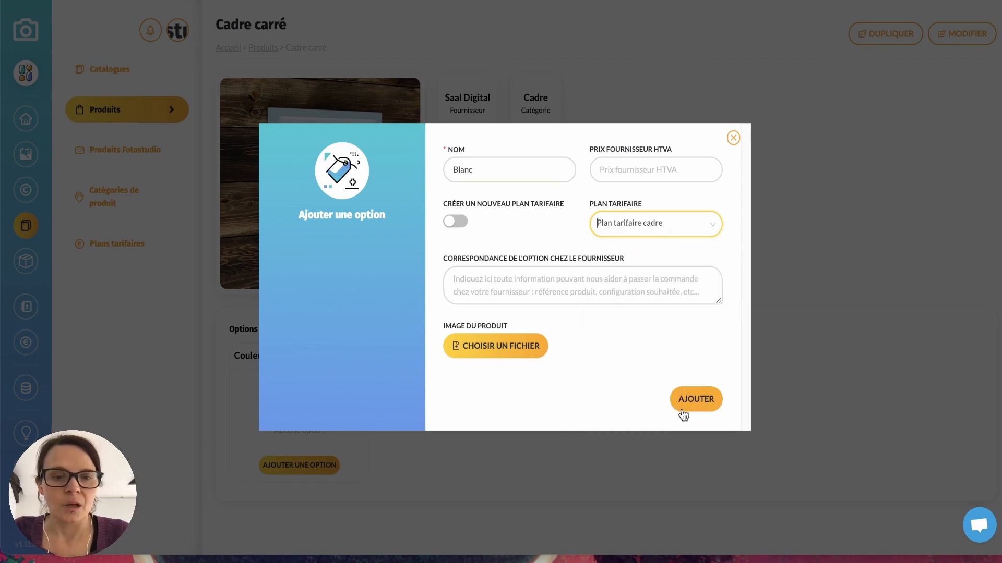
pyautogui.click(711, 398)
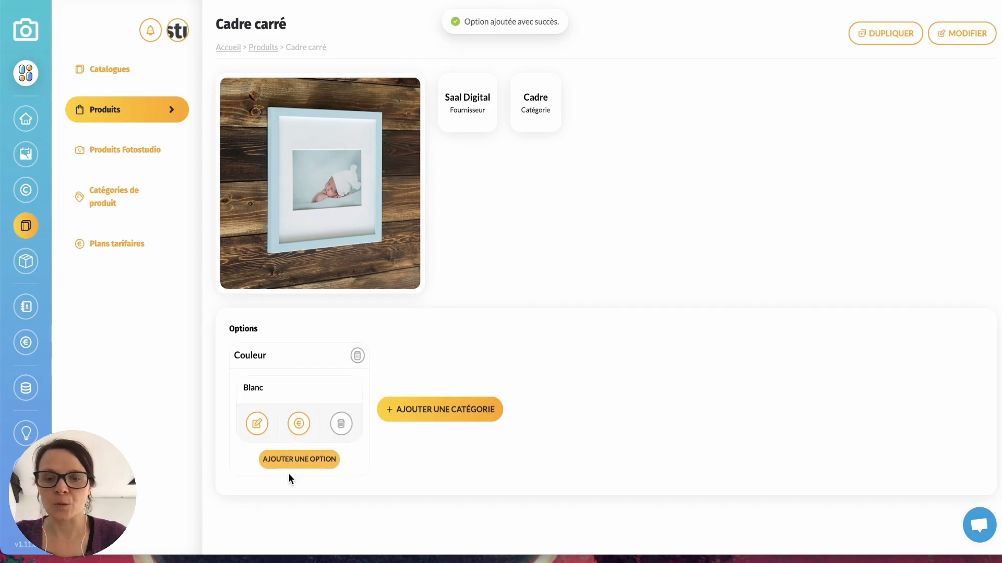
# - Add a "Noir" option to the Couleur category with the pricing plan "Plan tarifaire cadre" and the image preto-5e77e74e.png
pyautogui.click(301, 459)
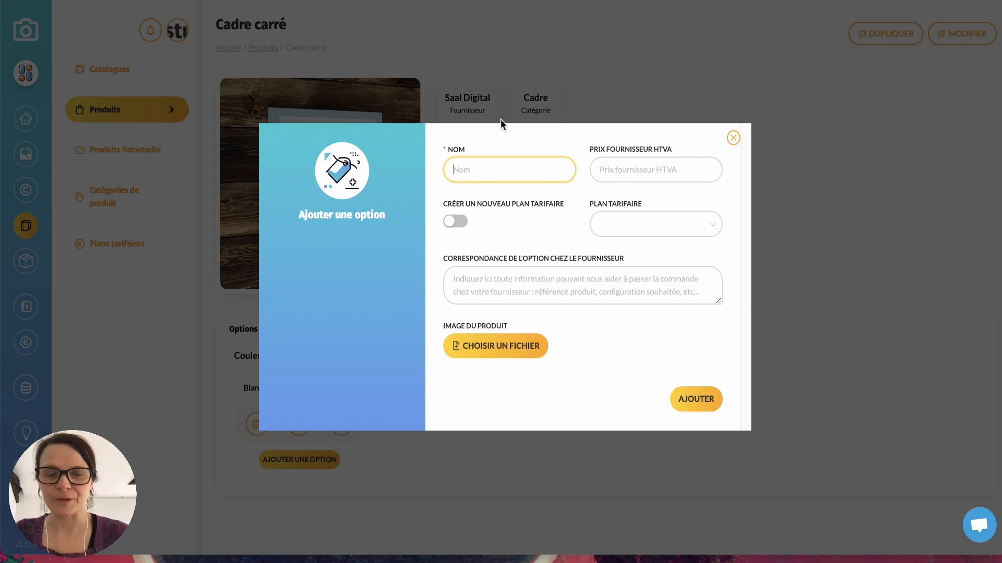
pyautogui.write('Noir')
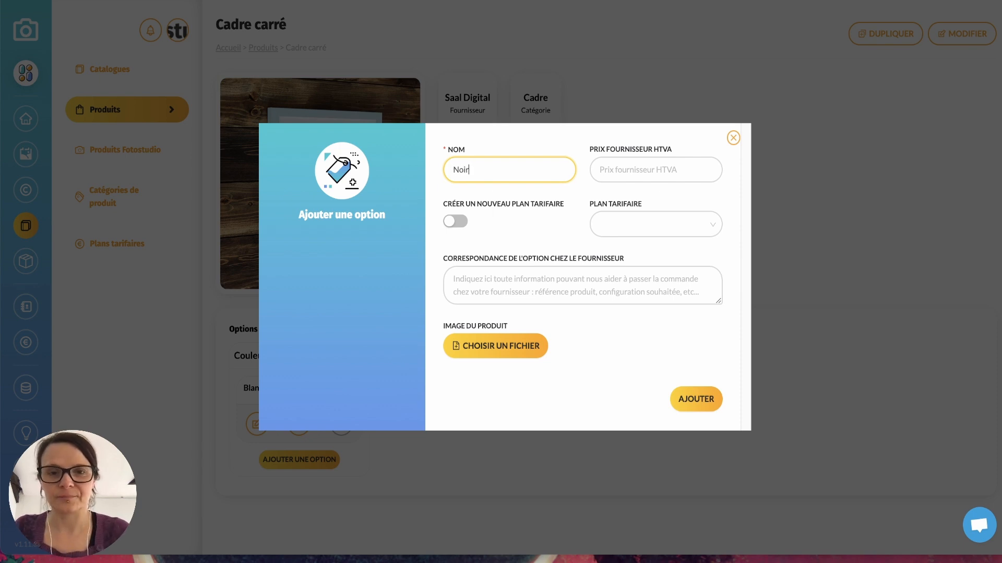
pyautogui.click(627, 221)
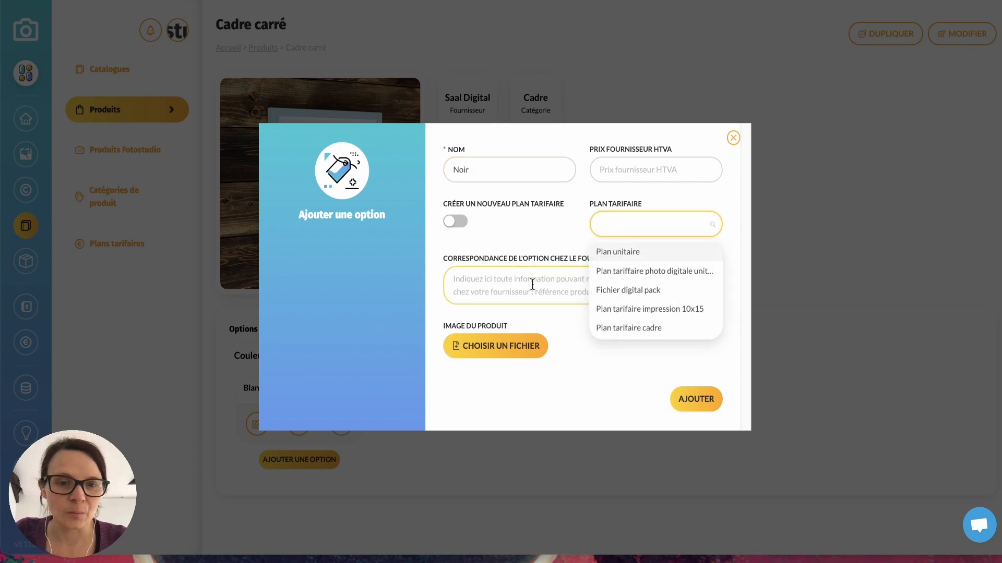
pyautogui.click(645, 328)
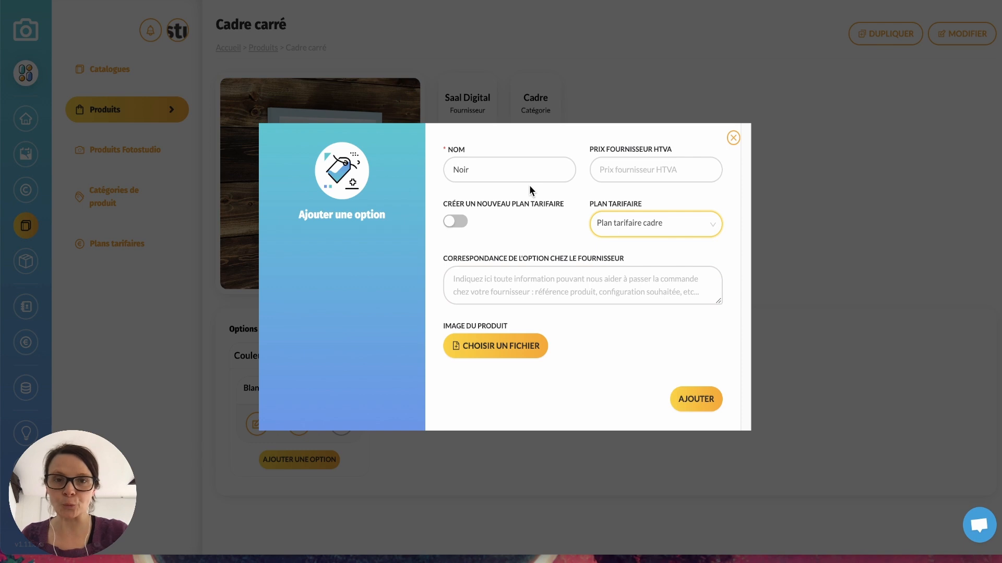
pyautogui.click(500, 345)
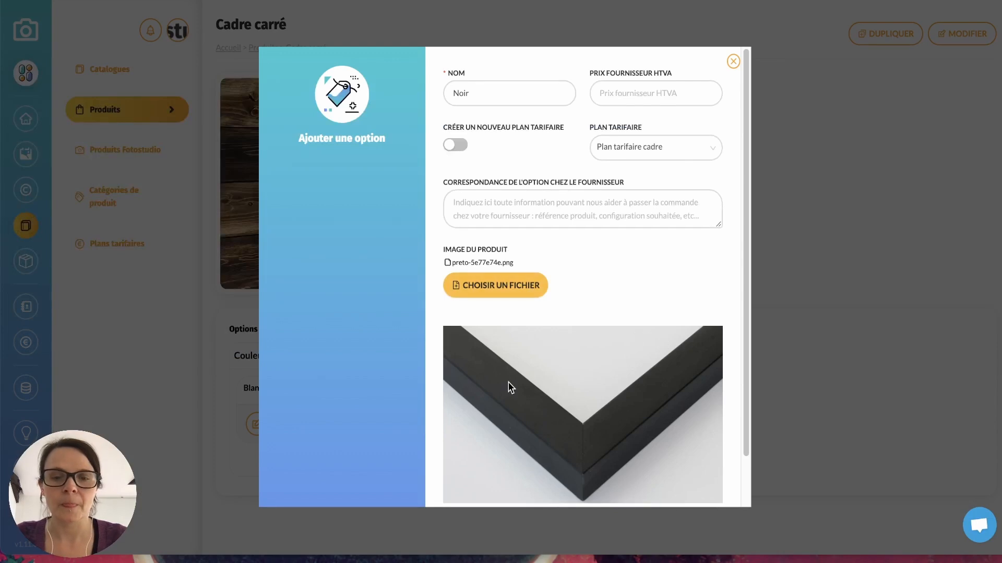
pyautogui.scroll(-2, 506, 388)
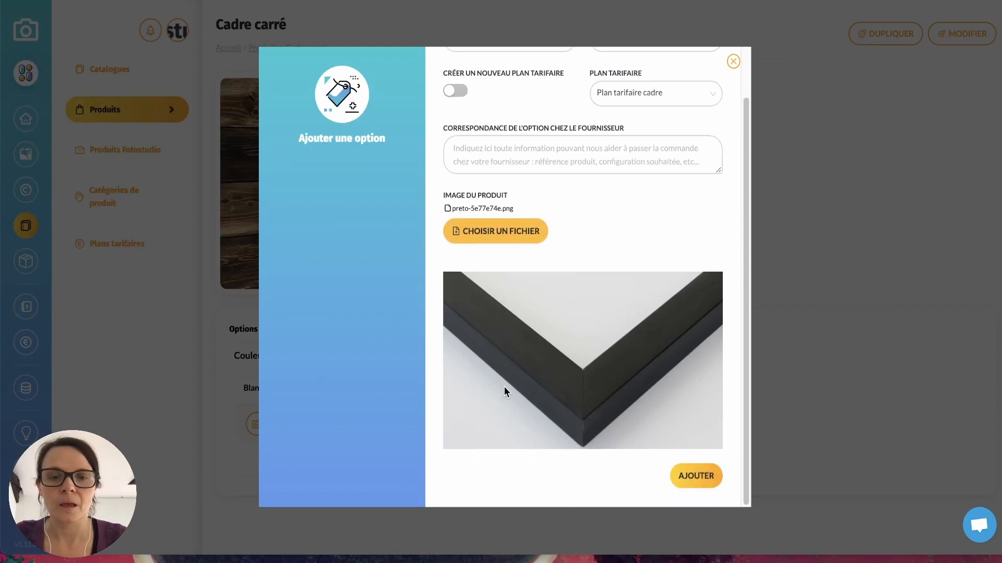
pyautogui.click(697, 477)
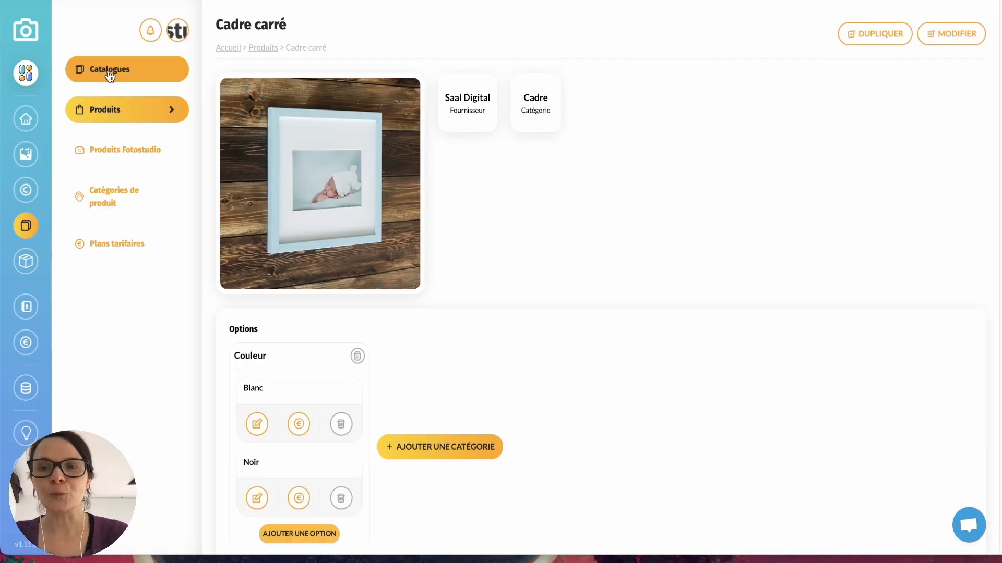
# - Create a new catalogue named "Catalogue mariage" with 0% VAT
pyautogui.click(109, 73)
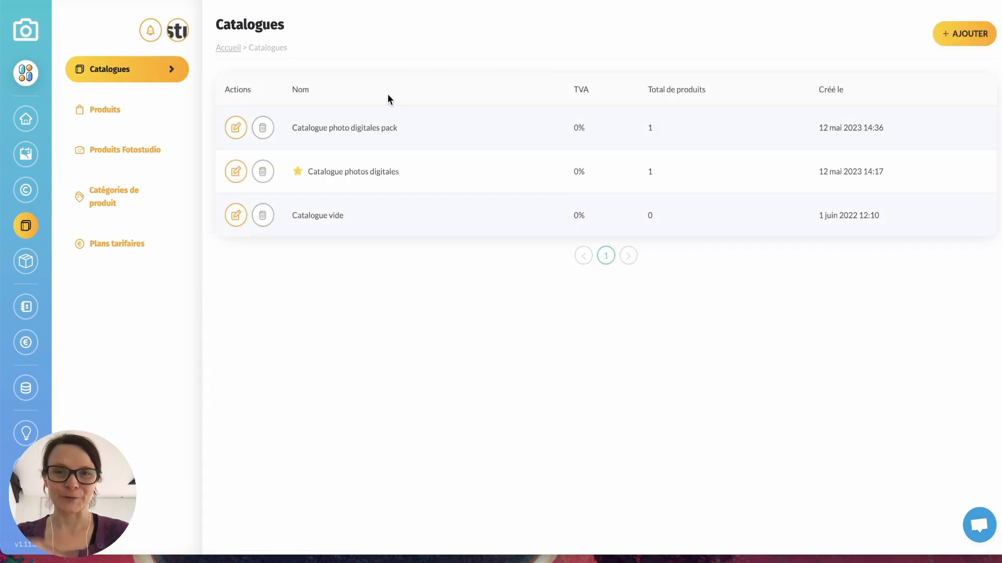
pyautogui.click(941, 37)
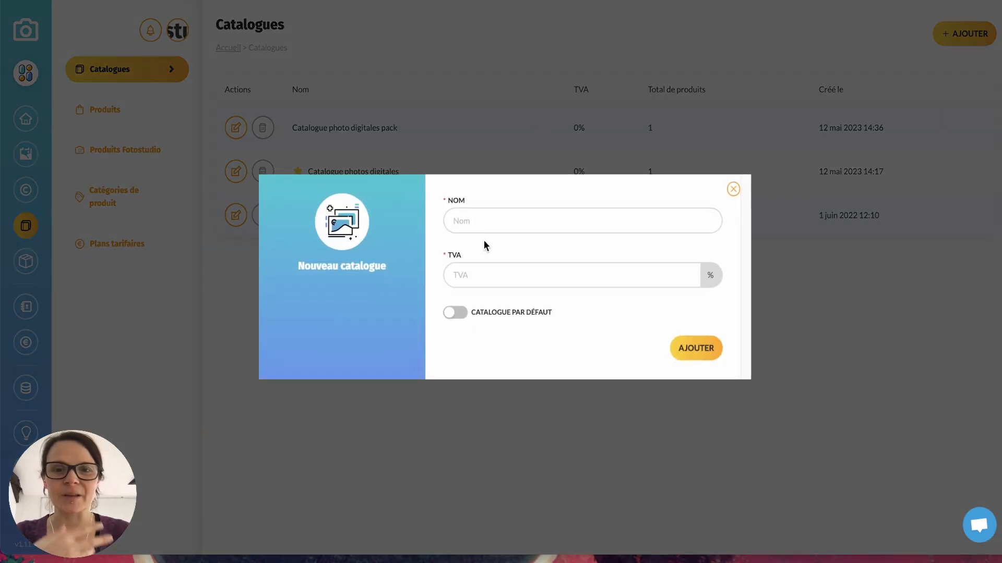
pyautogui.write('Catalo')
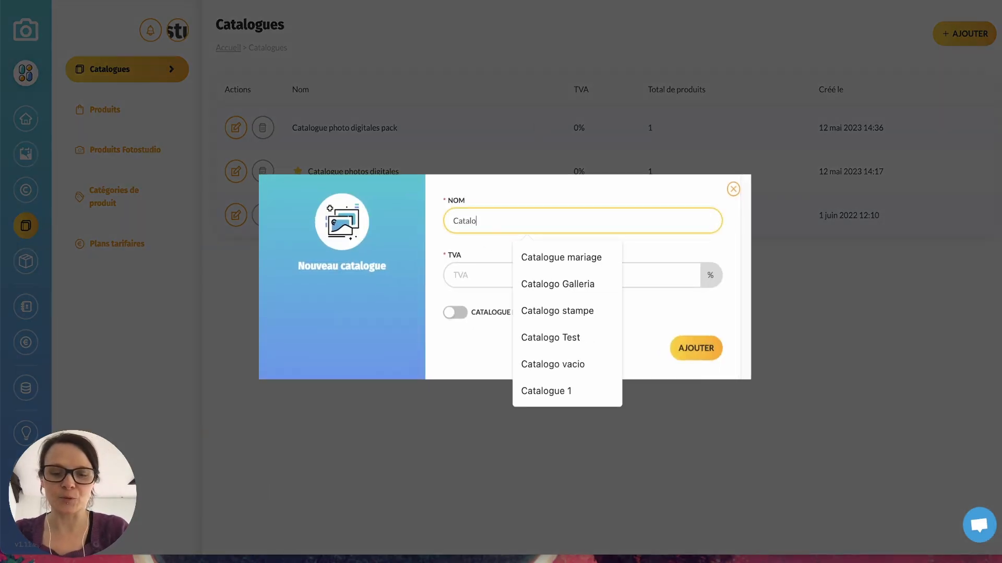
pyautogui.write('gue mariah')
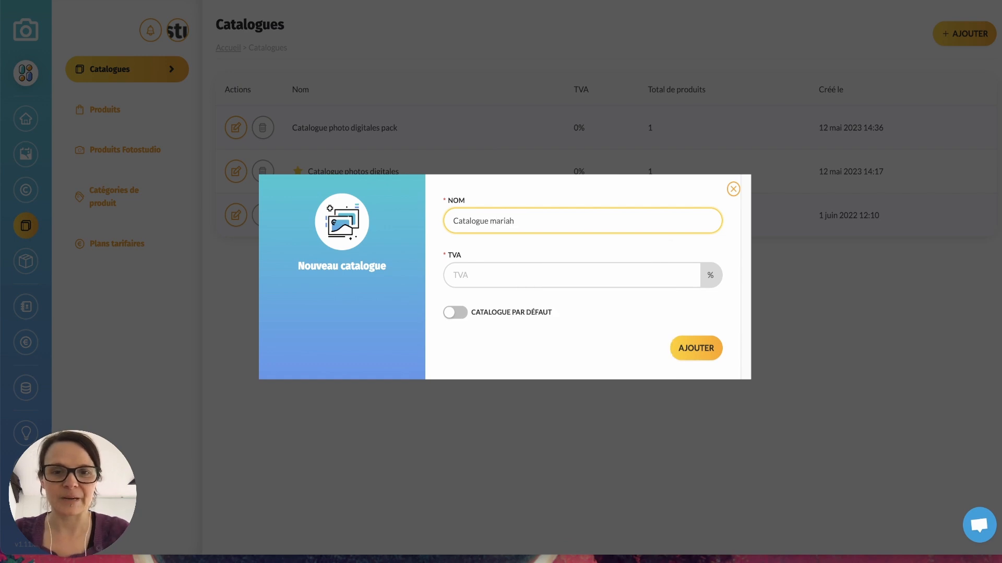
pyautogui.write('gh')
pyautogui.press('BackSpace')
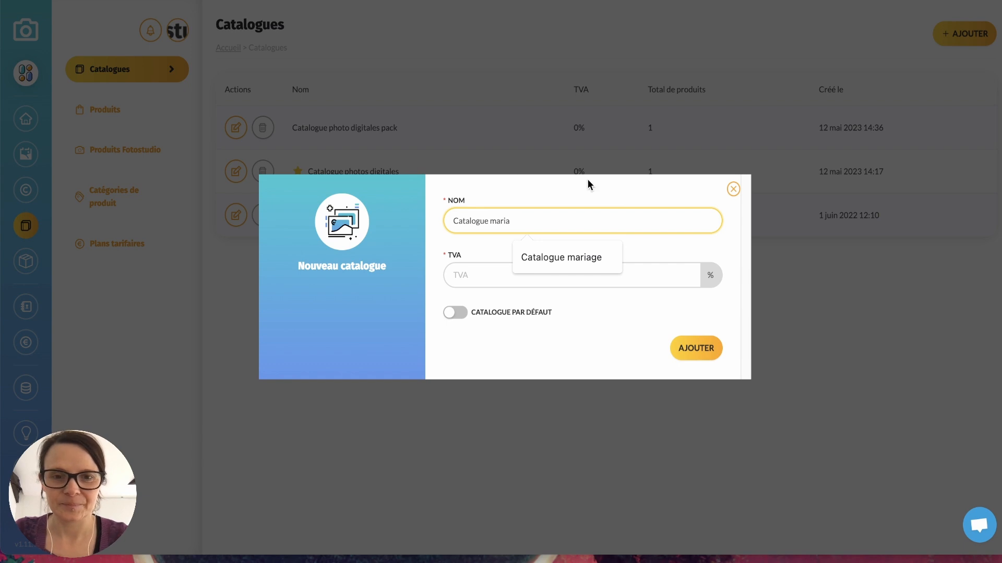
pyautogui.click(586, 259)
pyautogui.click(471, 266)
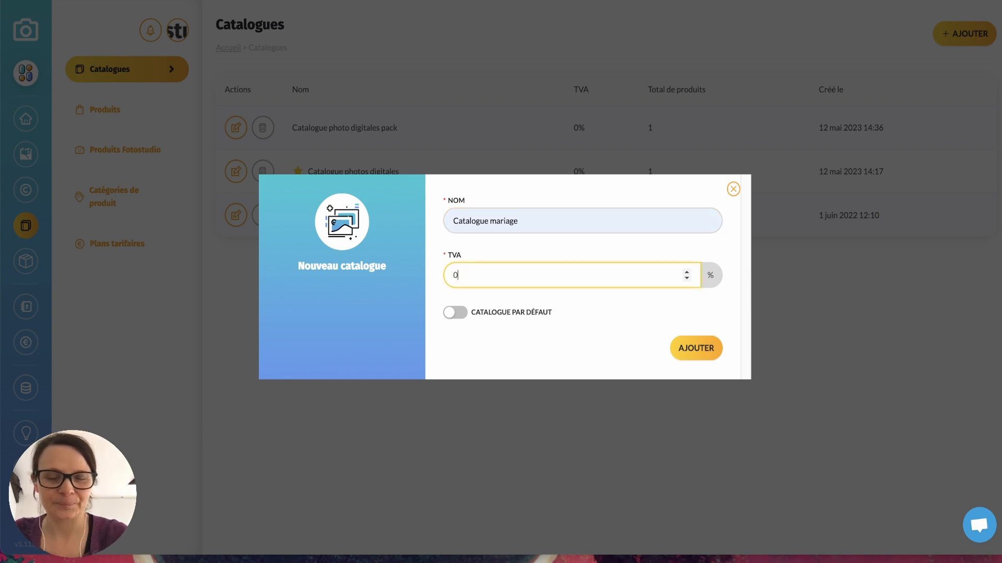
pyautogui.click(711, 350)
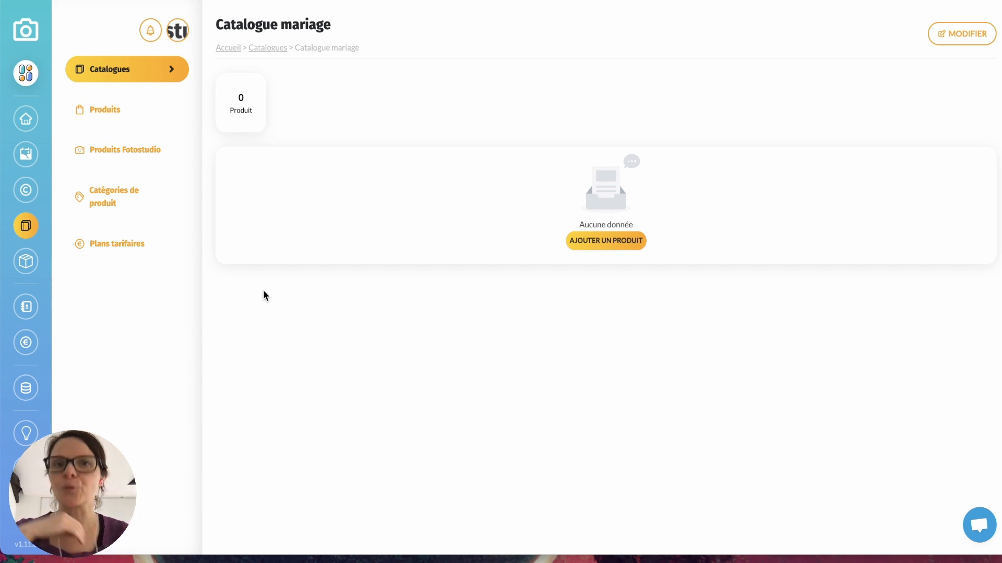
# - Add the products Photo digitale, Cadre carré and Impression 10x15 to Catalogue mariage
pyautogui.click(597, 245)
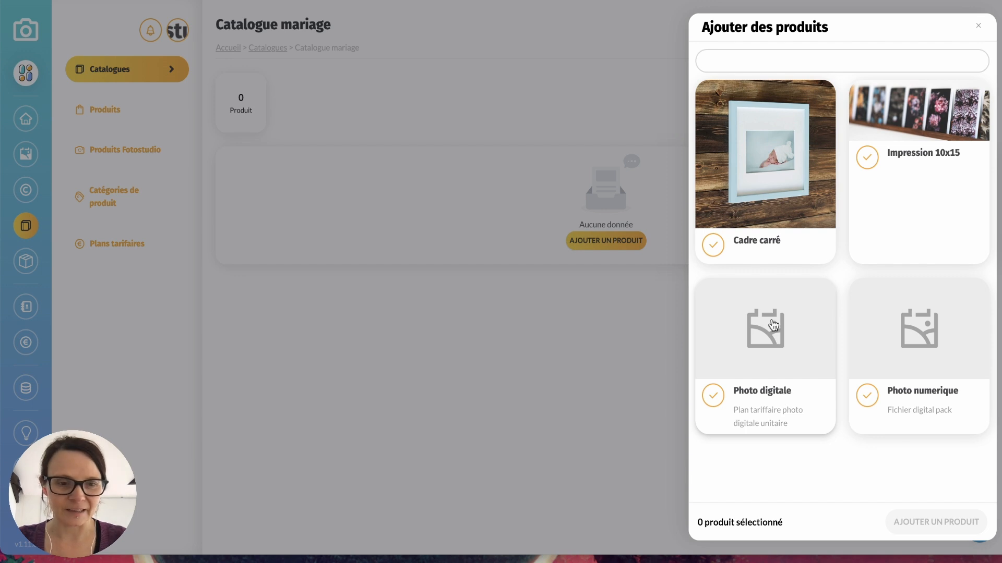
pyautogui.click(713, 397)
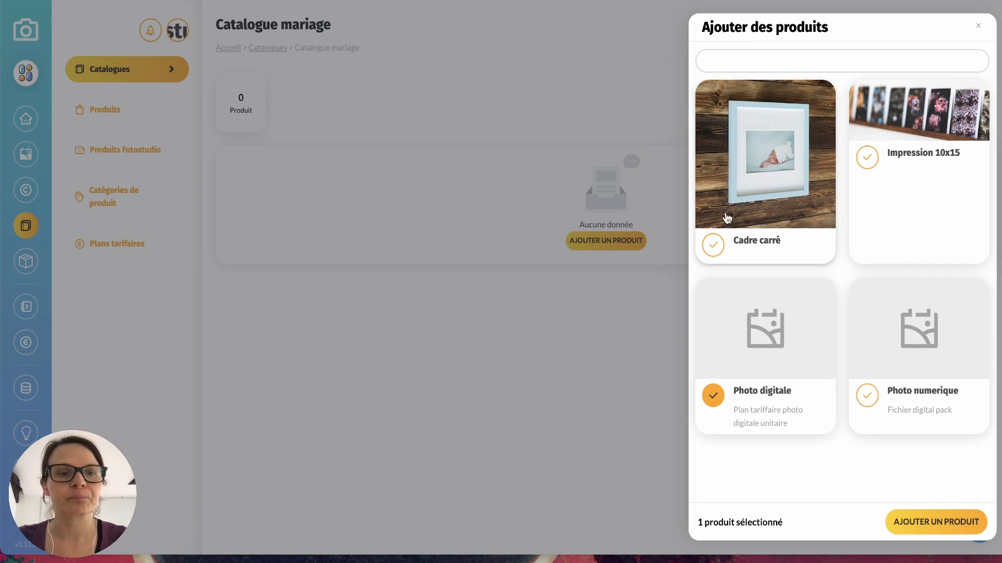
pyautogui.click(713, 246)
pyautogui.click(867, 158)
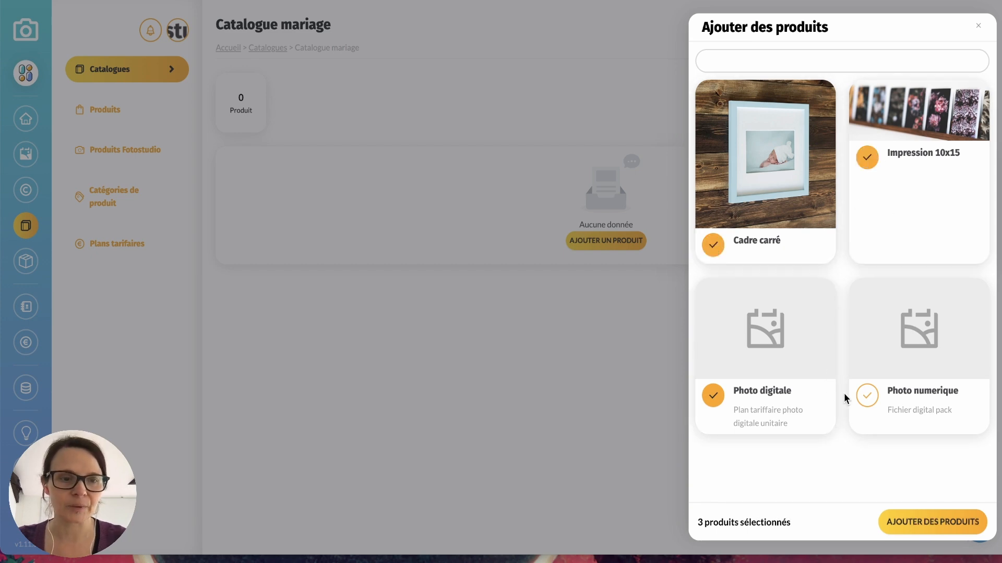
pyautogui.click(925, 521)
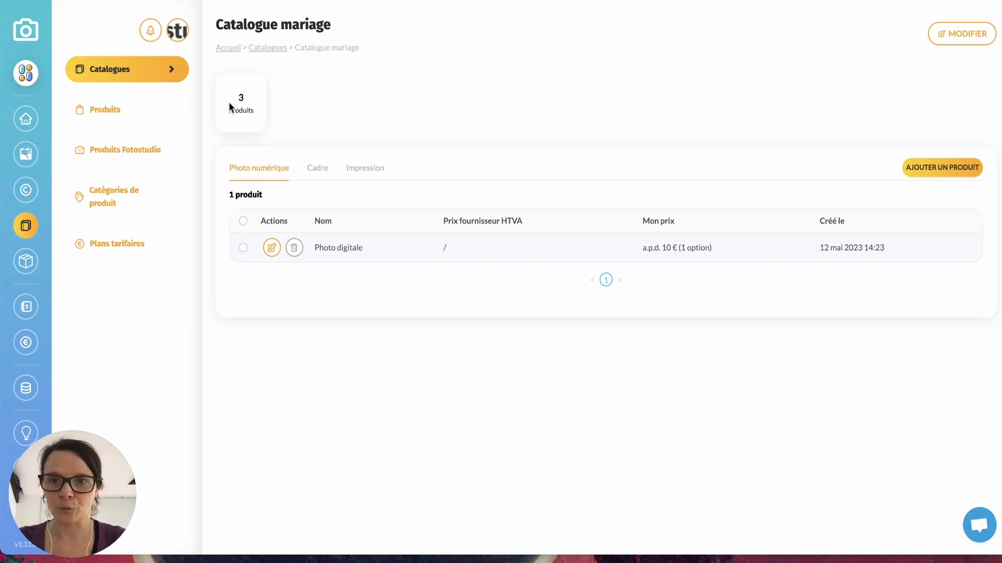
# - Check the products listed under Cadre, Impression and Photo numérique in Catalogue mariage, and return to the catalogue list
pyautogui.click(328, 172)
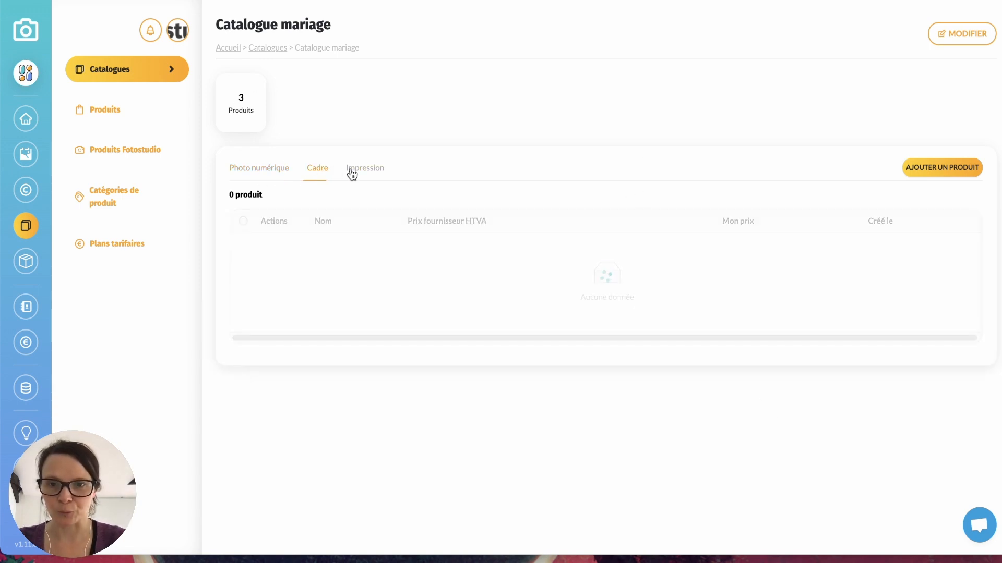
pyautogui.click(372, 171)
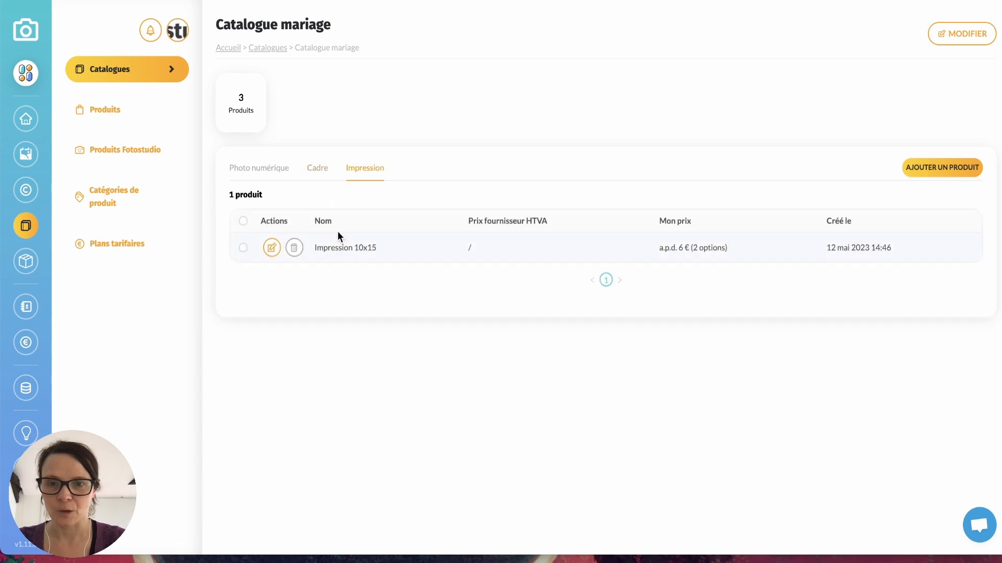
pyautogui.click(311, 170)
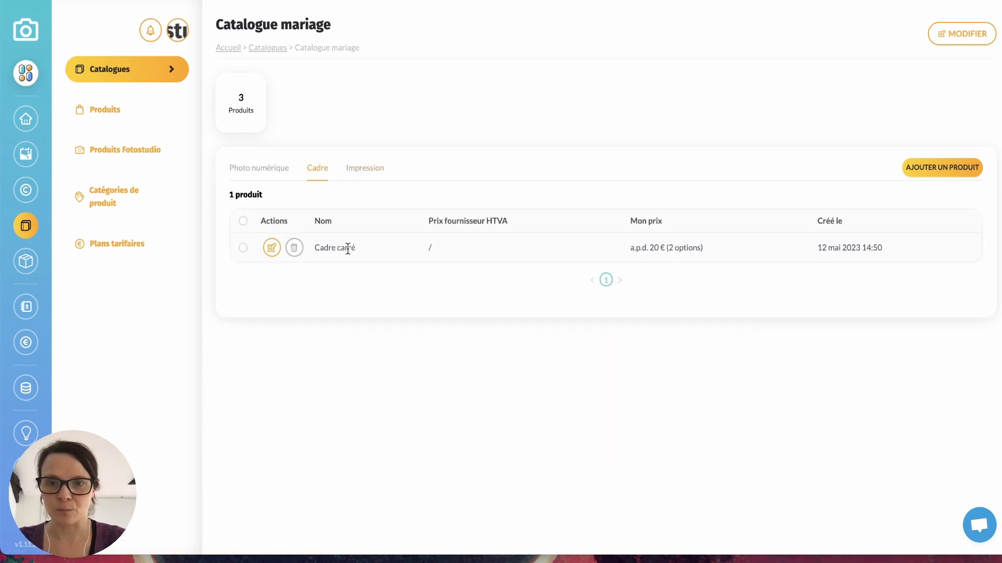
pyautogui.click(260, 180)
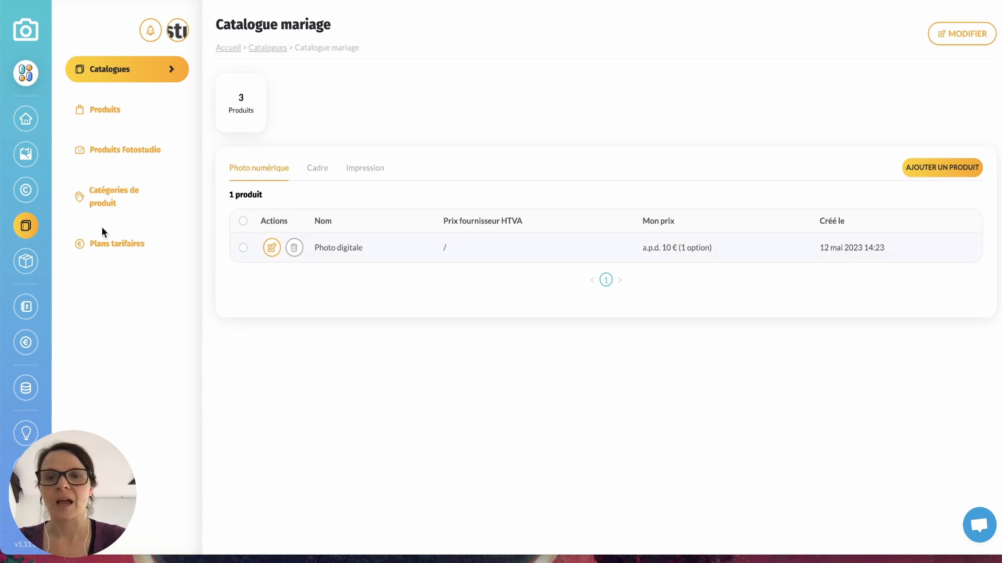
pyautogui.click(26, 226)
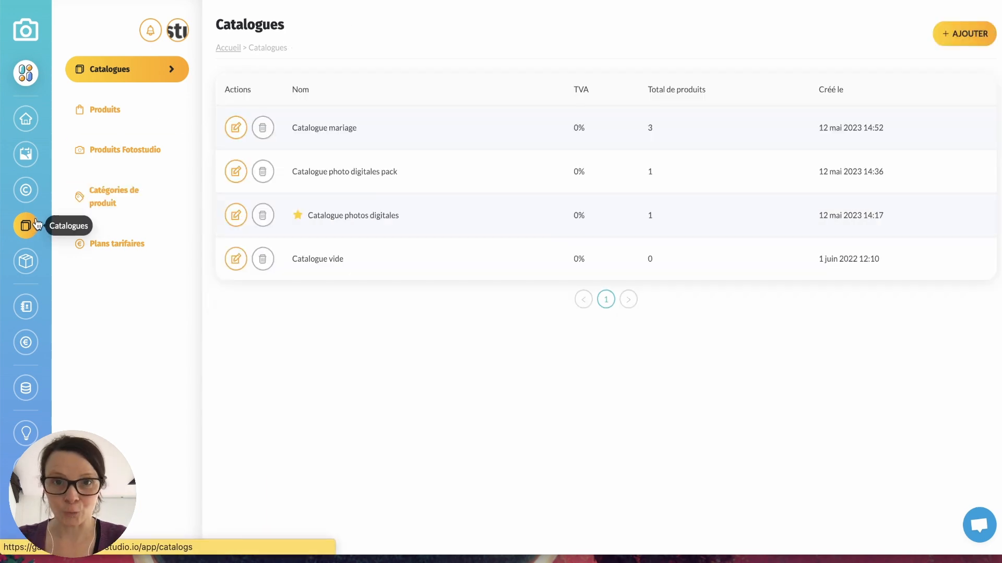
# - Start a new gallery named "Galerie mariage" with 0 included digital photos
pyautogui.click(28, 162)
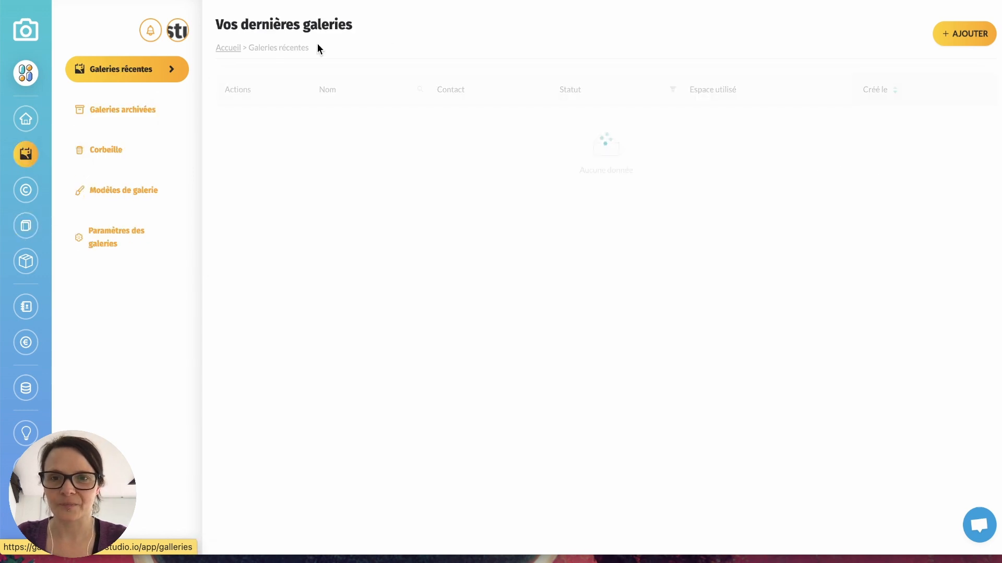
pyautogui.click(965, 32)
pyautogui.click(472, 146)
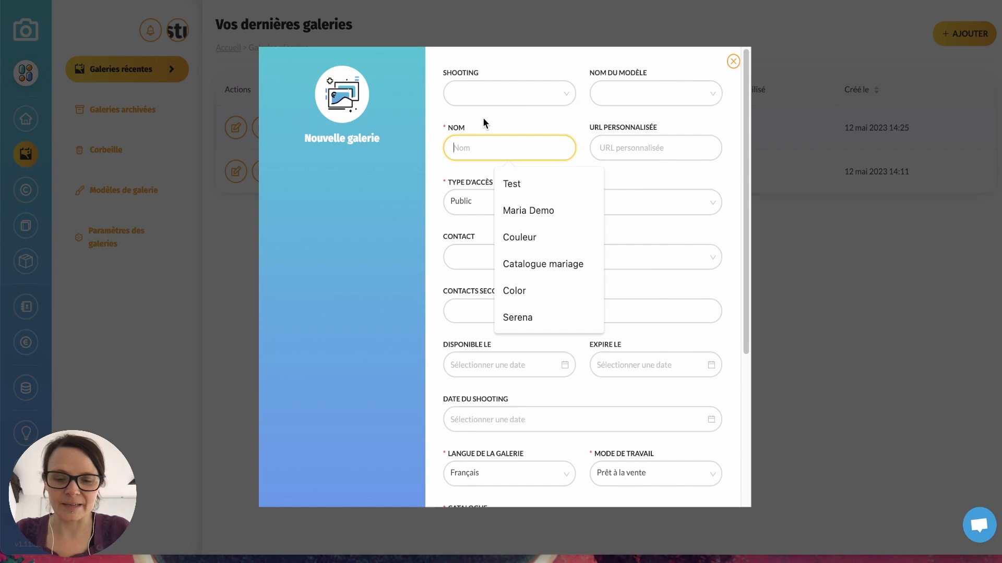
pyautogui.write('Galerie mariage')
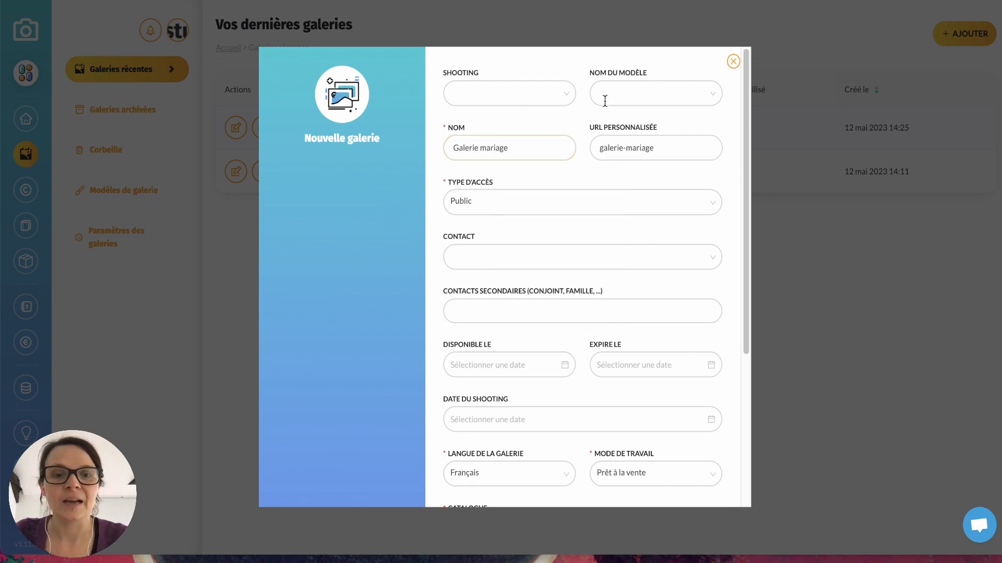
pyautogui.scroll(-3, 600, 125)
pyautogui.scroll(-1, 600, 386)
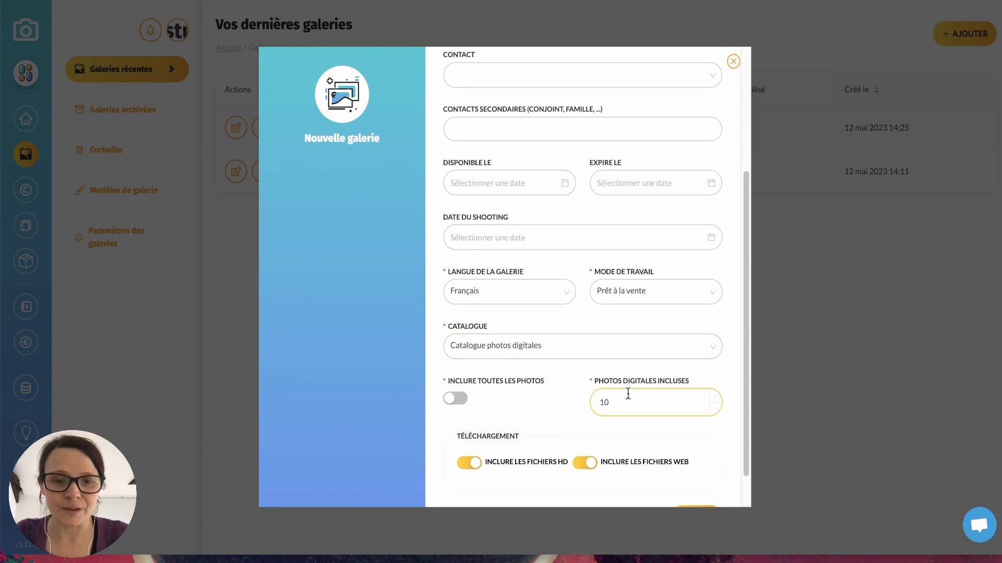
pyautogui.write('0')
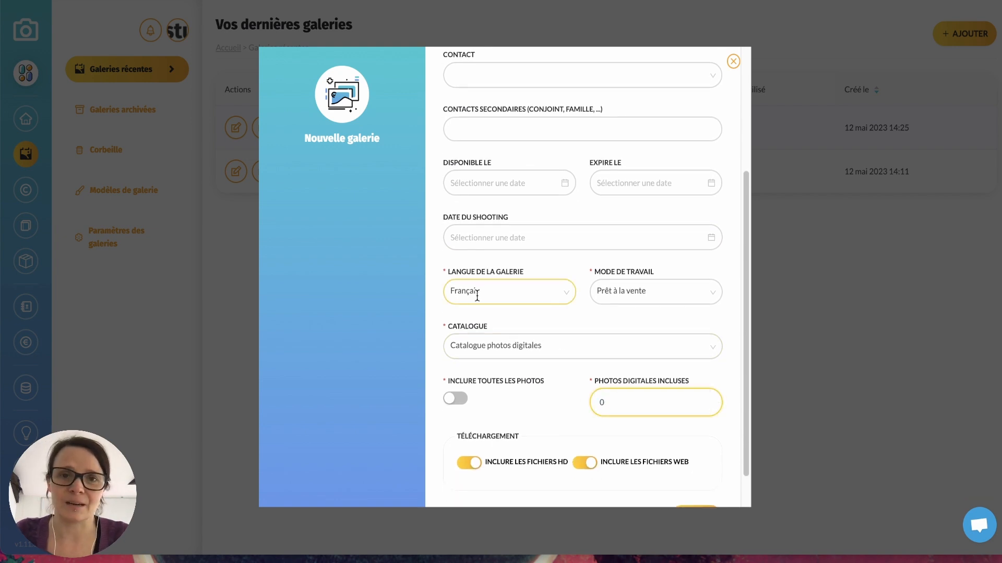
# - Assign "Catalogue mariage" to the new gallery and create it
pyautogui.scroll(-1, 484, 313)
pyautogui.click(568, 301)
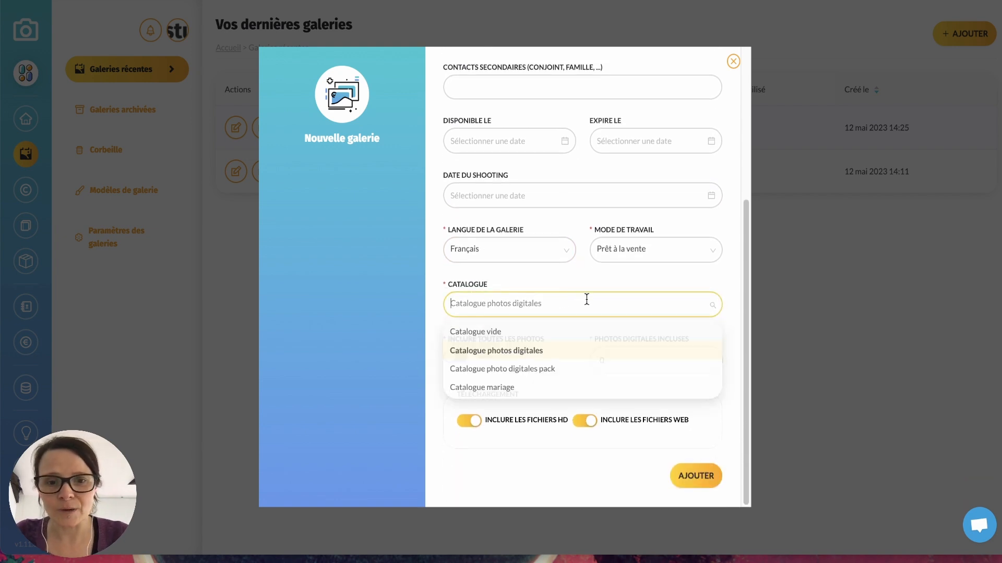
pyautogui.click(499, 390)
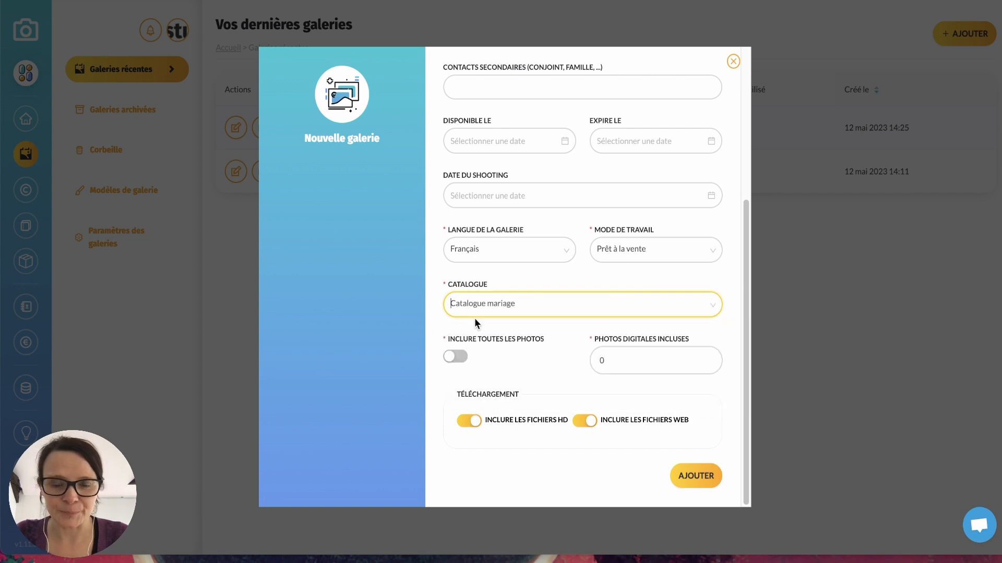
pyautogui.scroll(1, 666, 449)
pyautogui.scroll(-1, 699, 431)
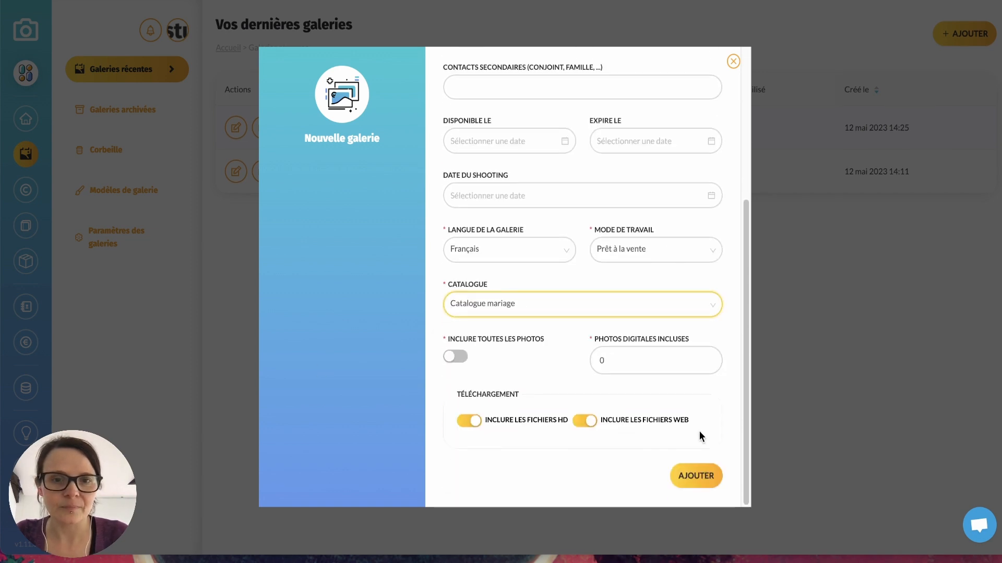
pyautogui.click(694, 476)
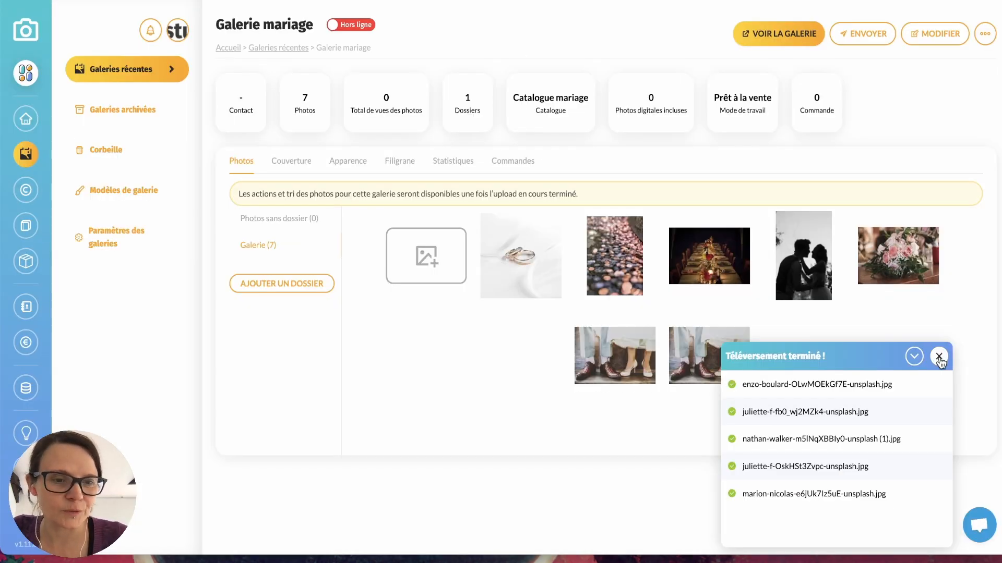
# - Dismiss the finished upload report, put Galerie mariage online and open its visitor view
pyautogui.click(939, 357)
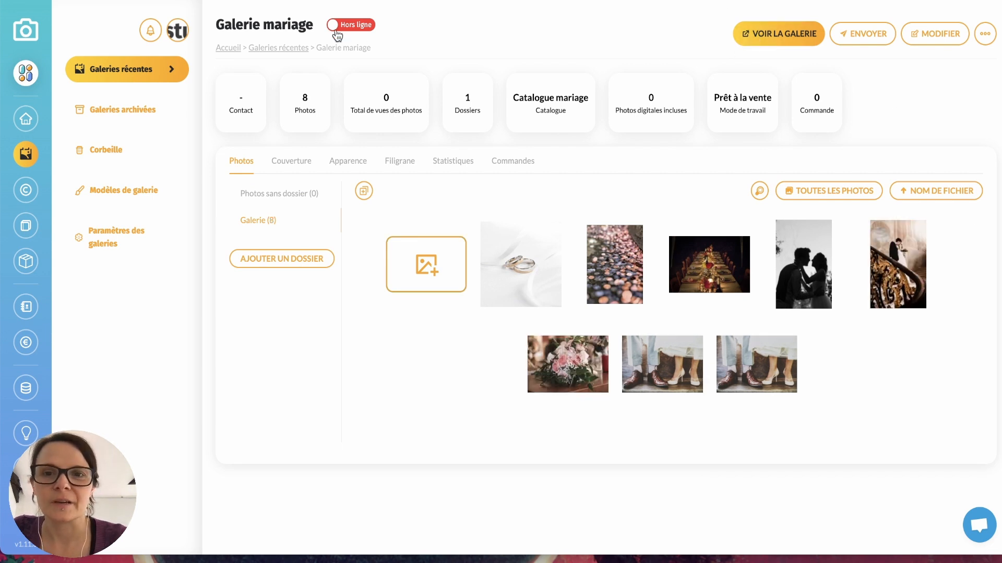
pyautogui.click(353, 26)
pyautogui.click(779, 34)
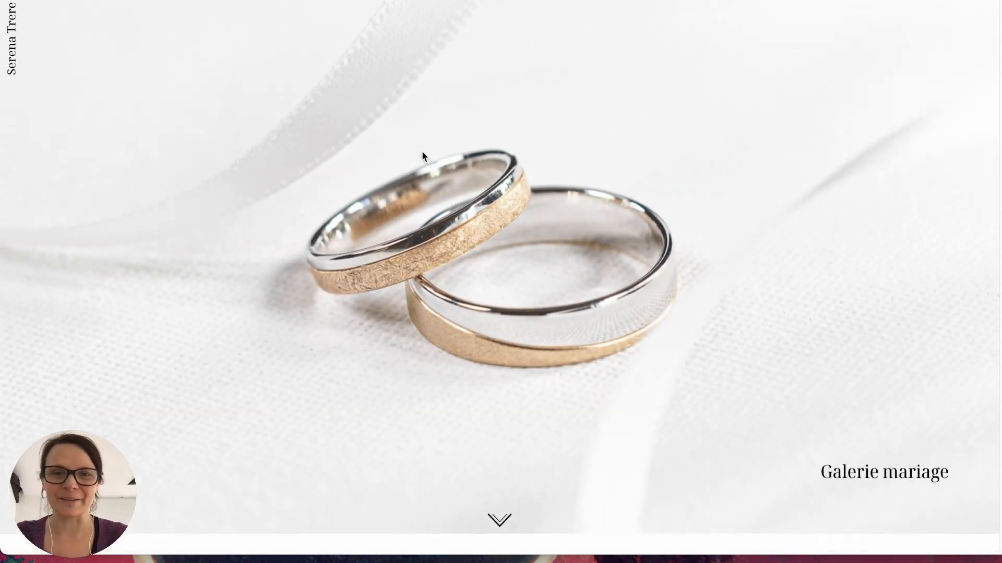
# - Add the photo of the couple on the staircase to the cart as a Photo digitale
pyautogui.scroll(-7, 424, 219)
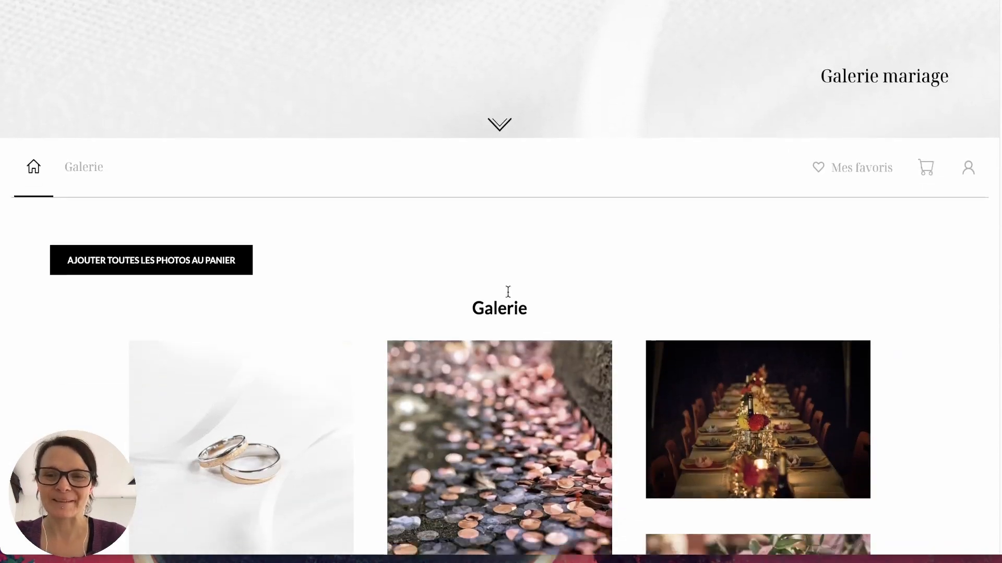
pyautogui.scroll(-7, 510, 297)
pyautogui.scroll(-5, 551, 418)
pyautogui.click(555, 432)
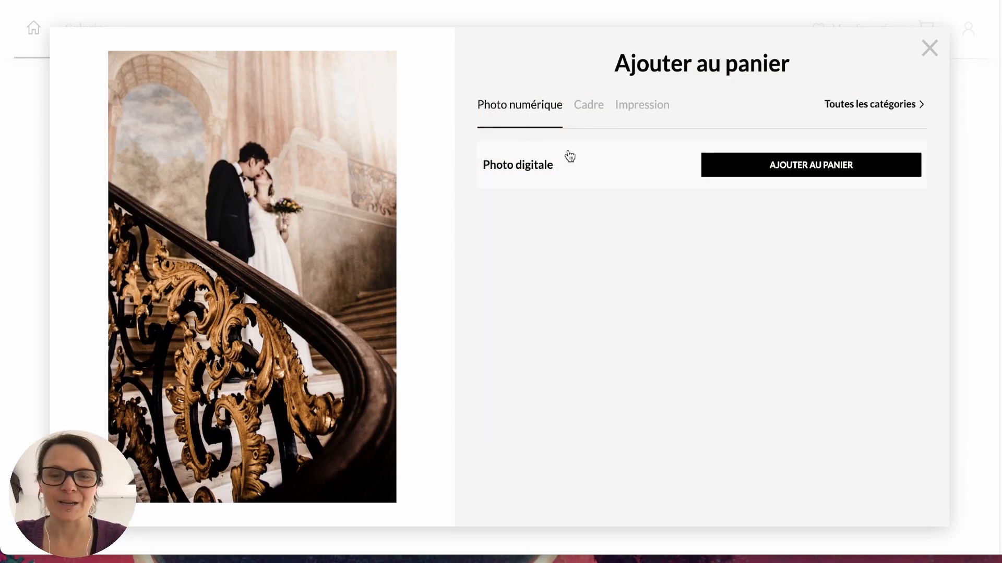
pyautogui.click(776, 171)
# - Add the black-and-white couple photo to the cart as an Impression 10x15 on Brillant paper
pyautogui.click(305, 358)
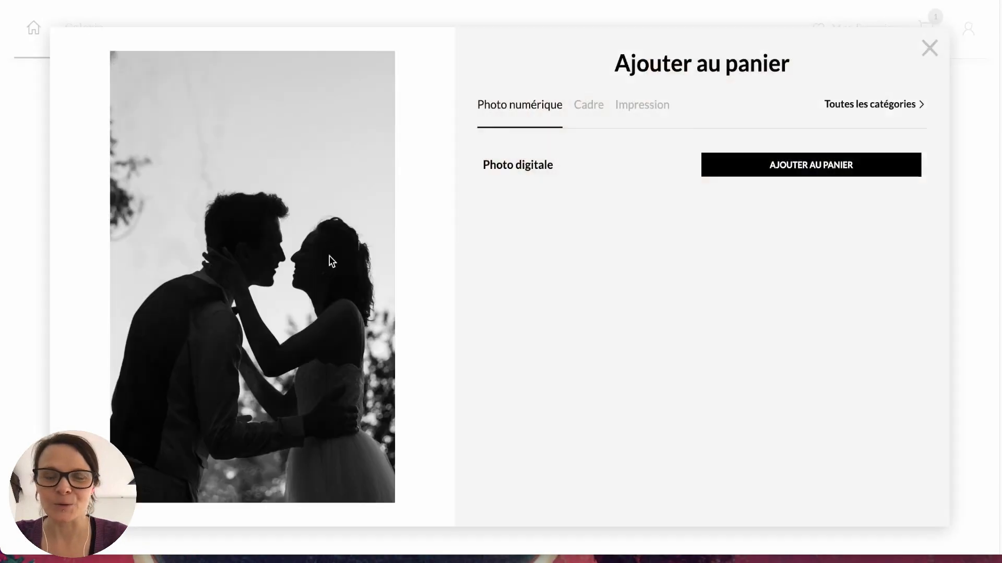
pyautogui.click(625, 105)
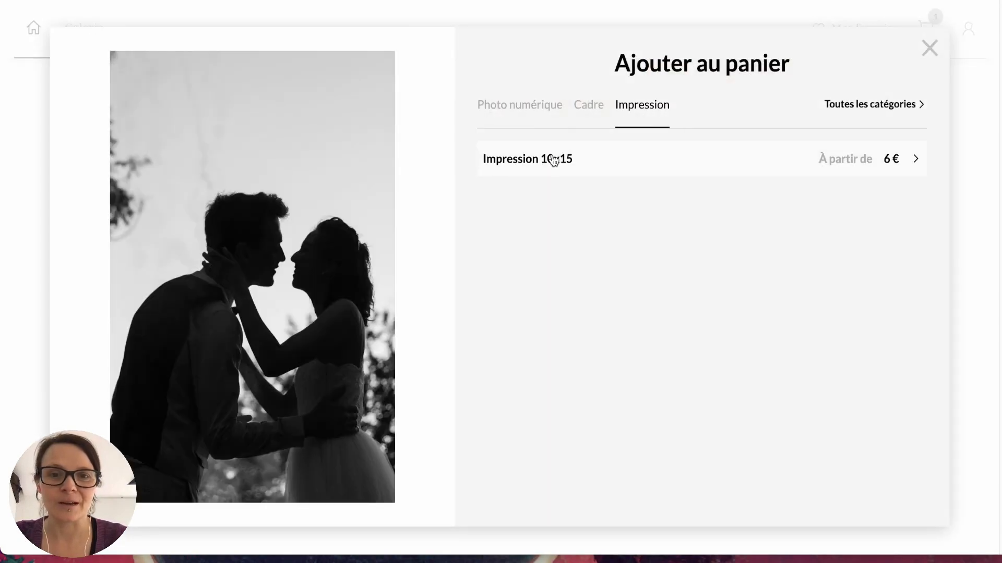
pyautogui.click(864, 159)
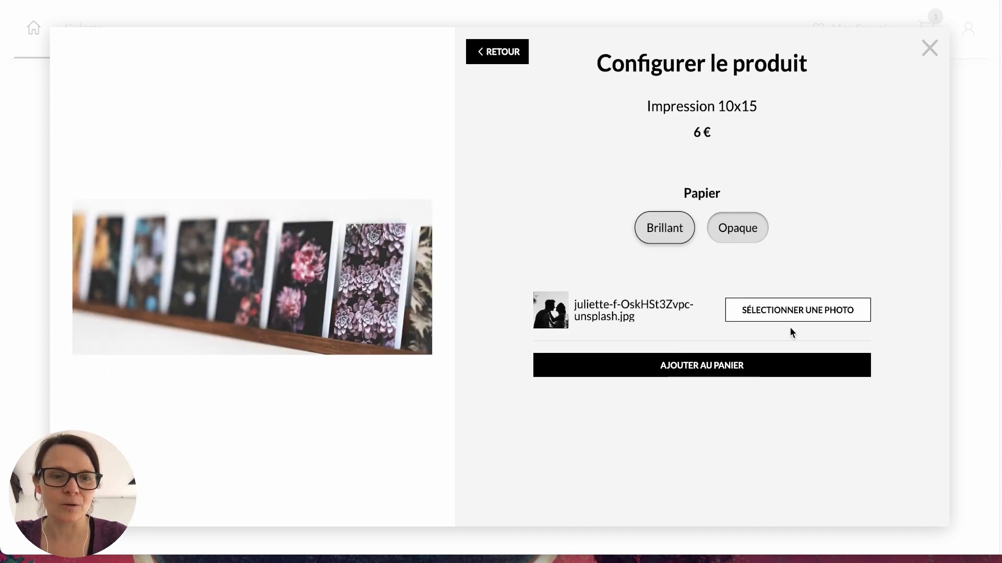
pyautogui.click(764, 365)
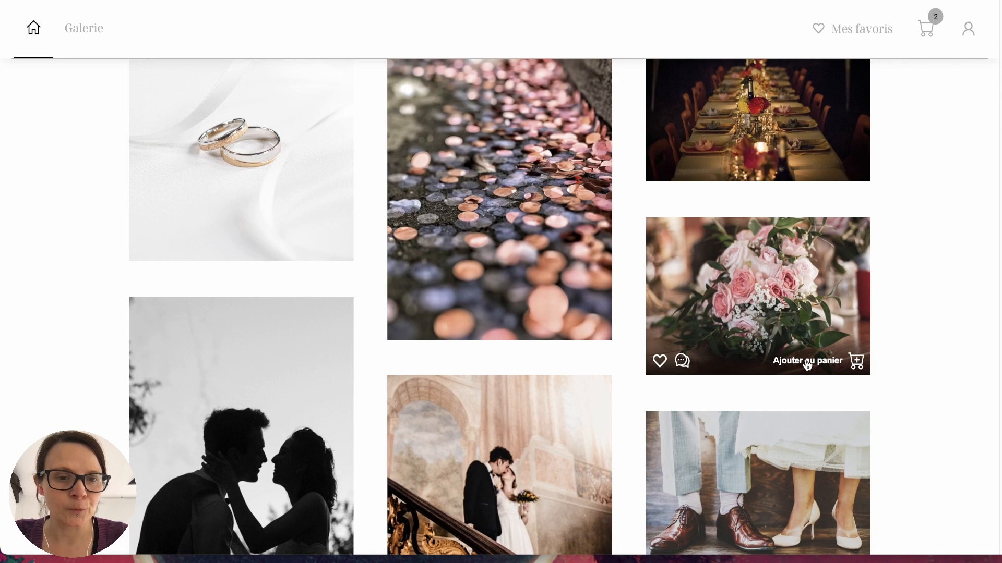
# - Add the pink bouquet photo to the cart as a Cadre carré in Noir, with the crop centred on the flowers
pyautogui.click(807, 365)
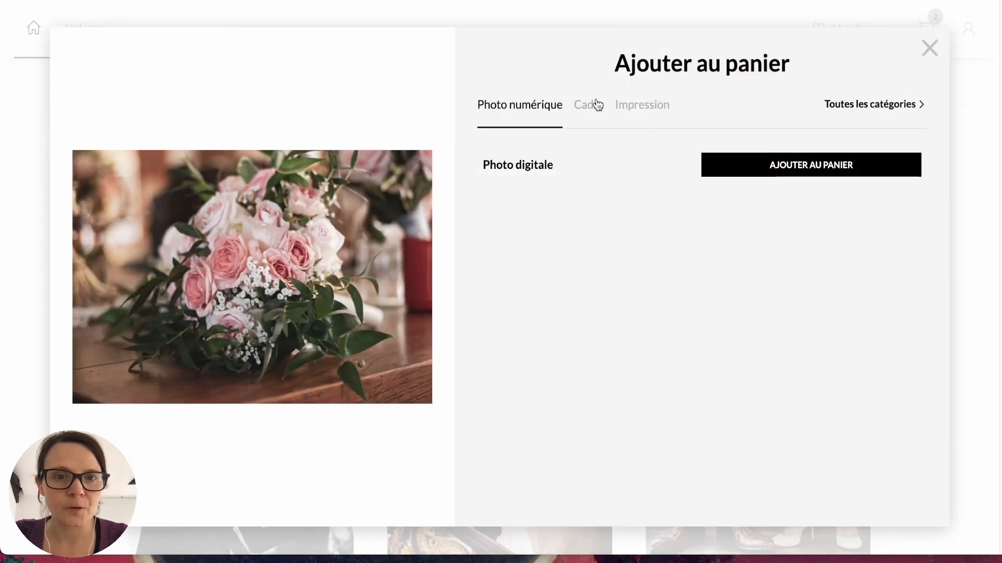
pyautogui.click(588, 105)
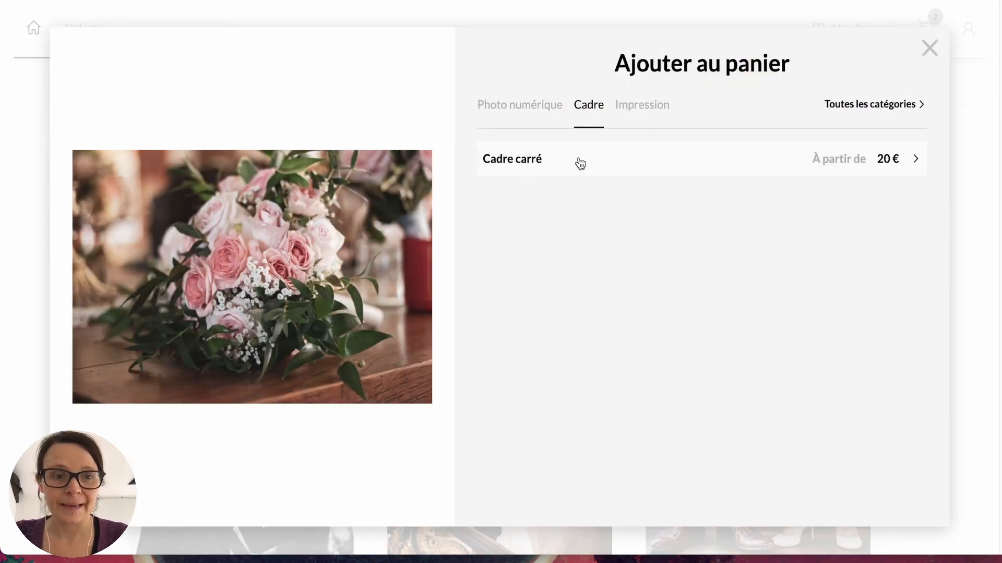
pyautogui.click(579, 159)
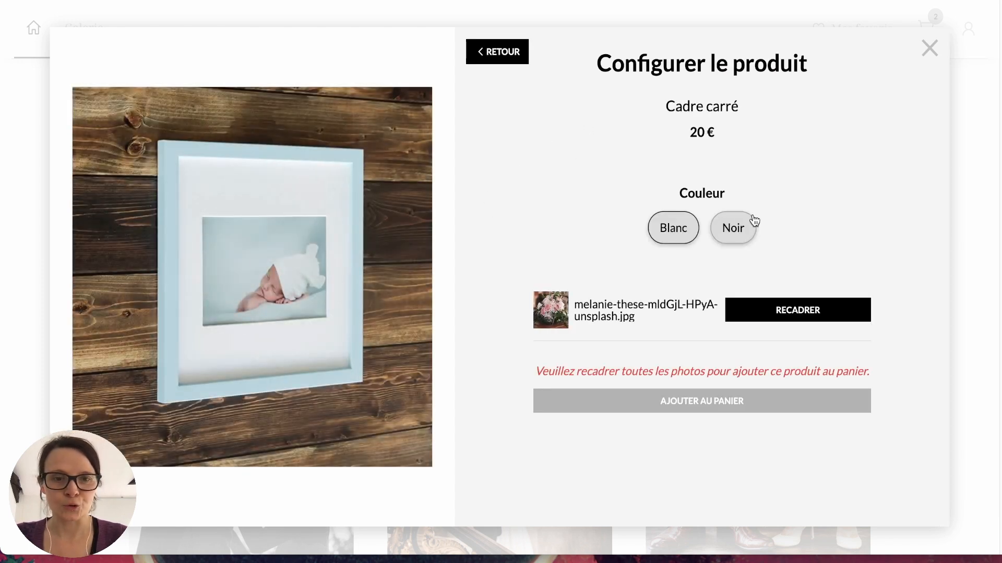
pyautogui.click(733, 229)
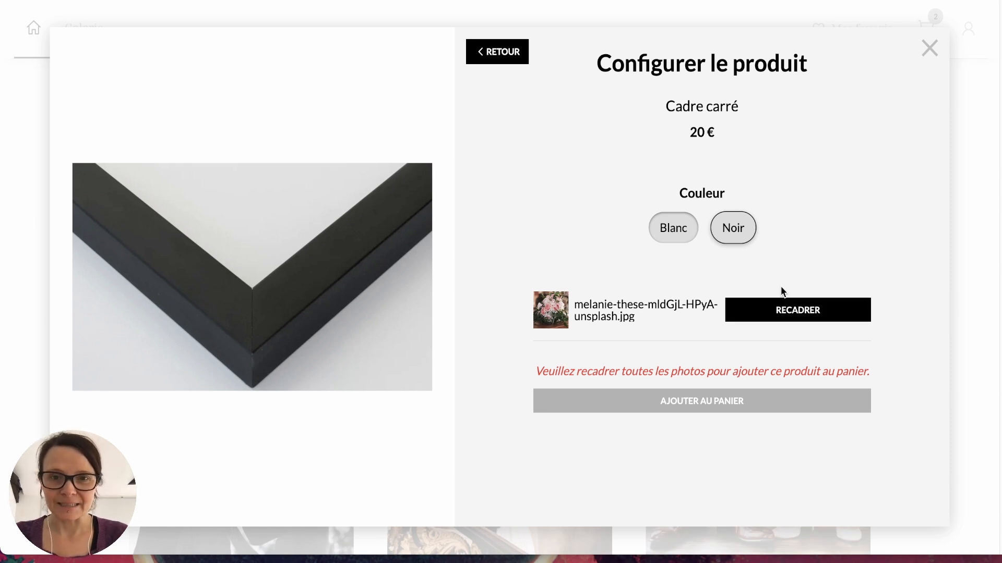
pyautogui.click(797, 312)
pyautogui.moveTo(237, 229); pyautogui.dragTo(257, 257)
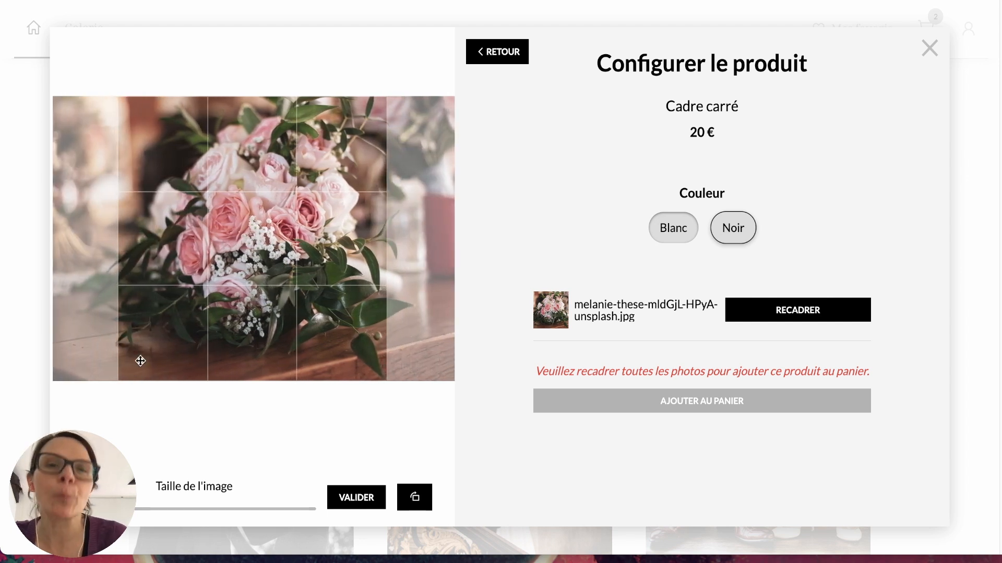
pyautogui.click(377, 499)
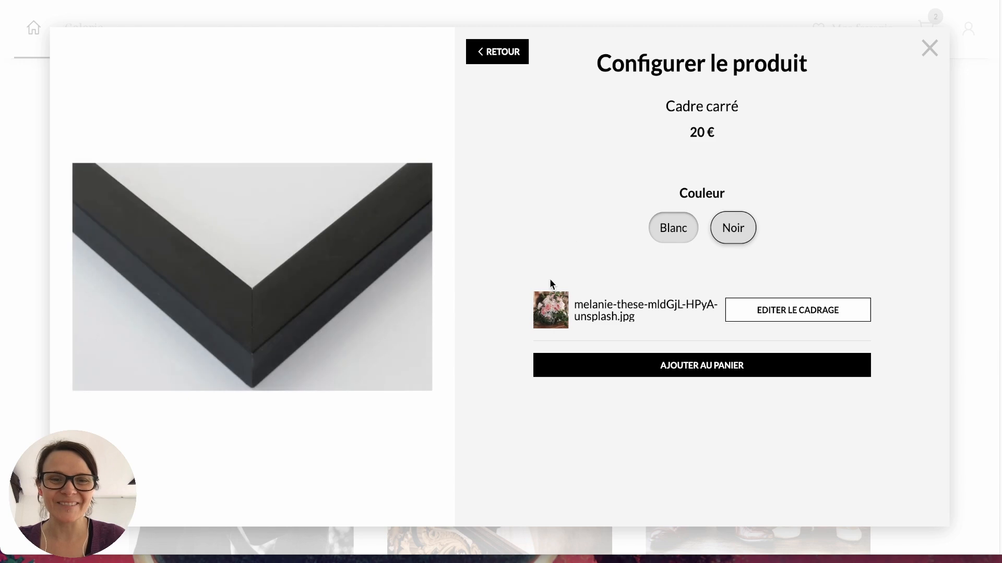
pyautogui.click(613, 366)
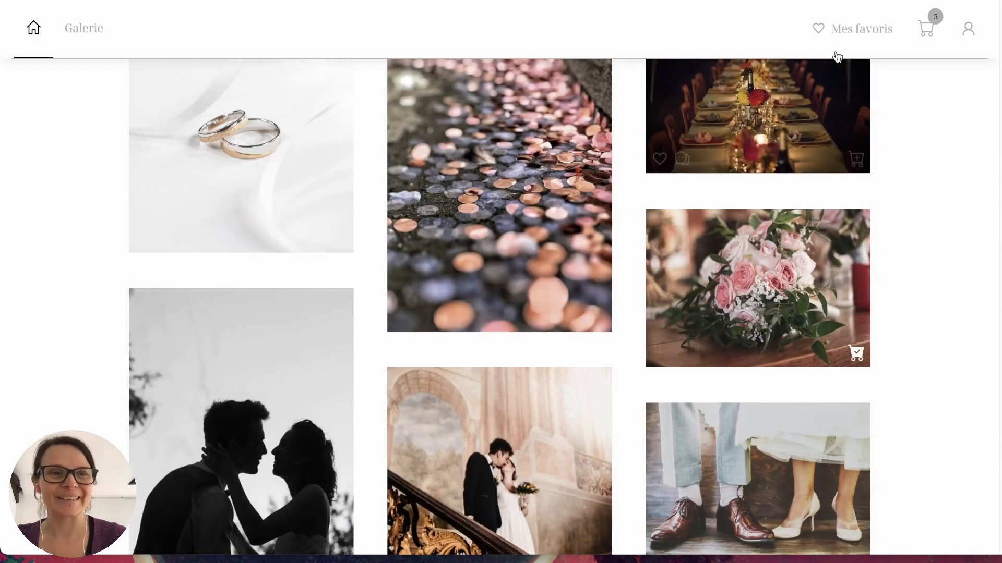
# - Open the cart and set the quantity of the Impression 10x15 - Brillant to 3
pyautogui.click(926, 29)
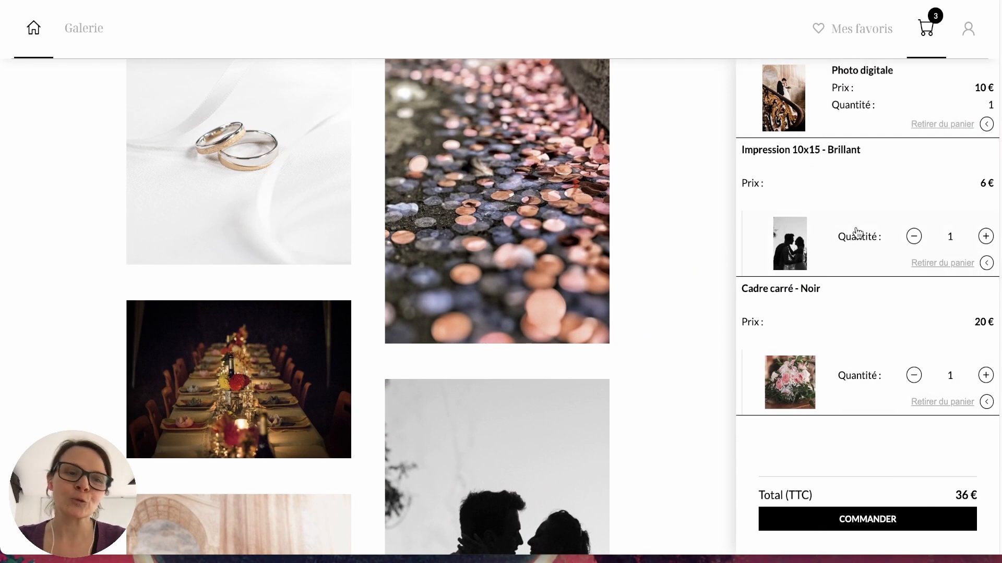
pyautogui.doubleClick(985, 235)
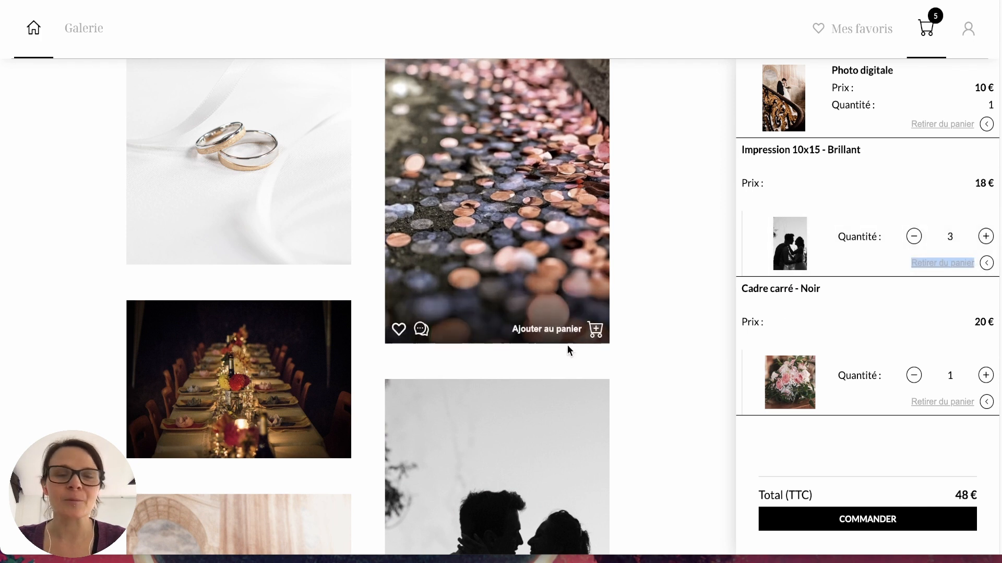
pyautogui.click(661, 257)
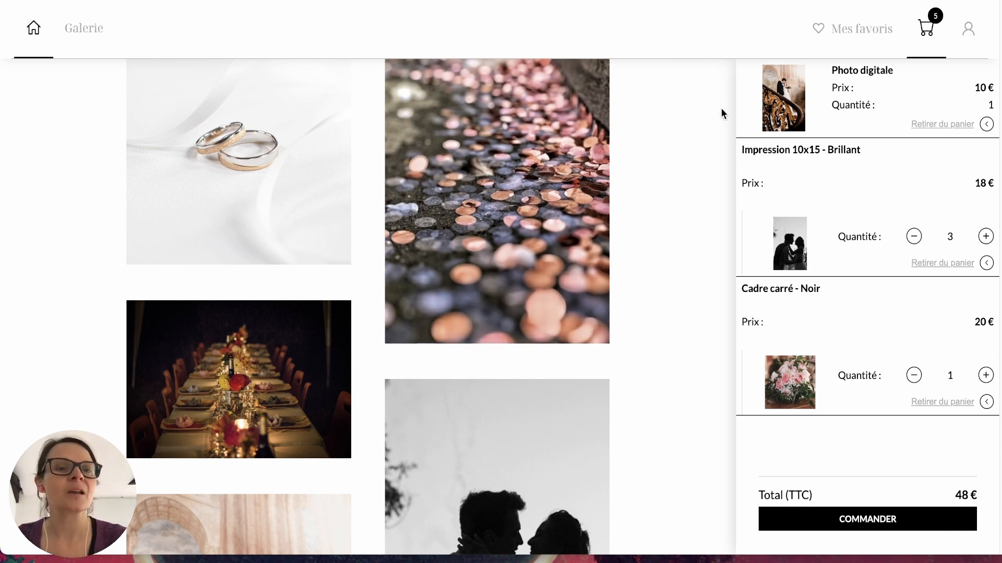
pyautogui.moveTo(860, 150); pyautogui.dragTo(745, 153)
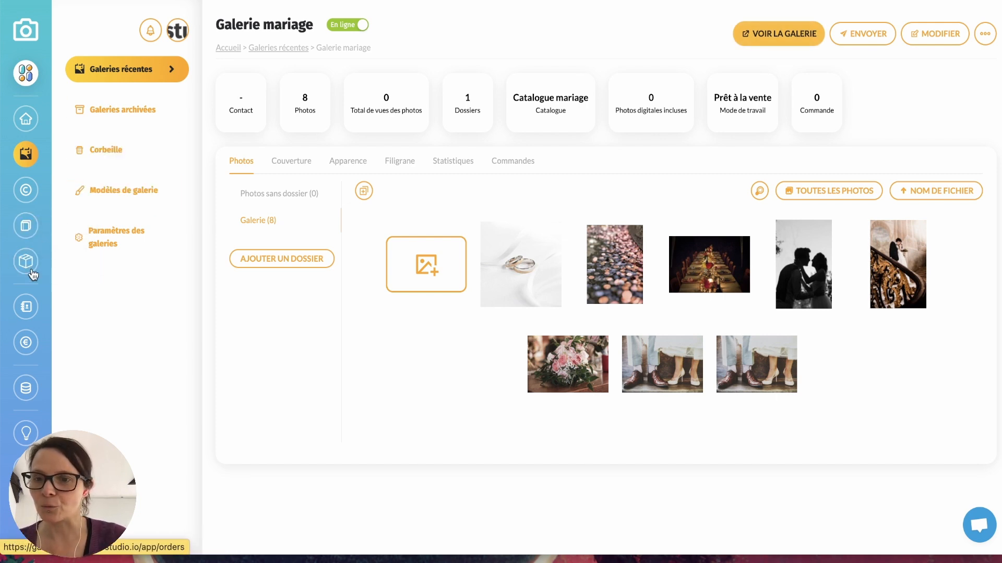
# - Create a product named Impression in category Impression, supplier Saal Digital, for 1 photo, with the print size setting turned off
pyautogui.click(26, 225)
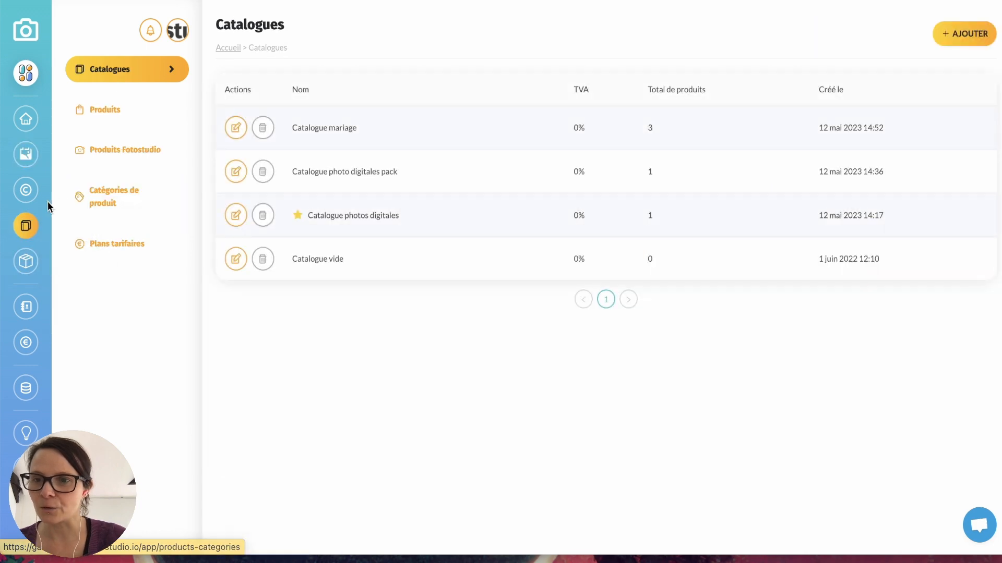
pyautogui.click(105, 111)
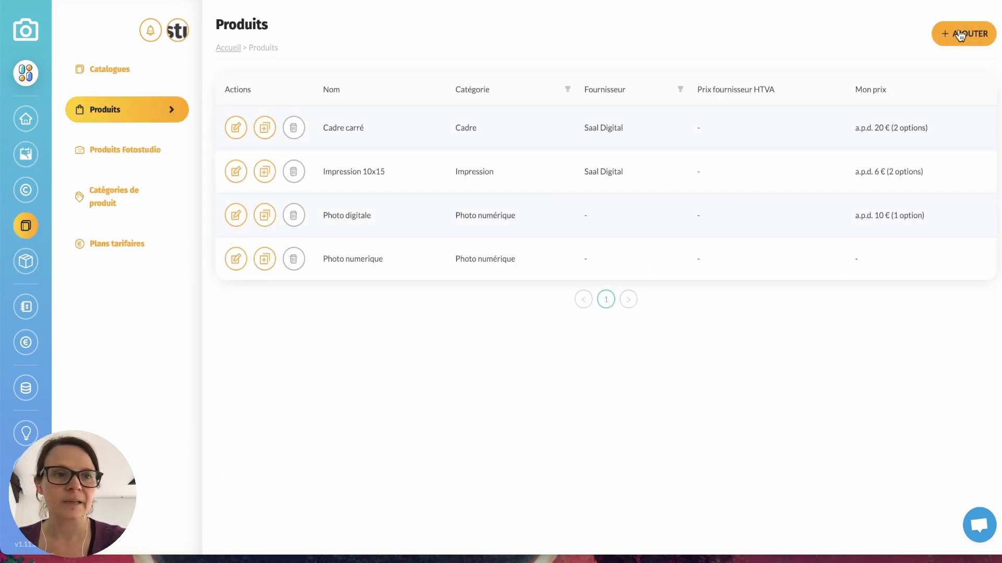
pyautogui.click(952, 34)
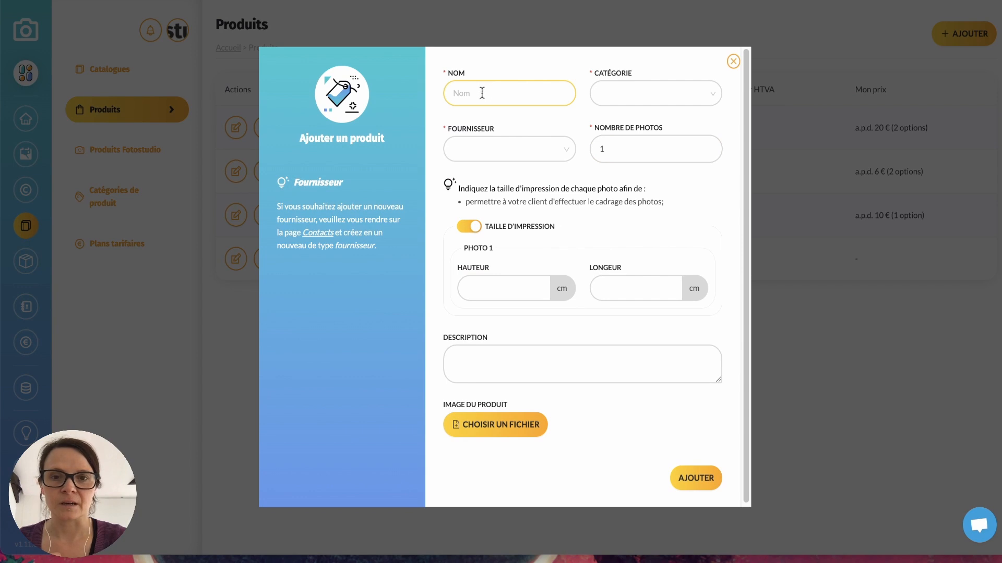
pyautogui.click(481, 92)
pyautogui.write('Impression')
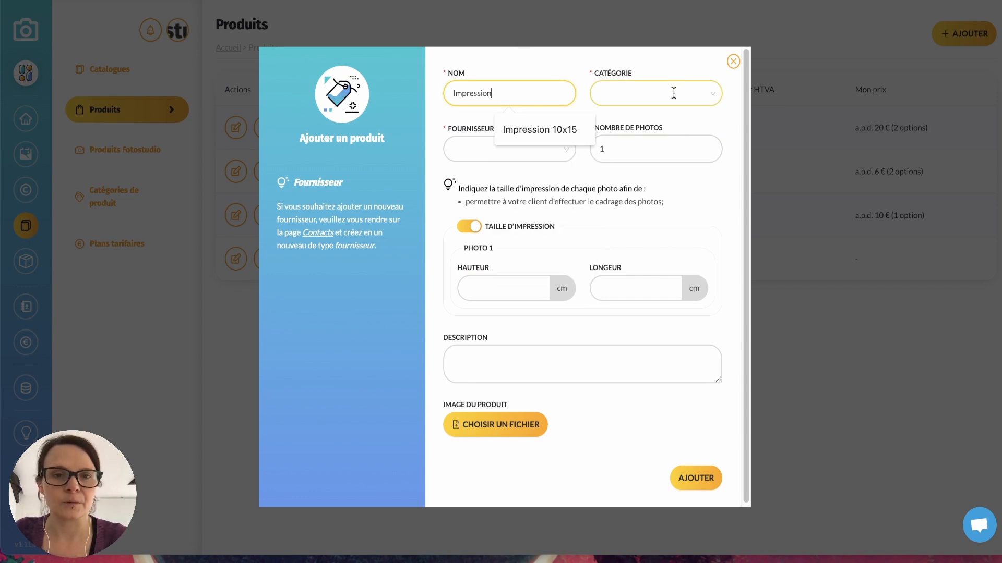
pyautogui.click(674, 93)
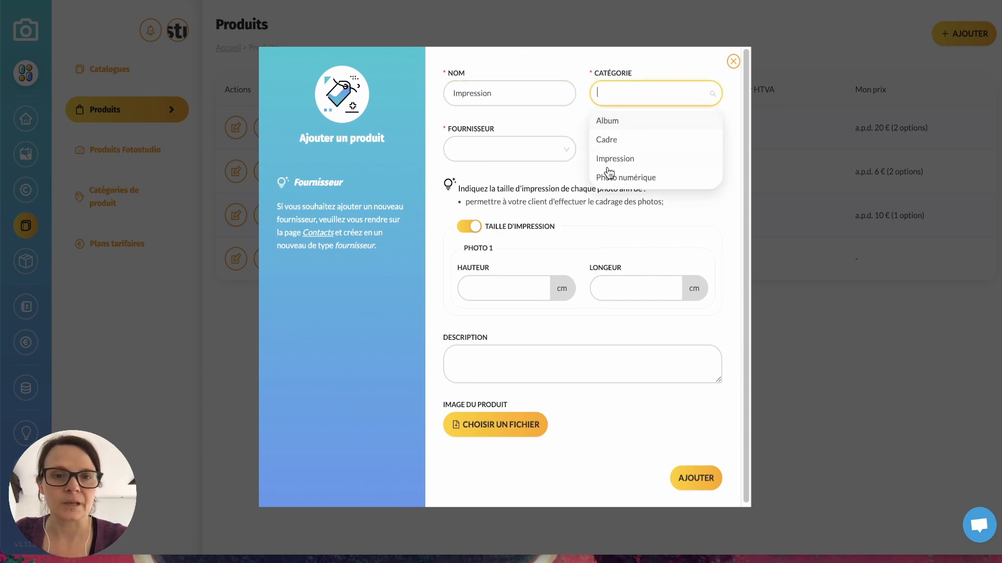
pyautogui.click(629, 159)
pyautogui.click(554, 149)
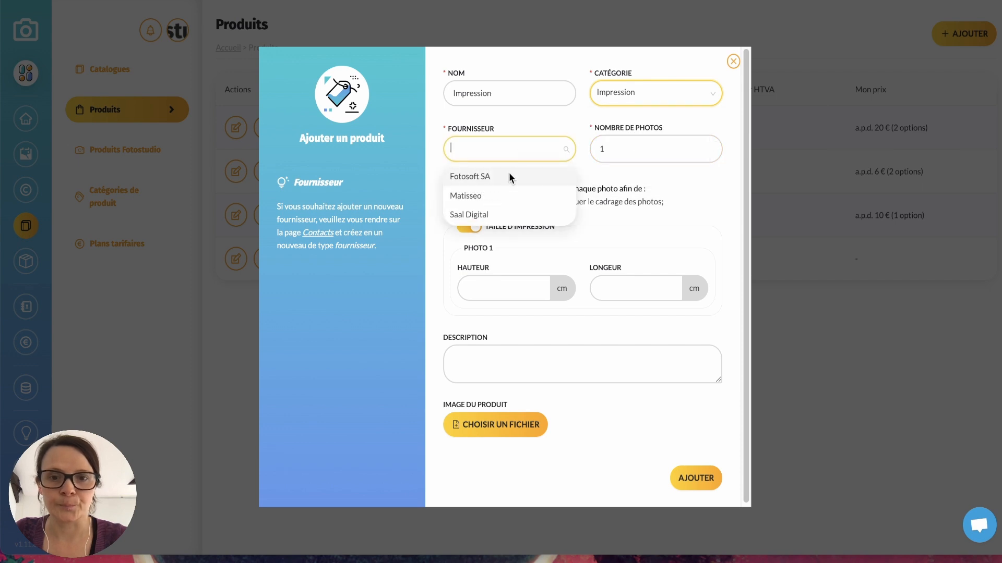
pyautogui.click(479, 215)
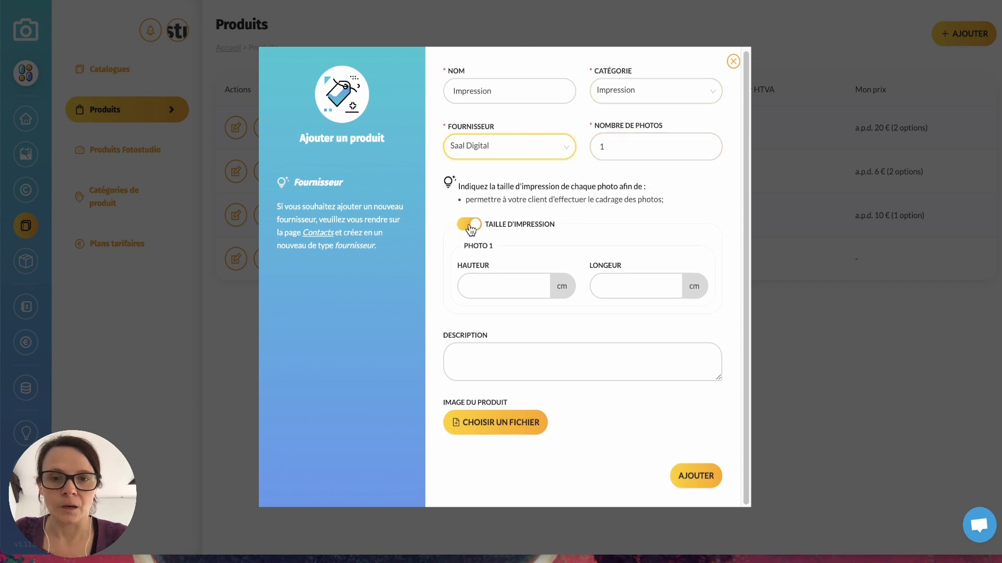
pyautogui.click(485, 224)
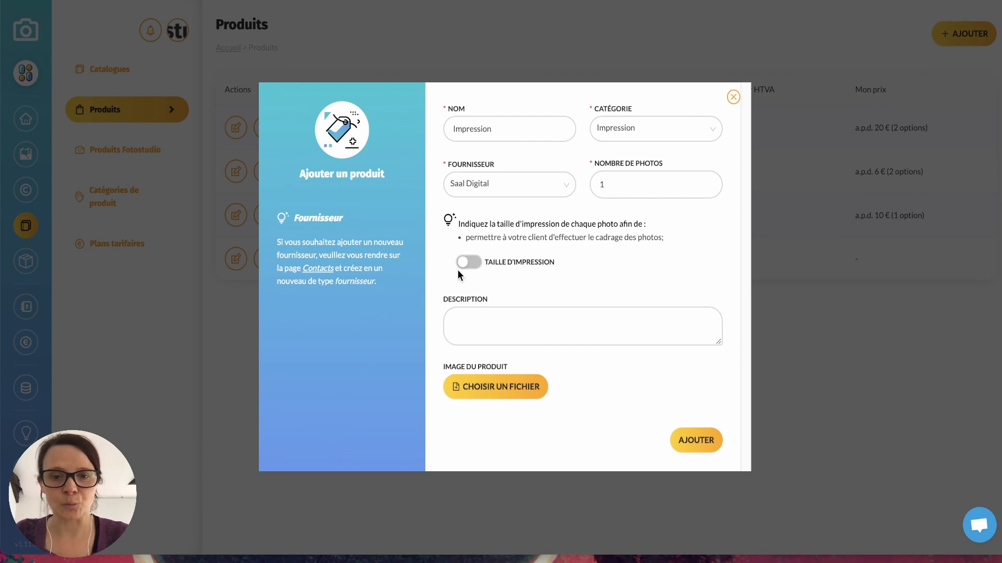
pyautogui.click(691, 432)
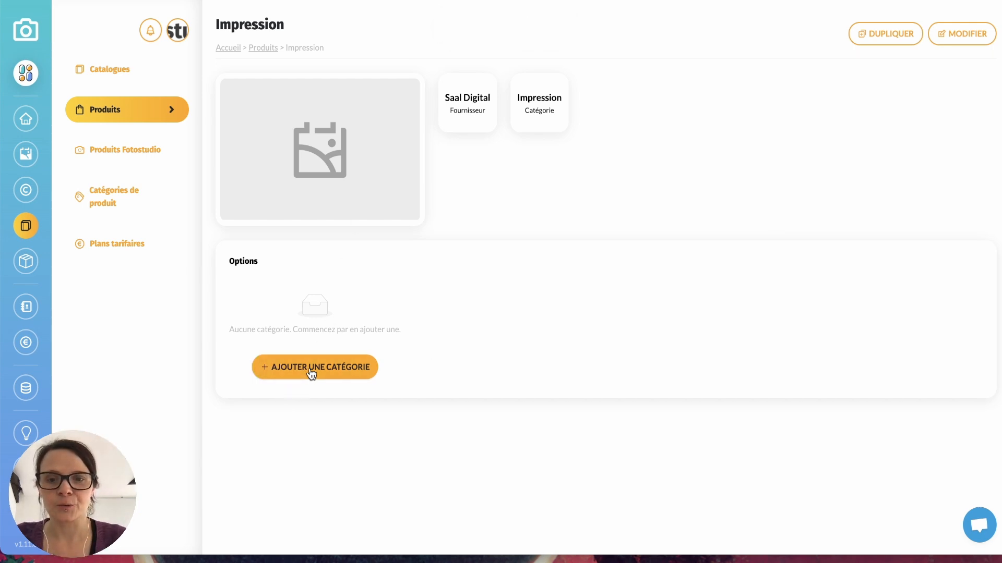
# - Add an option category named Taille to the Impression product
pyautogui.click(311, 375)
pyautogui.click(327, 369)
pyautogui.write('Taille')
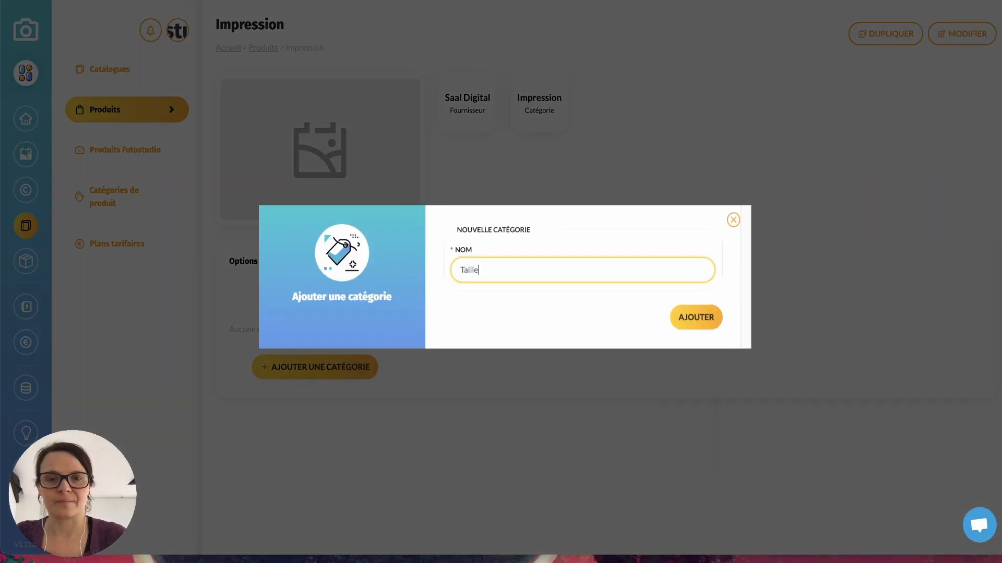
pyautogui.click(694, 317)
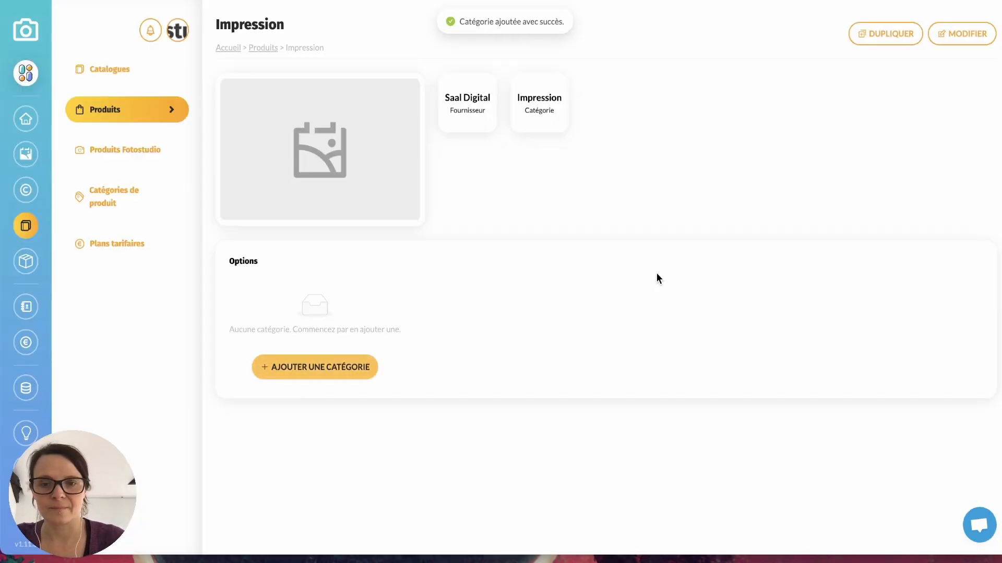
# - Add the option 10x15 to the Taille category with the pricing plan Plan tarifaire impression 10x15
pyautogui.click(302, 399)
pyautogui.click(492, 166)
pyautogui.write('10')
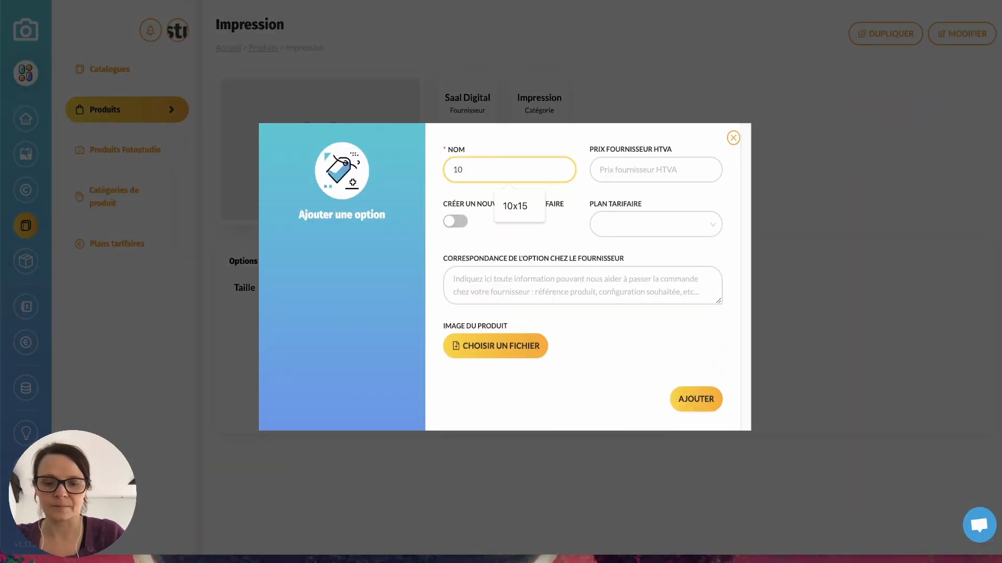
pyautogui.write('x15')
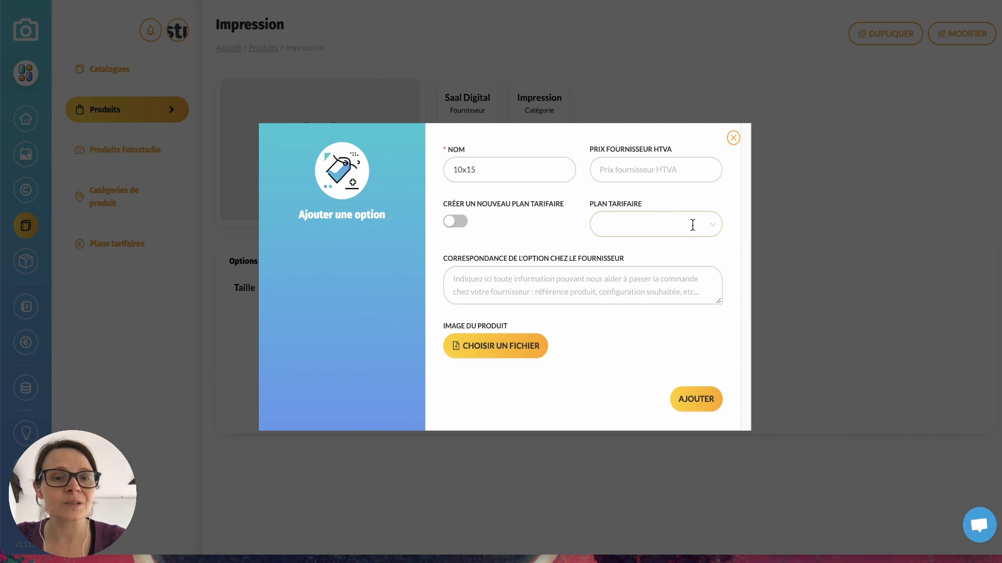
pyautogui.click(684, 224)
pyautogui.click(689, 308)
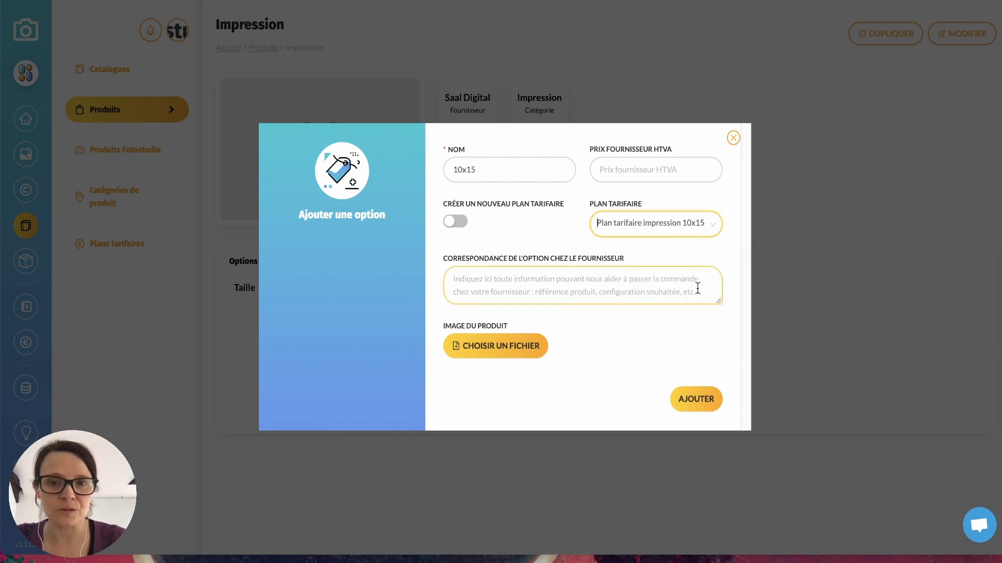
pyautogui.click(699, 405)
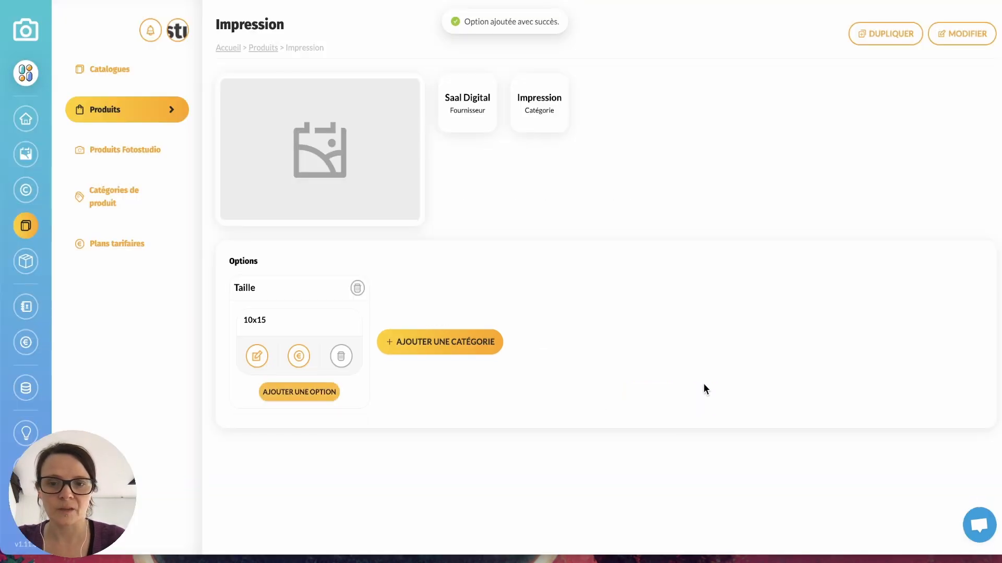
# - Set up a 20x30 option in the Taille category and choose to create a new pricing plan for it
pyautogui.click(285, 392)
pyautogui.click(476, 168)
pyautogui.write('20x30')
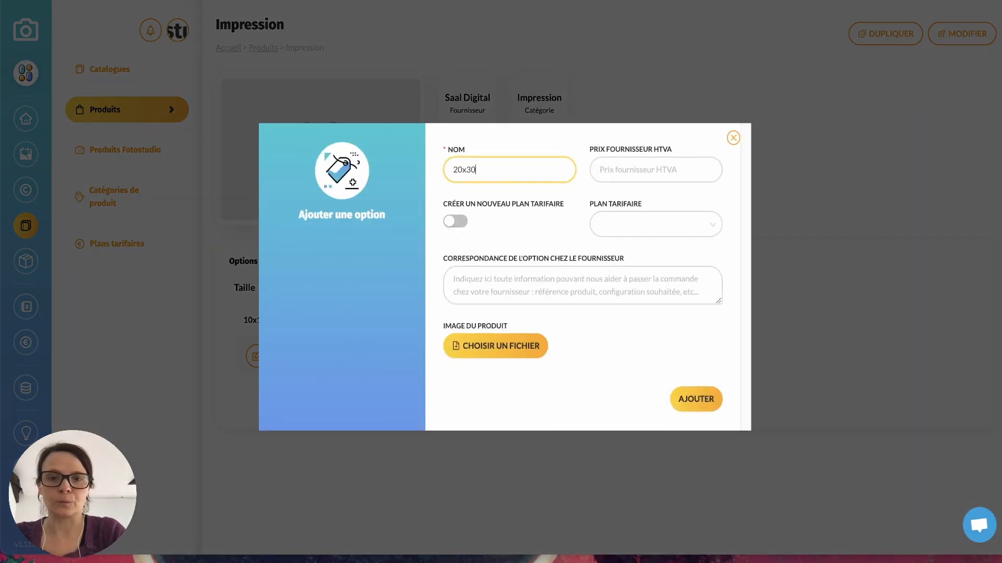
pyautogui.click(466, 224)
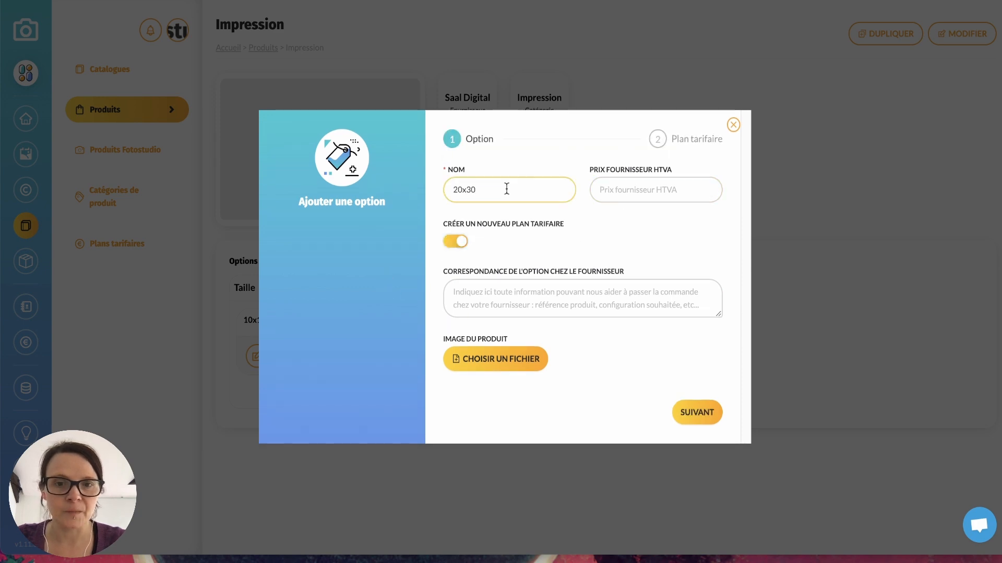
pyautogui.click(704, 412)
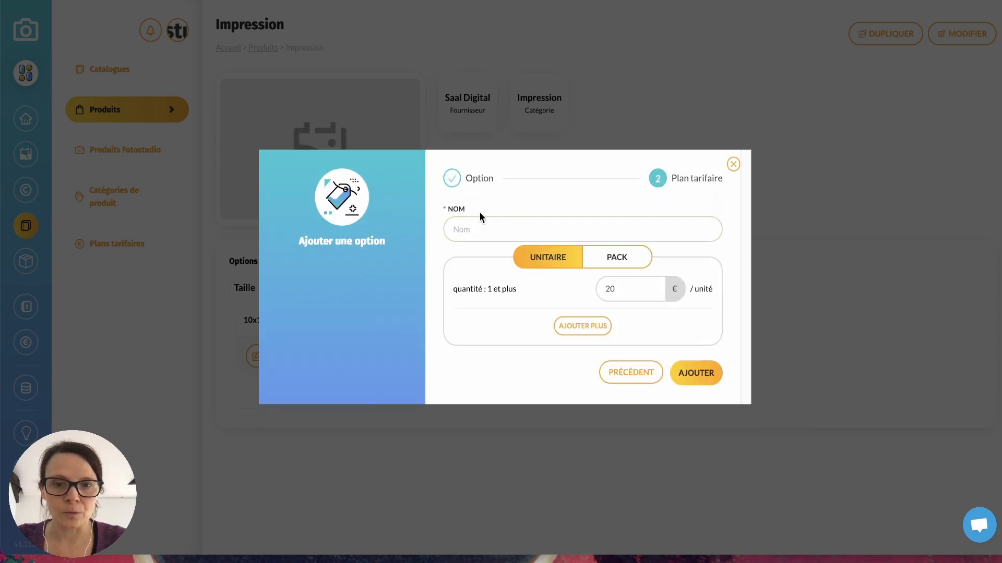
# - Name the new unit-based pricing plan Plan tariffaire impression 20x30 and add the 20x30 option with it
pyautogui.write('Plan ta')
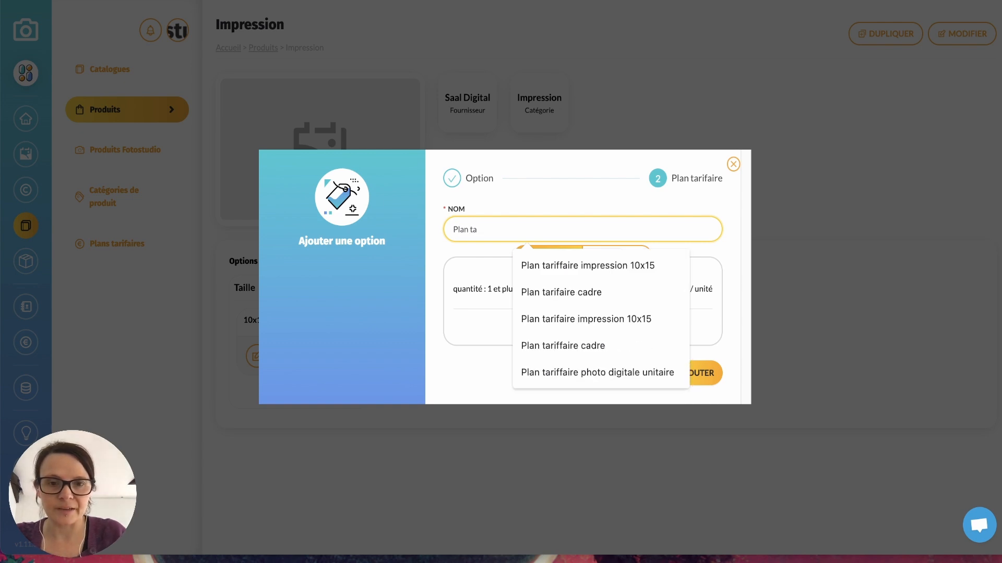
pyautogui.press('Down')
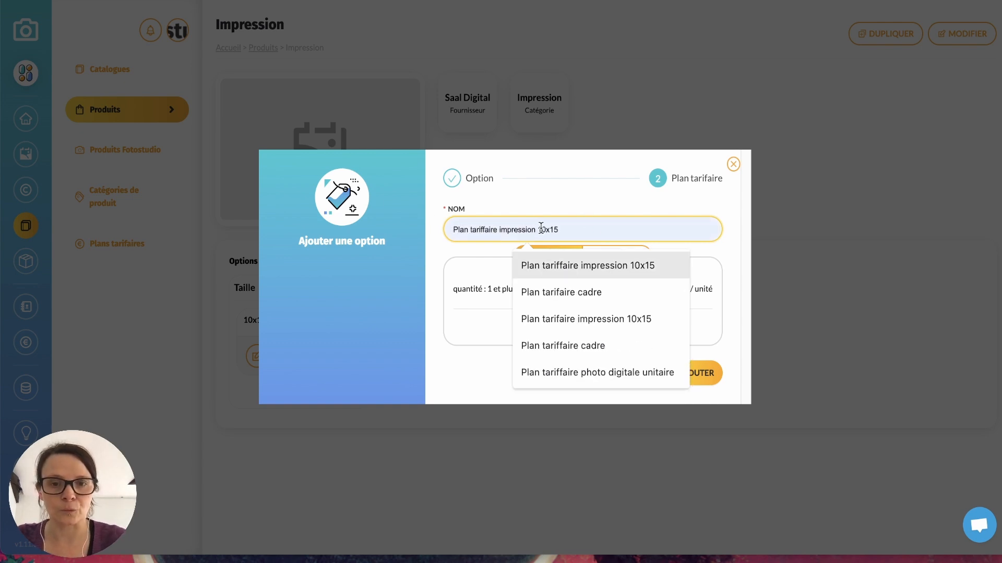
pyautogui.click(604, 260)
pyautogui.moveTo(542, 229); pyautogui.dragTo(569, 228)
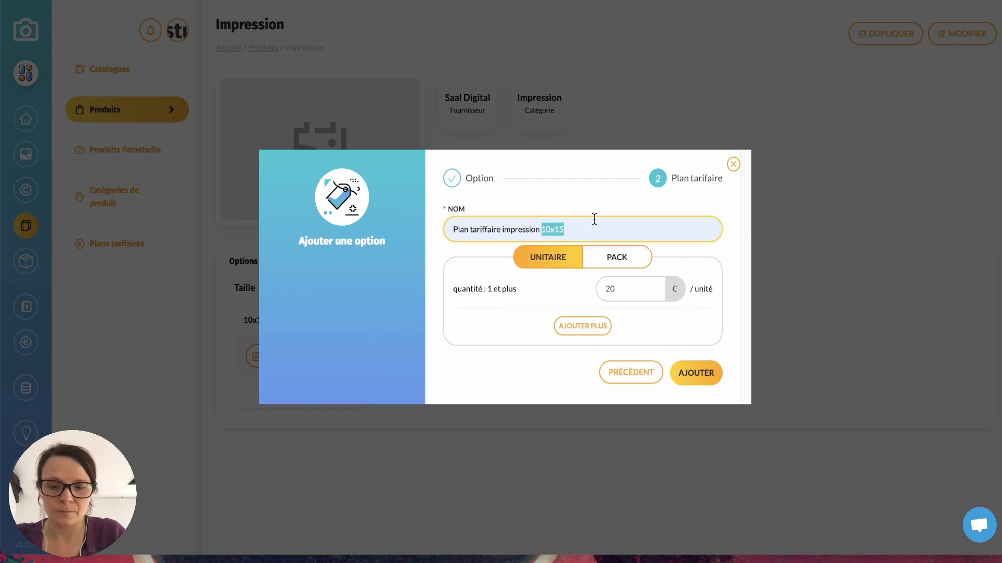
pyautogui.write('20x30')
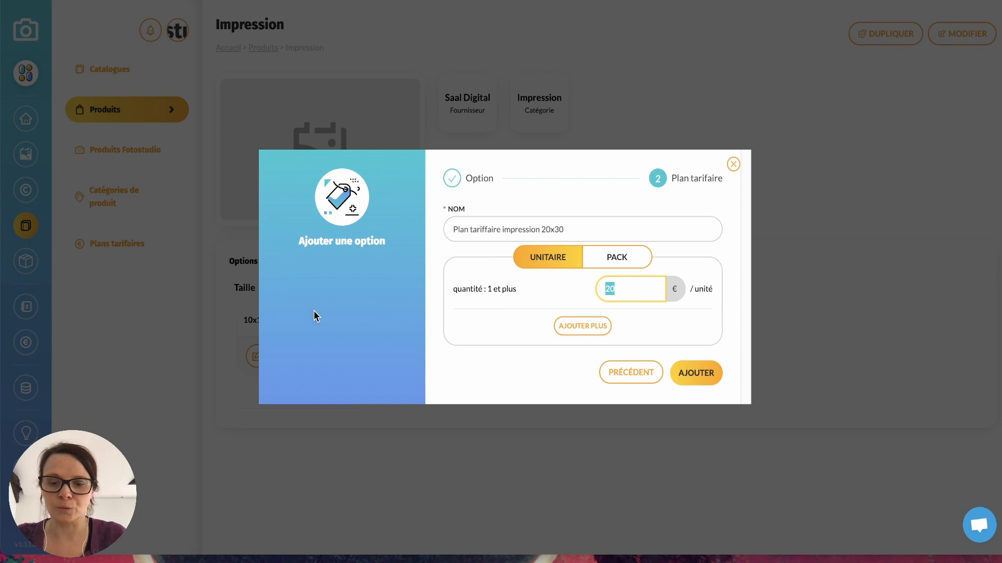
pyautogui.click(697, 376)
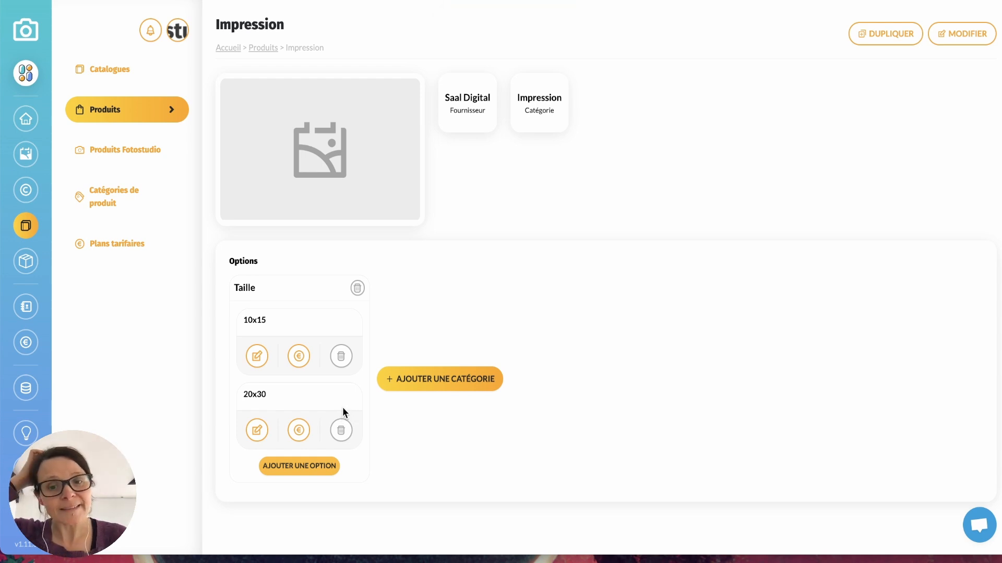
# - Add a second option category named Papier to the Impression product
pyautogui.click(448, 384)
pyautogui.click(477, 266)
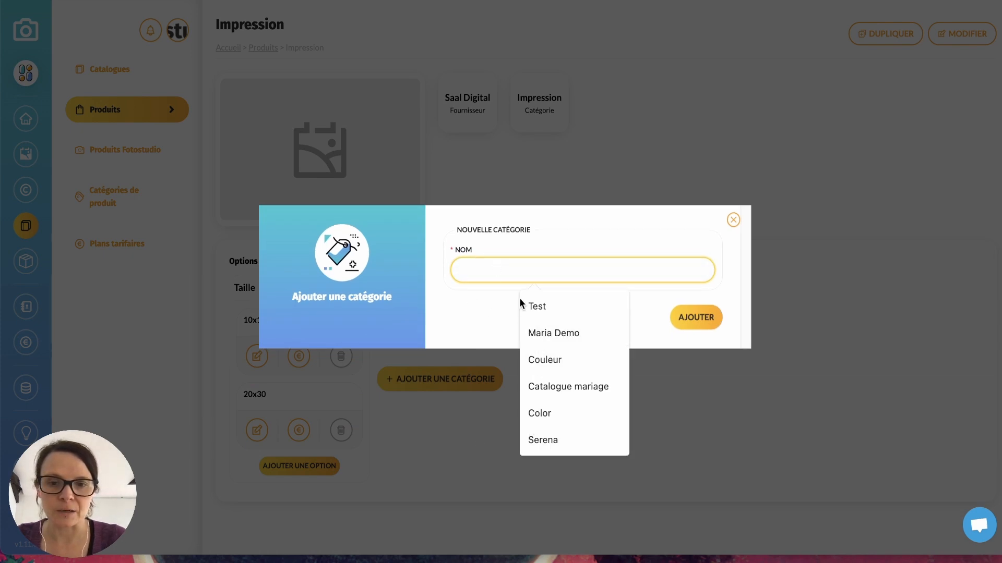
pyautogui.write('Pa')
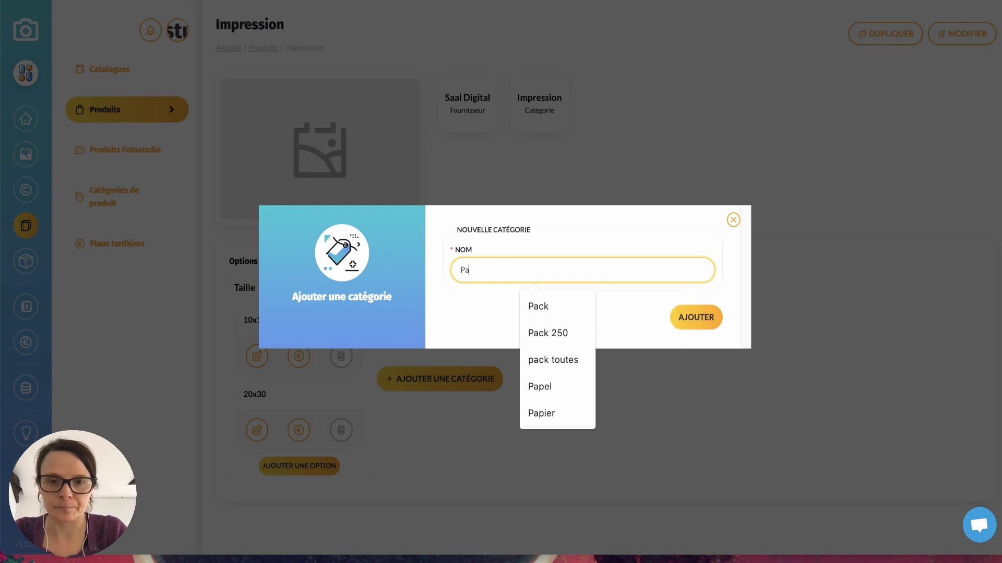
pyautogui.write('pier')
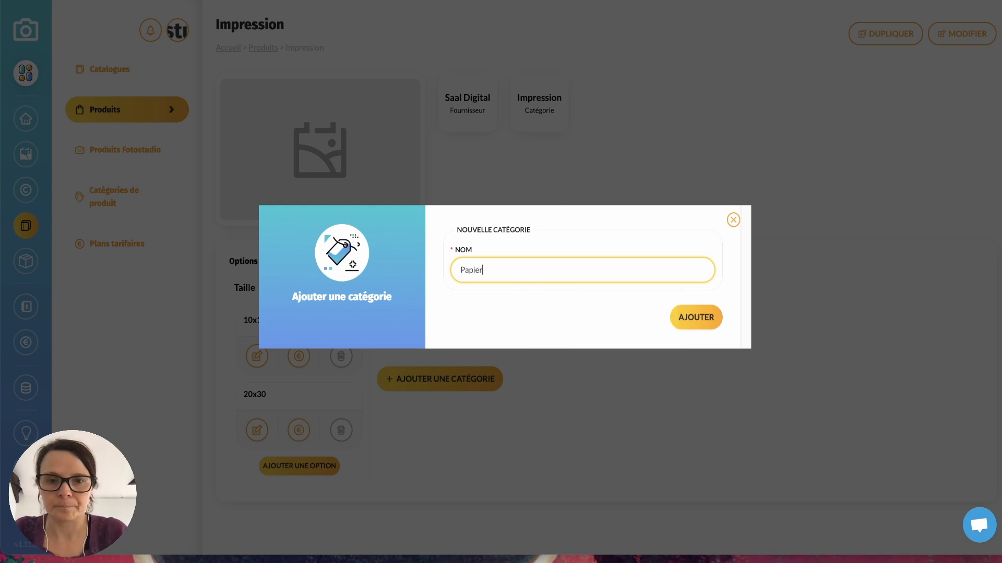
pyautogui.click(688, 318)
# - Add the options Brillant and Opaque to the Papier category
pyautogui.click(429, 397)
pyautogui.click(491, 263)
pyautogui.write('Brillanbt')
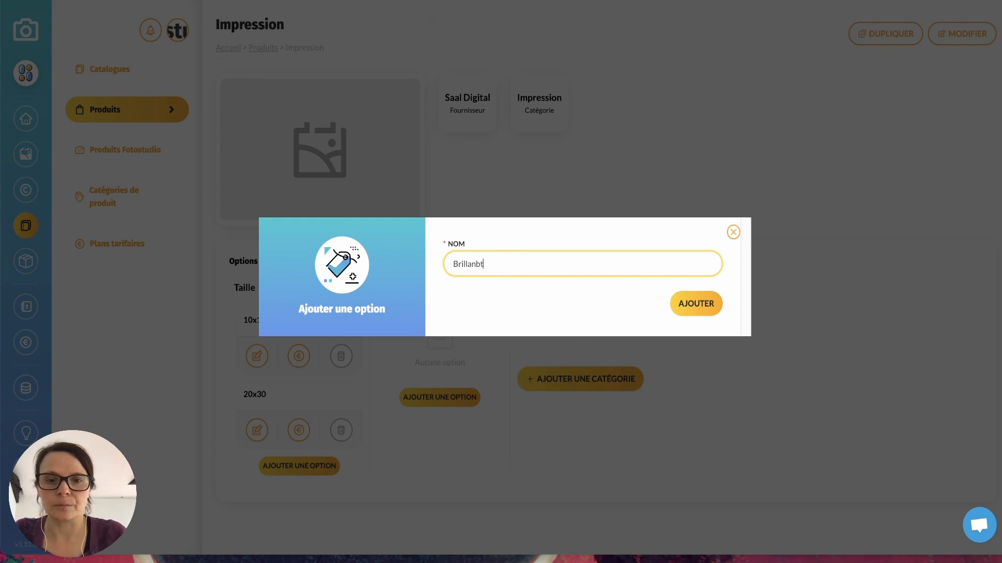
pyautogui.press('BackSpace')
pyautogui.press('BackSpace')
pyautogui.write('t')
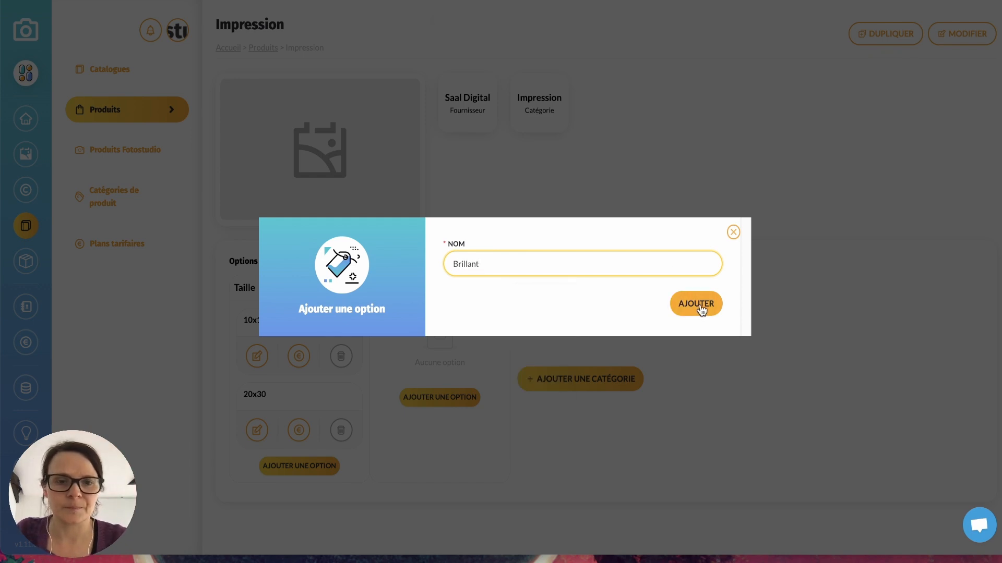
pyautogui.click(700, 306)
pyautogui.click(440, 396)
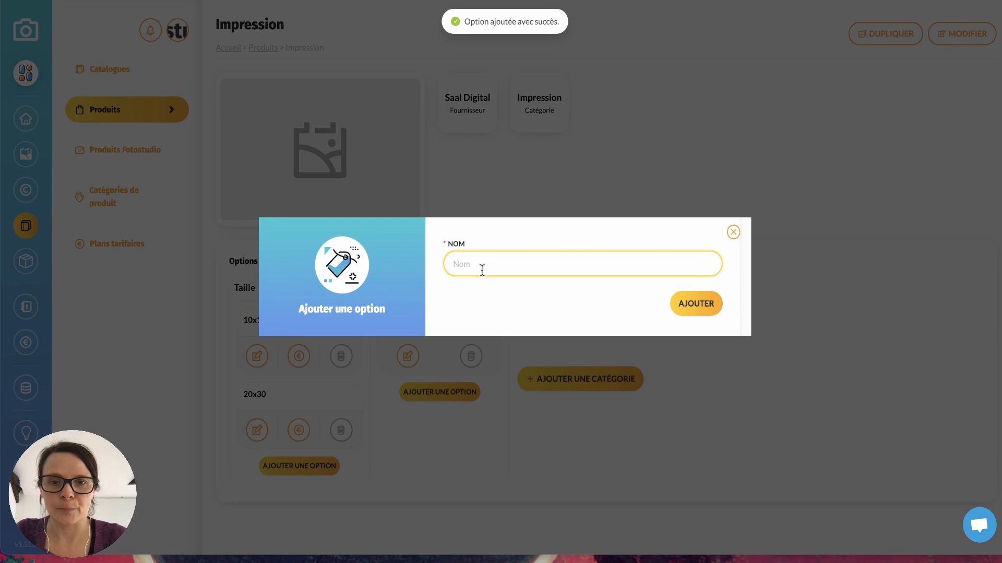
pyautogui.write('Opaque')
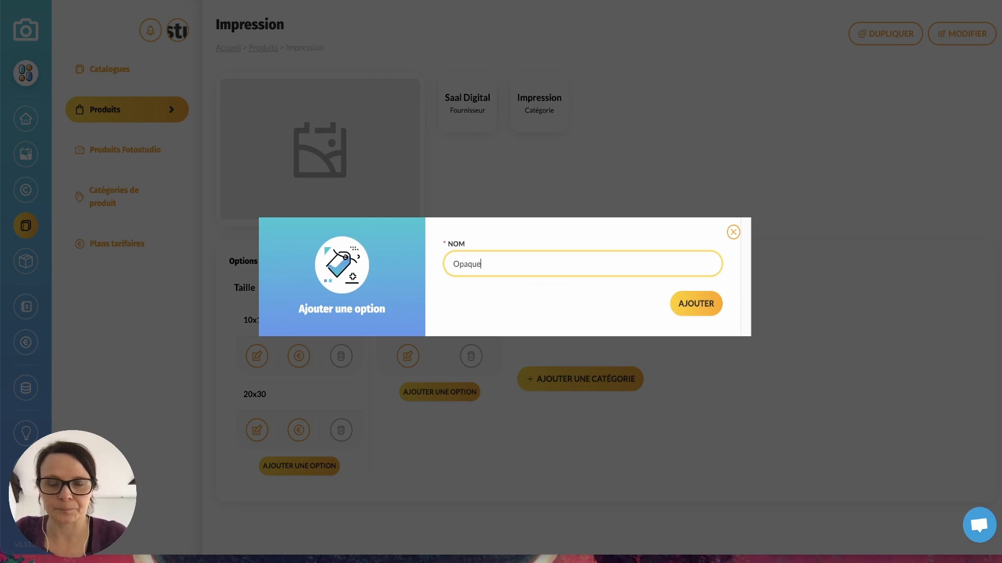
pyautogui.click(698, 304)
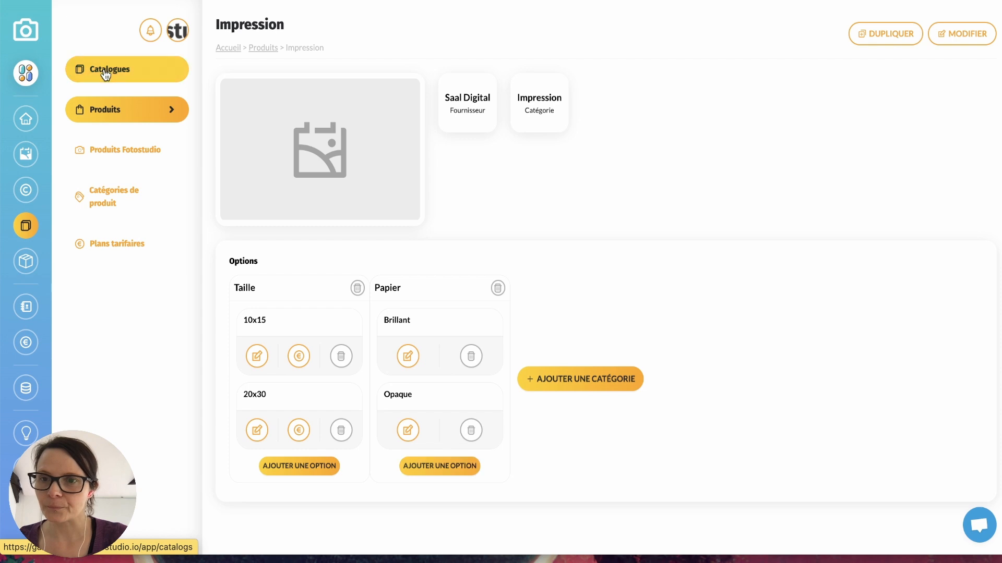
# - Remove the Impression 10x15 product from Catalogue mariage
pyautogui.click(180, 67)
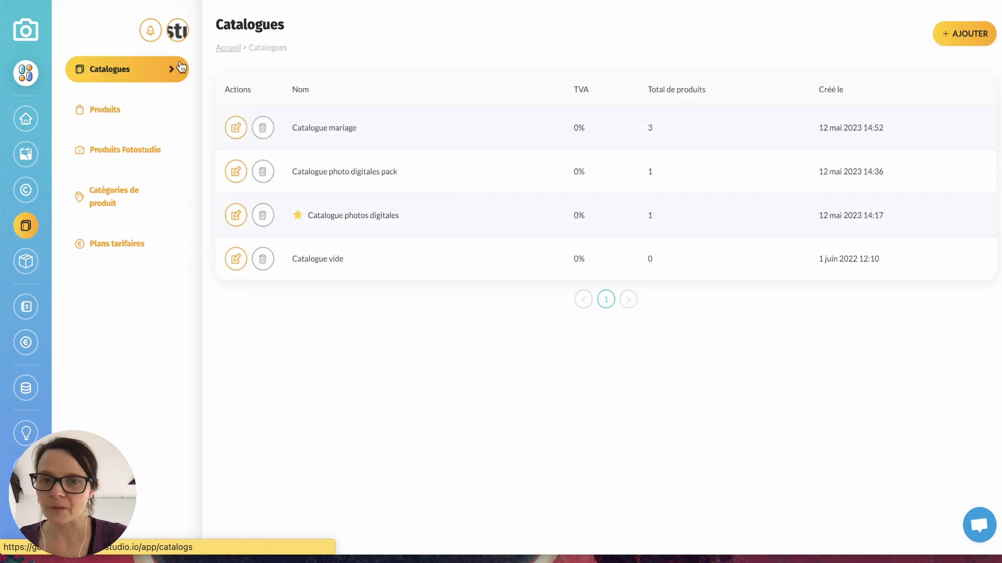
pyautogui.click(238, 122)
pyautogui.click(353, 168)
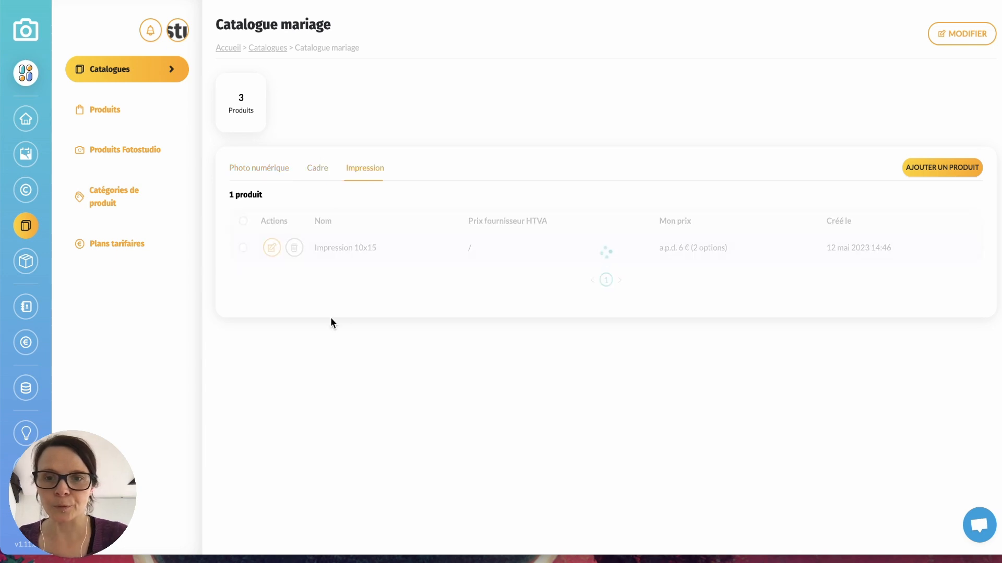
pyautogui.click(294, 248)
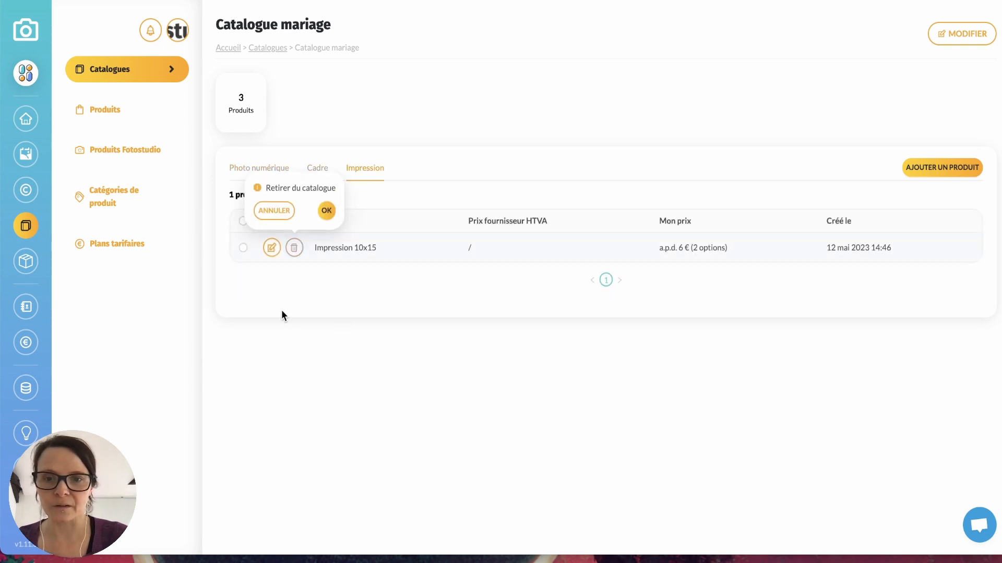
pyautogui.click(326, 211)
# - Add the Impression product to Catalogue mariage
pyautogui.click(931, 167)
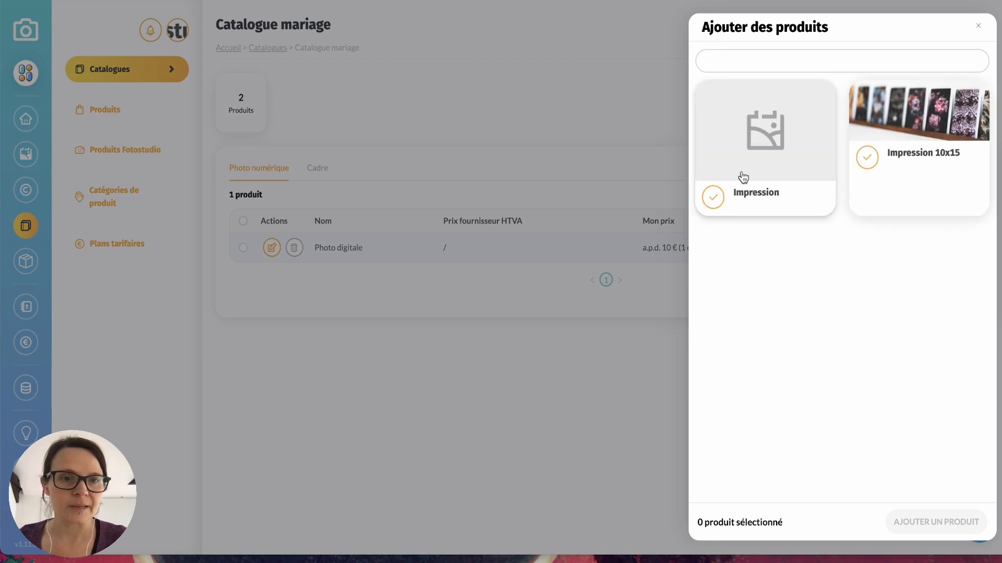
pyautogui.click(769, 140)
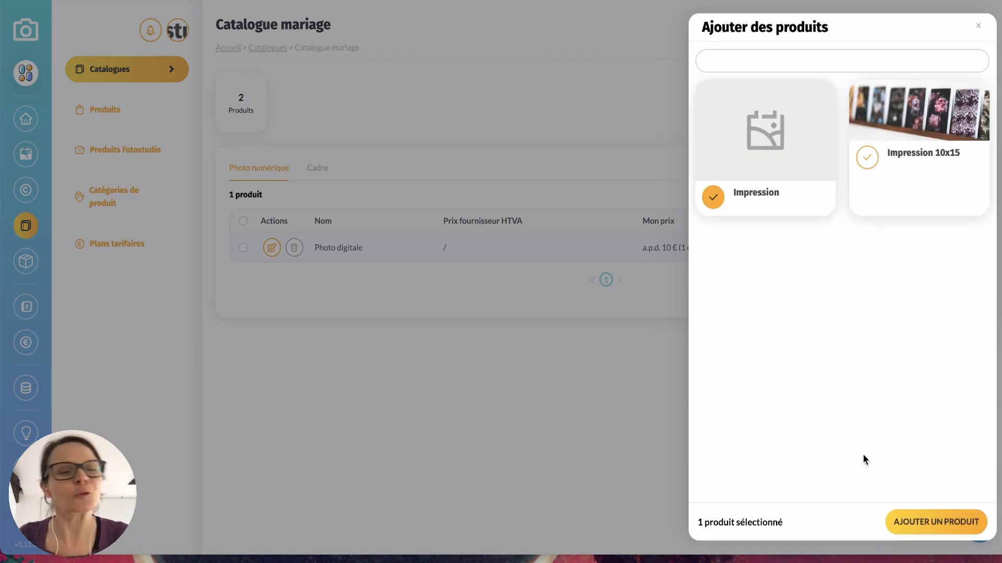
pyautogui.click(926, 522)
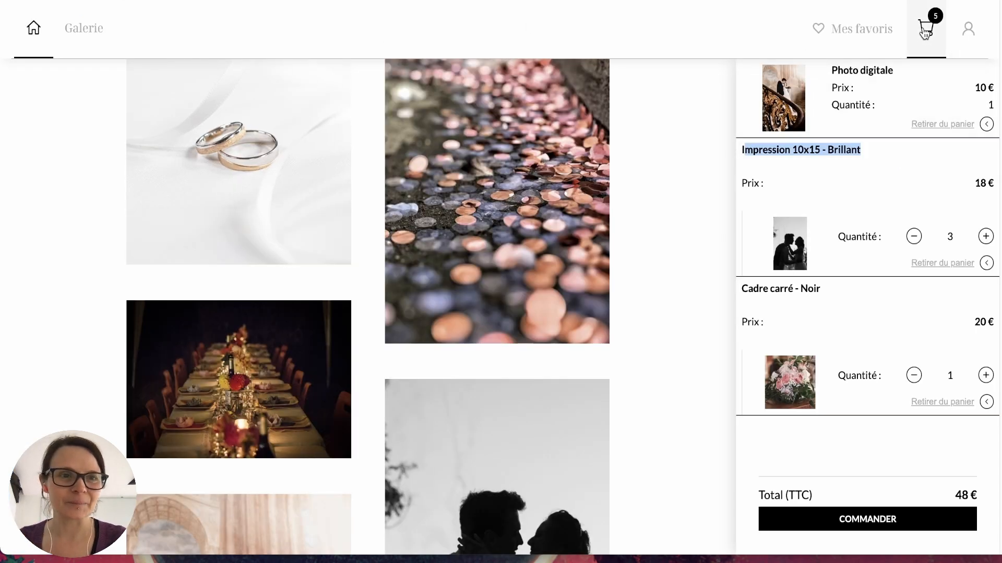
# - In the visitor gallery, remove the prints, the square frame and the digital photo from the cart to empty it
pyautogui.click(925, 32)
pyautogui.click(929, 30)
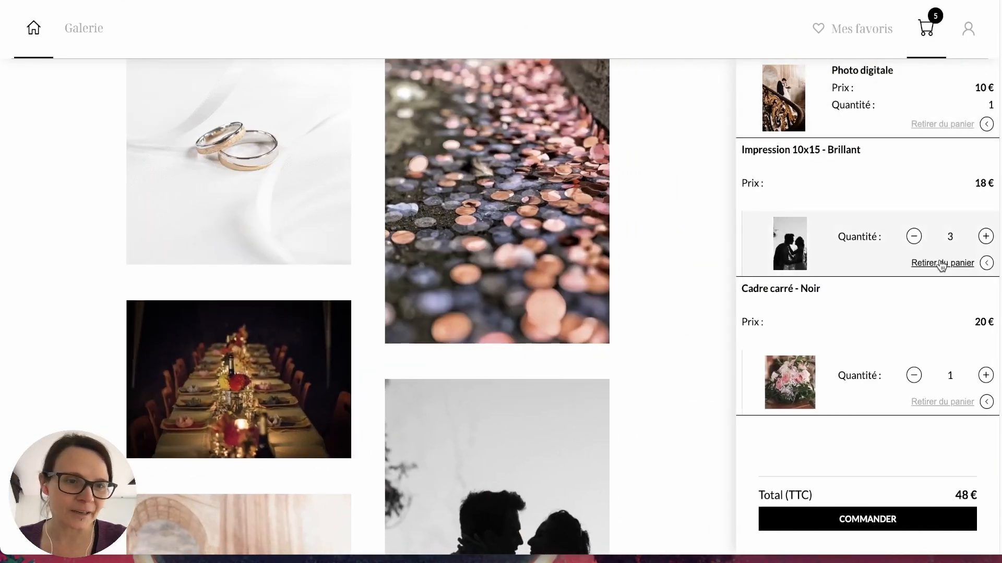
pyautogui.click(942, 264)
pyautogui.click(940, 262)
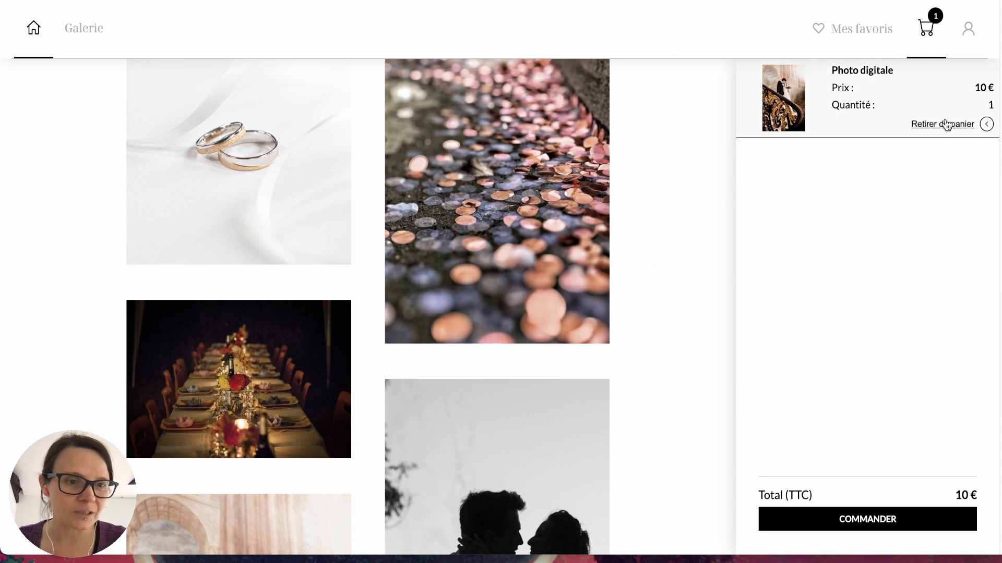
pyautogui.click(947, 124)
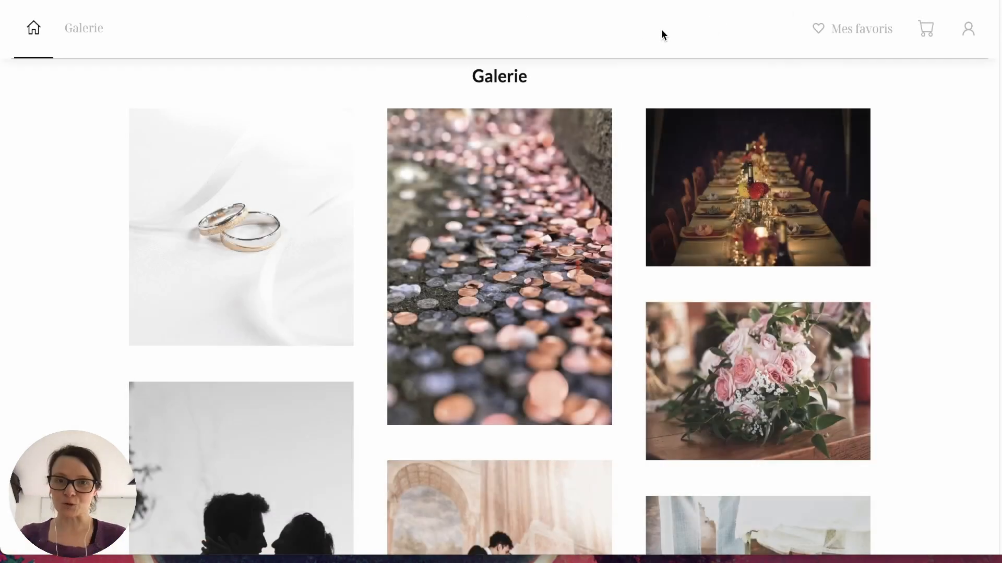
# - Add the confetti photo to the cart as an Impression product with size 20x30 and Opaque paper
pyautogui.click(550, 411)
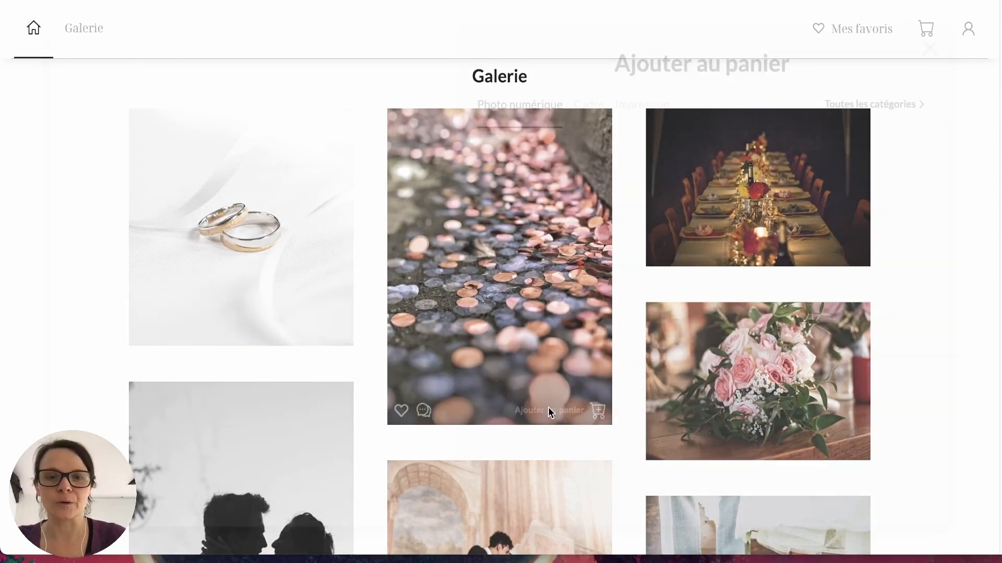
pyautogui.click(645, 106)
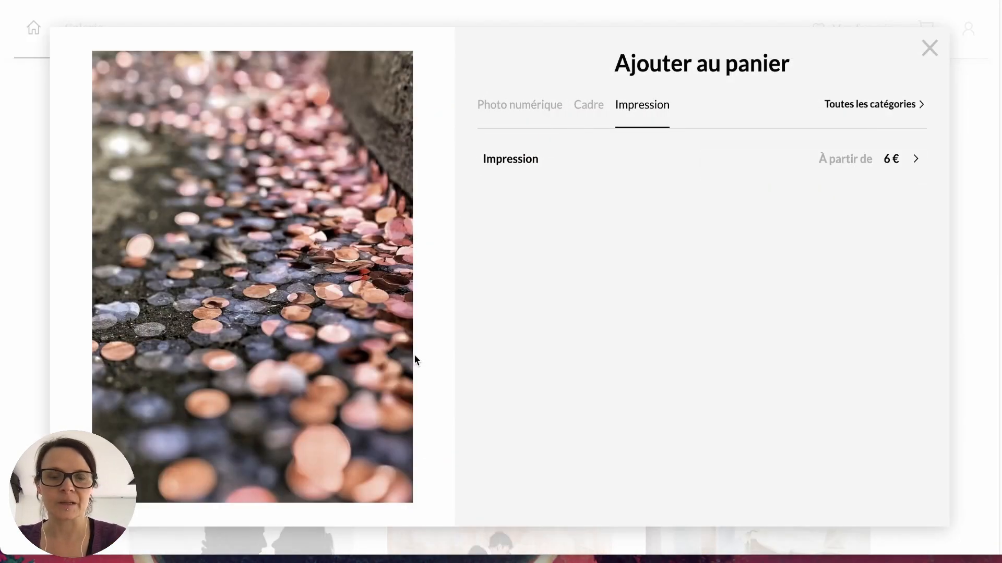
pyautogui.click(617, 166)
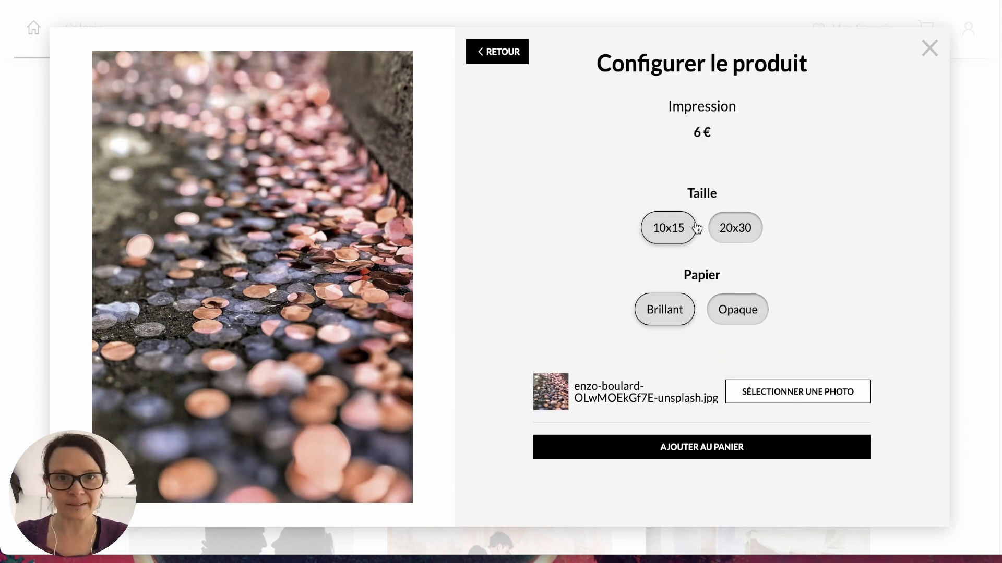
pyautogui.click(734, 236)
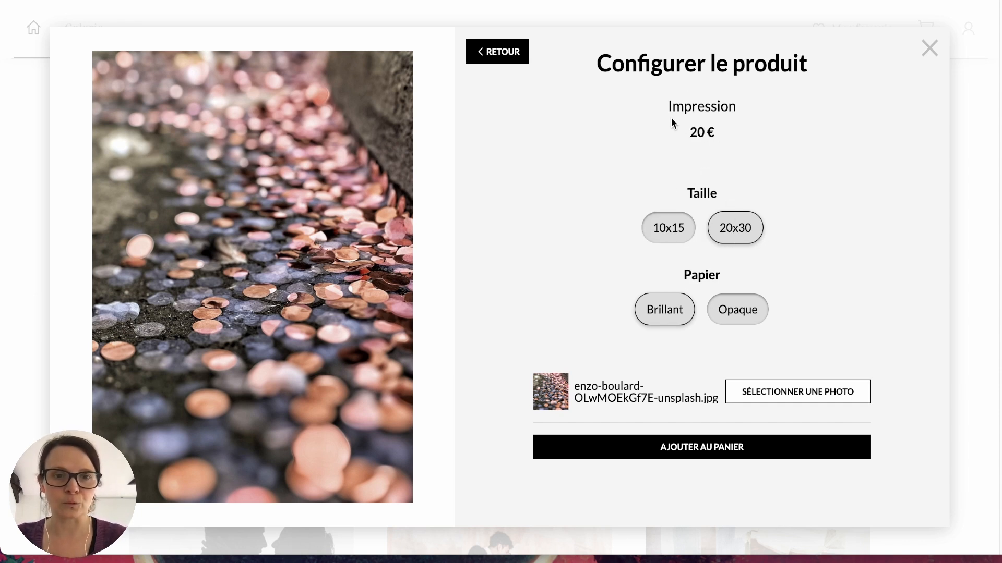
pyautogui.click(744, 311)
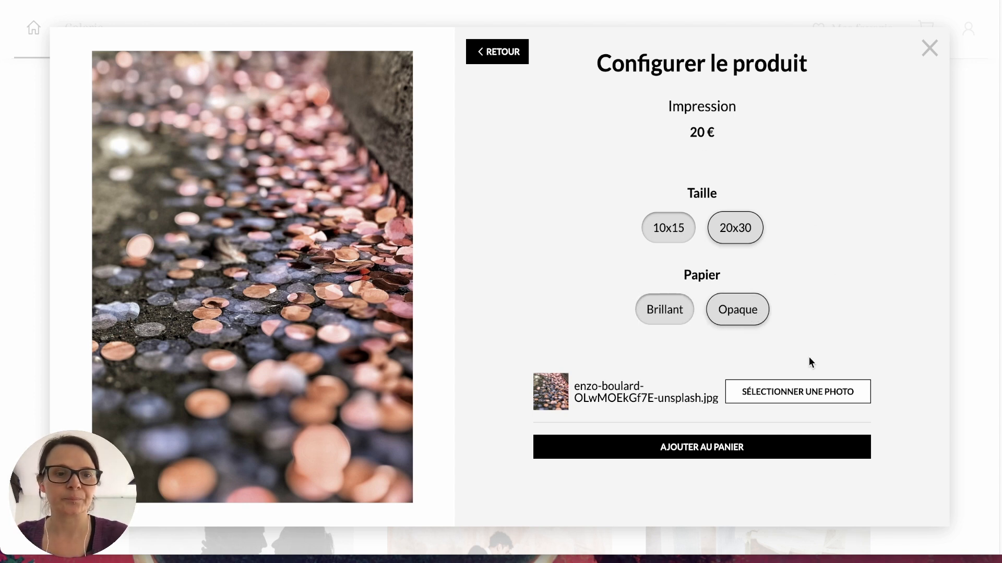
pyautogui.click(738, 447)
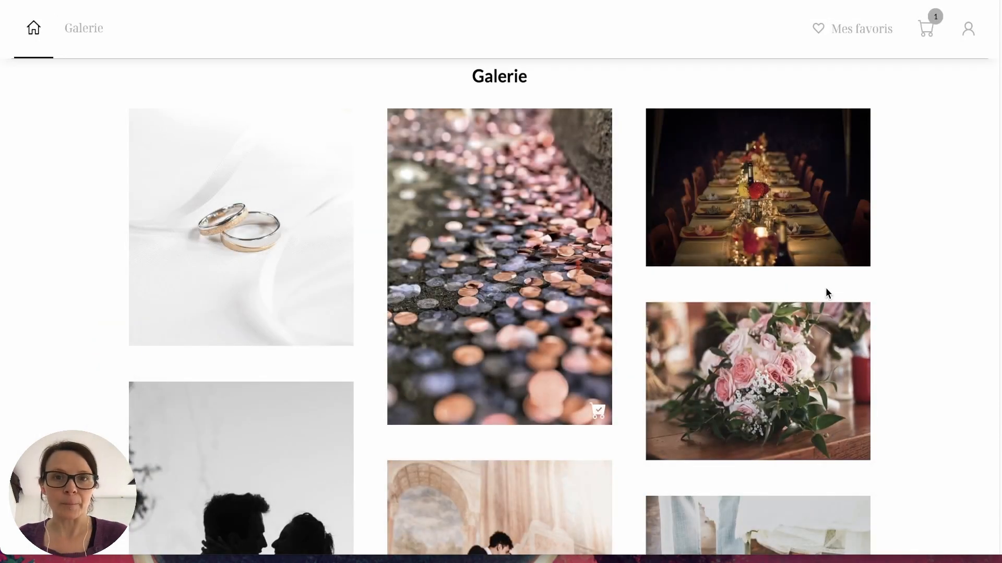